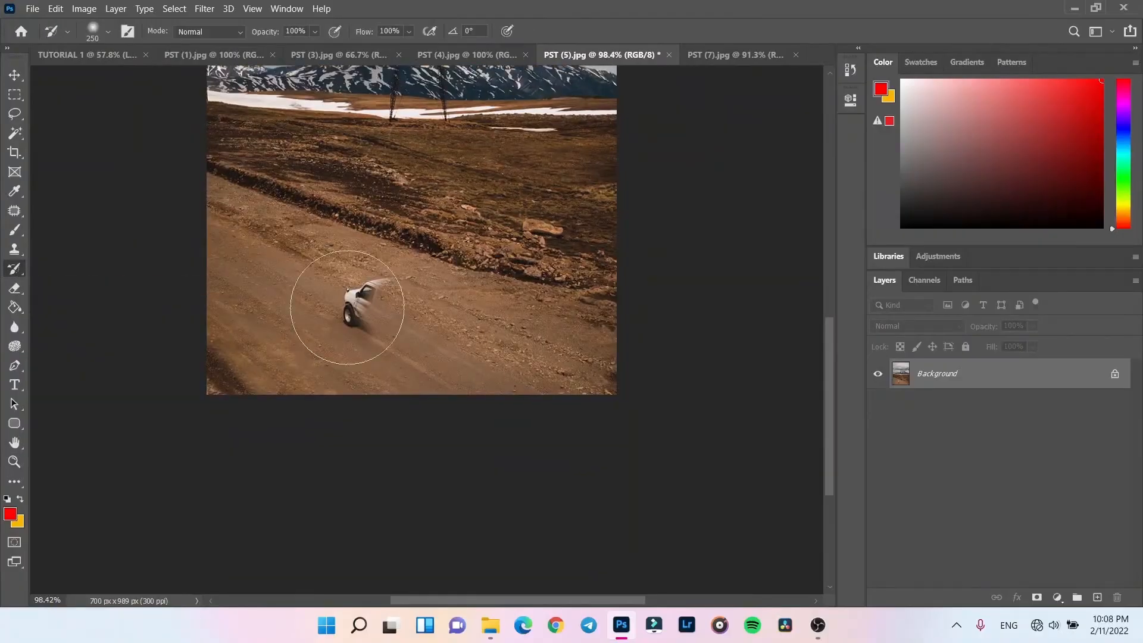
pyautogui.moveTo(416, 306); pyautogui.dragTo(365, 326)
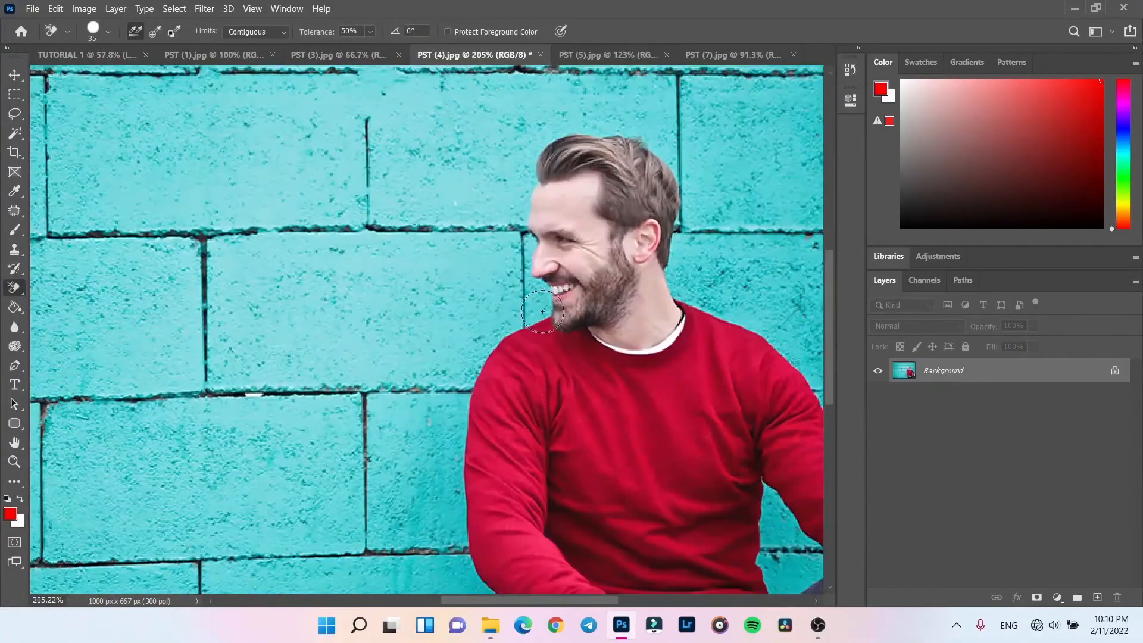
pyautogui.moveTo(524, 298)
pyautogui.mouseDown()
pyautogui.moveTo(457, 495)
pyautogui.moveTo(531, 275)
pyautogui.moveTo(615, 118)
pyautogui.mouseUp()
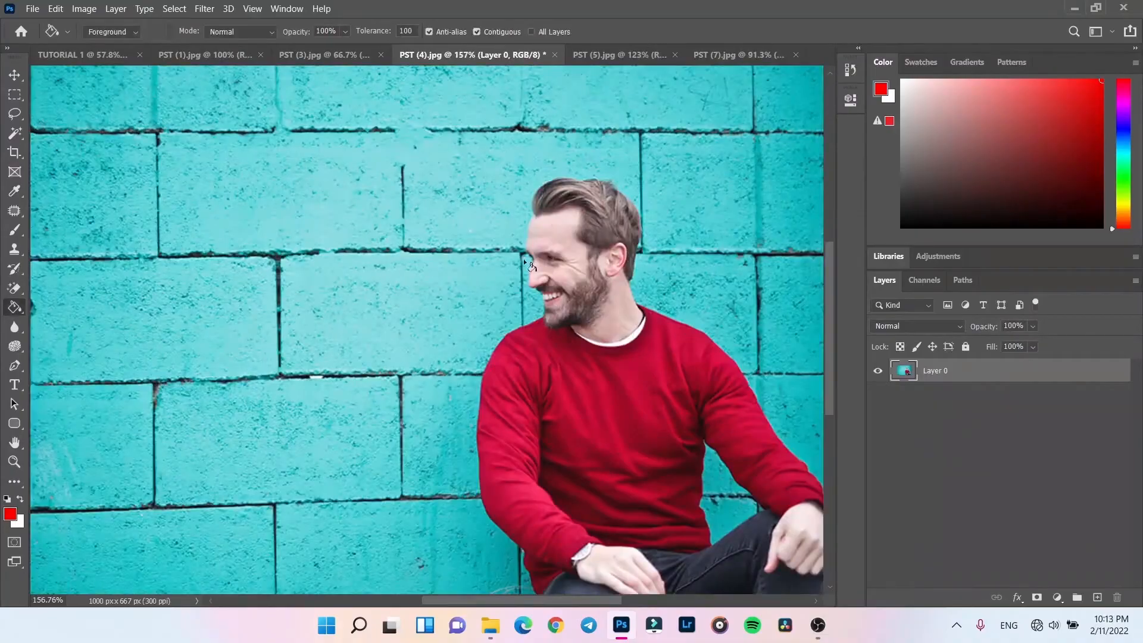
pyautogui.click(524, 199)
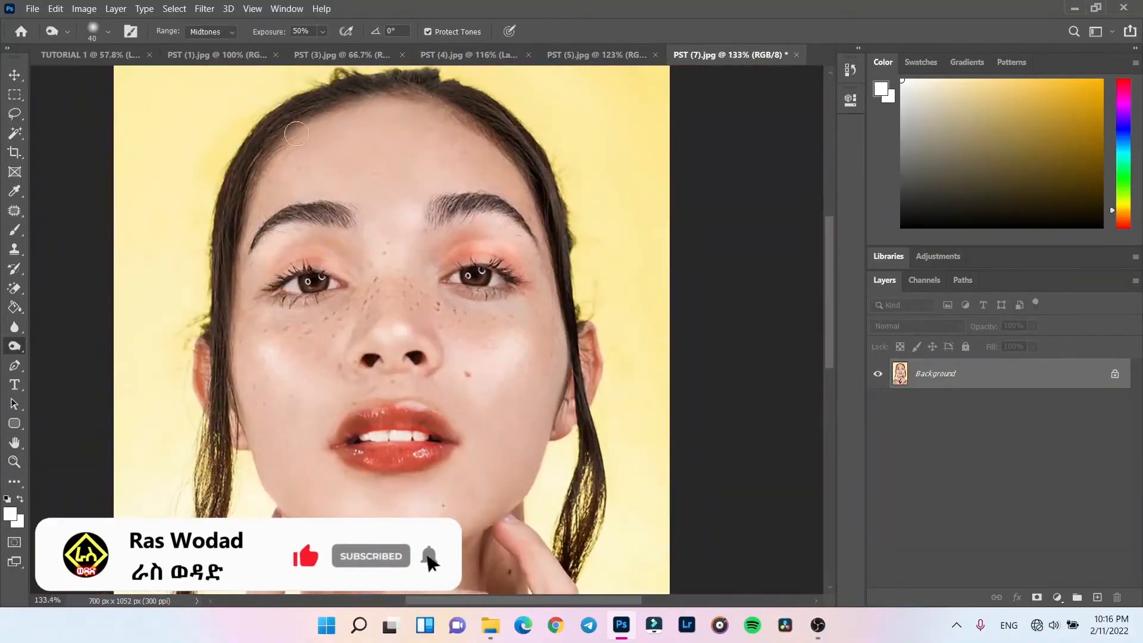
pyautogui.rightClick(15, 346)
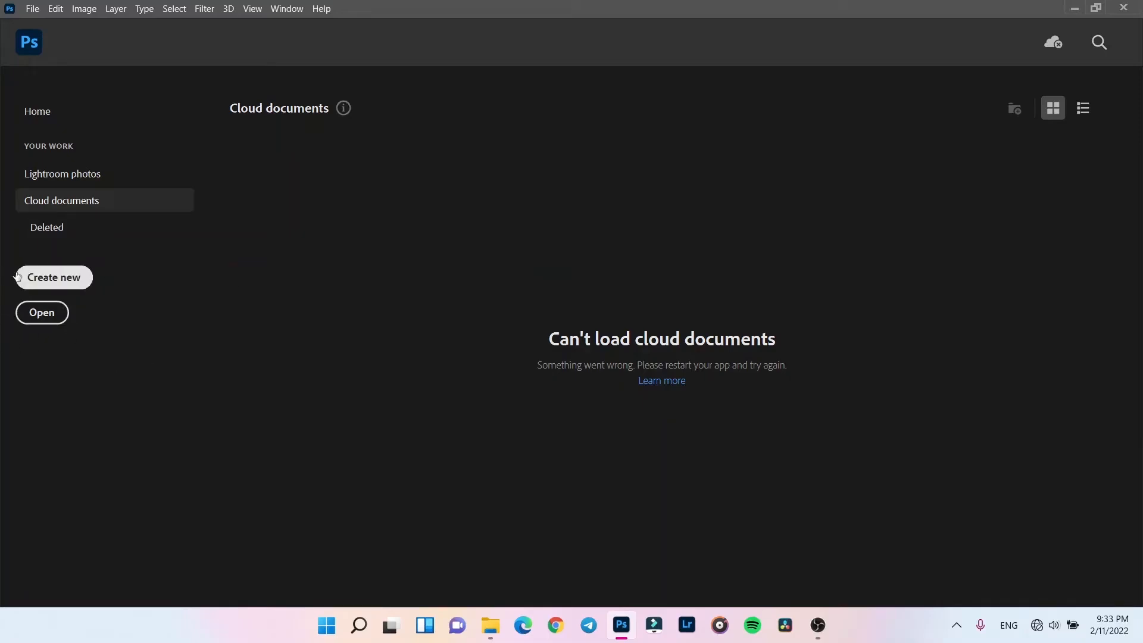
# Step: Start a new document and review the Photo, Print, Art & Illustration, Web, Mobile, and Film & Video presets before returning to the recent ones
pyautogui.click(63, 281)
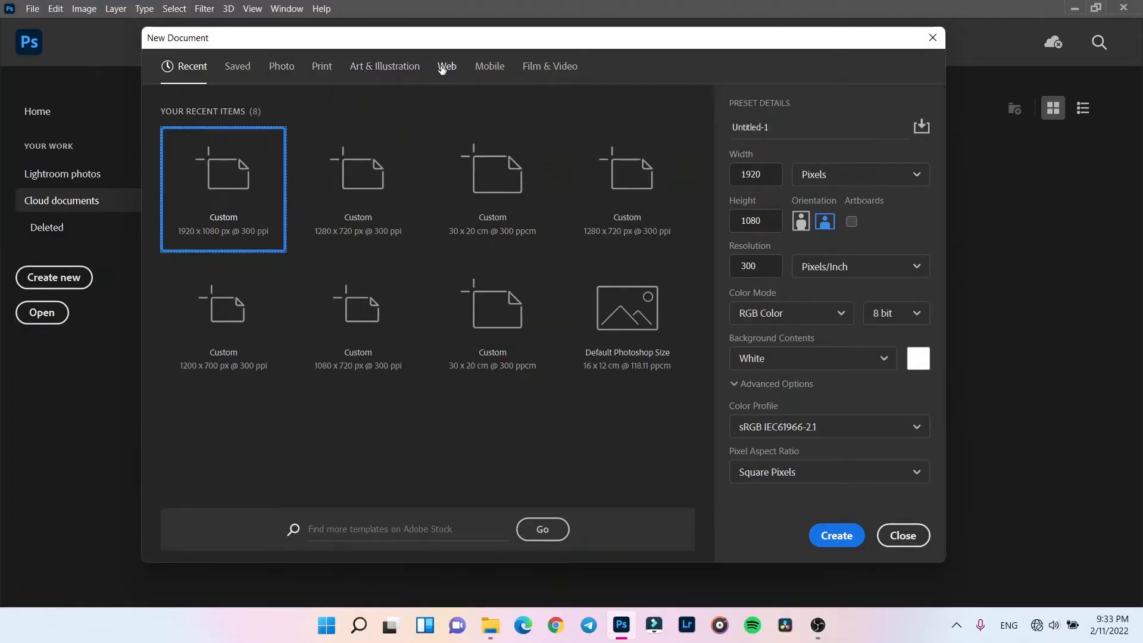
pyautogui.click(272, 70)
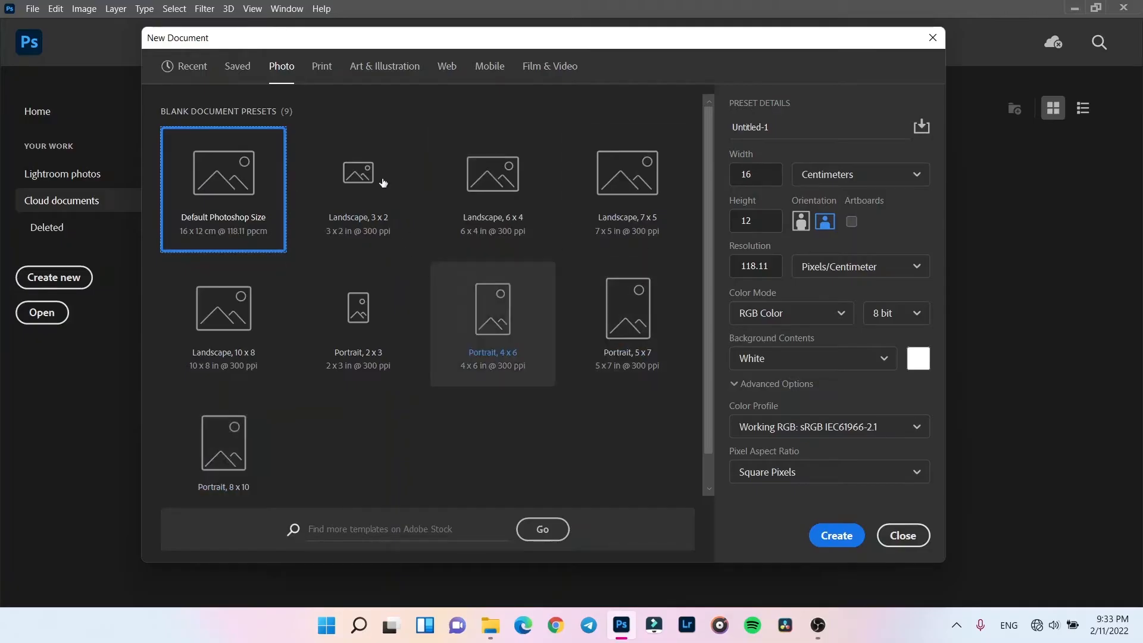
pyautogui.click(322, 66)
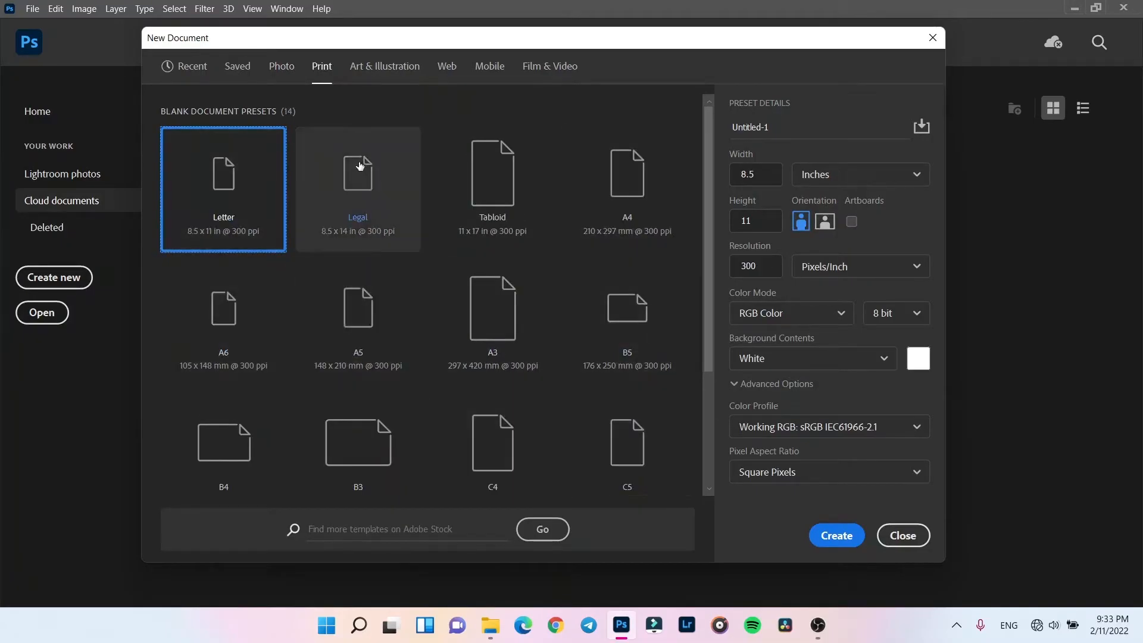
pyautogui.click(390, 75)
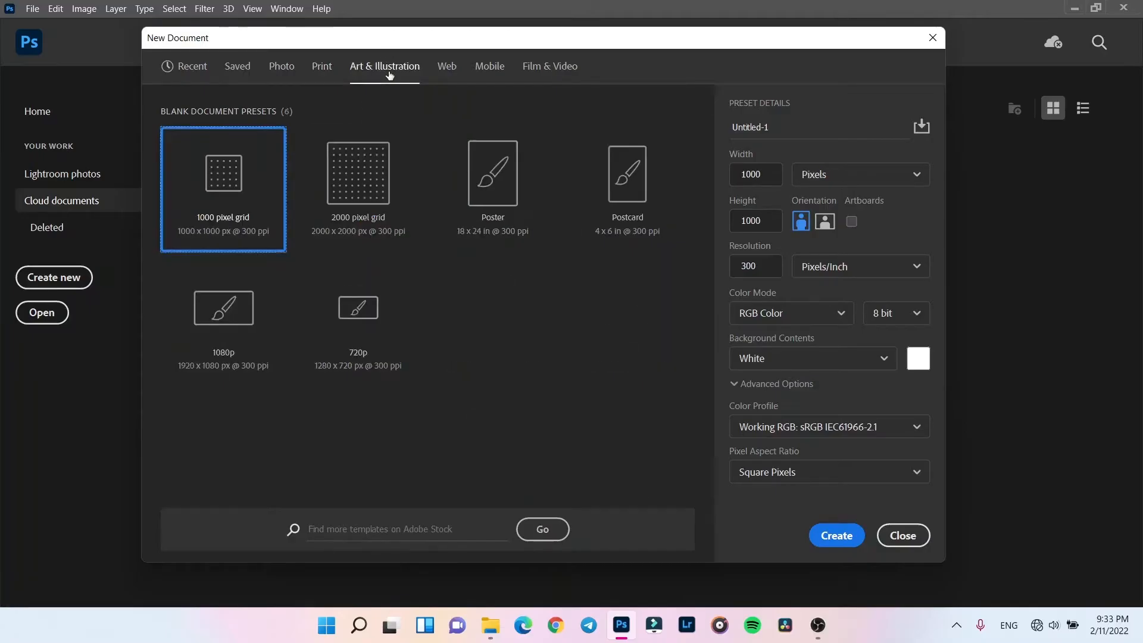
pyautogui.click(447, 72)
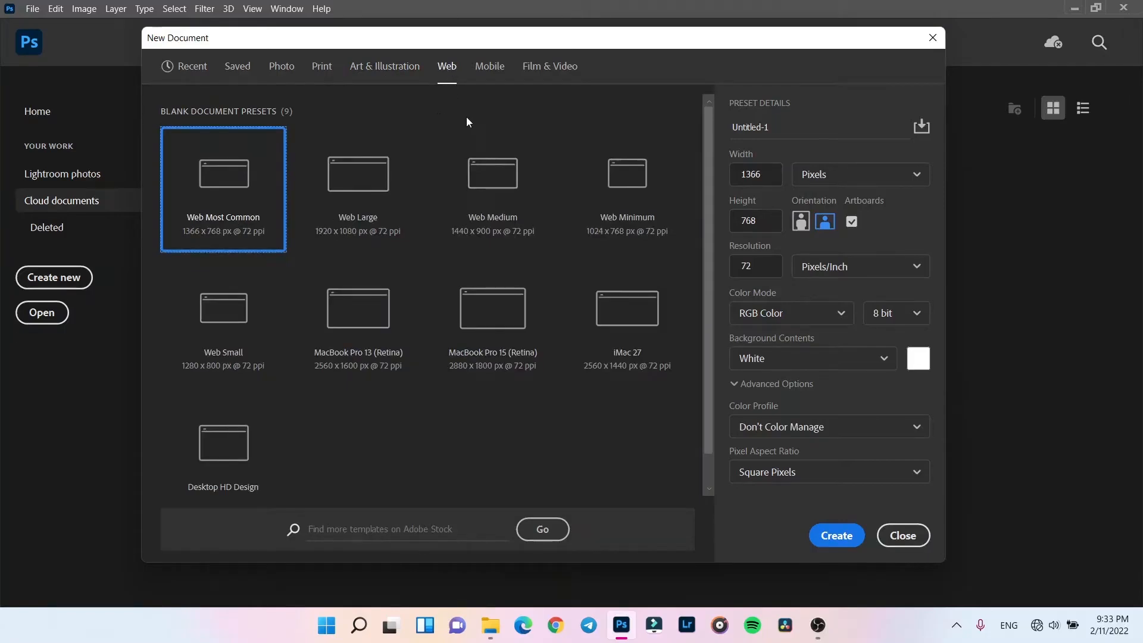
pyautogui.click(488, 69)
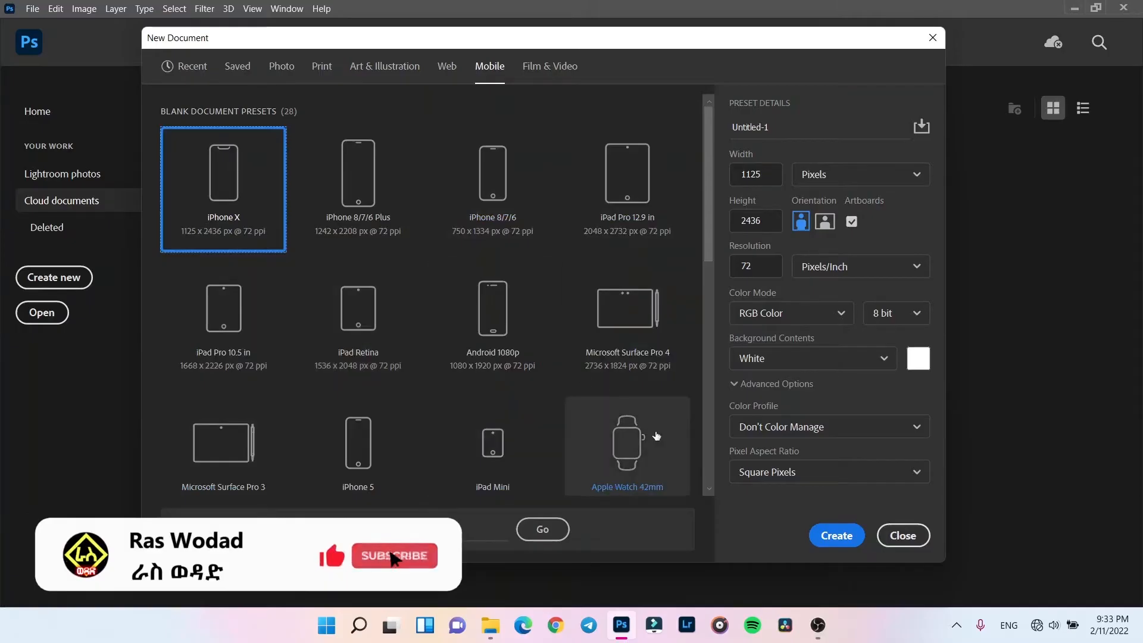
pyautogui.click(559, 69)
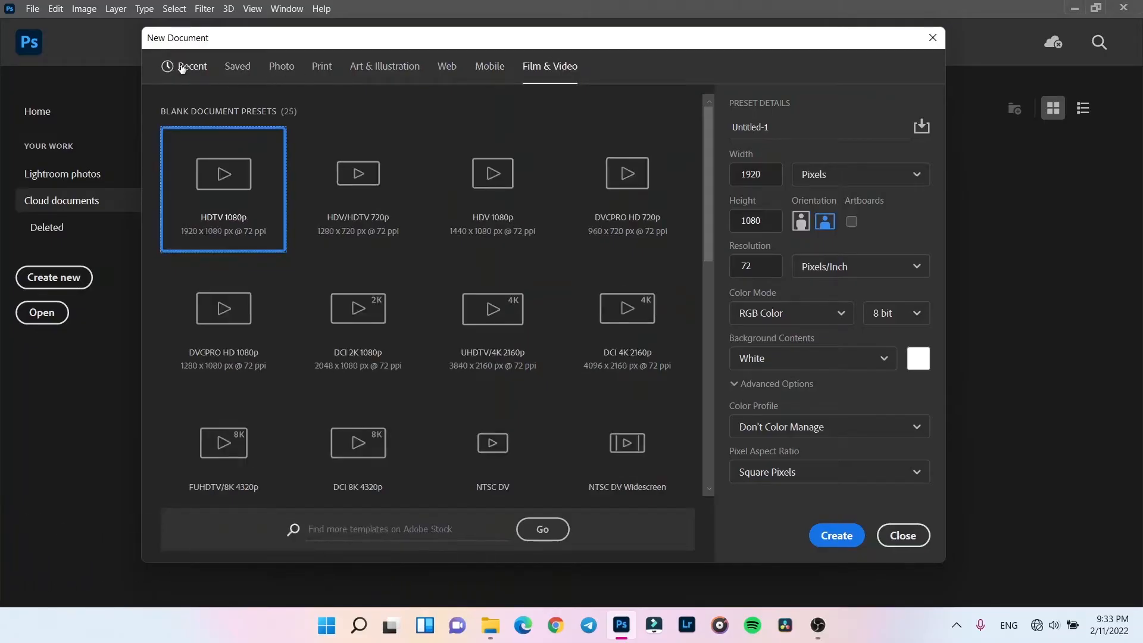
pyautogui.click(182, 68)
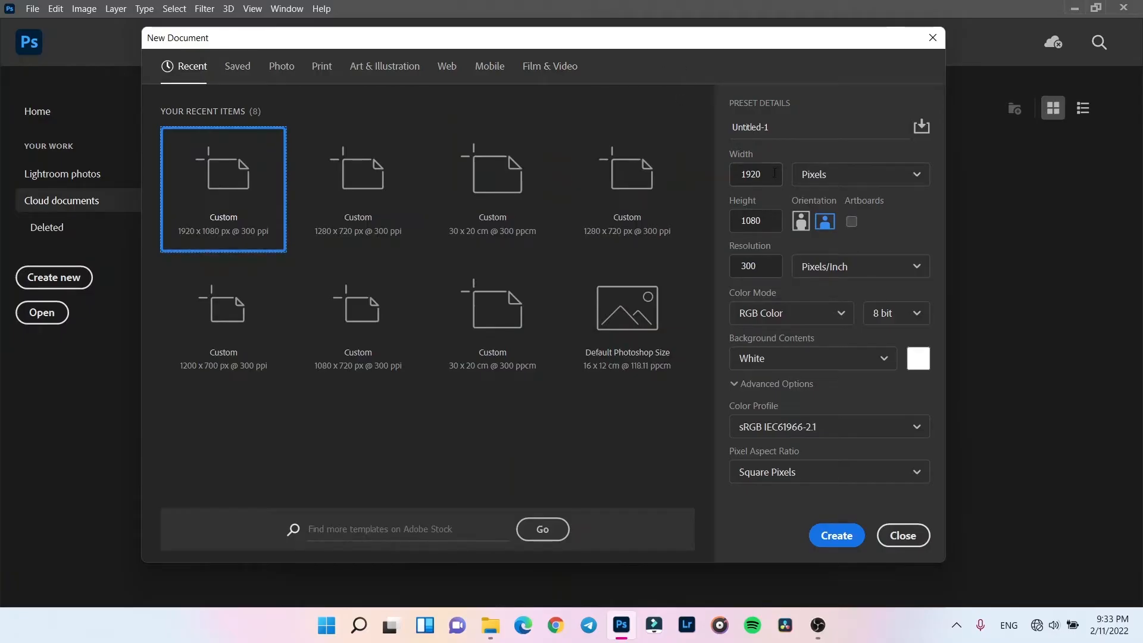
# Step: Name the new document TUTORIAL 1
pyautogui.click(784, 122)
pyautogui.press('BackSpace')
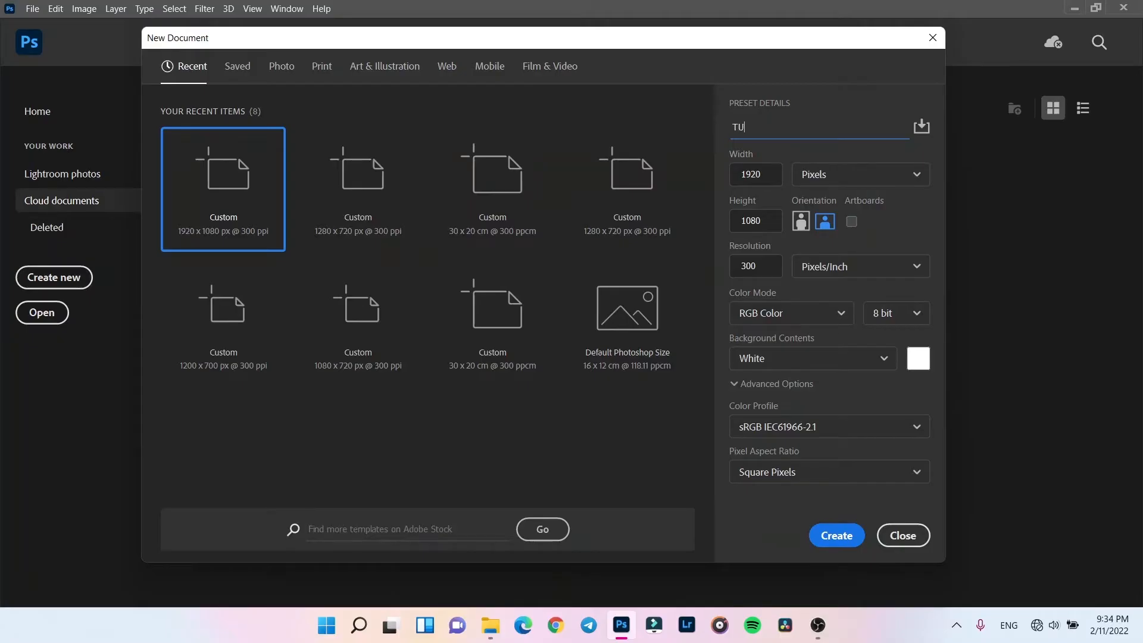
pyautogui.write('ORIS')
# Step: Examine the new document's width, height and resolution settings and the measurement units available for its size
pyautogui.click(774, 175)
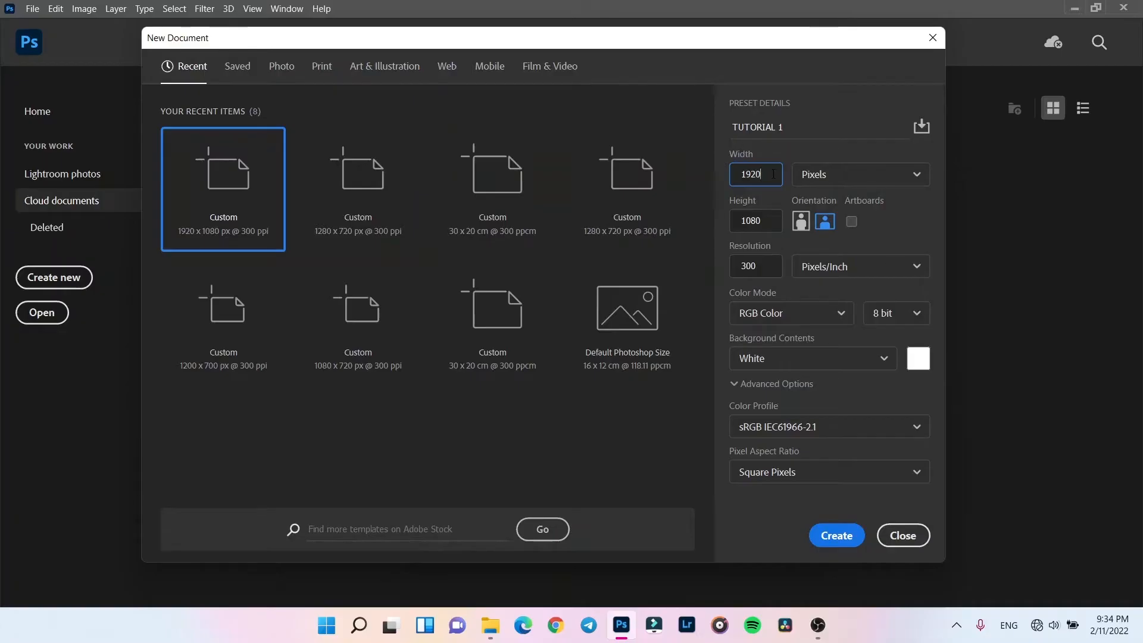
pyautogui.click(766, 219)
pyautogui.click(838, 180)
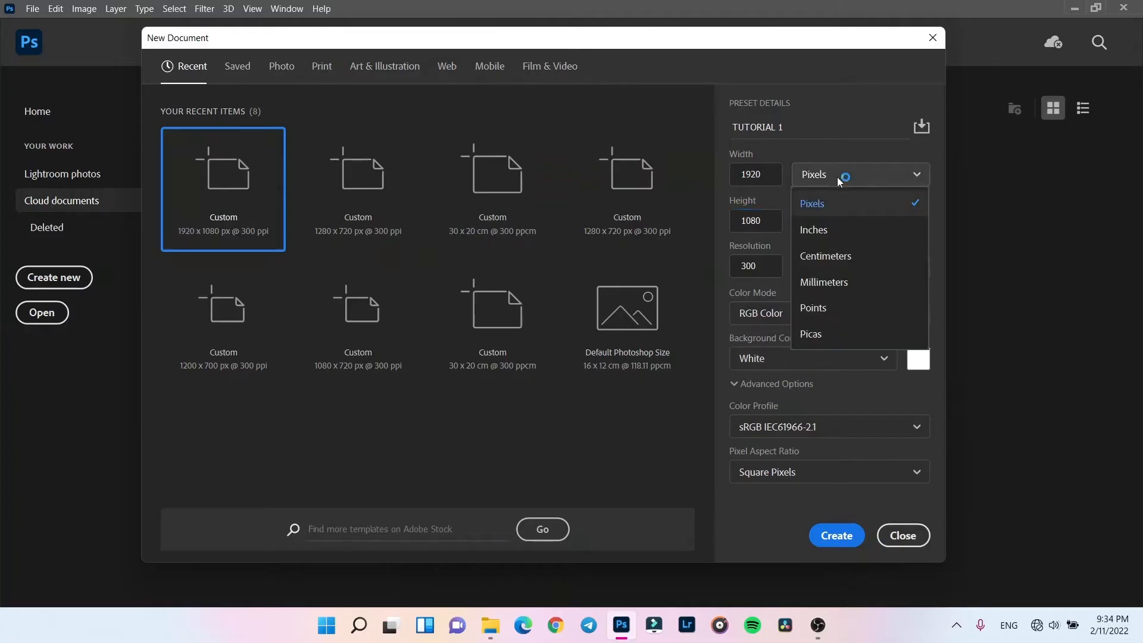
pyautogui.click(848, 170)
pyautogui.click(848, 173)
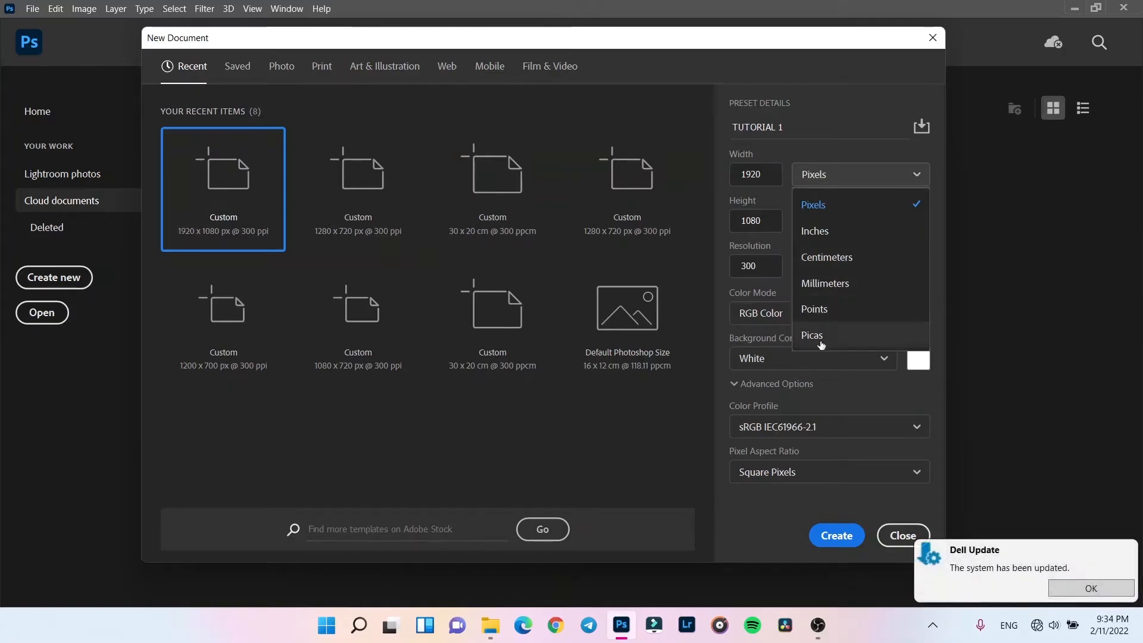
pyautogui.click(831, 174)
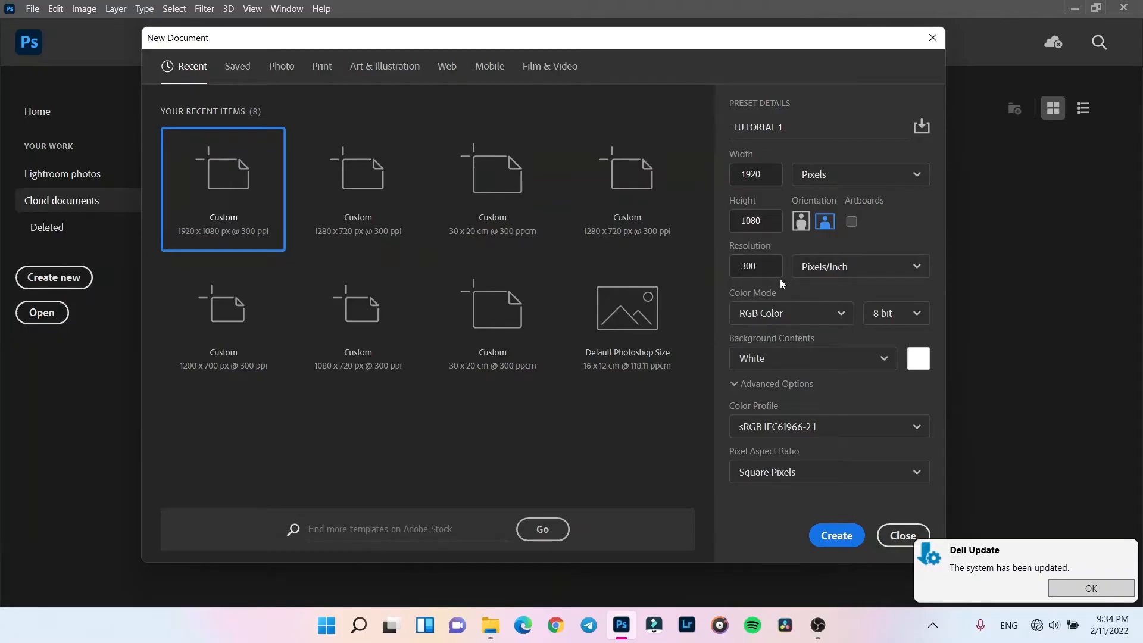
pyautogui.click(771, 180)
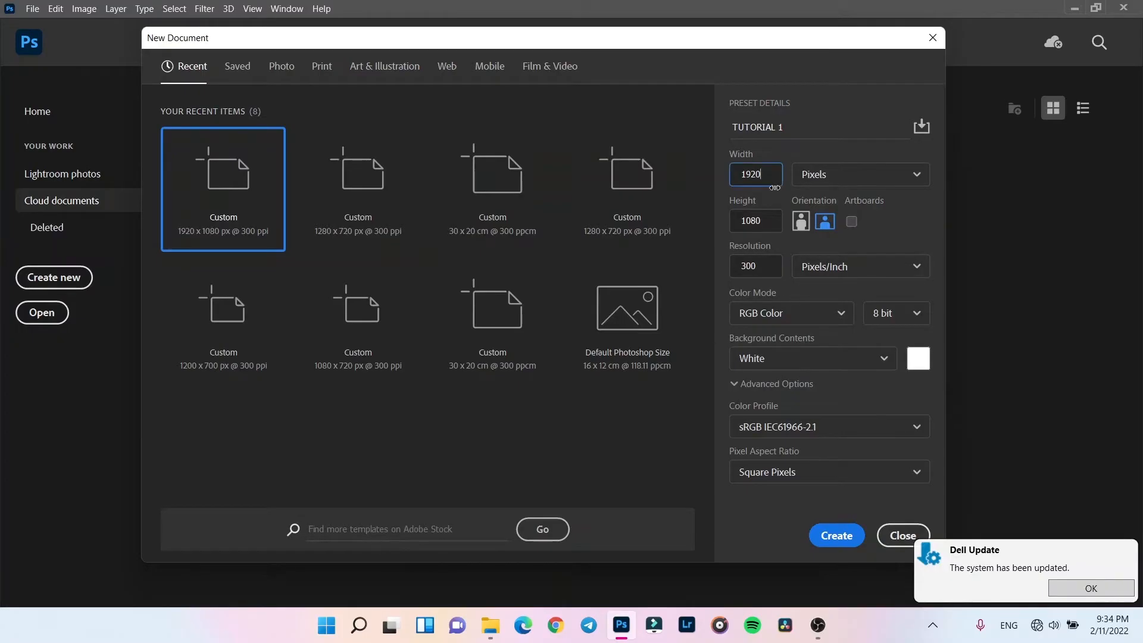
pyautogui.click(768, 180)
pyautogui.click(768, 221)
pyautogui.click(751, 174)
pyautogui.doubleClick(751, 174)
pyautogui.doubleClick(742, 221)
pyautogui.click(765, 264)
pyautogui.moveTo(766, 266); pyautogui.dragTo(719, 272)
pyautogui.click(769, 266)
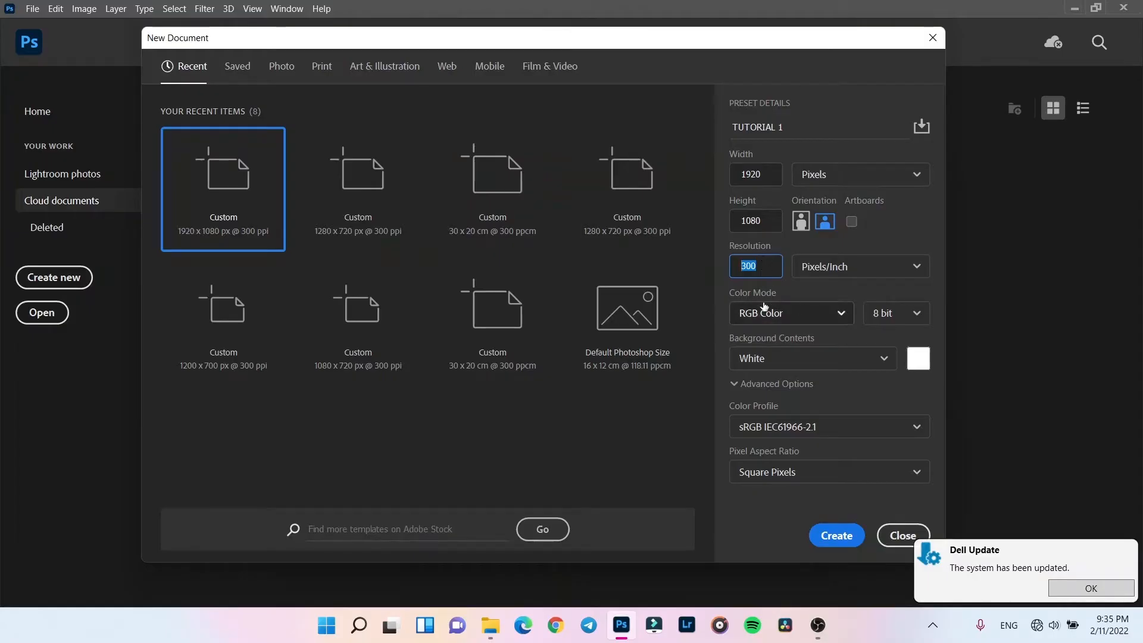
# Step: Review the available colour modes, the background content options and the background colour picker for the new document
pyautogui.click(793, 312)
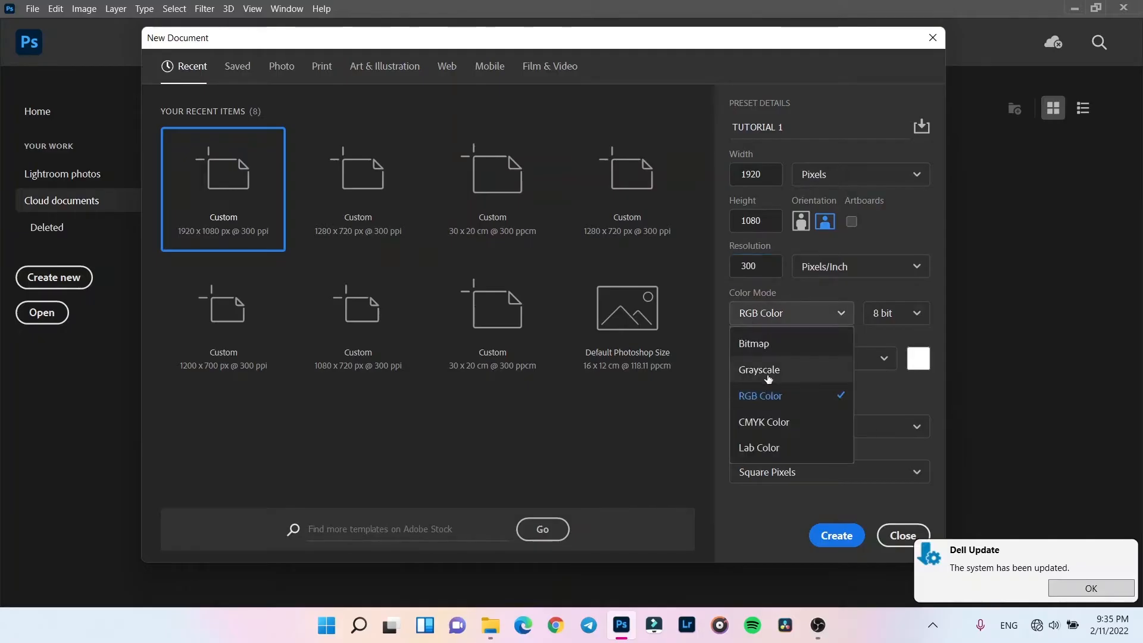
pyautogui.click(776, 308)
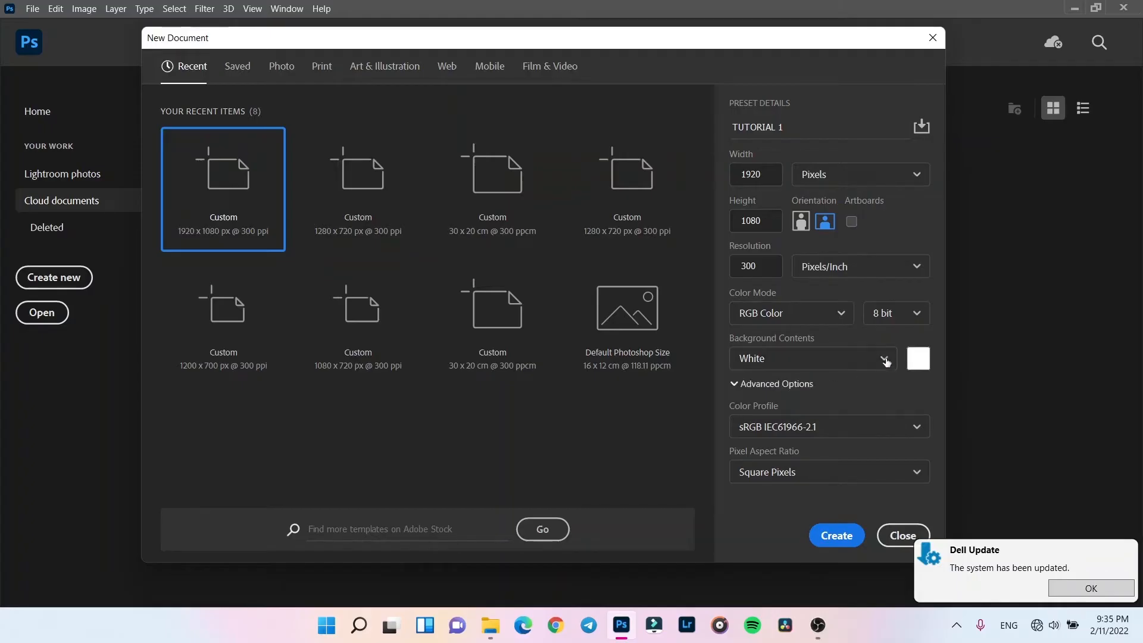
pyautogui.click(779, 360)
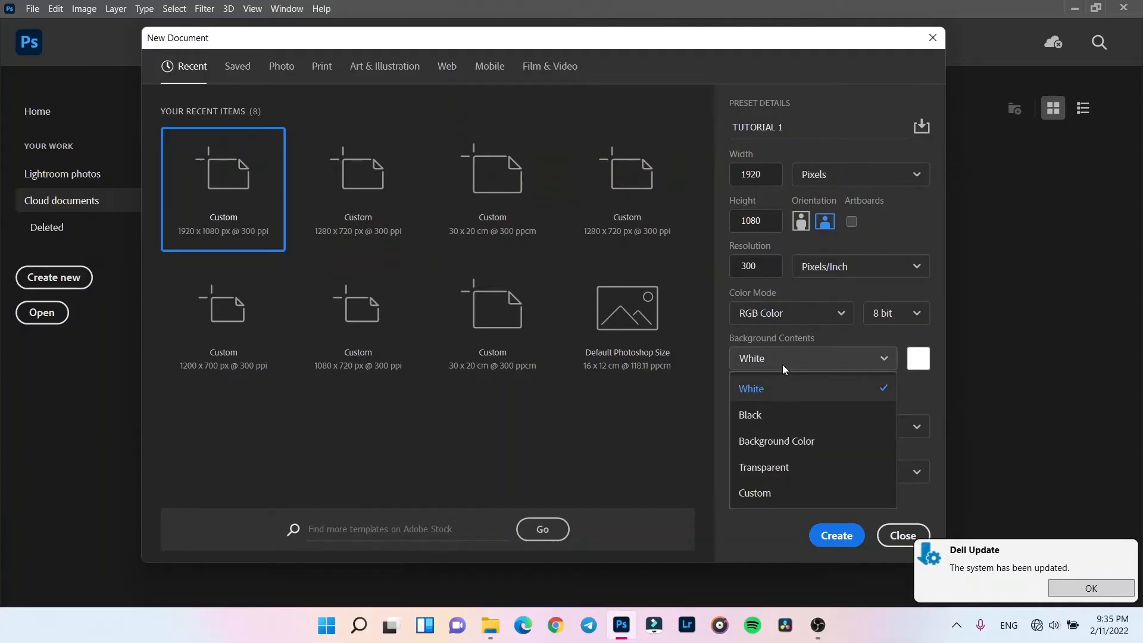
pyautogui.click(805, 356)
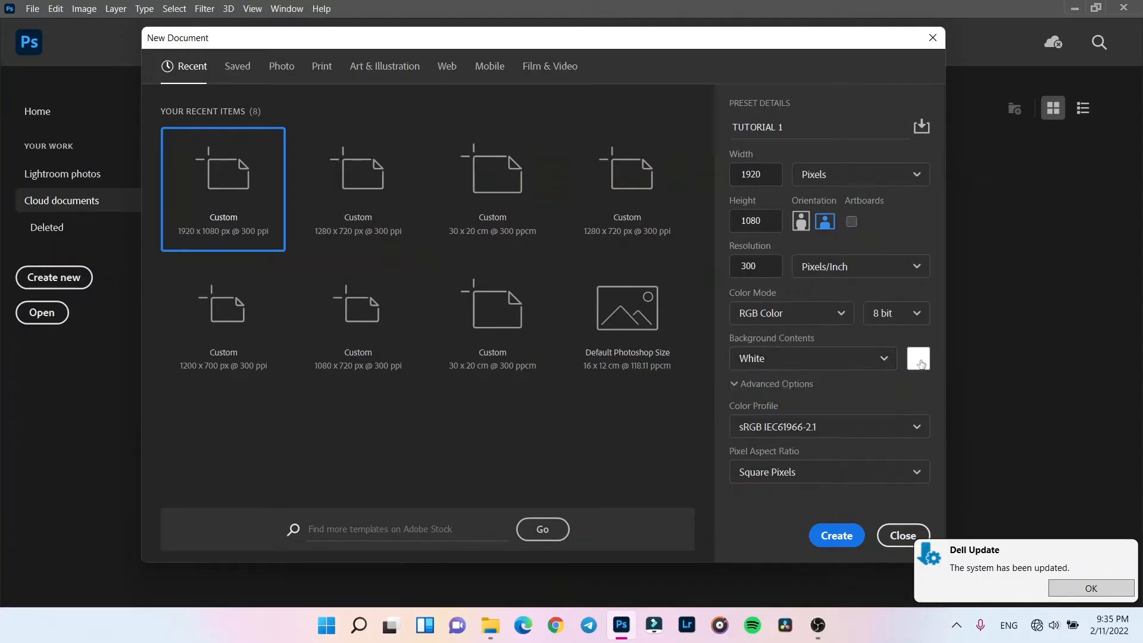
pyautogui.click(919, 360)
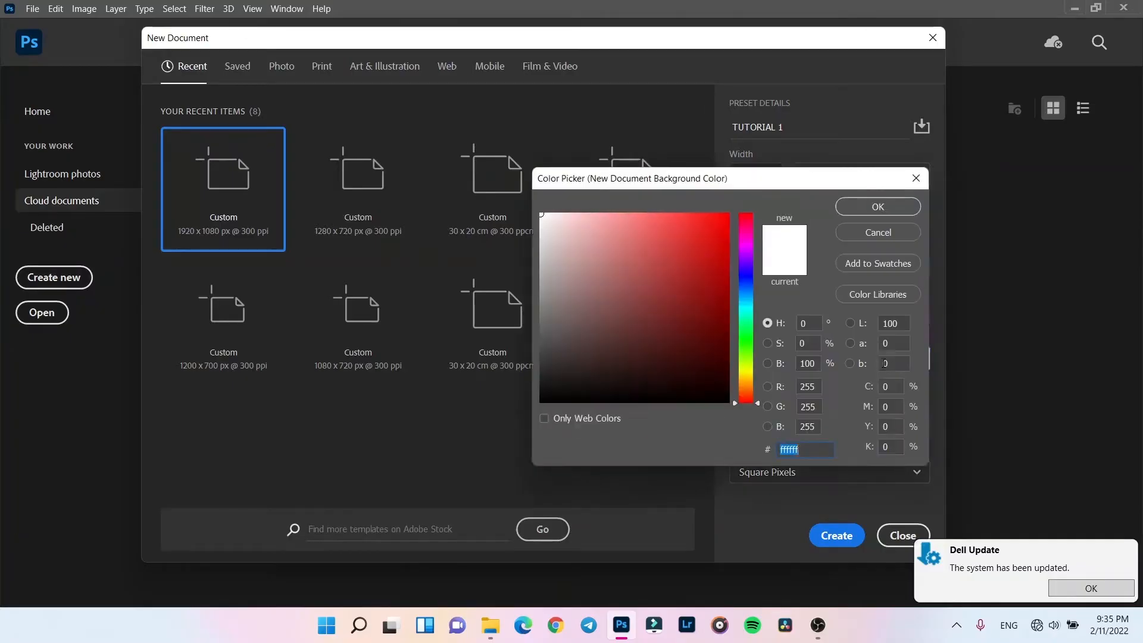
pyautogui.click(924, 177)
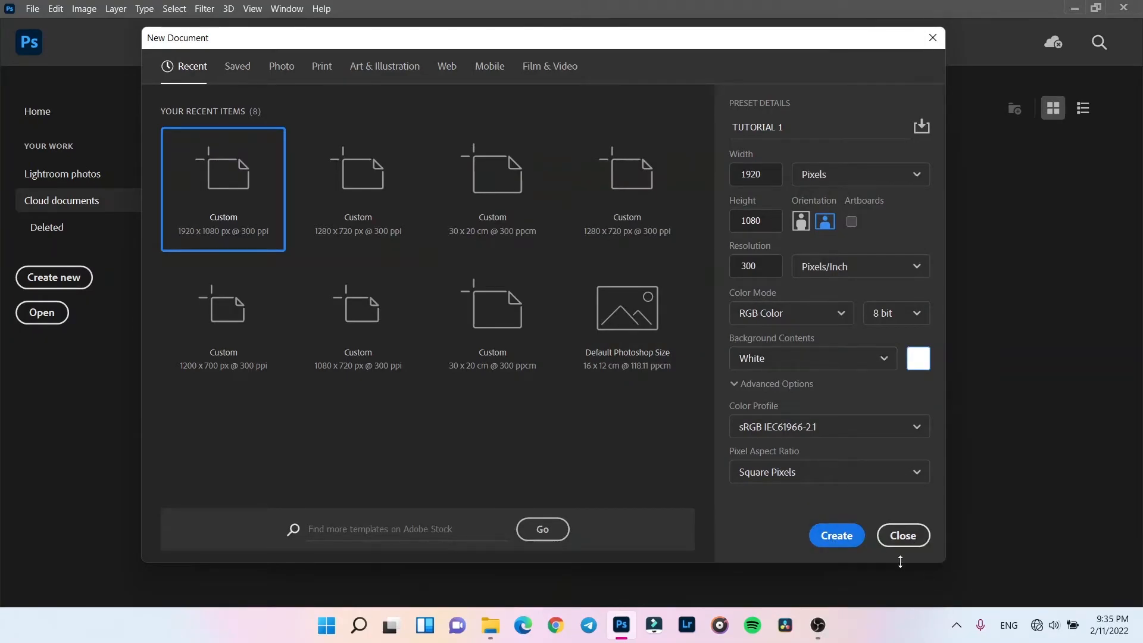
# Step: Create the 1920 x 1080 px document at 300 pixels/inch in RGB Color with a white background
pyautogui.click(823, 536)
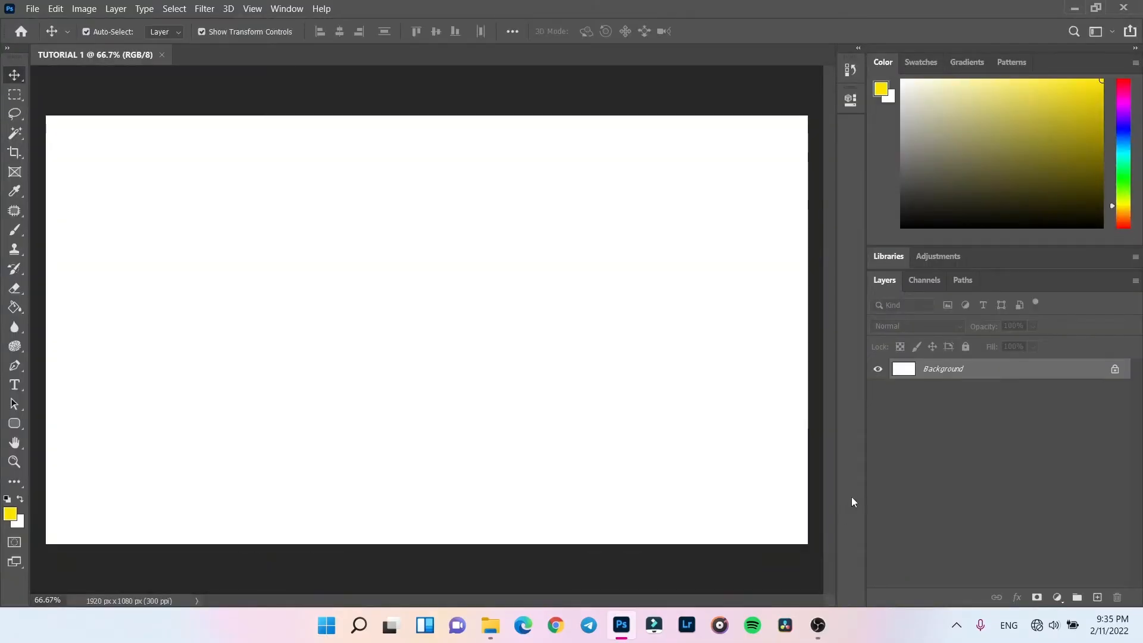
pyautogui.scroll(-1, 489, 332)
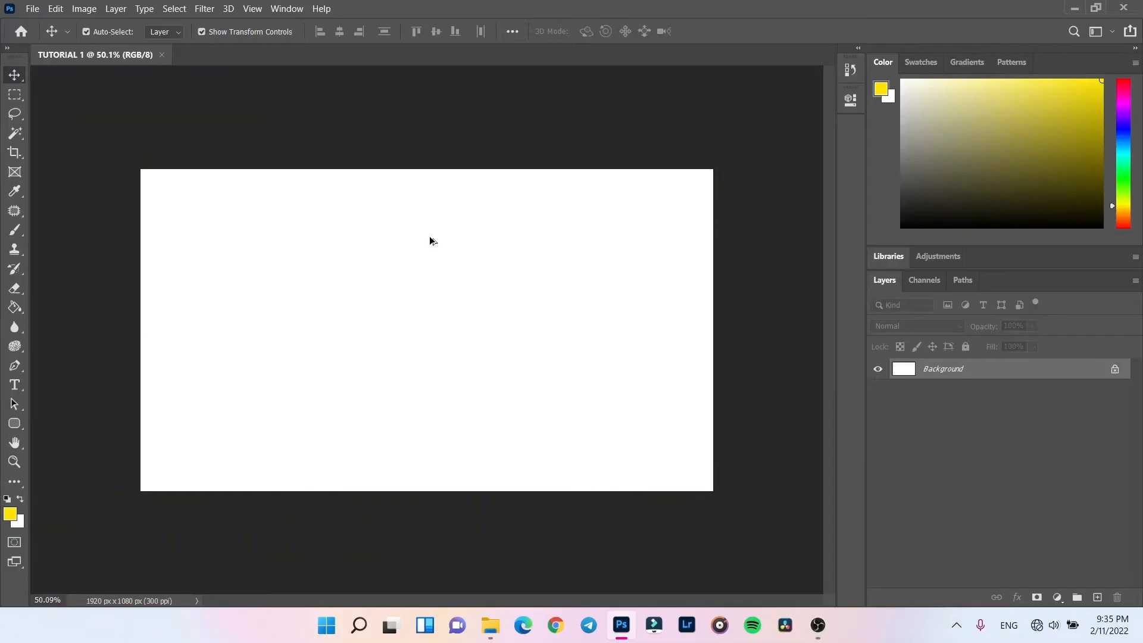
pyautogui.scroll(1, 430, 239)
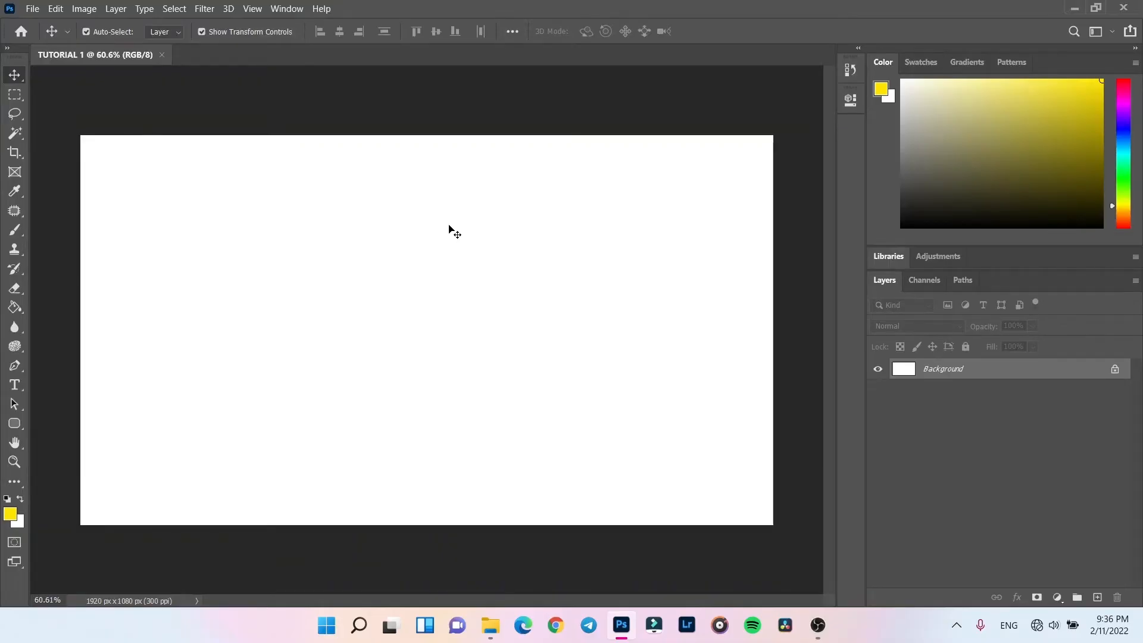
pyautogui.click(32, 8)
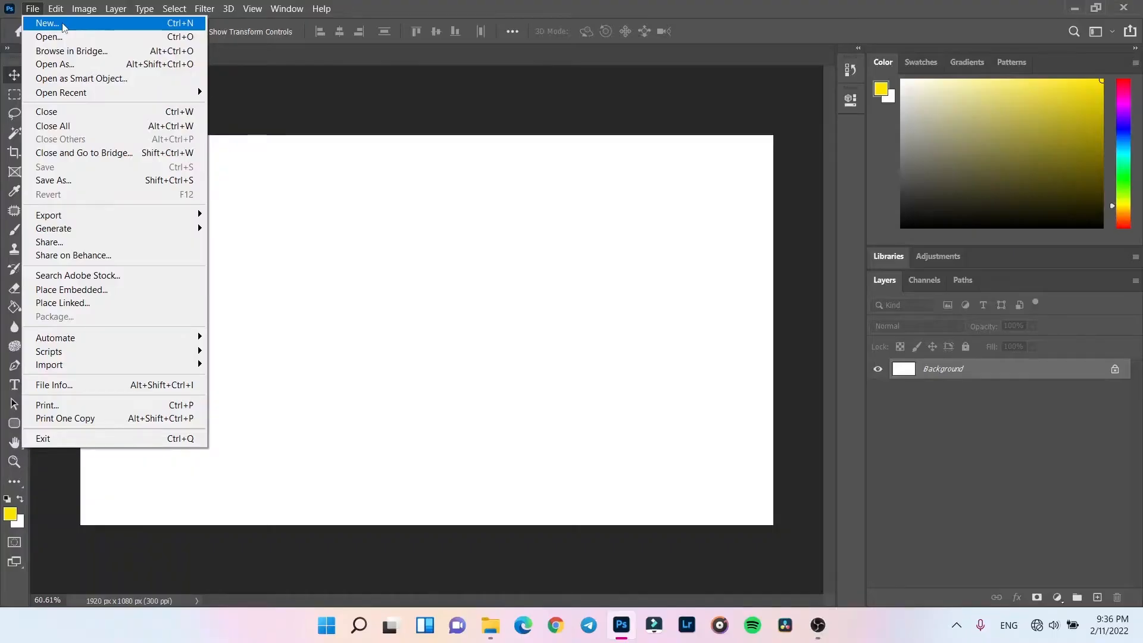
pyautogui.click(48, 23)
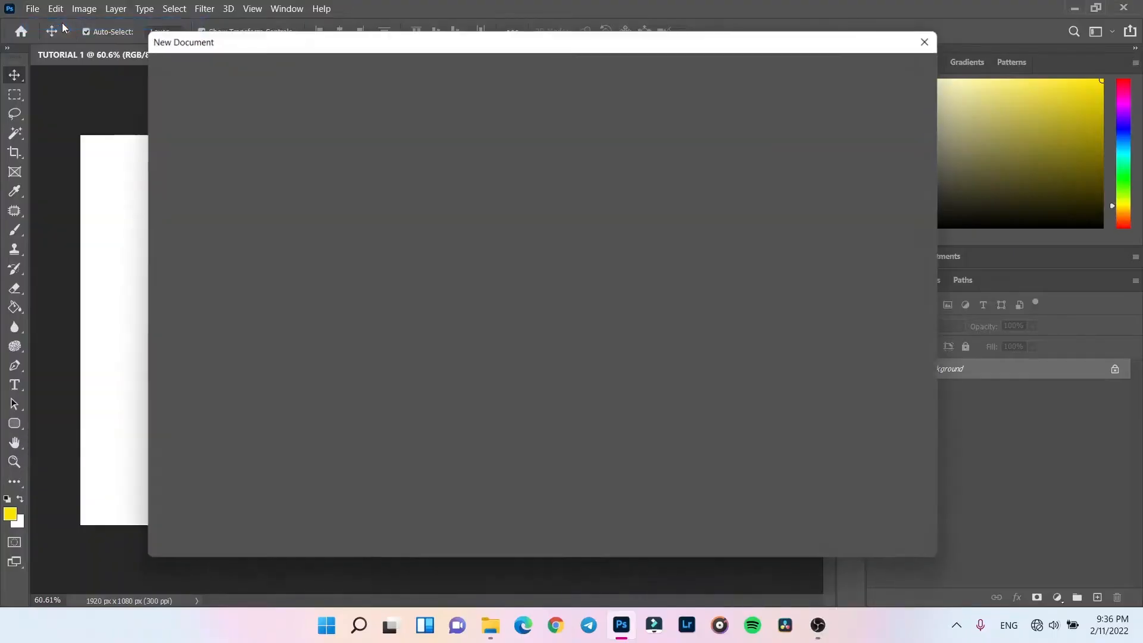
pyautogui.click(926, 39)
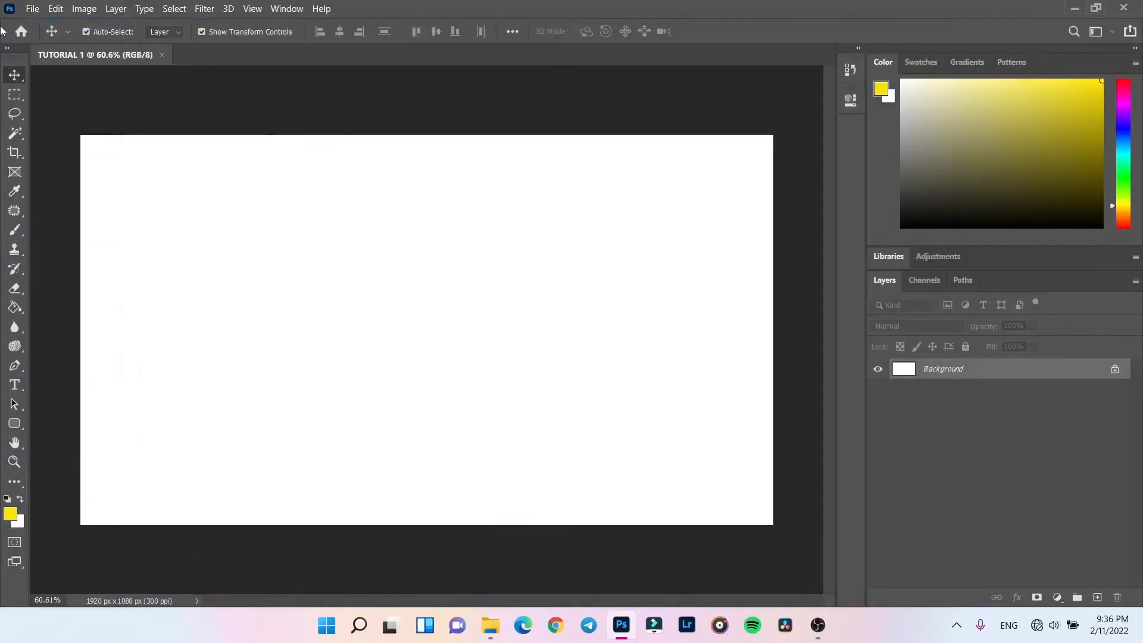
# Step: Open PST (1), PST (3), PST (4), PST (5) and PST (7) together from the Tutorial folder
pyautogui.click(26, 10)
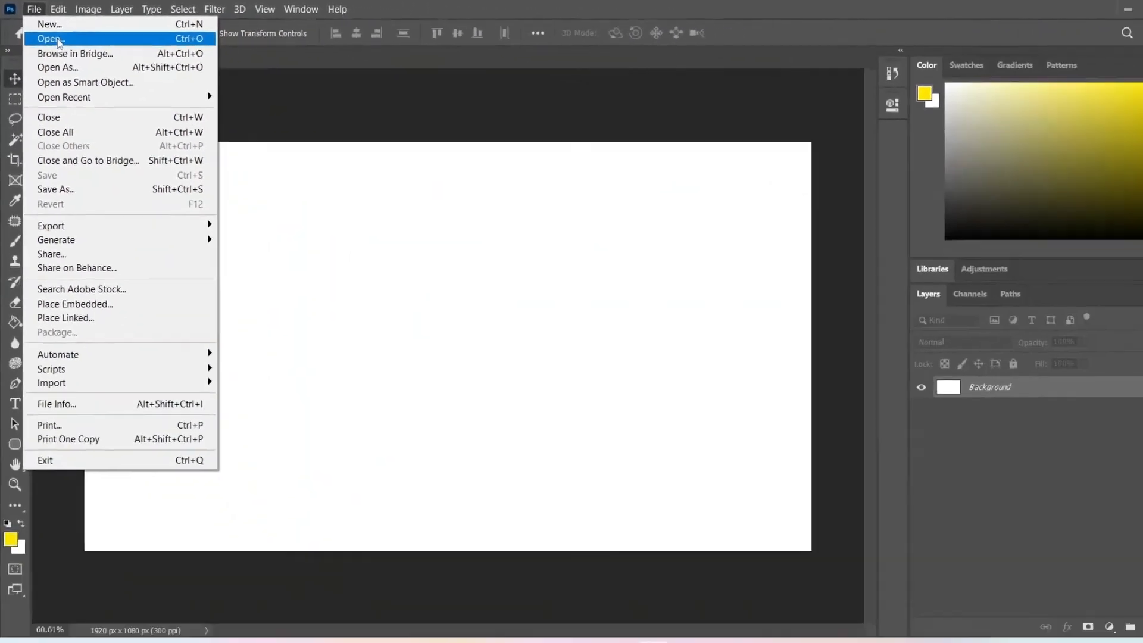
pyautogui.click(58, 39)
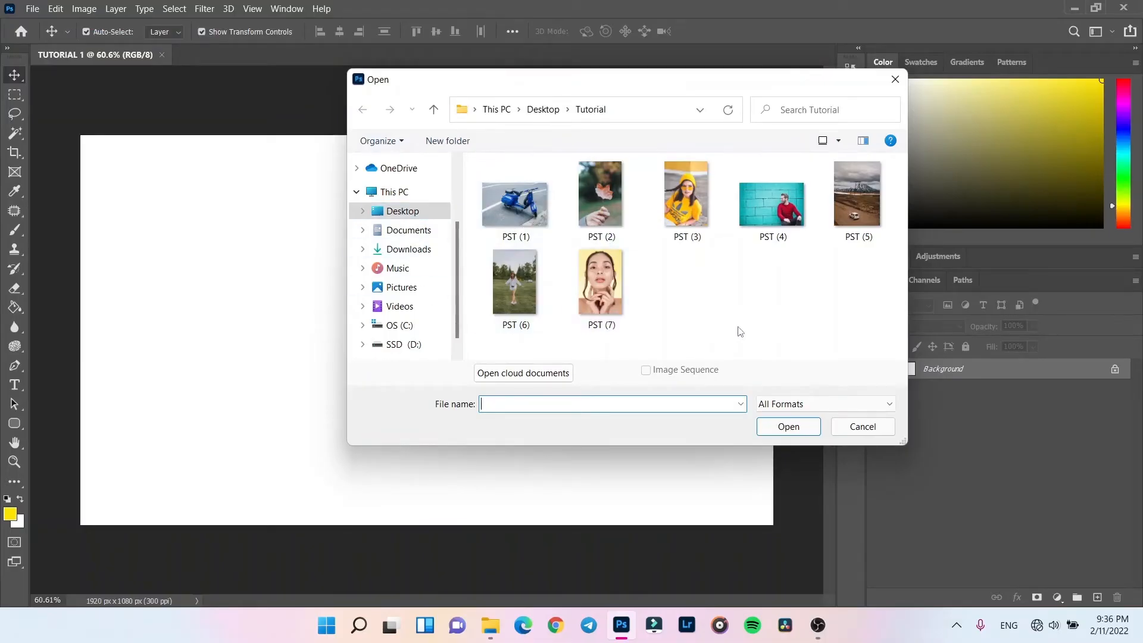
pyautogui.click(505, 193)
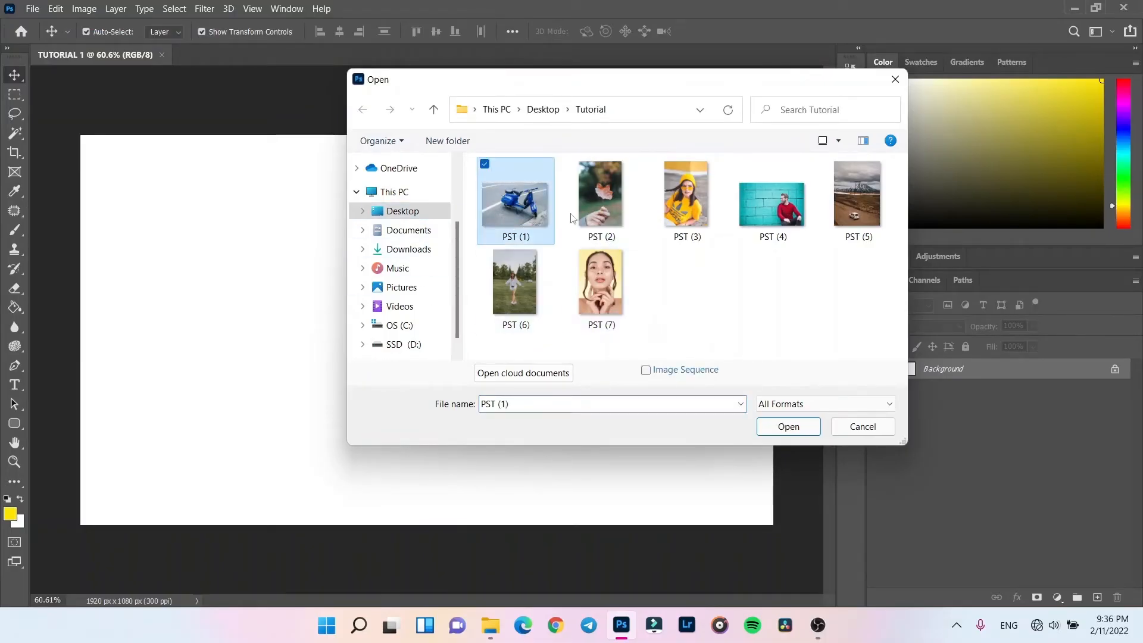
pyautogui.keyDown('ctrl'); pyautogui.click(581, 188); pyautogui.keyUp('ctrl')
pyautogui.keyDown('ctrl'); pyautogui.click(685, 197); pyautogui.keyUp('ctrl')
pyautogui.keyDown('ctrl'); pyautogui.click(771, 202); pyautogui.keyUp('ctrl')
pyautogui.click(513, 200)
pyautogui.keyDown('ctrl'); pyautogui.click(586, 202); pyautogui.keyUp('ctrl')
pyautogui.keyDown('ctrl'); pyautogui.click(686, 202); pyautogui.keyUp('ctrl')
pyautogui.keyDown('ctrl'); pyautogui.click(774, 205); pyautogui.keyUp('ctrl')
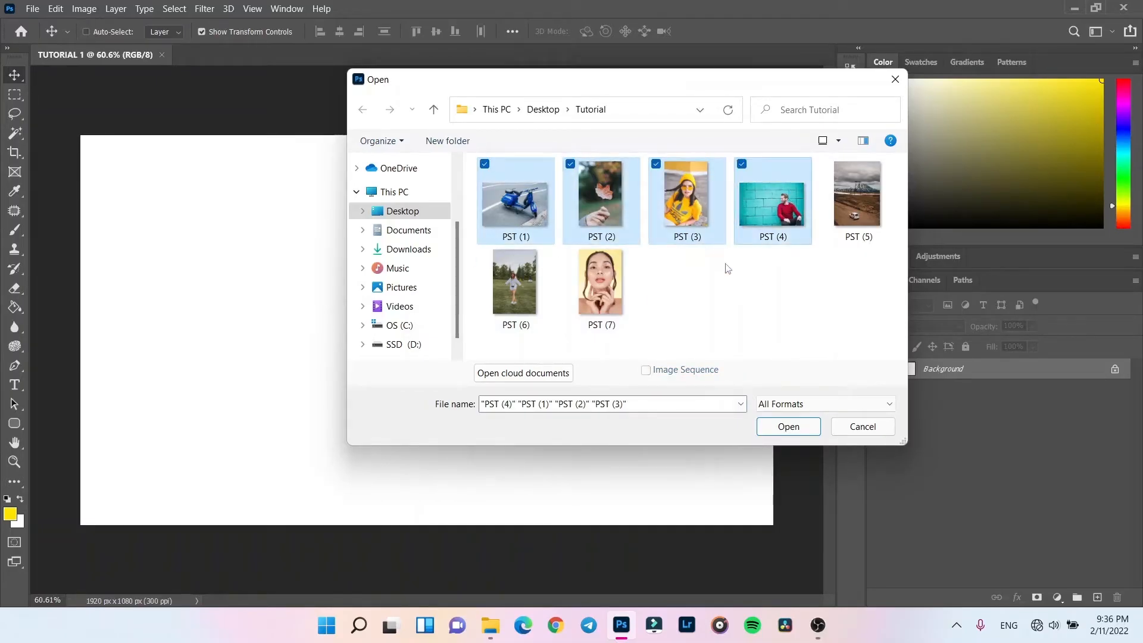
pyautogui.keyDown('ctrl'); pyautogui.click(856, 216); pyautogui.keyUp('ctrl')
pyautogui.keyDown('ctrl'); pyautogui.click(634, 214); pyautogui.keyUp('ctrl')
pyautogui.keyDown('ctrl'); pyautogui.click(606, 271); pyautogui.keyUp('ctrl')
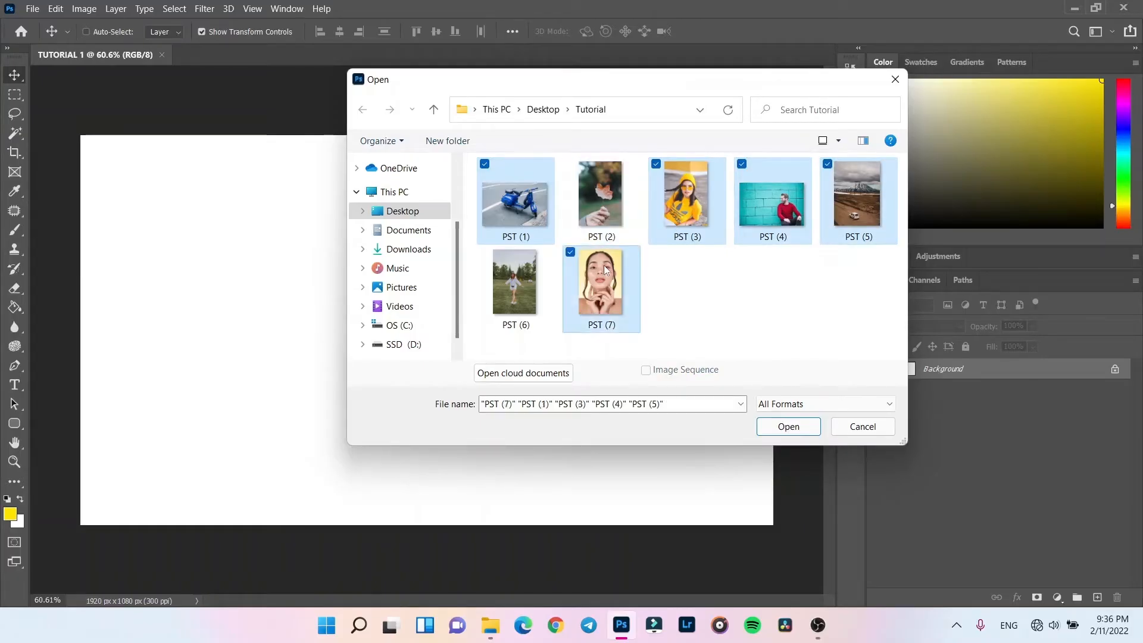
pyautogui.click(782, 429)
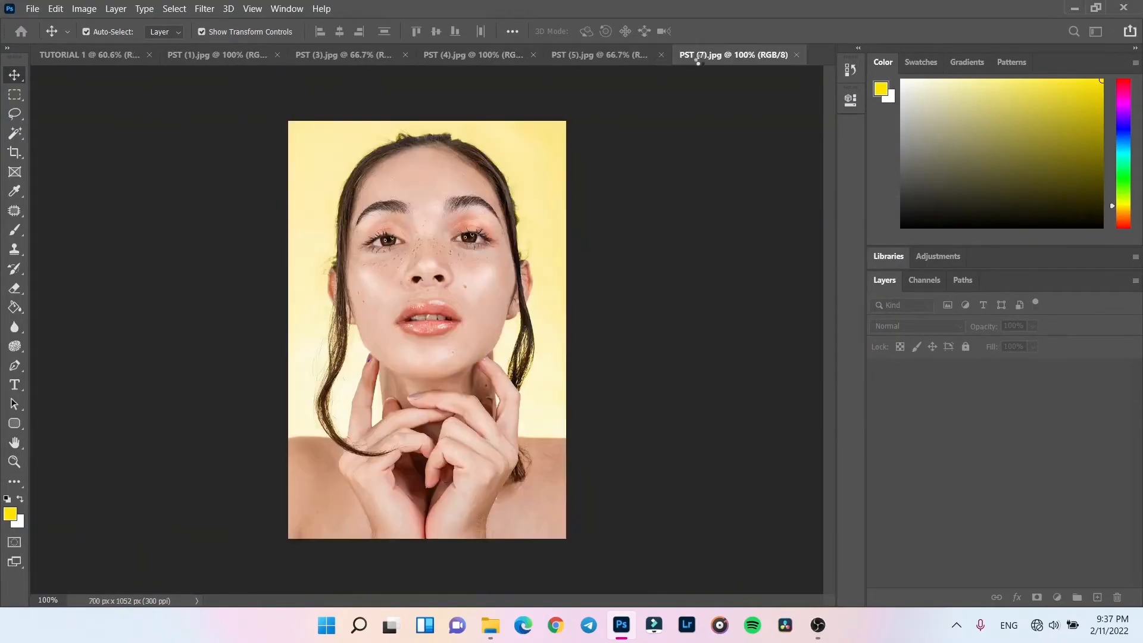
# Step: Look through the blank TUTORIAL 1 canvas and each opened PST image, ending back on TUTORIAL 1
pyautogui.click(78, 58)
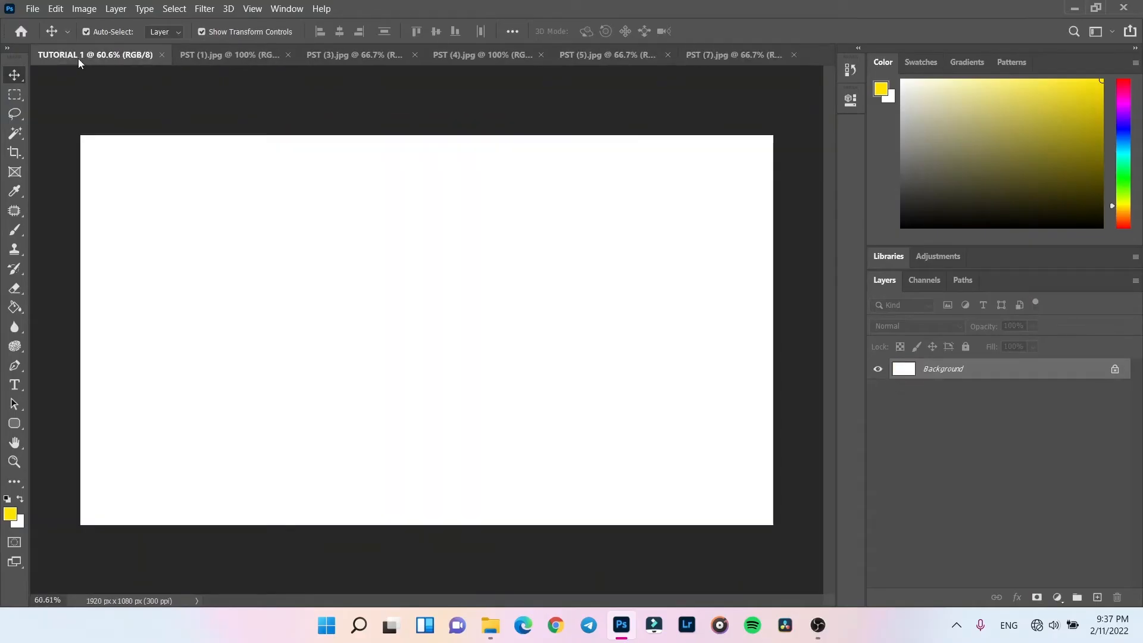
pyautogui.click(194, 55)
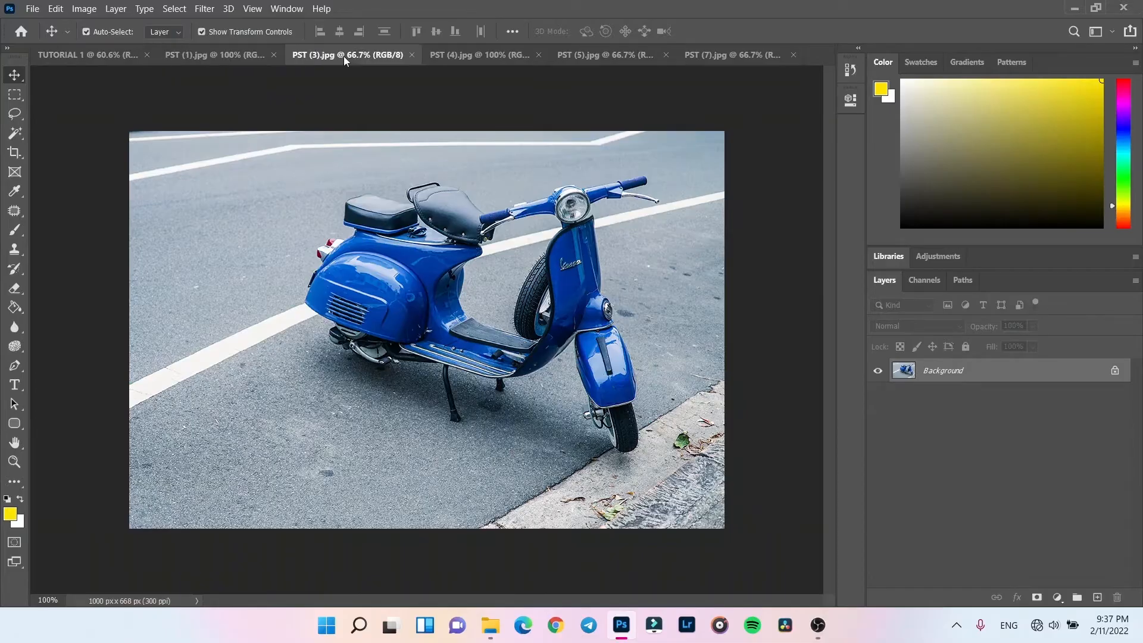
pyautogui.click(344, 56)
pyautogui.click(477, 55)
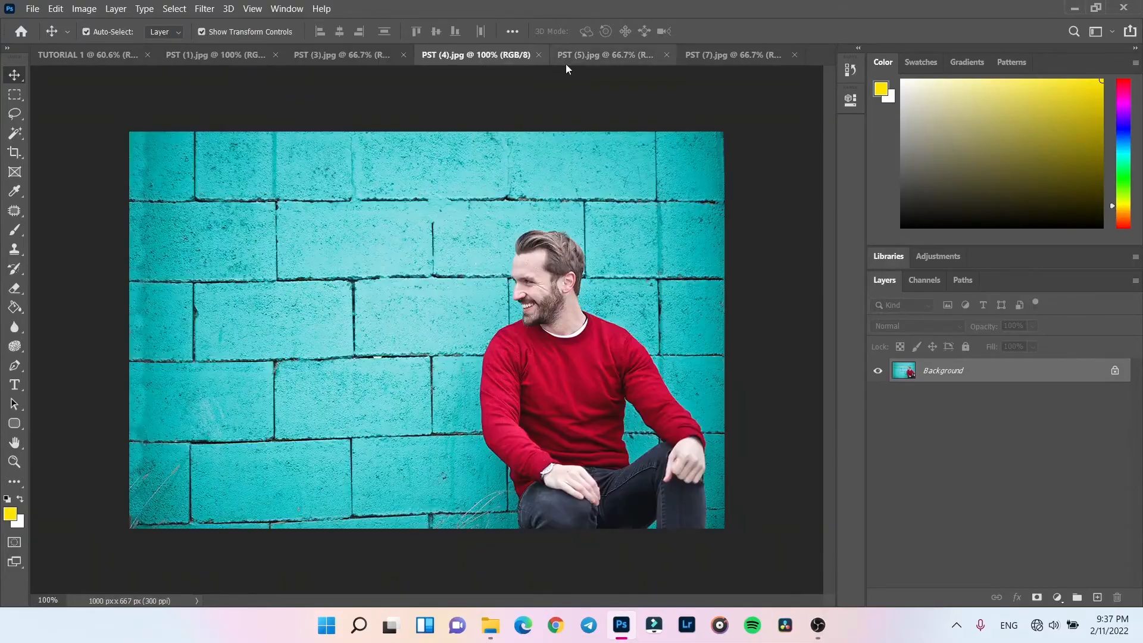
pyautogui.click(608, 57)
pyautogui.click(731, 54)
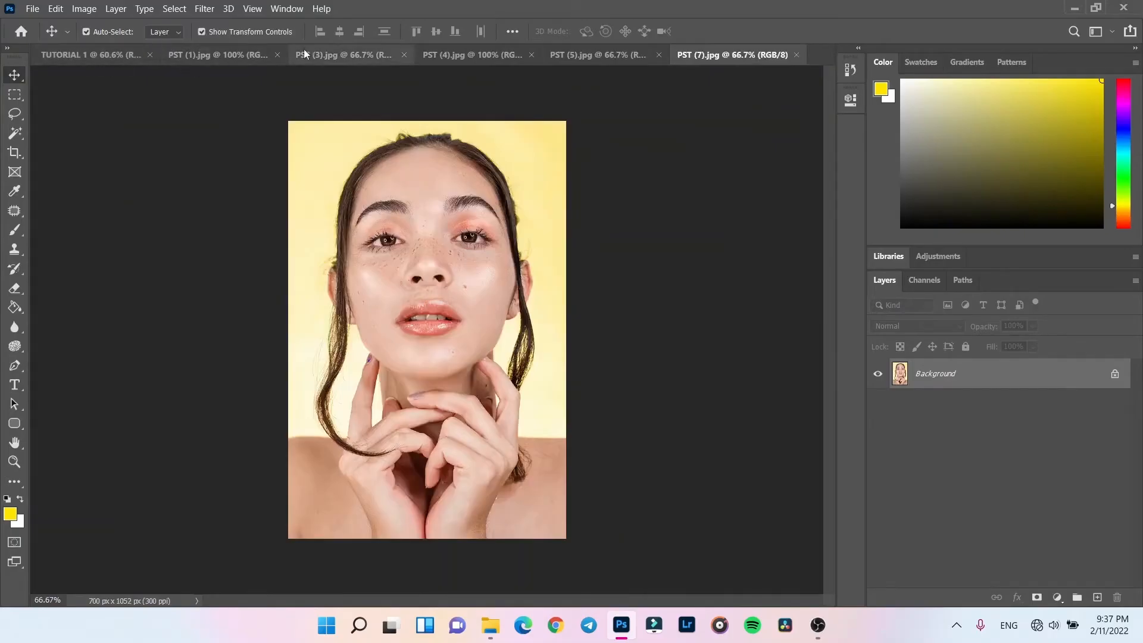
pyautogui.click(91, 52)
pyautogui.click(227, 59)
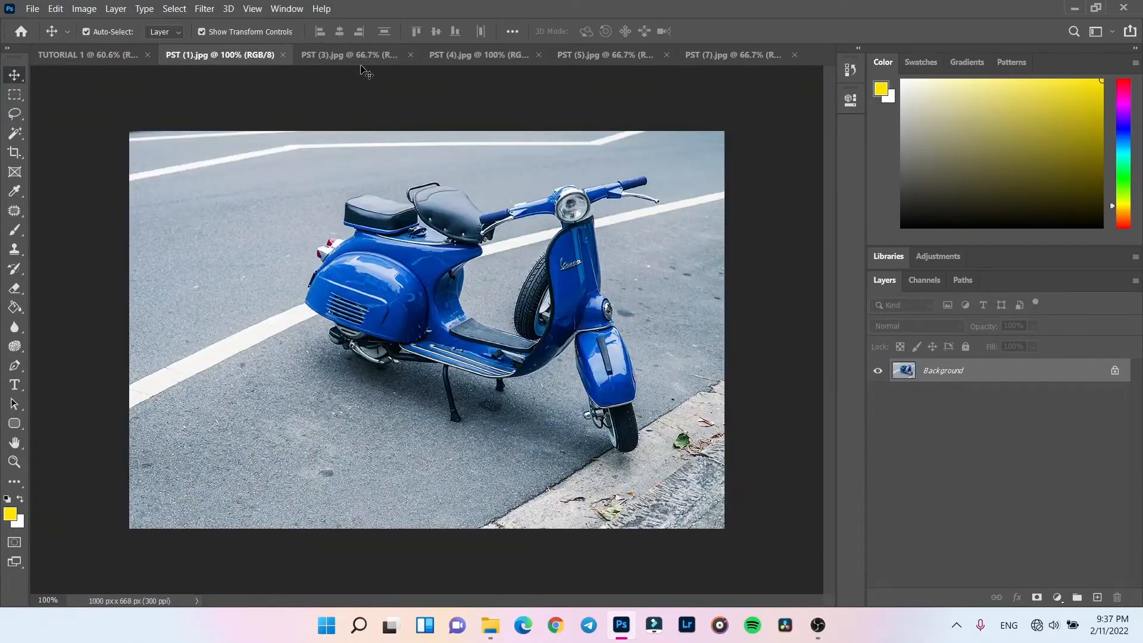
pyautogui.click(364, 56)
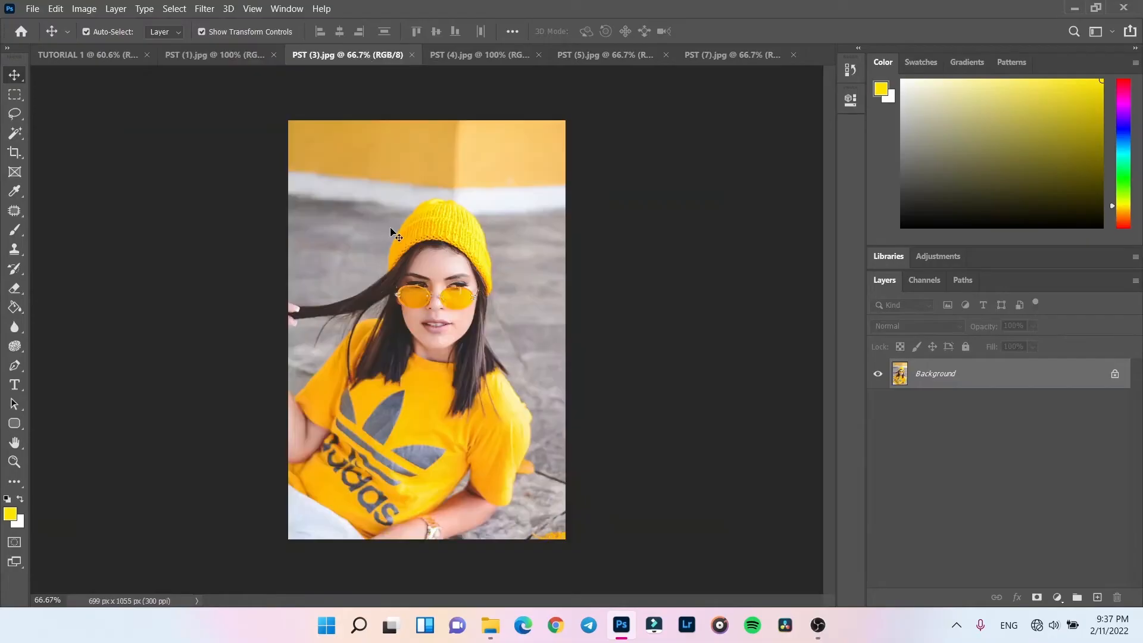
pyautogui.click(492, 55)
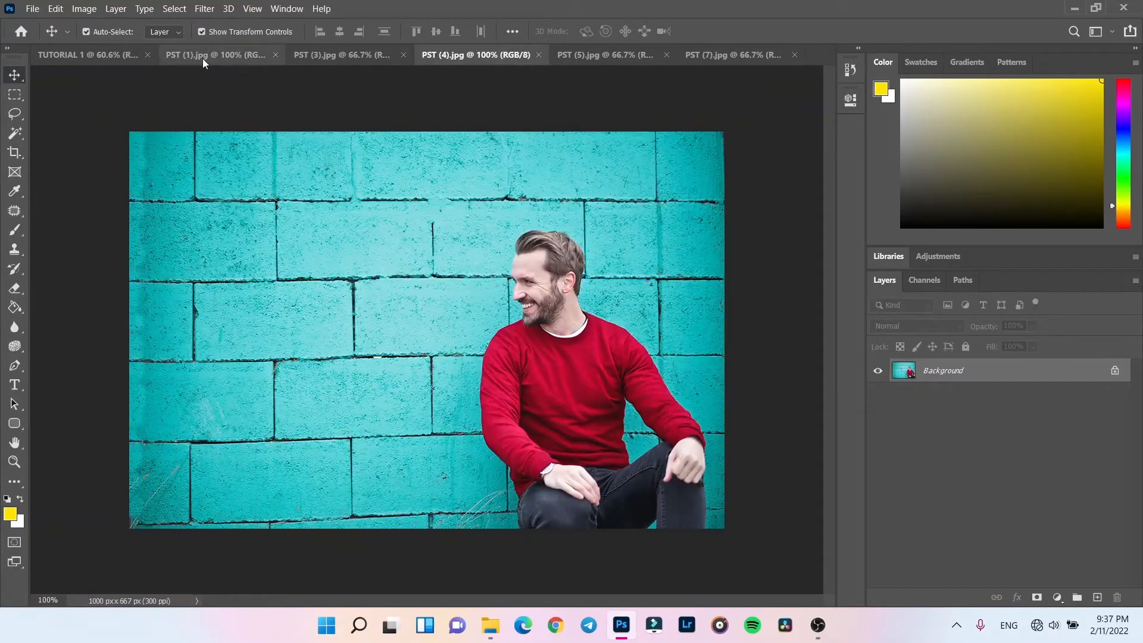
pyautogui.click(98, 55)
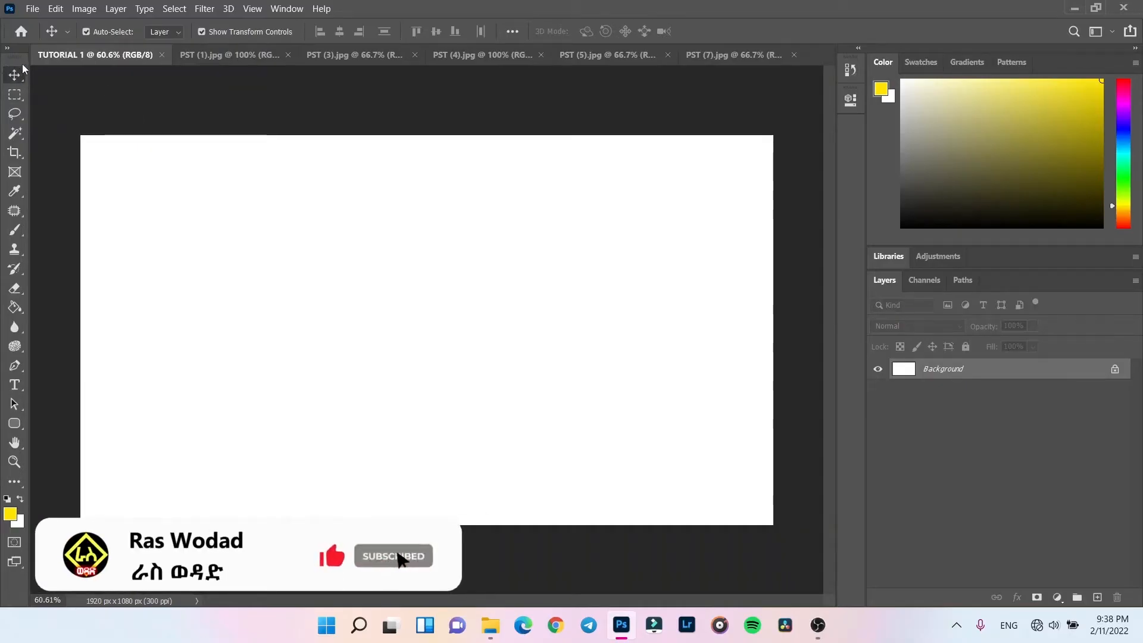
# Step: With the Move tool, copy the scooter photo from PST (1).jpg into TUTORIAL 1 and place it on the canvas's left half
pyautogui.click(15, 97)
pyautogui.click(15, 75)
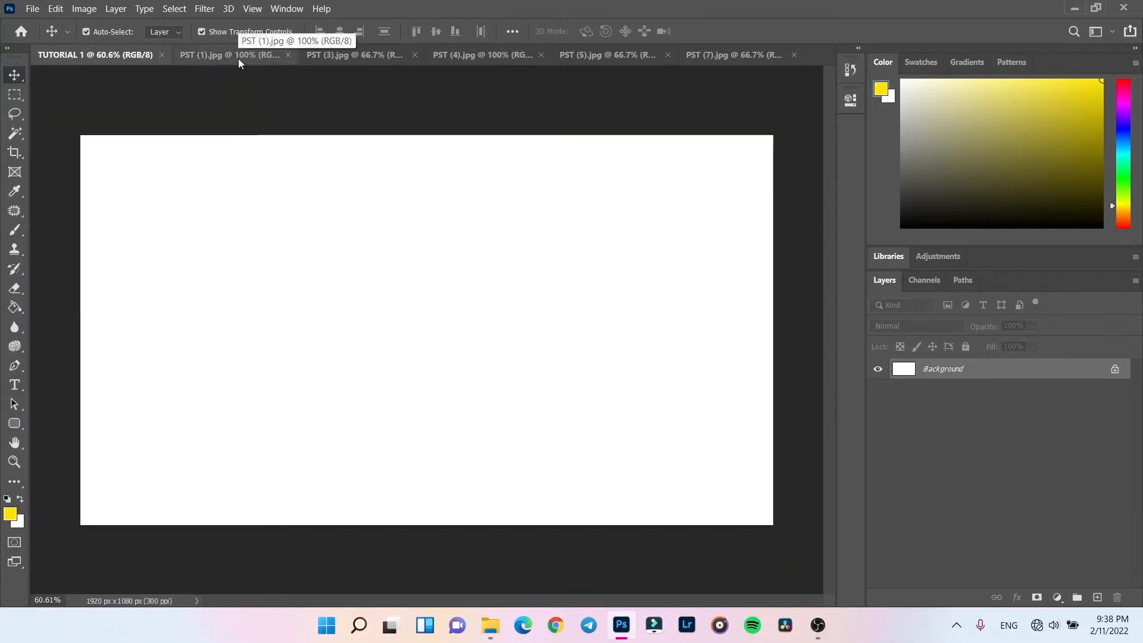
pyautogui.click(202, 54)
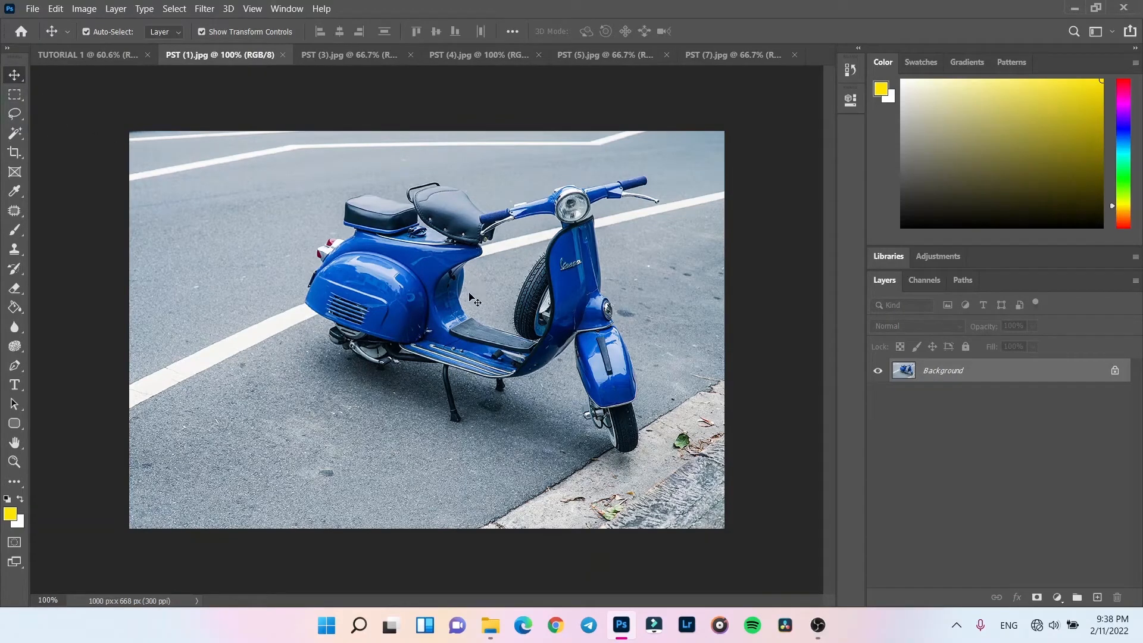
pyautogui.moveTo(461, 303); pyautogui.dragTo(360, 299)
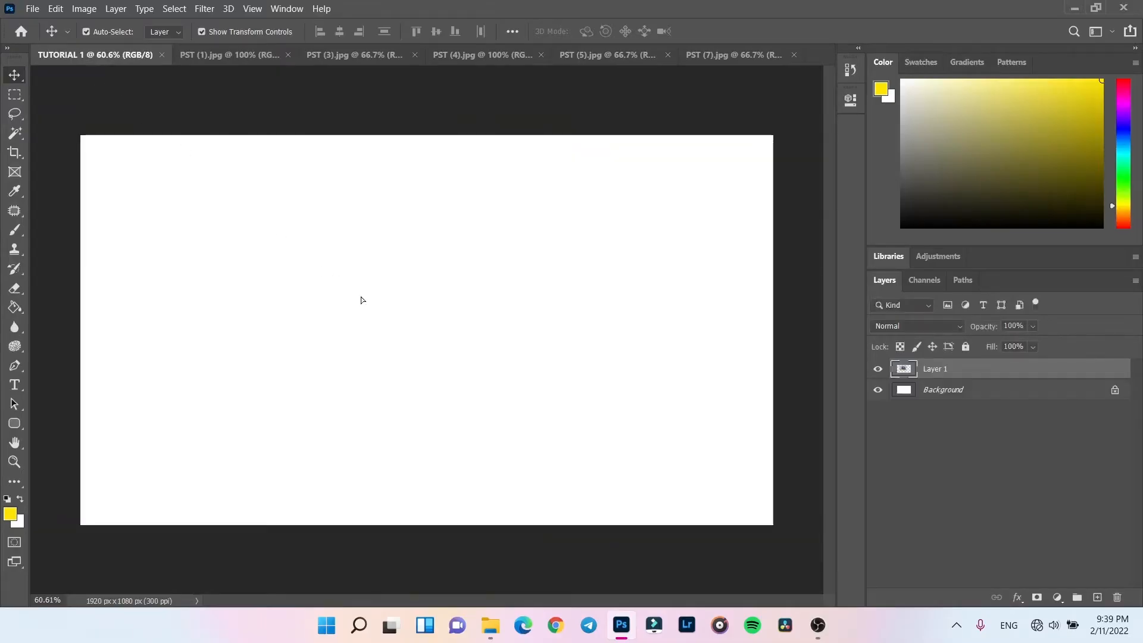
pyautogui.moveTo(451, 279); pyautogui.dragTo(380, 329)
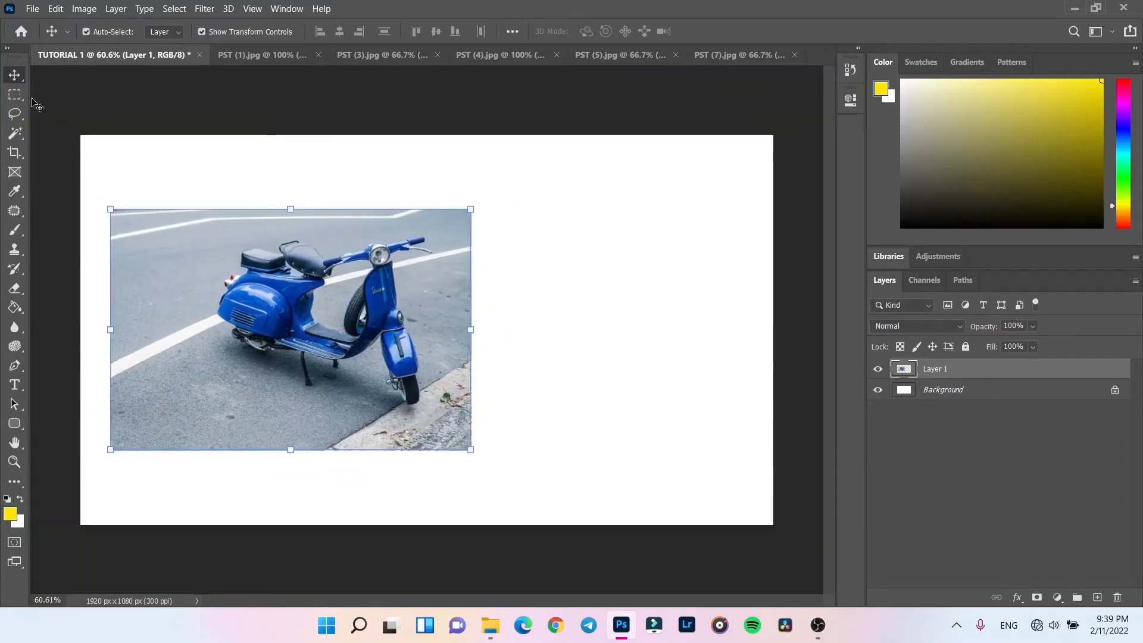
# Step: Try stretching the scooter photo out of proportion to 127.23% width and 148.34% height, and undo the distortion
pyautogui.moveTo(275, 323); pyautogui.dragTo(528, 274)
pyautogui.moveTo(415, 372); pyautogui.dragTo(284, 471)
pyautogui.moveTo(266, 301); pyautogui.dragTo(400, 303)
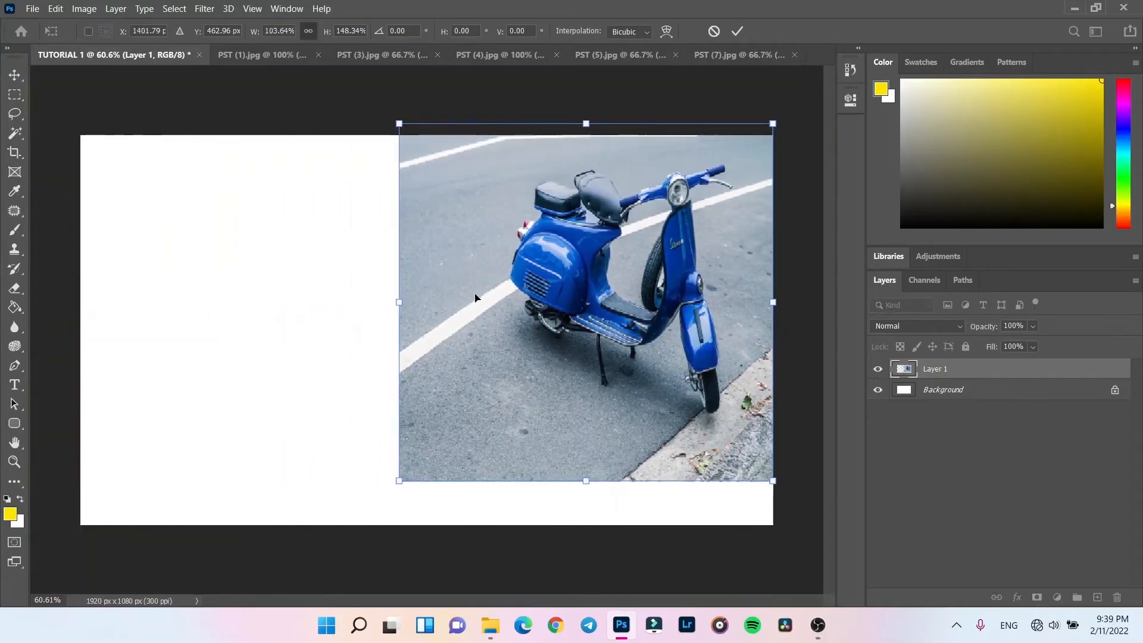
pyautogui.moveTo(517, 290); pyautogui.dragTo(384, 318)
pyautogui.moveTo(635, 331); pyautogui.dragTo(725, 329)
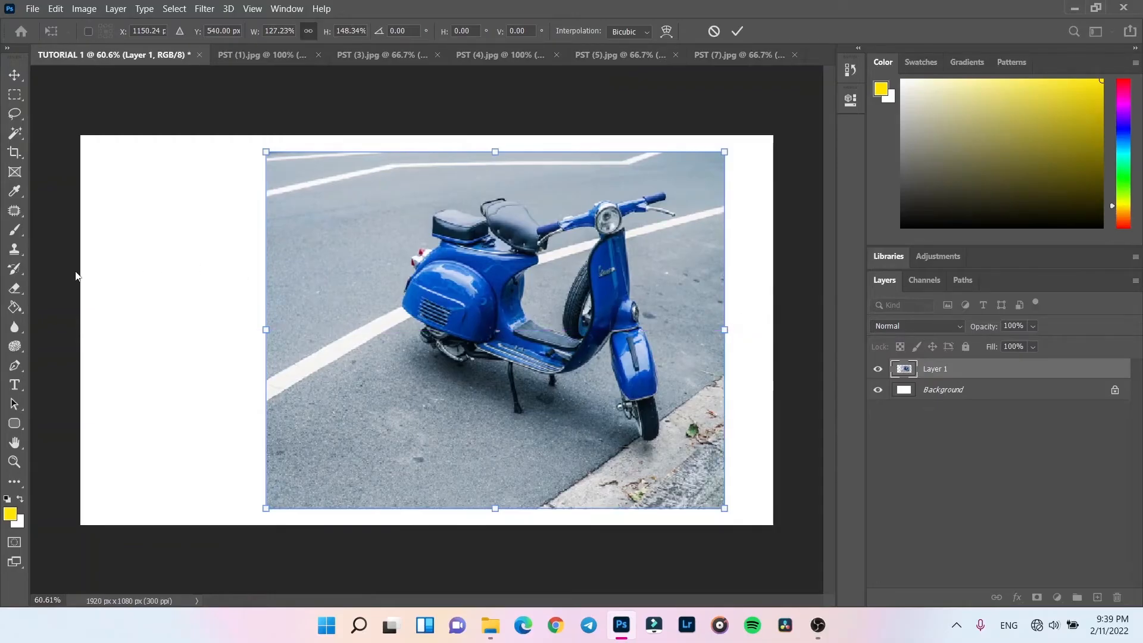
pyautogui.press('Return')
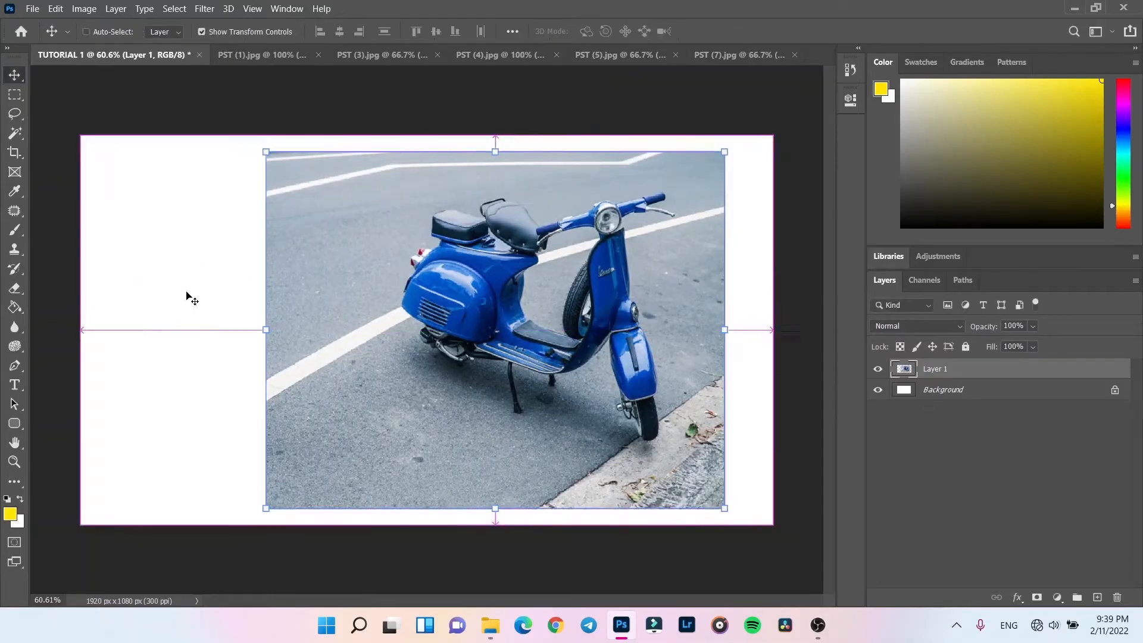
pyautogui.hotkey('ctrl', 'z')
# Step: Reposition the scooter photo and enlarge it proportionally to 140.17%
pyautogui.moveTo(487, 308); pyautogui.dragTo(321, 335)
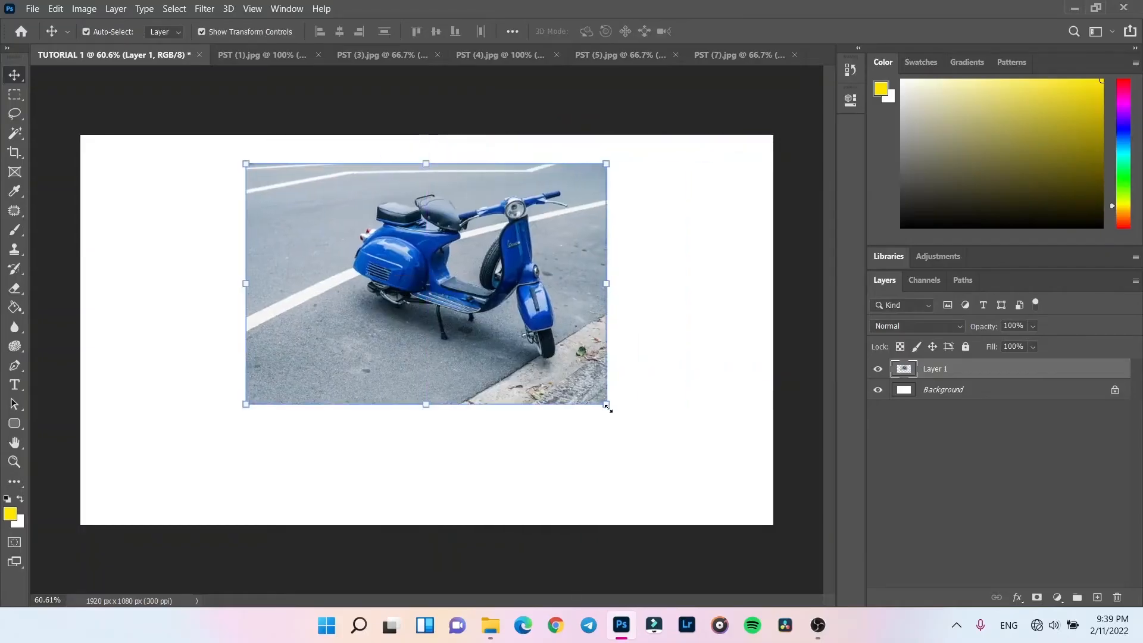
pyautogui.moveTo(606, 404); pyautogui.dragTo(753, 503)
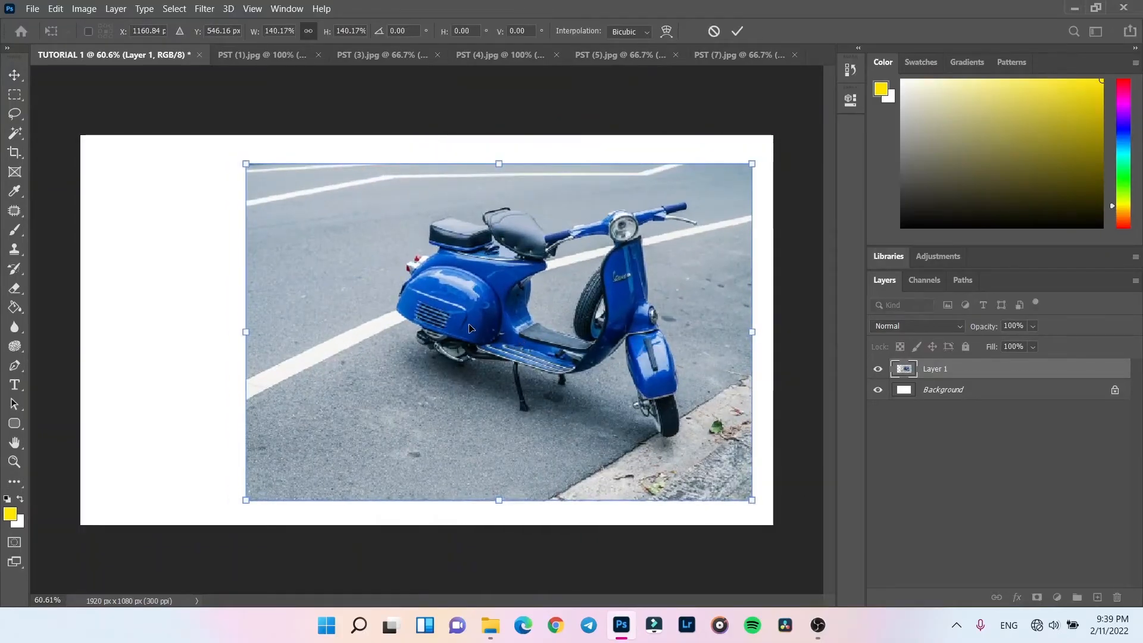
pyautogui.press('Return')
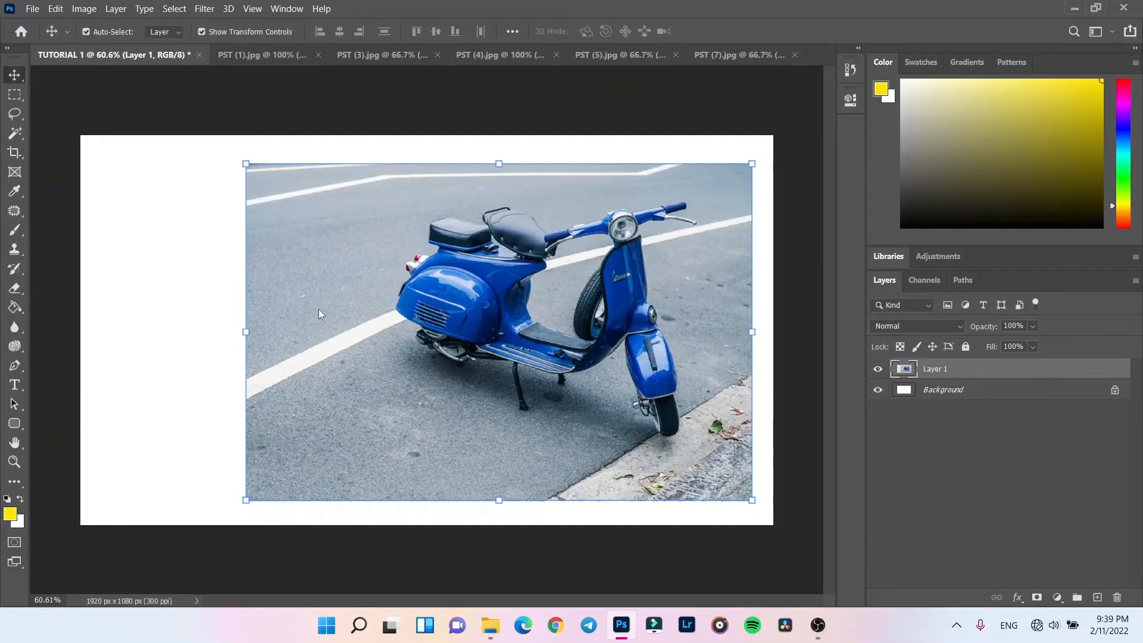
# Step: Shrink the scooter photo, move it to the canvas's upper-left area and stretch its width to 110.15%
pyautogui.moveTo(752, 164); pyautogui.dragTo(588, 280)
pyautogui.moveTo(605, 369); pyautogui.dragTo(524, 309)
pyautogui.press('Return')
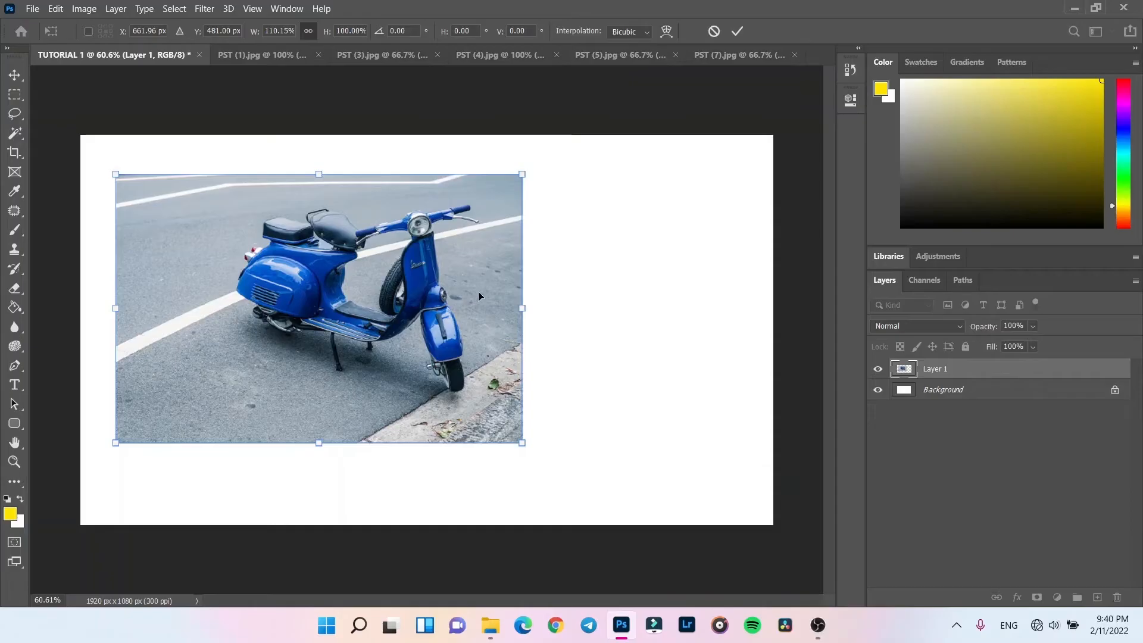
pyautogui.press('Return')
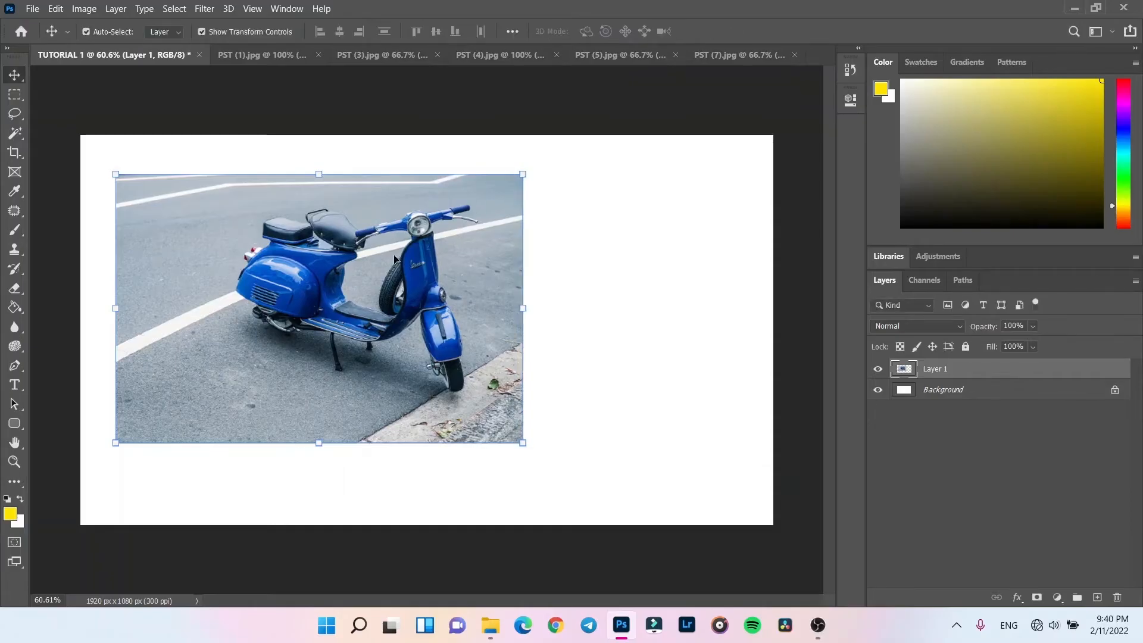
# Step: Move the scooter photo slightly lower on the canvas and scale it up proportionally to 110.86%
pyautogui.moveTo(321, 263); pyautogui.dragTo(311, 298)
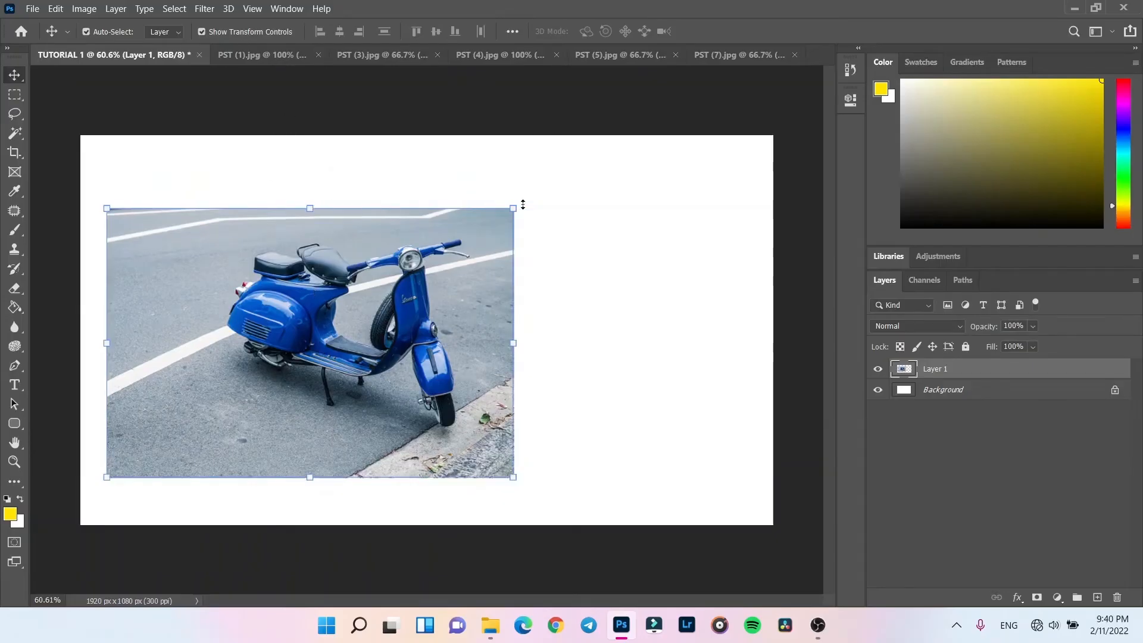
pyautogui.moveTo(513, 208); pyautogui.dragTo(558, 180)
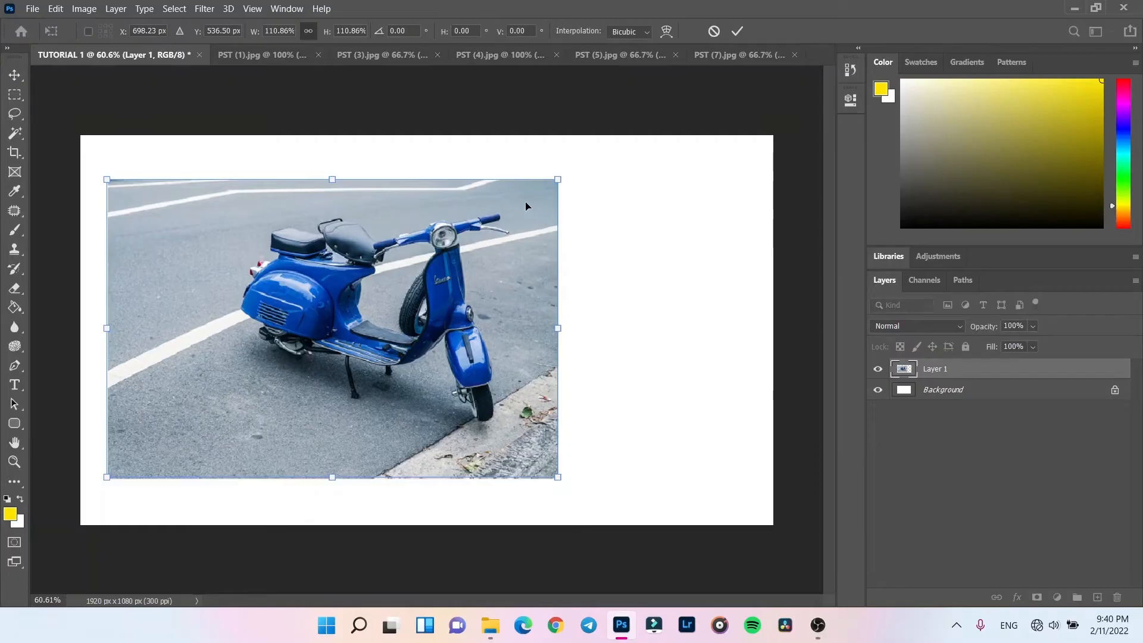
pyautogui.press('Return')
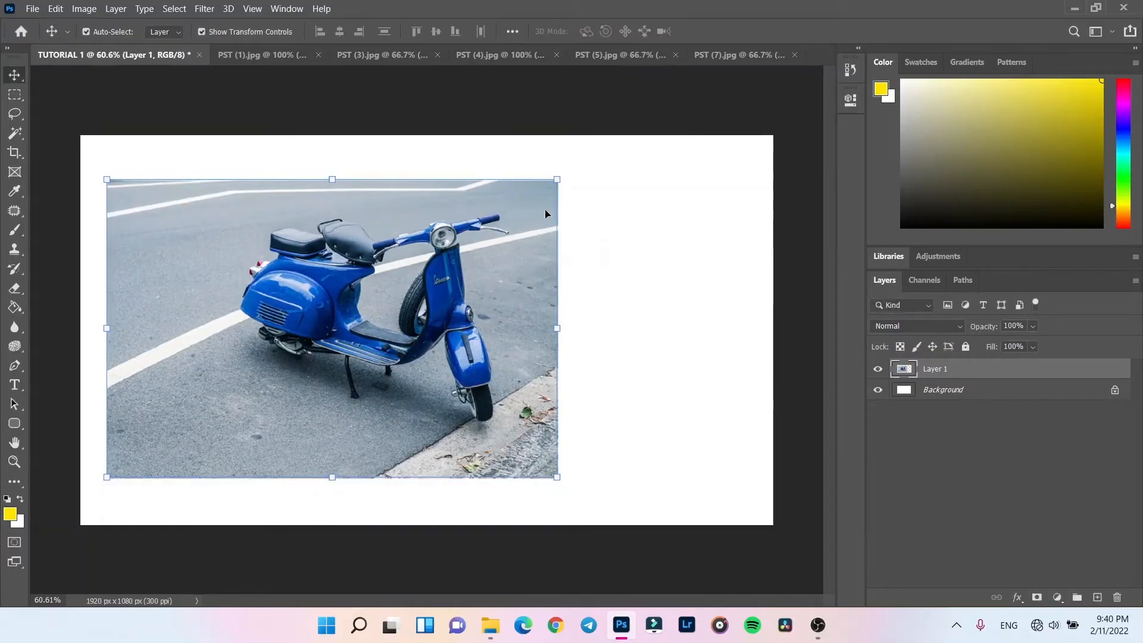
# Step: Scale the scooter photo down proportionally to 79.24% and reposition it in the canvas's lower-left area
pyautogui.moveTo(543, 185); pyautogui.dragTo(463, 240)
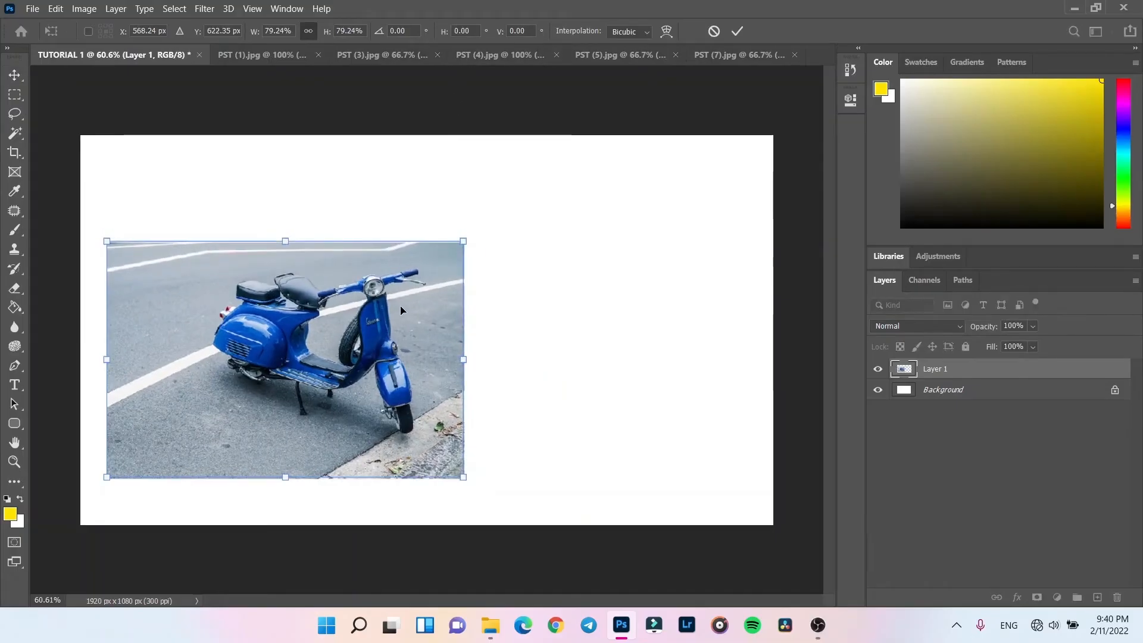
pyautogui.press('Return')
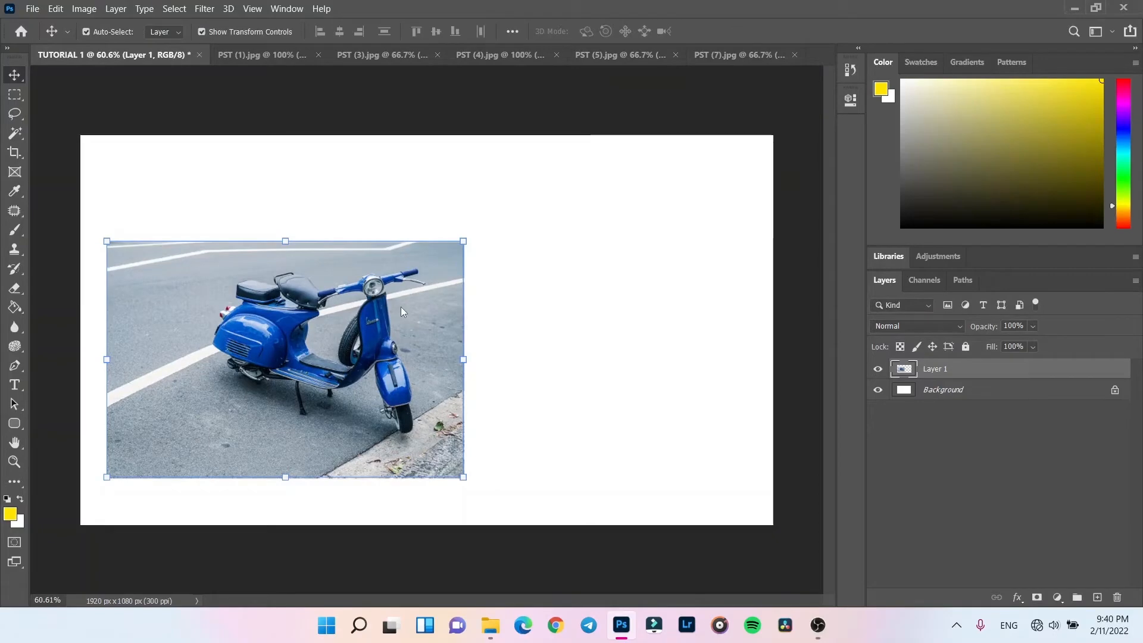
pyautogui.moveTo(360, 335); pyautogui.dragTo(407, 268)
pyautogui.moveTo(294, 321); pyautogui.dragTo(297, 349)
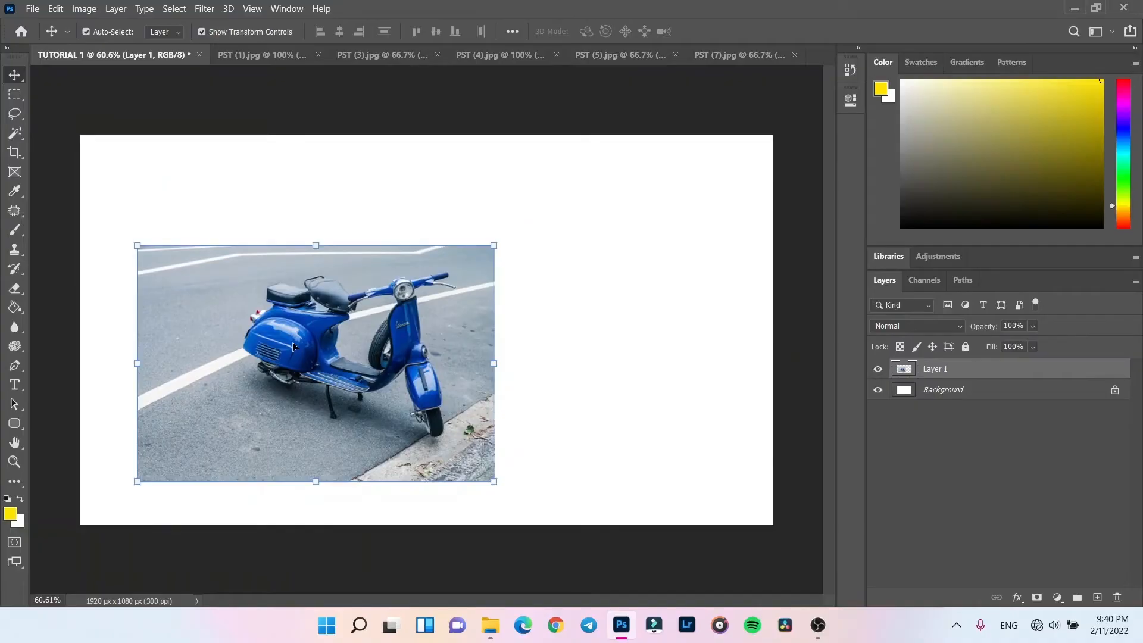
# Step: Copy the yellow-beanie portrait from PST (3).jpg into TUTORIAL 1, arrange it overlapping the scooter photo near the centre, and deselect the layers
pyautogui.click(369, 55)
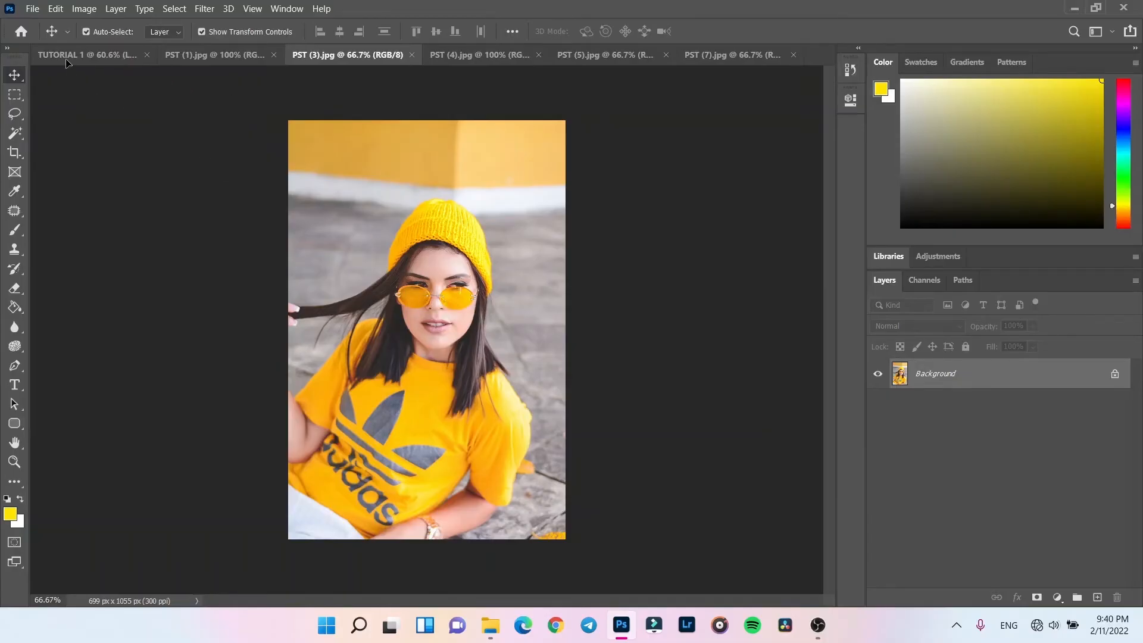
pyautogui.moveTo(66, 62); pyautogui.dragTo(616, 326)
pyautogui.moveTo(409, 323); pyautogui.dragTo(424, 264)
pyautogui.moveTo(667, 331); pyautogui.dragTo(406, 309)
pyautogui.click(530, 290)
pyautogui.moveTo(498, 291); pyautogui.dragTo(607, 295)
pyautogui.moveTo(387, 334); pyautogui.dragTo(465, 333)
pyautogui.click(620, 205)
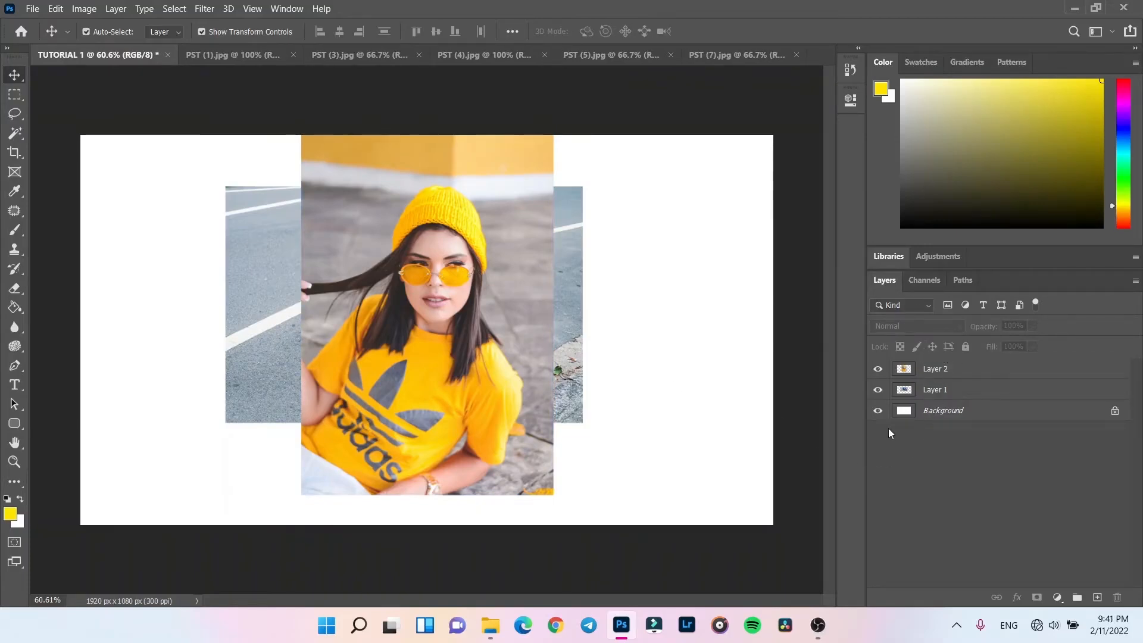
# Step: Examine the layer stack by selecting the Background, Layer 1 and Layer 2 in turn, ending on Layer 2
pyautogui.click(938, 372)
pyautogui.moveTo(940, 389); pyautogui.dragTo(940, 377)
pyautogui.click(940, 375)
pyautogui.click(938, 410)
pyautogui.click(938, 390)
pyautogui.click(938, 372)
pyautogui.click(945, 464)
pyautogui.click(941, 411)
pyautogui.click(936, 389)
pyautogui.click(936, 373)
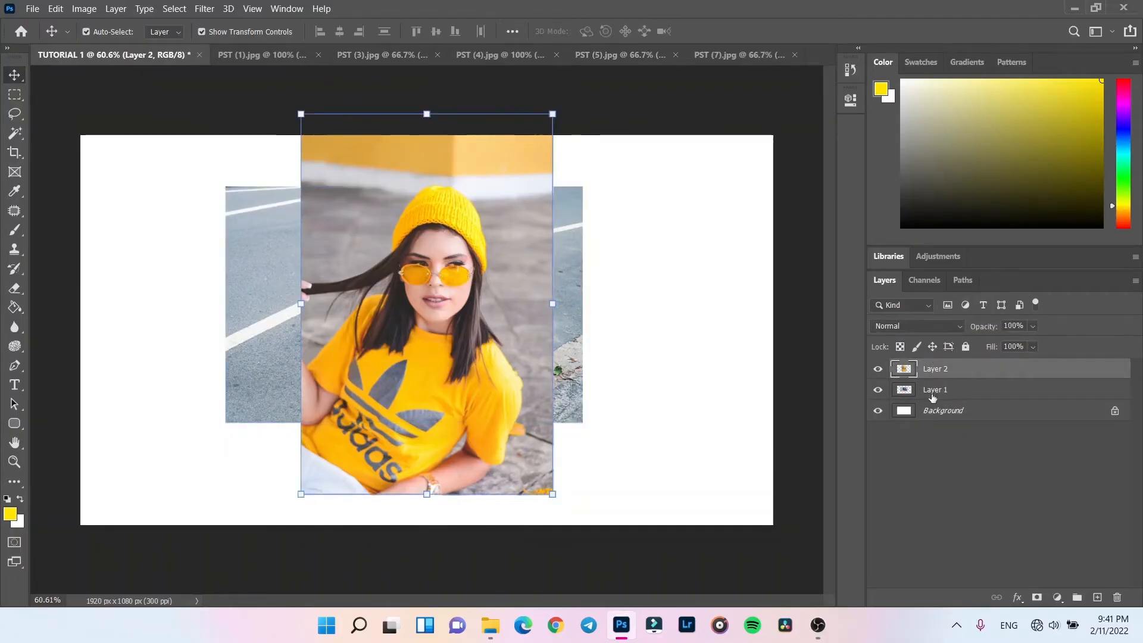
# Step: Compare the stacking of the layers by selecting Layer 1, the Background and Layer 2, ending with the portrait on the canvas
pyautogui.click(951, 483)
pyautogui.click(941, 391)
pyautogui.click(941, 411)
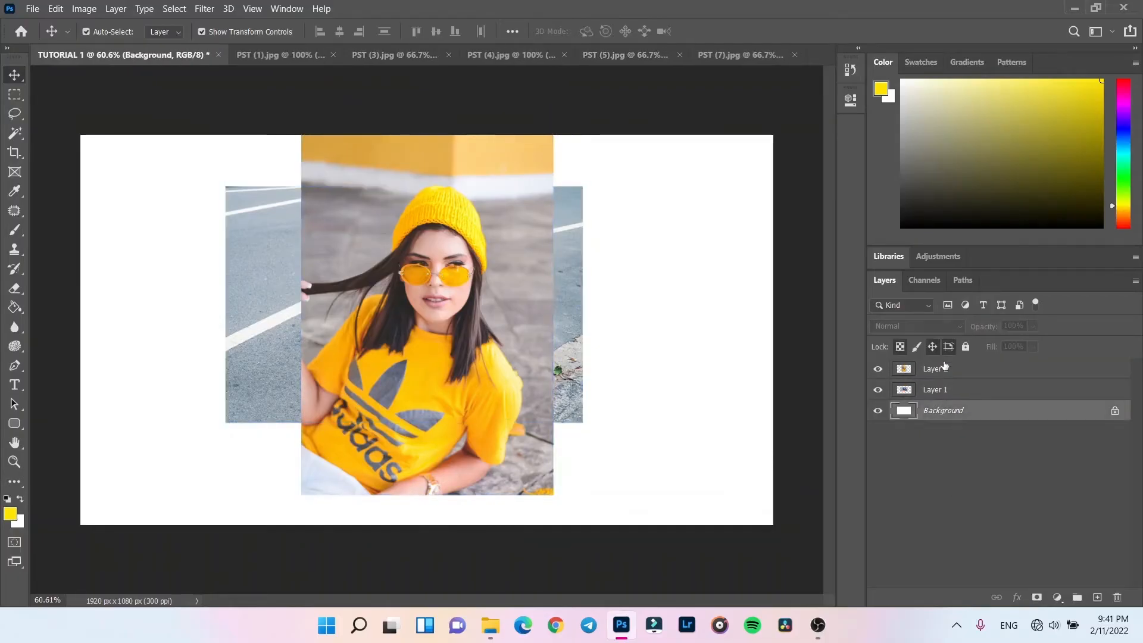
pyautogui.click(945, 368)
pyautogui.click(949, 415)
pyautogui.click(403, 289)
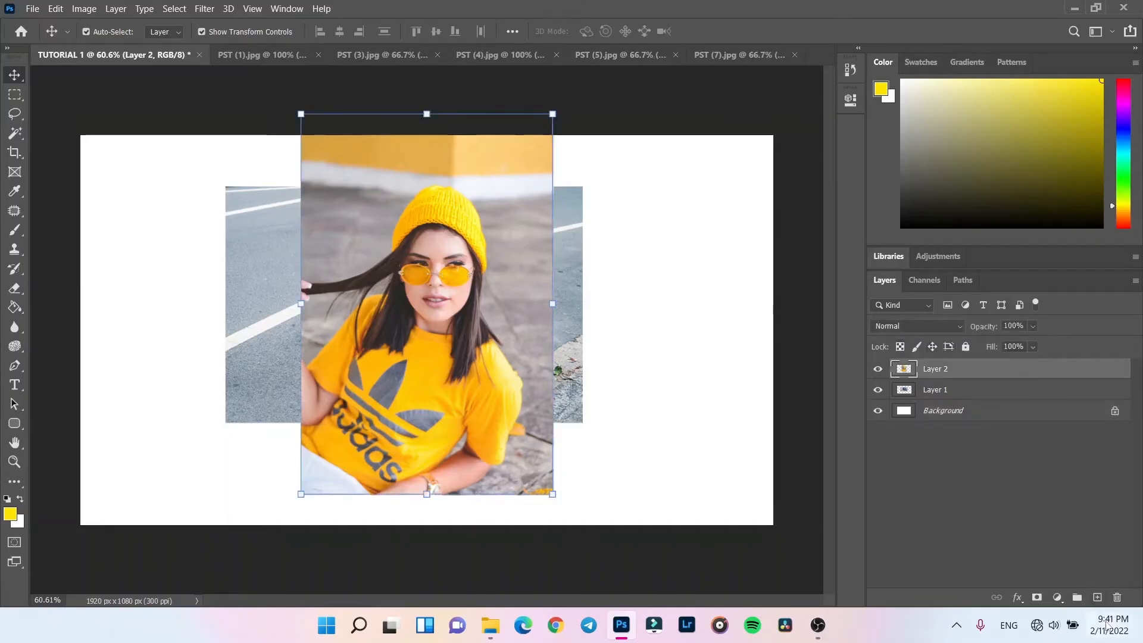
# Step: Unlock the Background layer and cancel the Layer Style settings without changing them
pyautogui.click(942, 415)
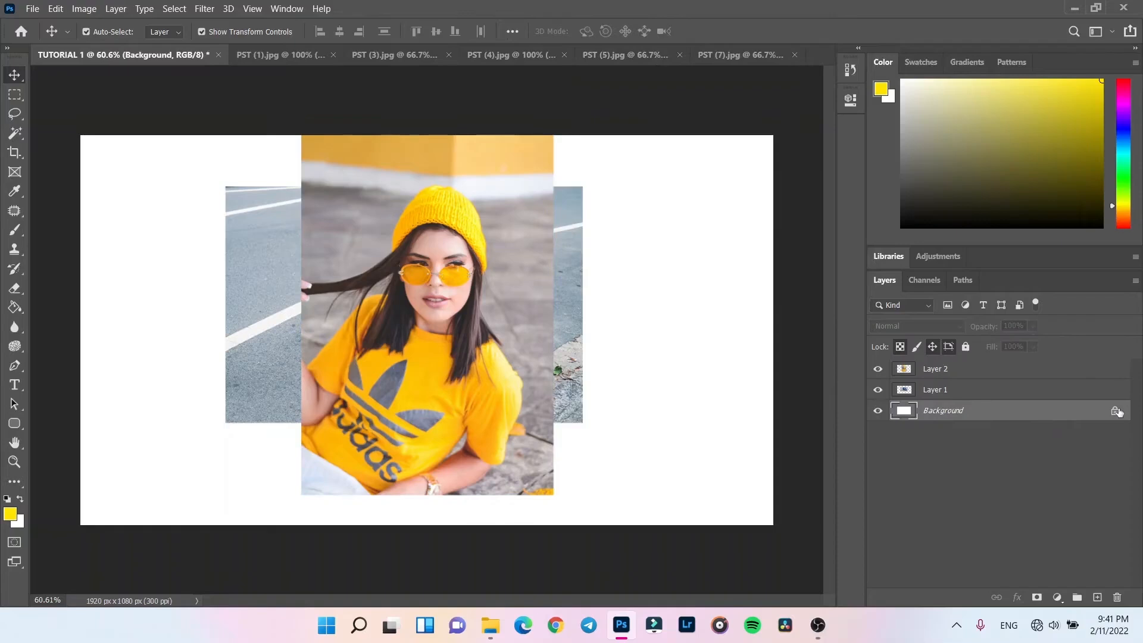
pyautogui.click(1115, 411)
pyautogui.doubleClick(1084, 410)
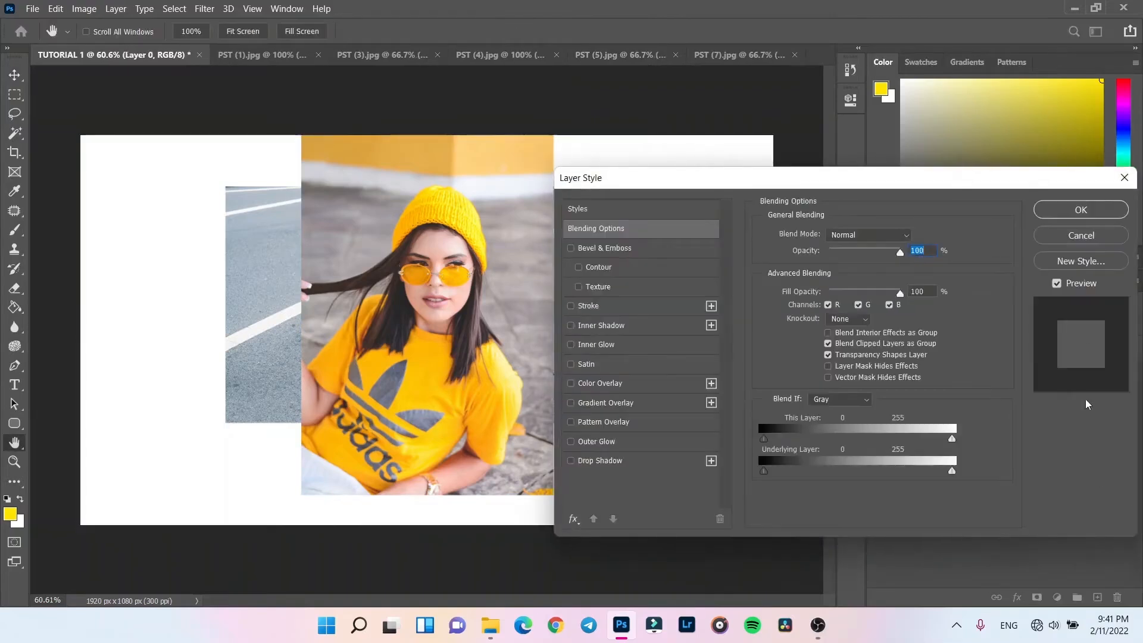
pyautogui.click(1080, 234)
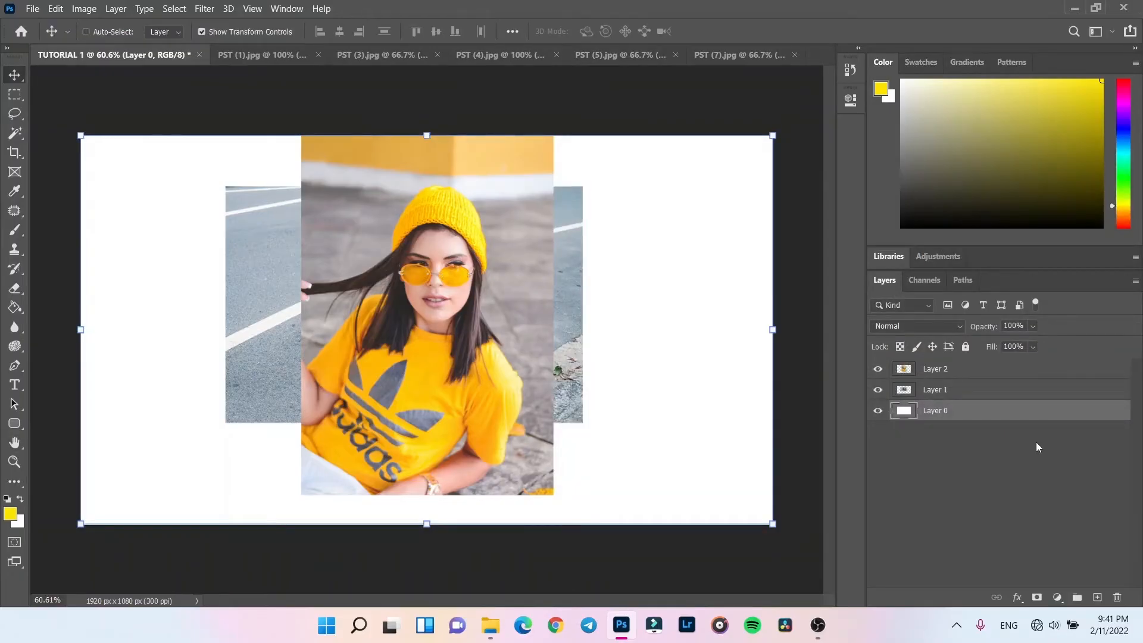
# Step: Move the portrait slightly lower, and undo that move, the Background unlocking and the preceding photo moves
pyautogui.press('ctrl')
pyautogui.moveTo(395, 213); pyautogui.dragTo(413, 222)
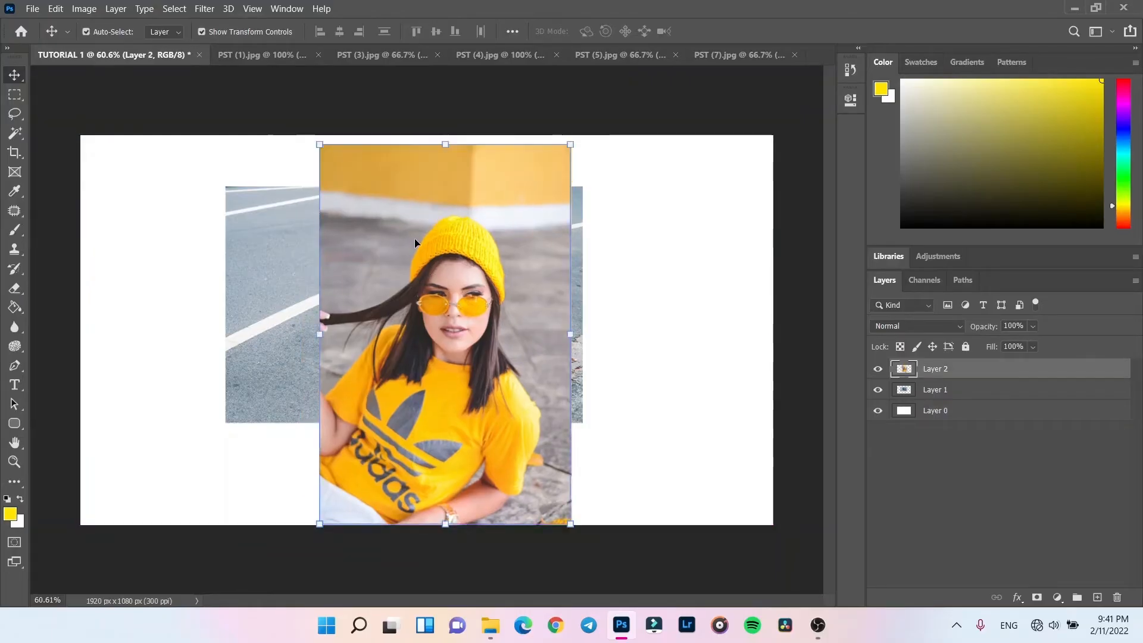
pyautogui.hotkey('ctrl', 'z')
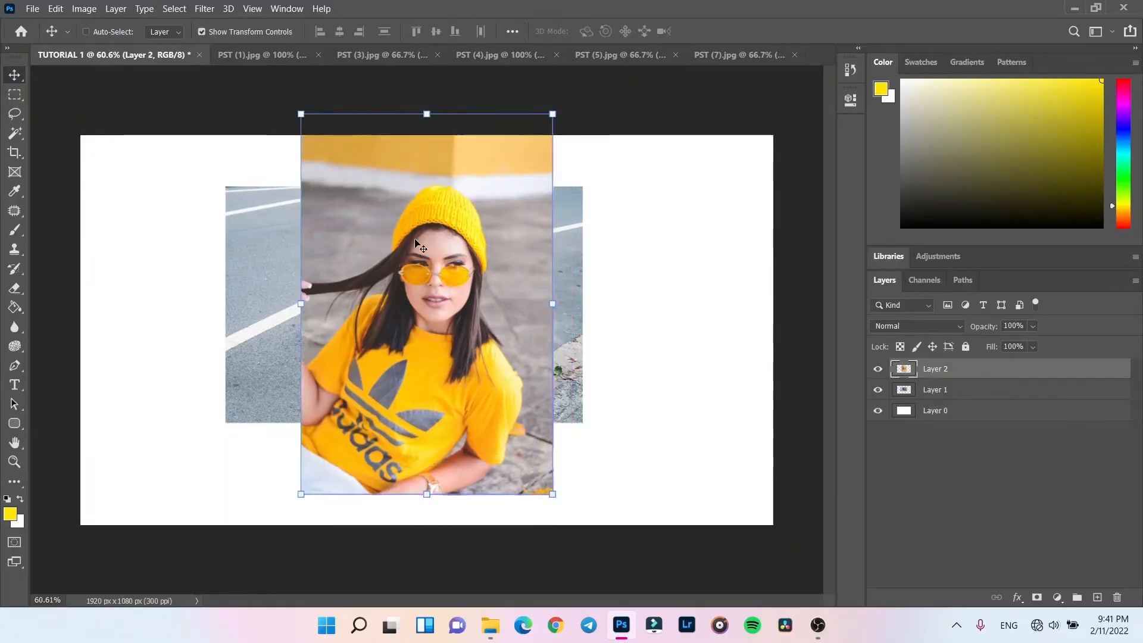
pyautogui.hotkey('ctrl', 'z')
pyautogui.press('ctrl')
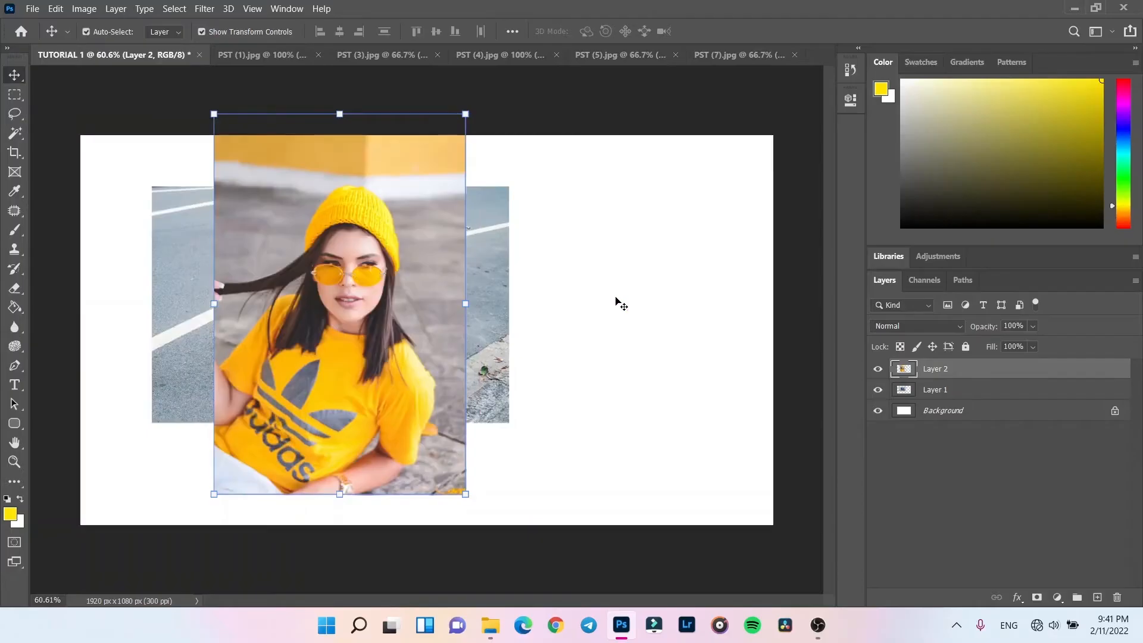
# Step: Move the portrait toward the canvas's right half and shift the scooter photo slightly right, leaving the two partly overlapping
pyautogui.moveTo(304, 255); pyautogui.dragTo(445, 275)
pyautogui.moveTo(273, 276); pyautogui.dragTo(310, 285)
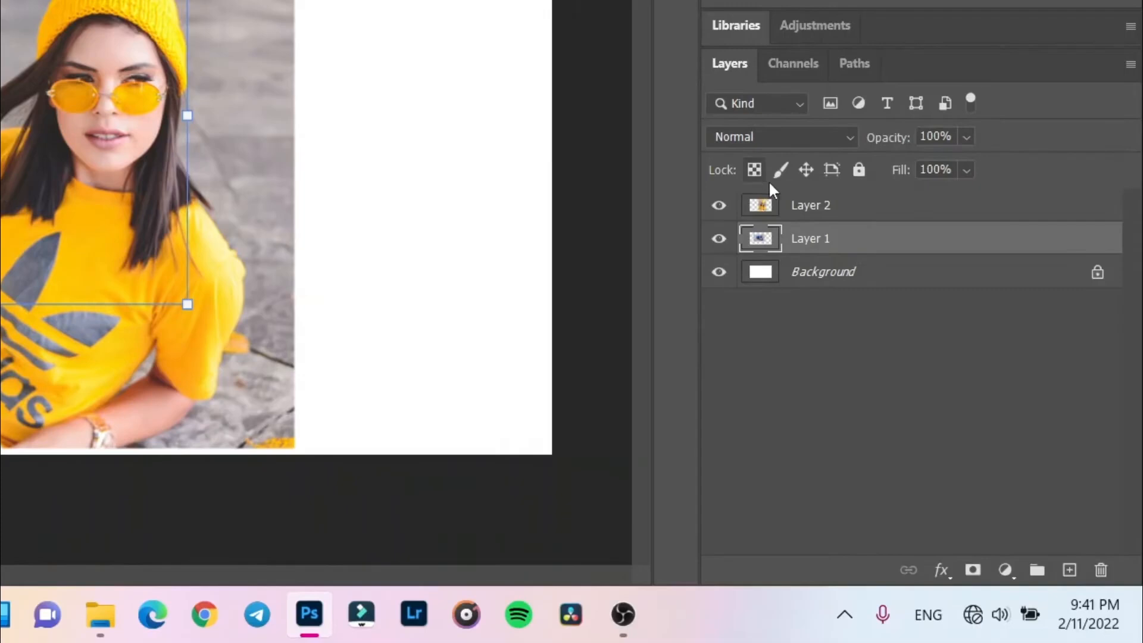
# Step: Place Layer 2 beneath Layer 1 in the layer stack, and shift the scooter photo down and left over the portrait with layers deselected
pyautogui.click(805, 213)
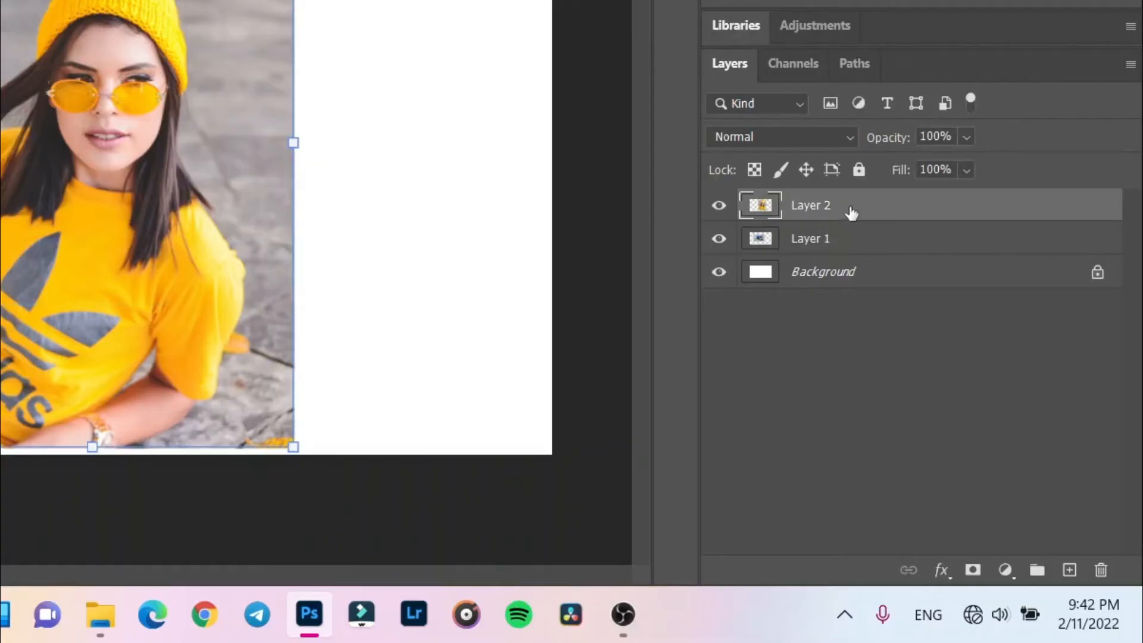
pyautogui.click(824, 249)
pyautogui.click(824, 216)
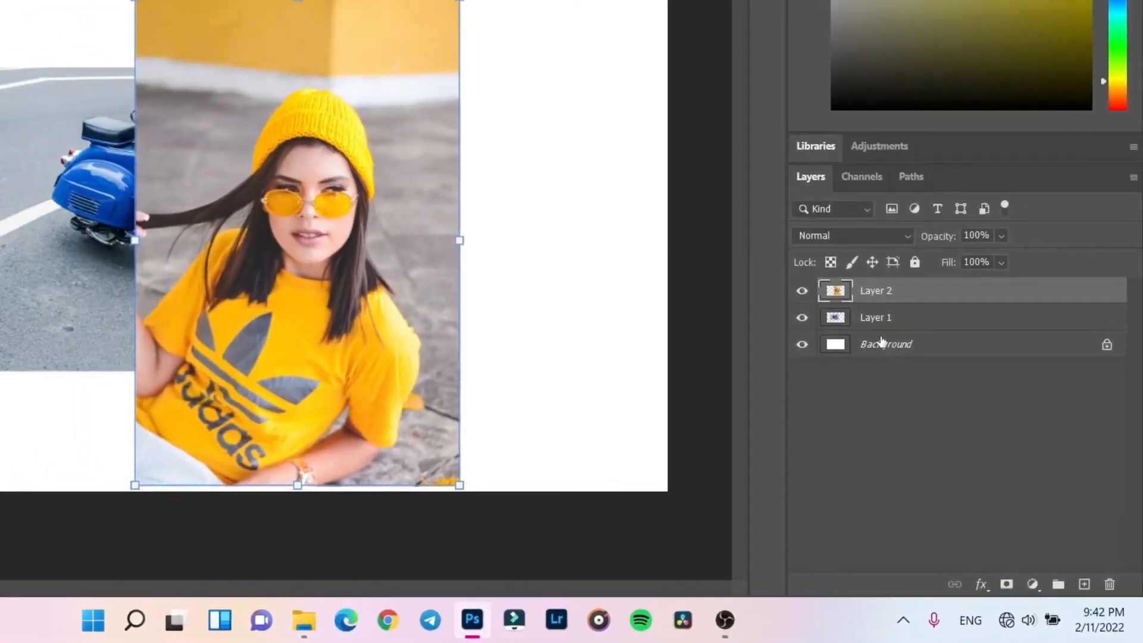
pyautogui.click(815, 277)
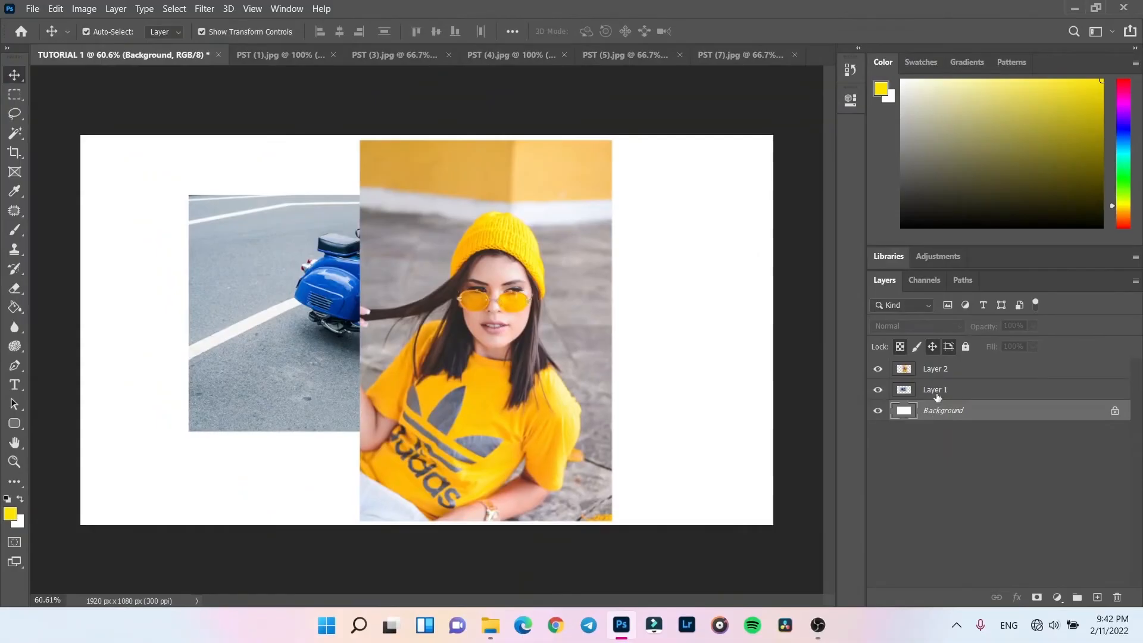
pyautogui.click(938, 393)
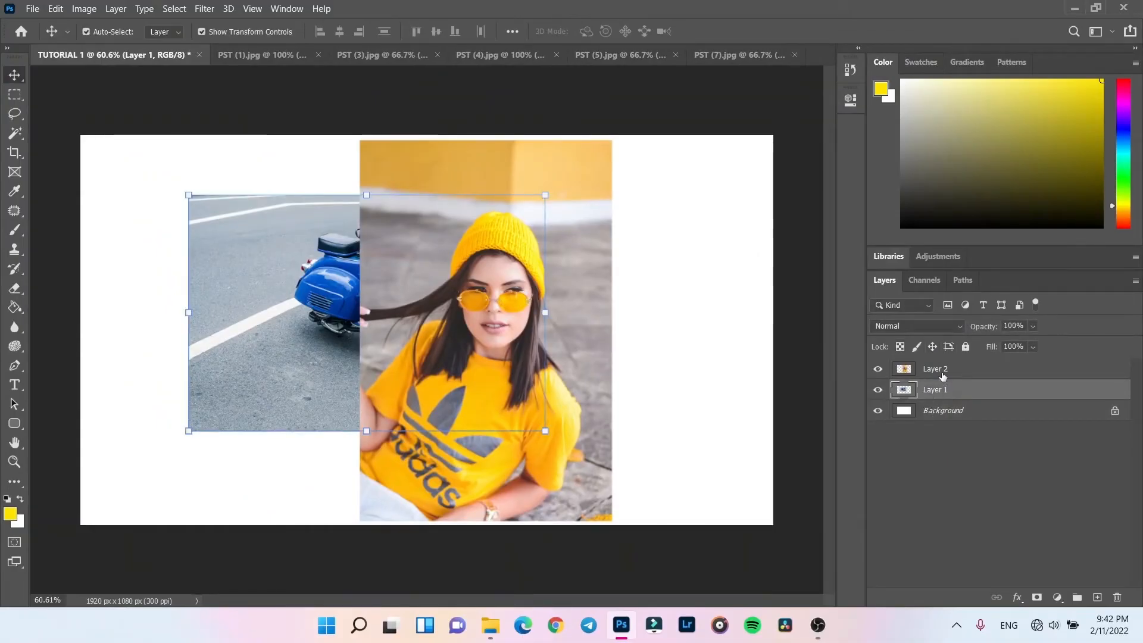
pyautogui.moveTo(943, 376); pyautogui.dragTo(952, 399)
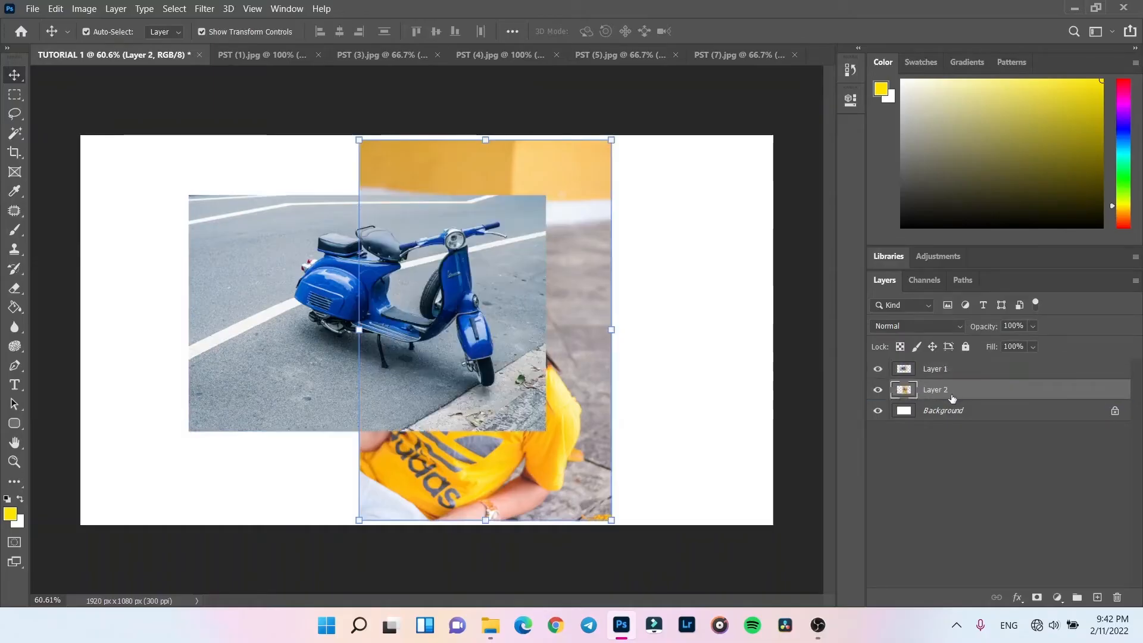
pyautogui.moveTo(440, 303); pyautogui.dragTo(376, 332)
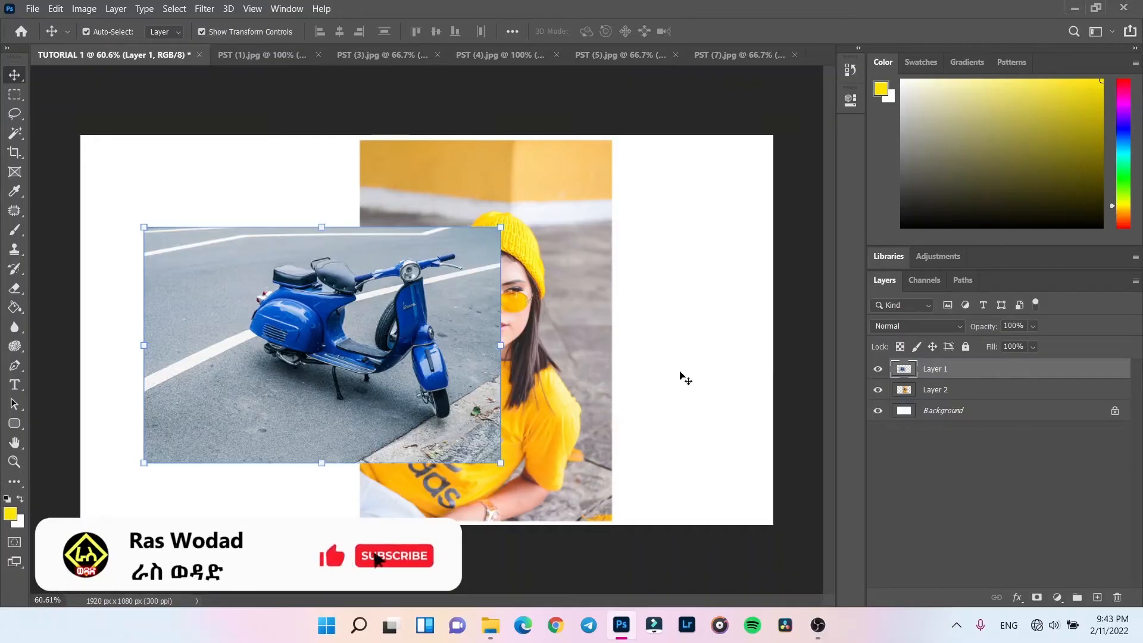
pyautogui.click(736, 314)
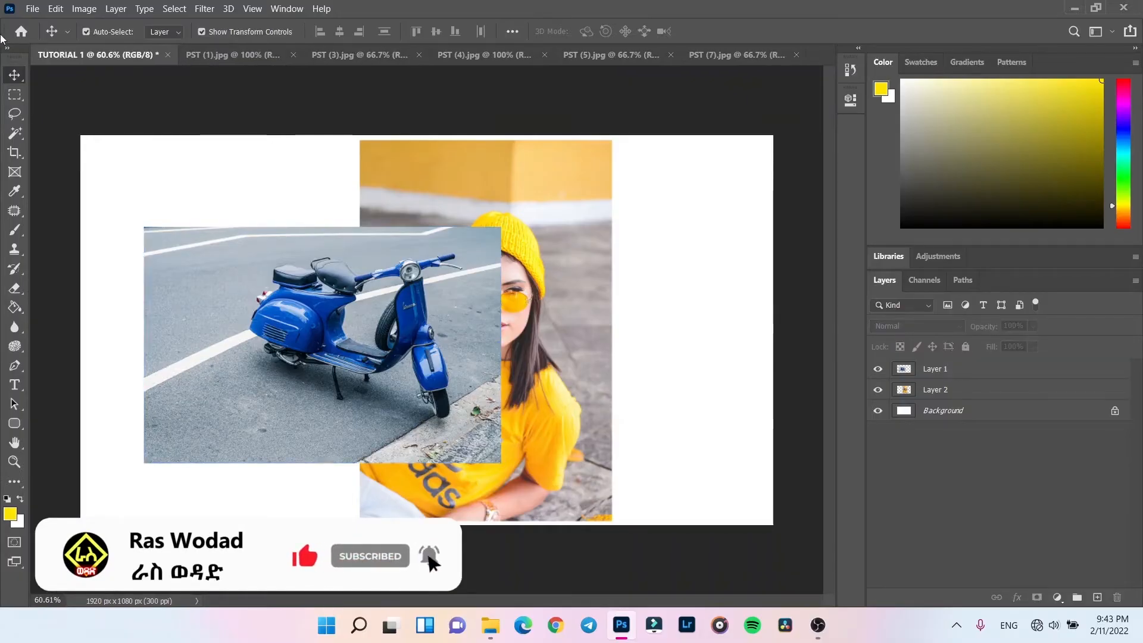
# Step: Choose the Rectangular Marquee Tool from the marquee selection tools
pyautogui.click(15, 97)
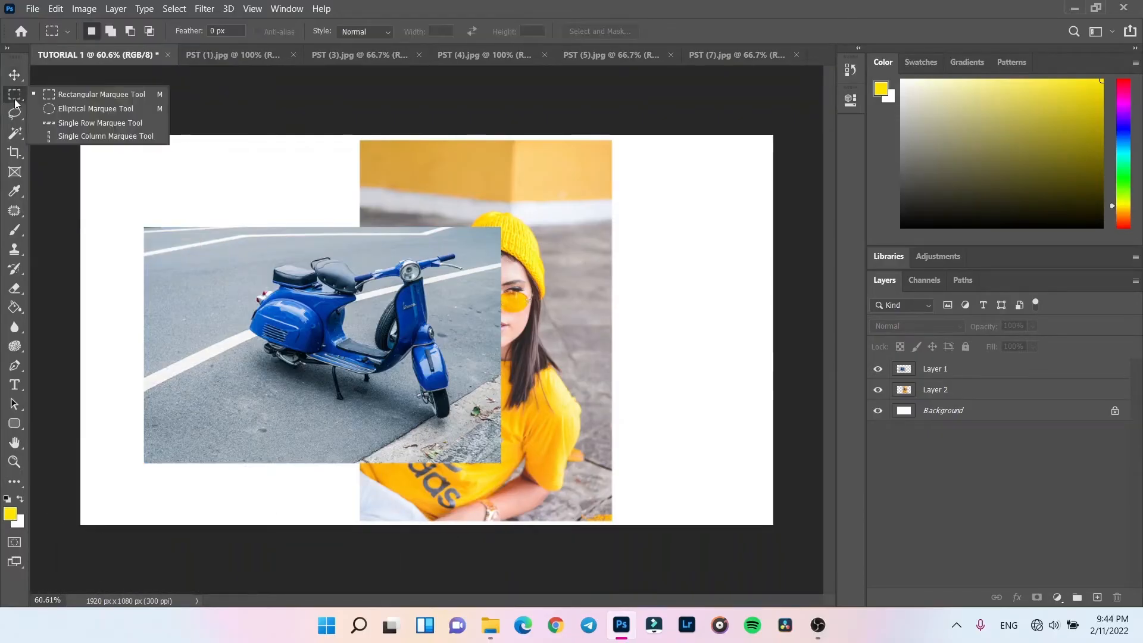
pyautogui.click(62, 94)
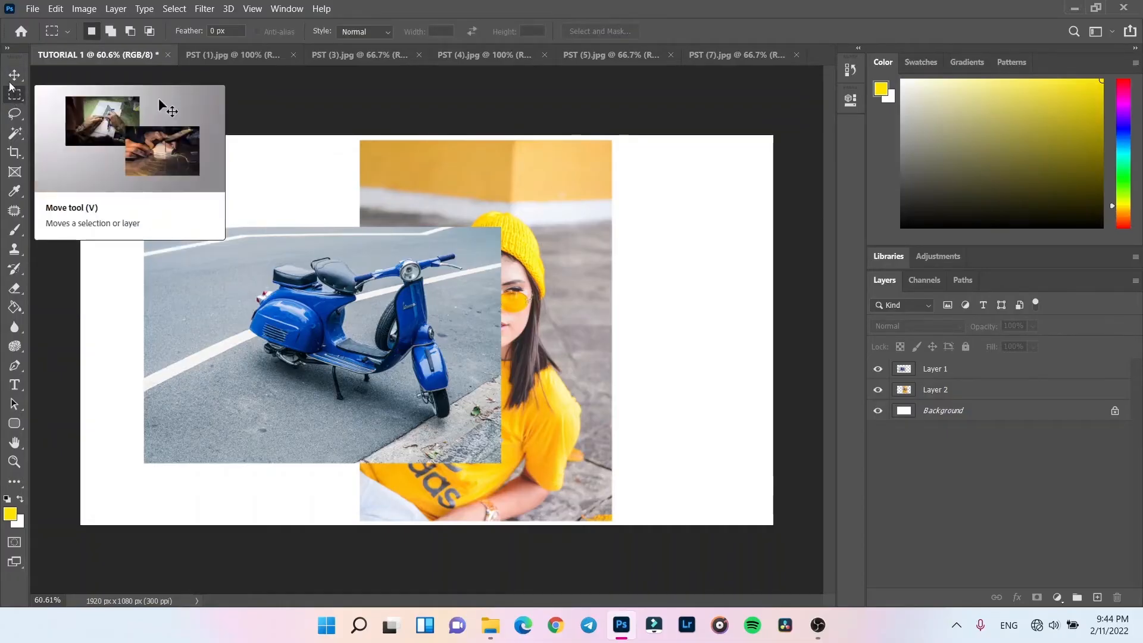
# Step: Arrange the scooter photo on the left and the portrait on the right with a small gap between them, and deselect the layers
pyautogui.click(14, 75)
pyautogui.moveTo(420, 352); pyautogui.dragTo(307, 337)
pyautogui.moveTo(584, 310); pyautogui.dragTo(678, 305)
pyautogui.moveTo(203, 322); pyautogui.dragTo(269, 322)
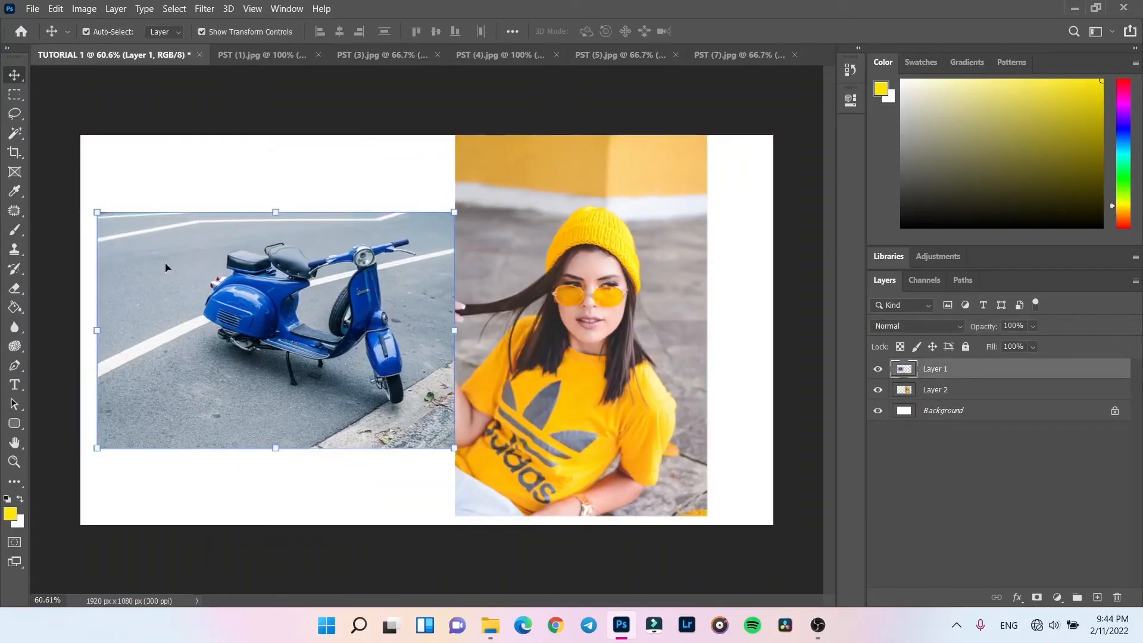
pyautogui.moveTo(388, 329); pyautogui.dragTo(380, 337)
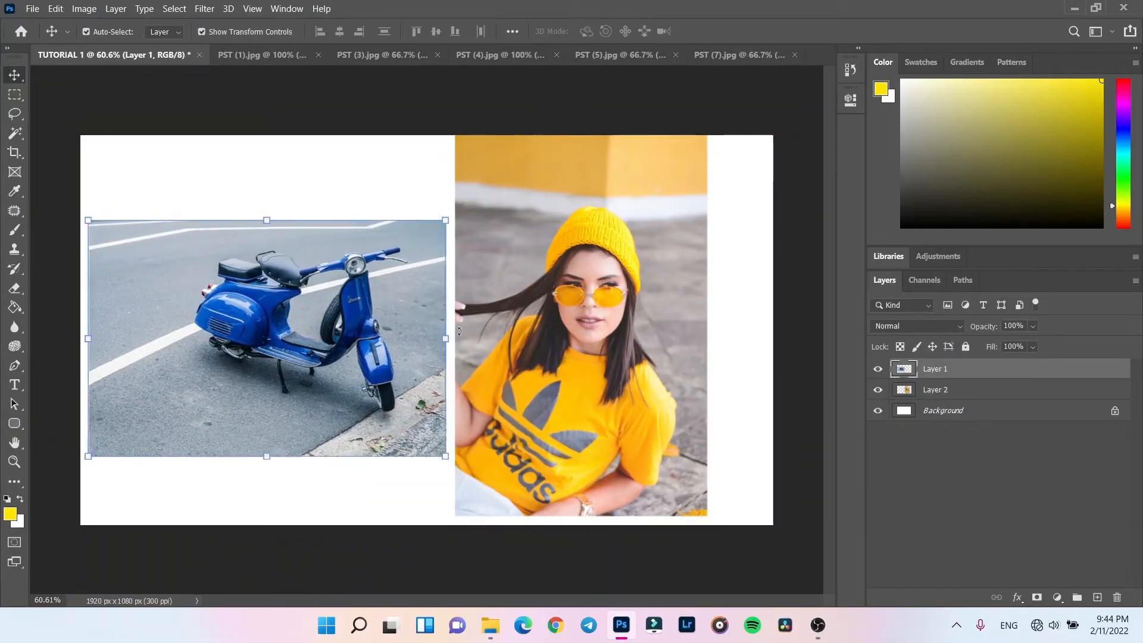
pyautogui.moveTo(609, 332); pyautogui.dragTo(643, 330)
pyautogui.moveTo(336, 334); pyautogui.dragTo(359, 334)
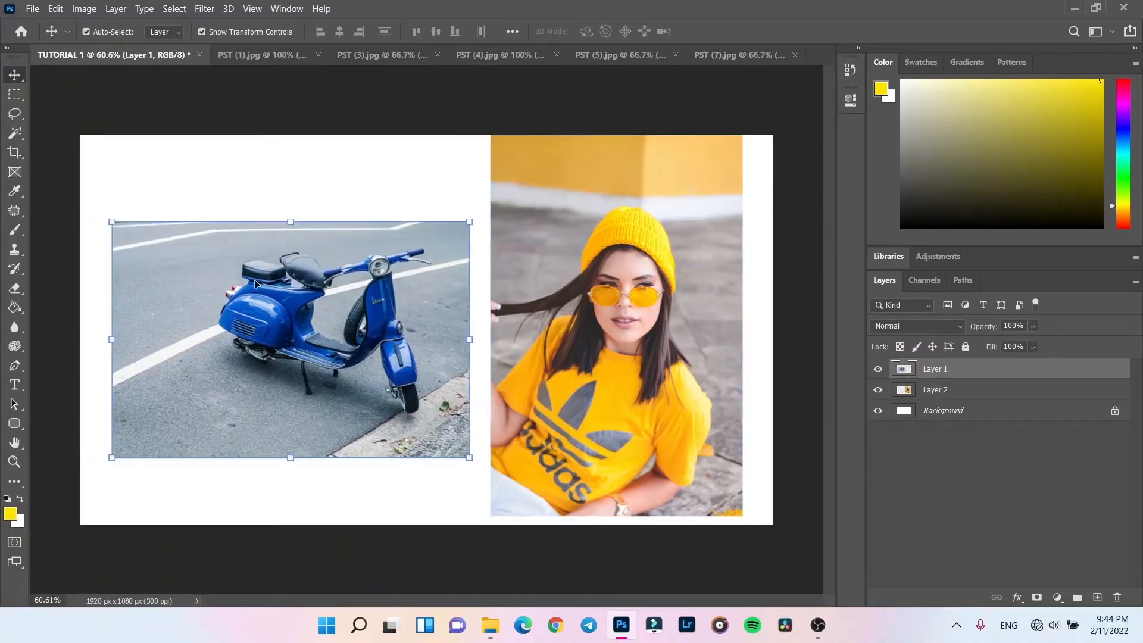
pyautogui.click(92, 179)
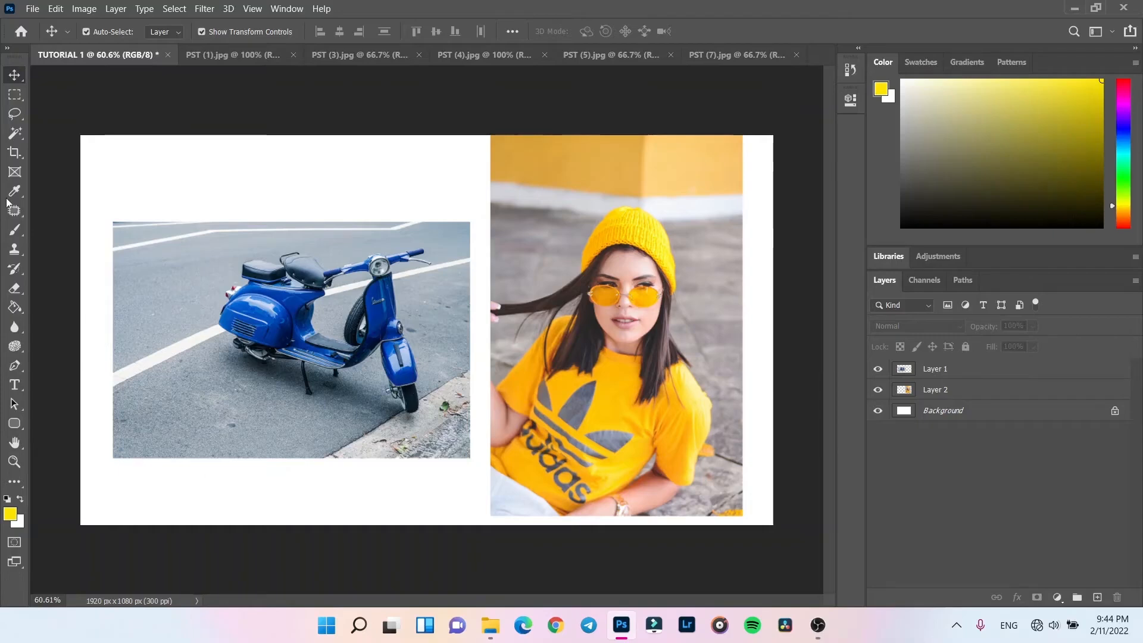
# Step: Delete the left strip of the scooter photo on Layer 1 using a rectangular marquee selection, and deselect
pyautogui.click(19, 95)
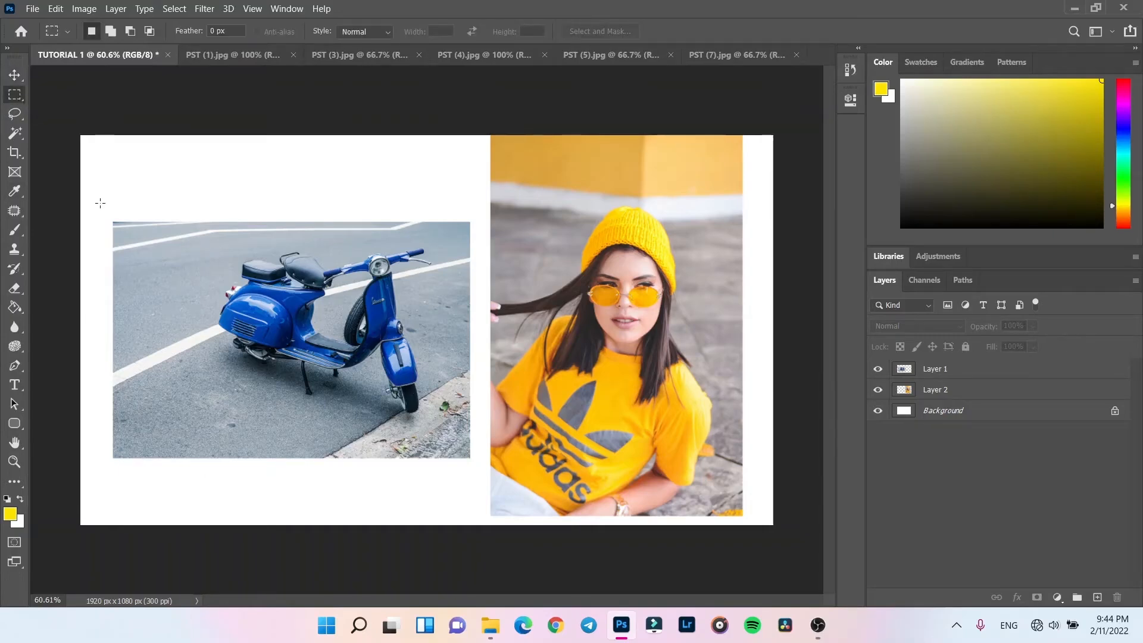
pyautogui.moveTo(98, 191); pyautogui.dragTo(212, 494)
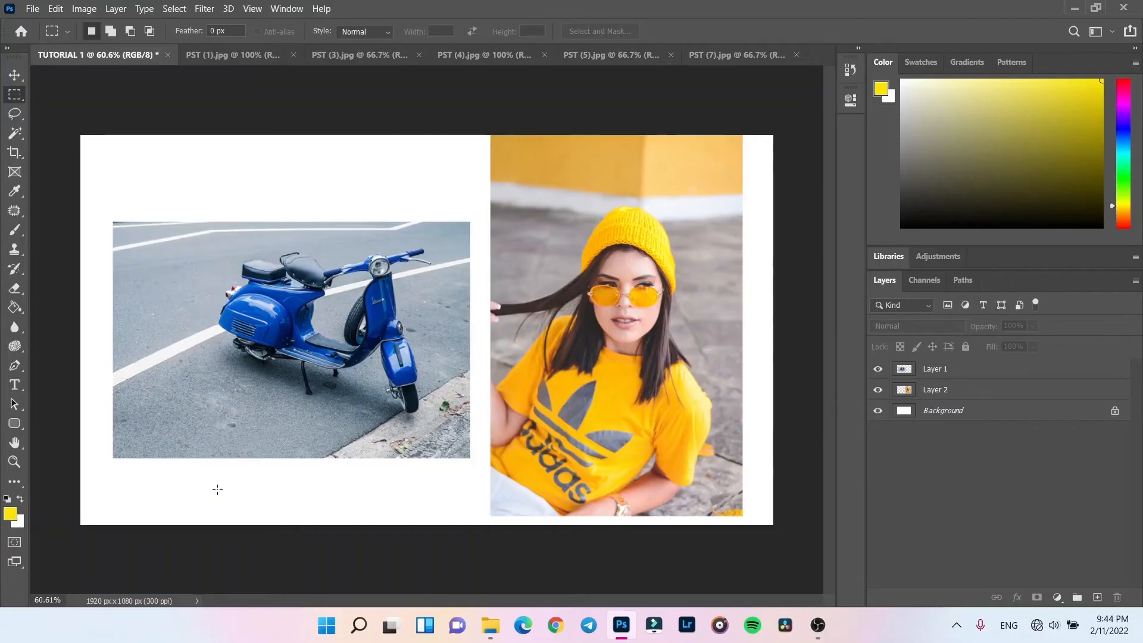
pyautogui.click(947, 372)
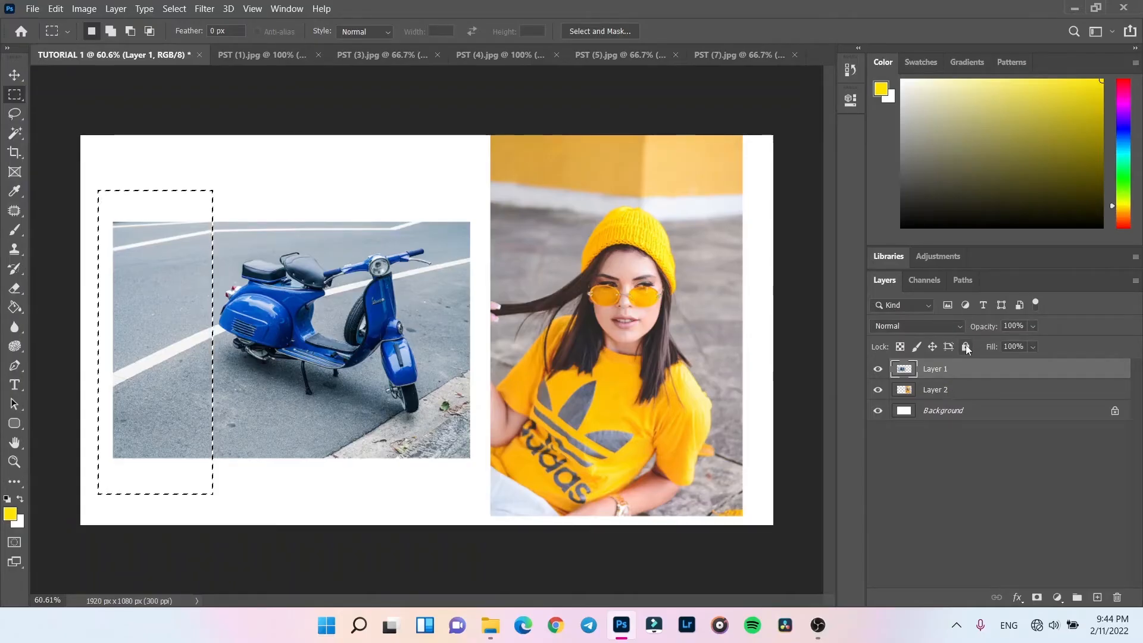
pyautogui.rightClick(134, 257)
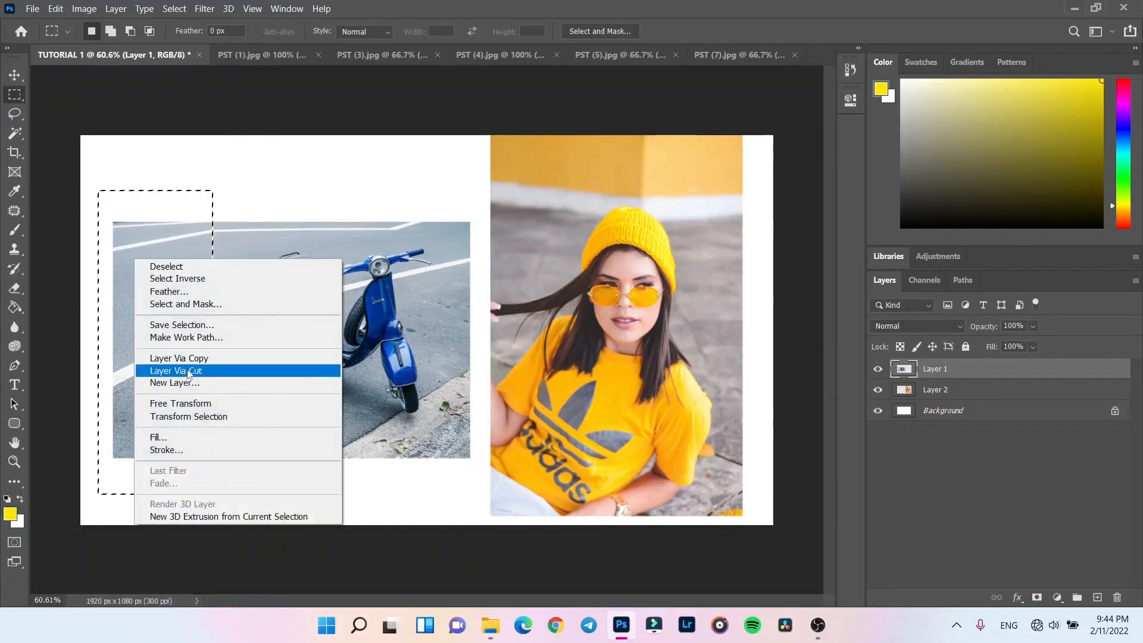
pyautogui.click(251, 223)
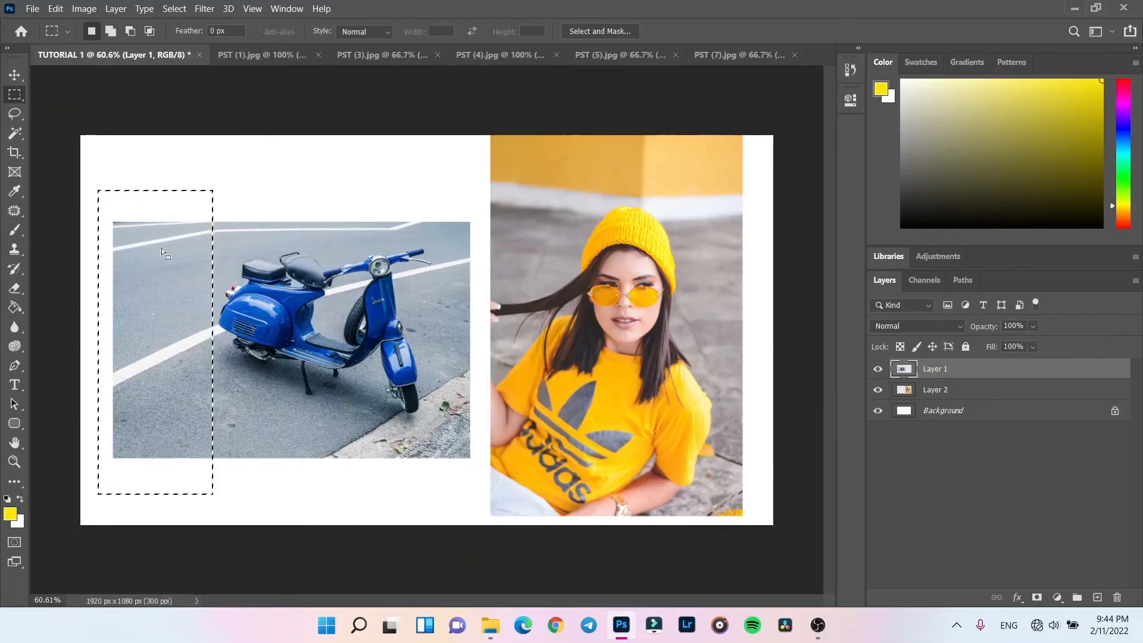
pyautogui.press('Delete')
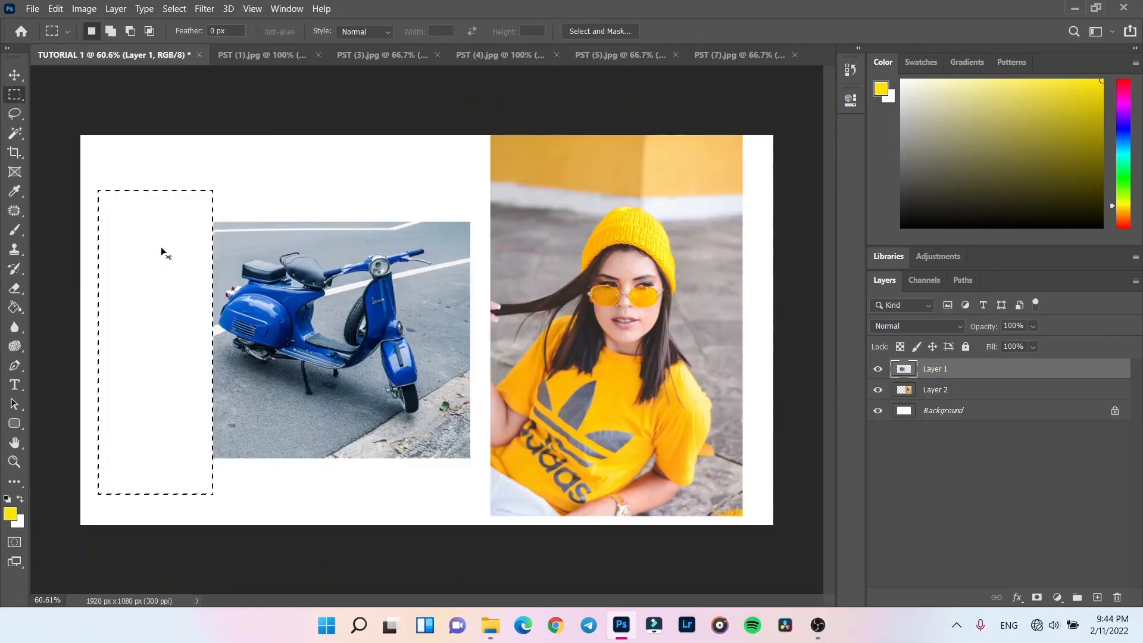
pyautogui.hotkey('ctrl', 'd')
# Step: Trim off the portrait's upper strip on Layer 2 with a rectangular marquee selection, moving the photo down before and up after the cut
pyautogui.click(14, 76)
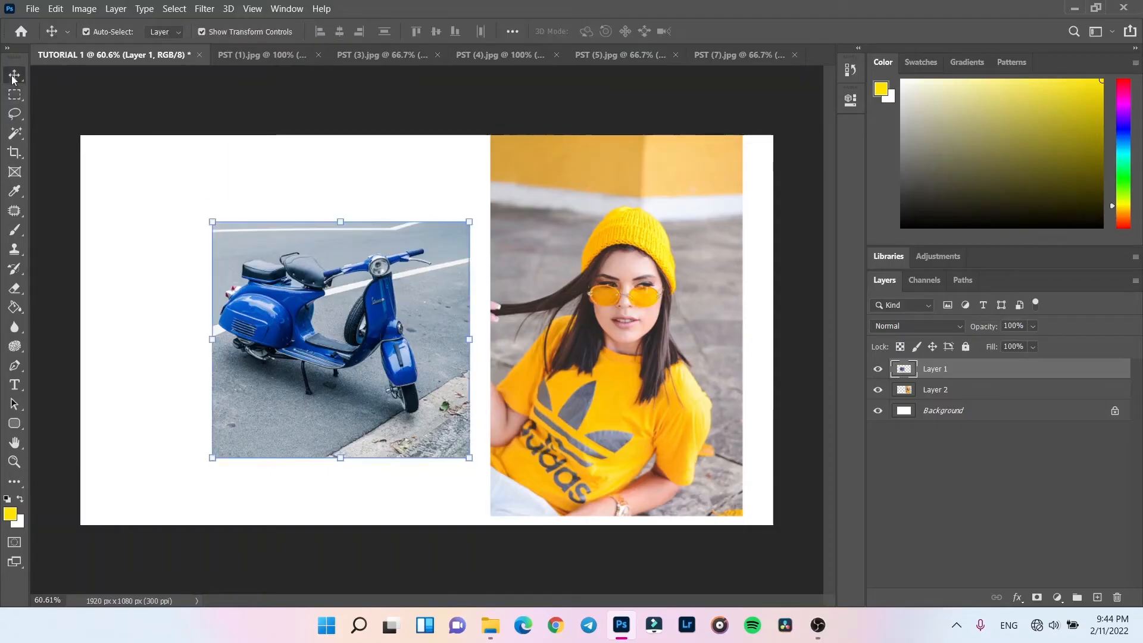
pyautogui.moveTo(586, 222); pyautogui.dragTo(627, 285)
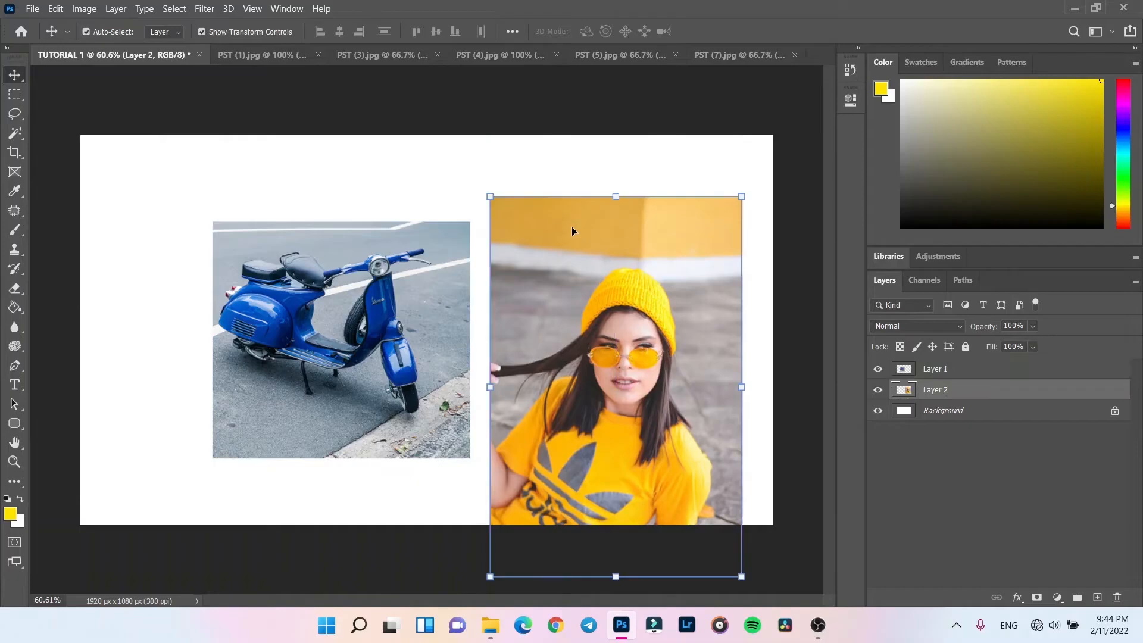
pyautogui.press('m')
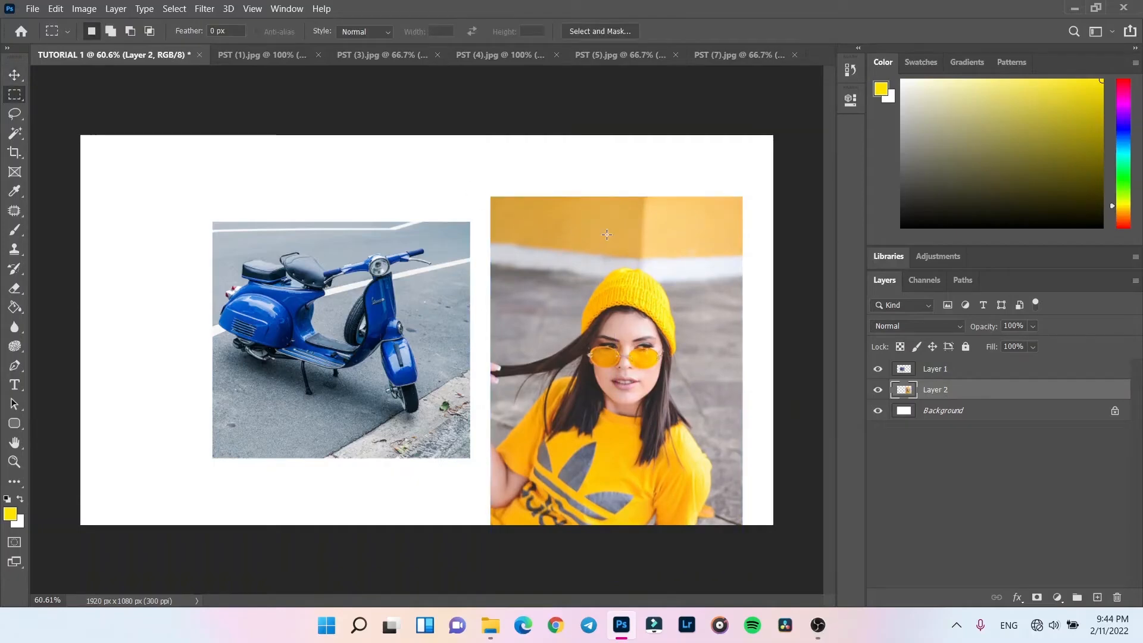
pyautogui.moveTo(475, 173); pyautogui.dragTo(759, 260)
pyautogui.press('Delete')
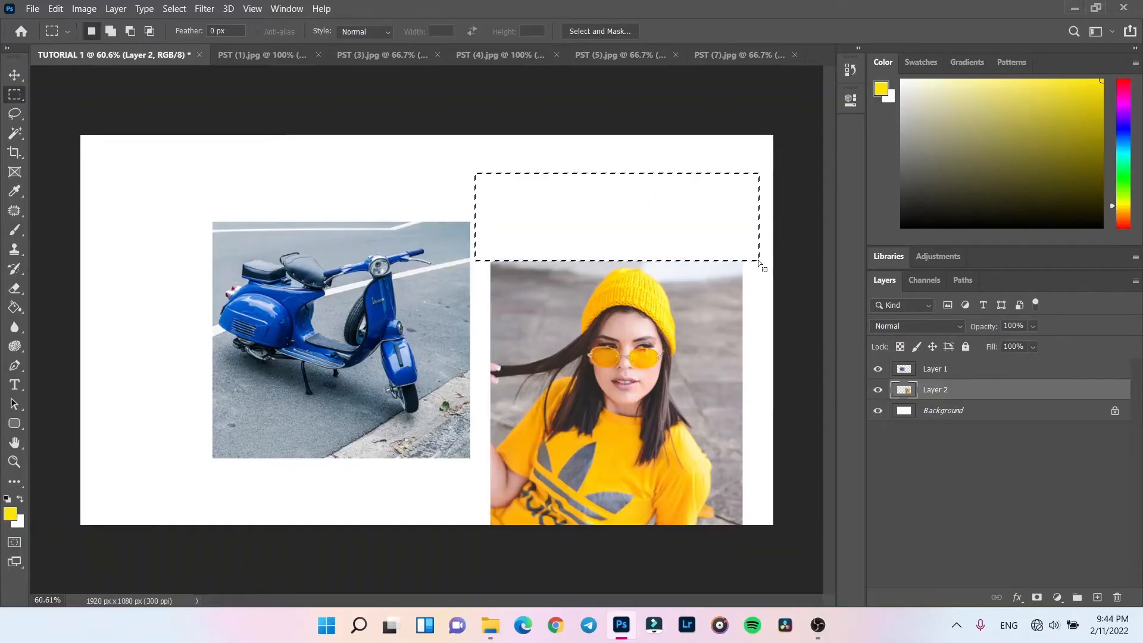
pyautogui.hotkey('ctrl', 'd')
pyautogui.click(14, 75)
pyautogui.moveTo(670, 366); pyautogui.dragTo(670, 263)
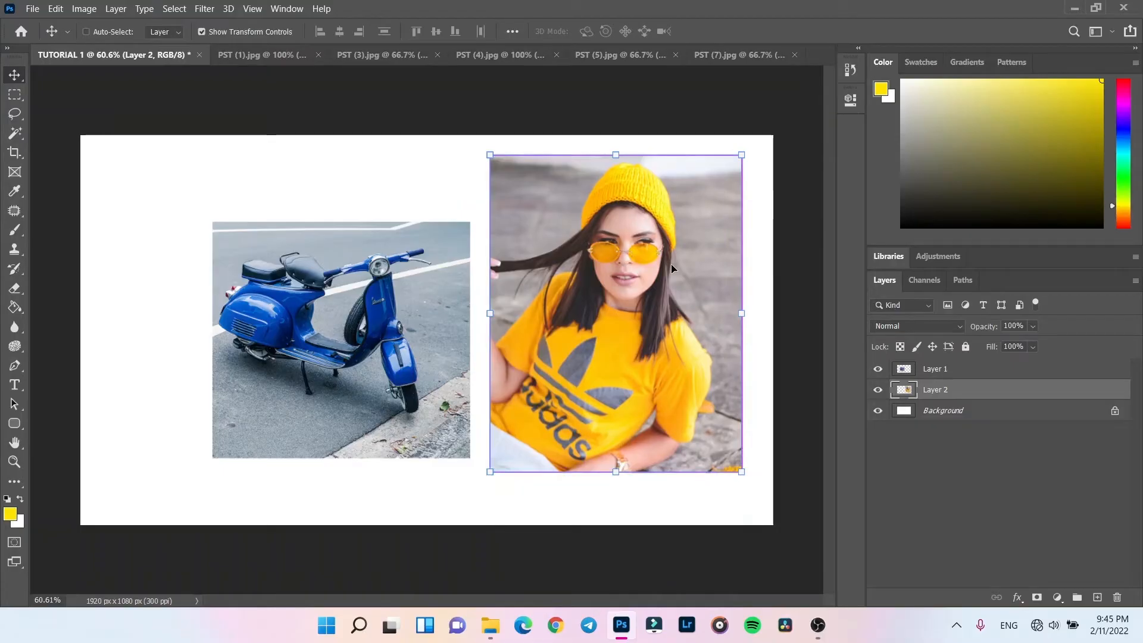
# Step: Undo the portrait edits and the scooter strip deletion, back to the rectangular selection over the scooter photo's left strip
pyautogui.hotkey('ctrl', 'z')
pyautogui.hotkey('ctrl', 'z')
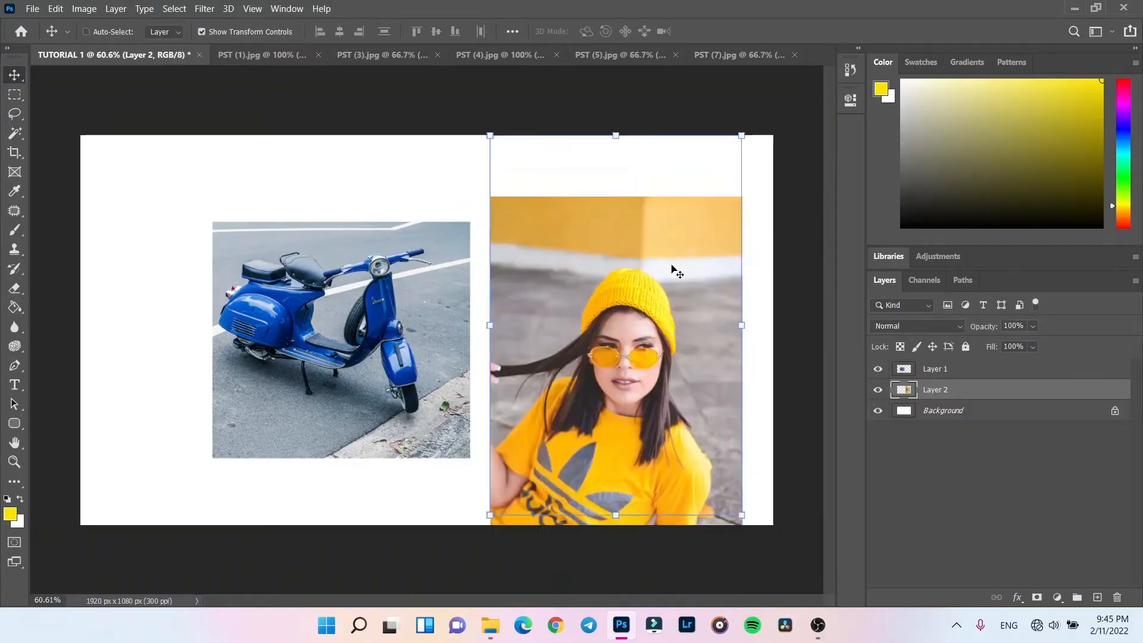
pyautogui.hotkey('ctrl', 'z')
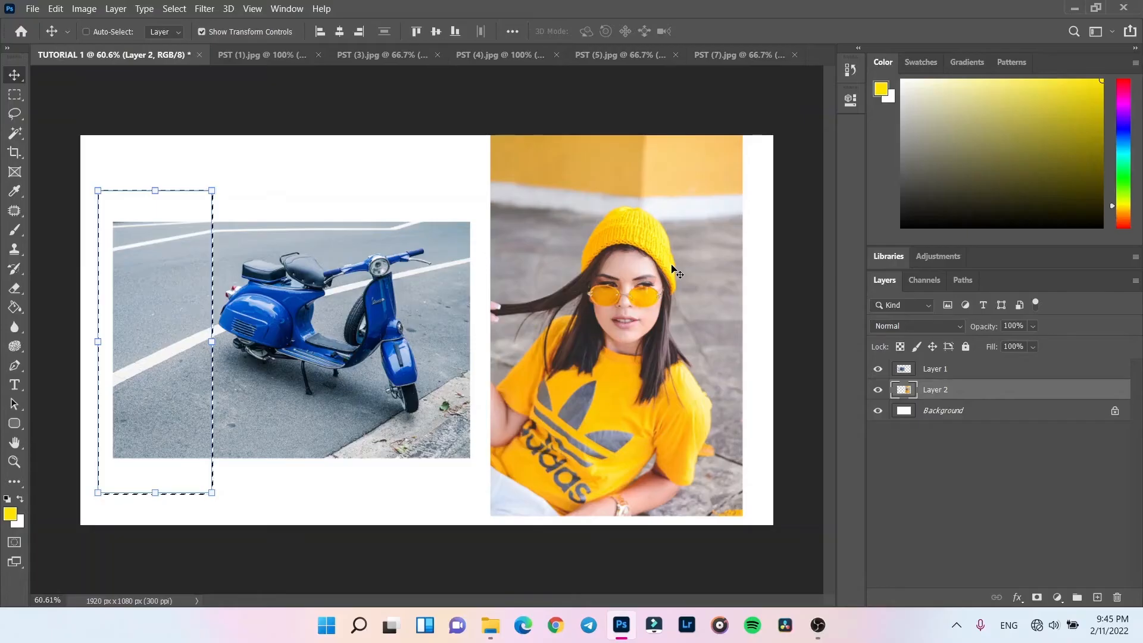
# Step: Clear the selection on the left strip and draw a rectangular marquee around the scooter on Layer 1
pyautogui.hotkey('ctrl', 'd')
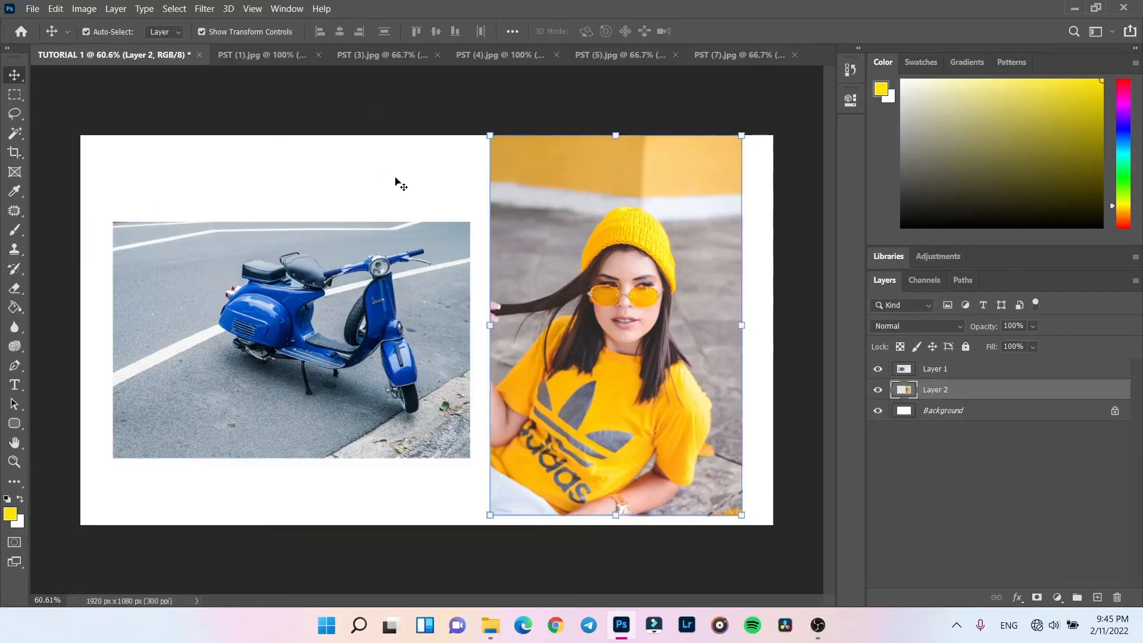
pyautogui.click(365, 287)
pyautogui.click(13, 96)
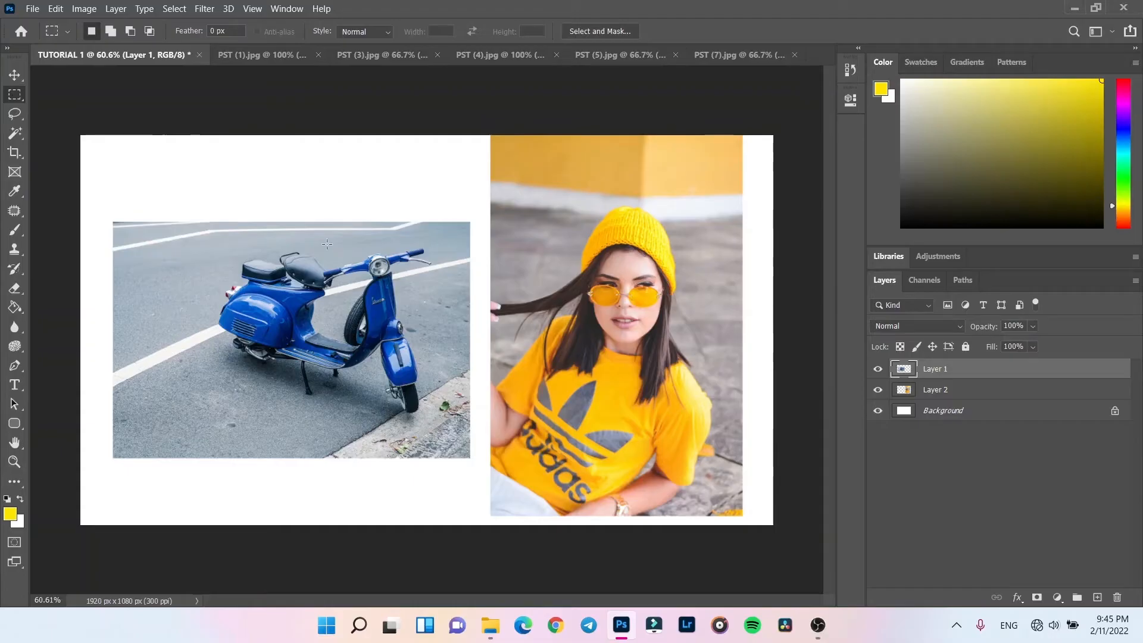
pyautogui.moveTo(210, 242); pyautogui.dragTo(455, 425)
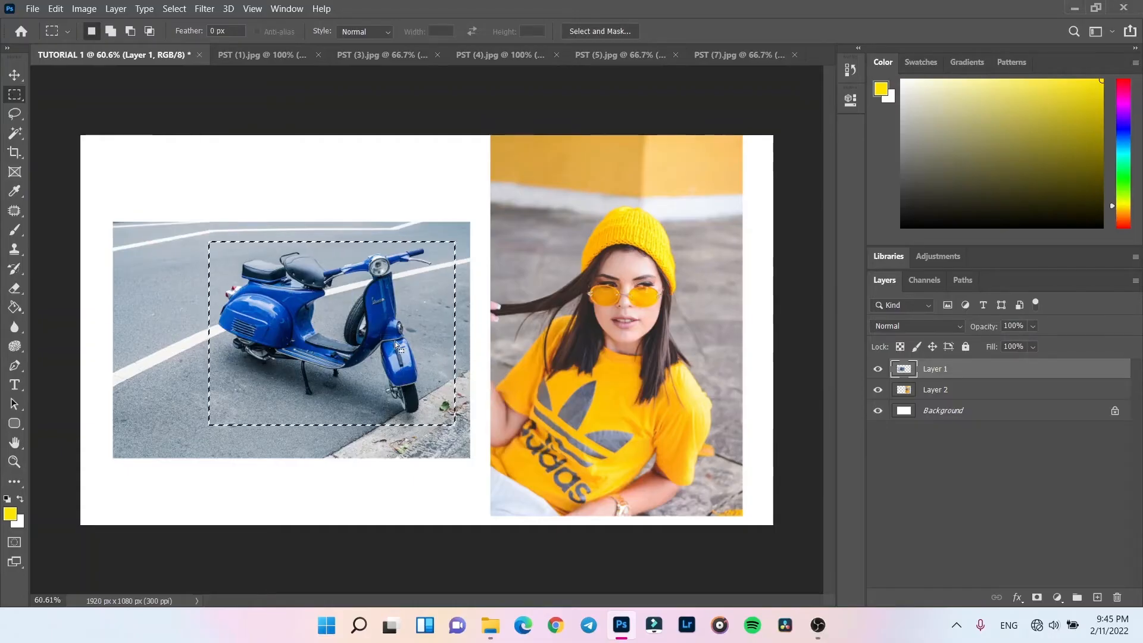
pyautogui.rightClick(381, 313)
pyautogui.click(300, 262)
pyautogui.rightClick(275, 247)
pyautogui.click(202, 235)
pyautogui.moveTo(201, 234); pyautogui.dragTo(452, 423)
# Step: Copy the selected scooter area to a new layer with Layer Via Copy and move the copy left over the photo
pyautogui.rightClick(368, 287)
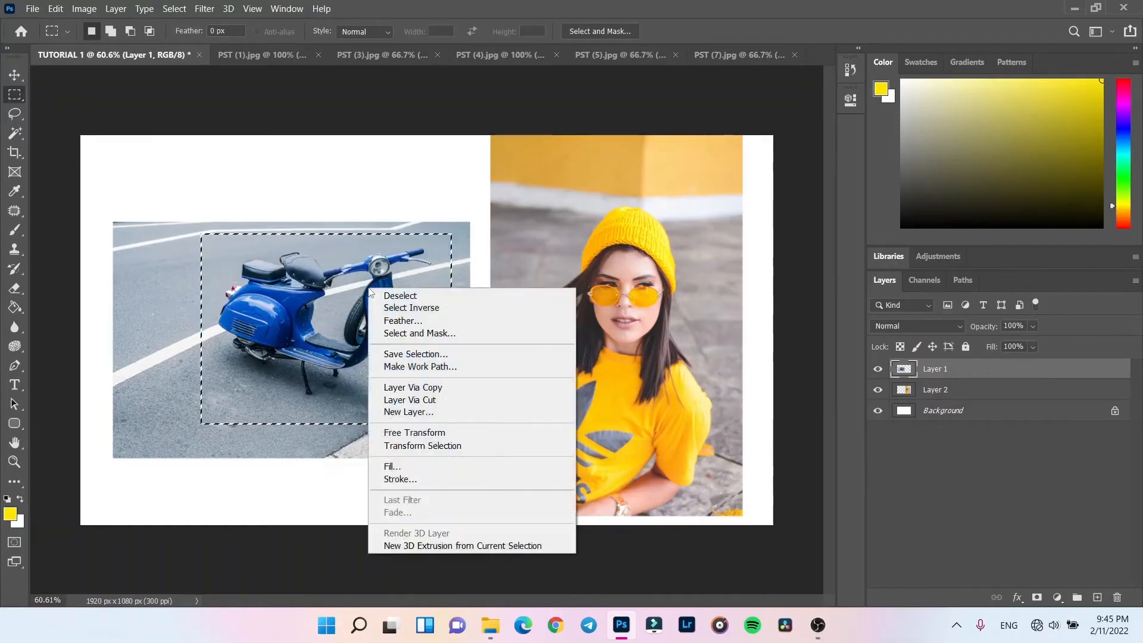
pyautogui.click(424, 387)
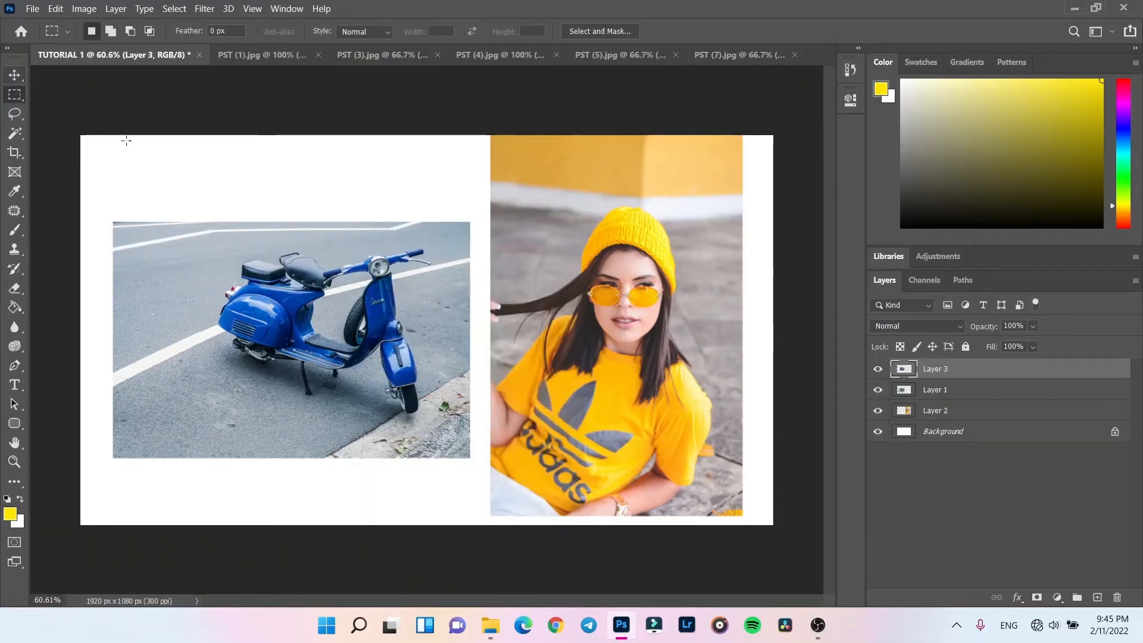
pyautogui.click(17, 83)
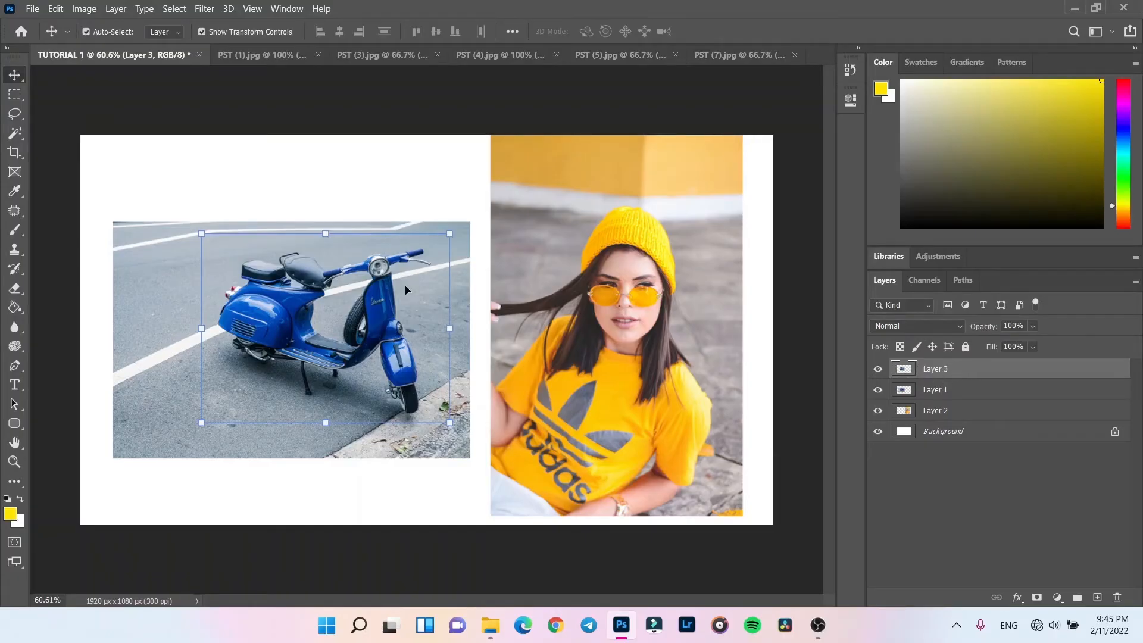
pyautogui.moveTo(399, 365); pyautogui.dragTo(466, 342)
pyautogui.moveTo(398, 310); pyautogui.dragTo(282, 332)
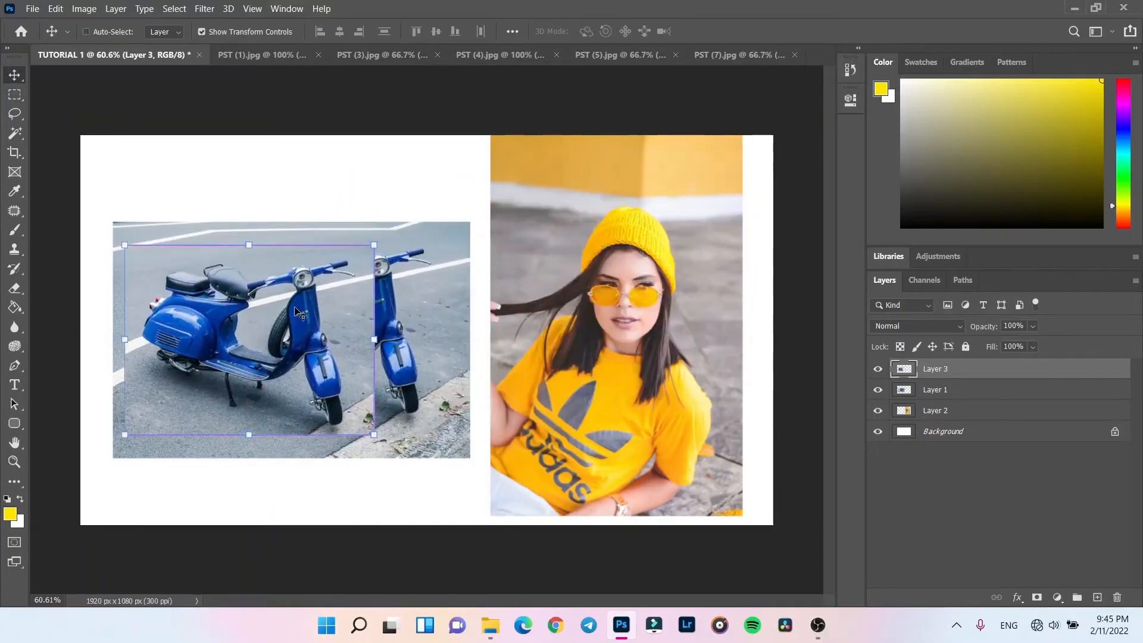
# Step: Undo the move and the Layer Via Copy, and clear the rectangular selection
pyautogui.hotkey('ctrl', 'z')
pyautogui.hotkey('ctrl', 'z')
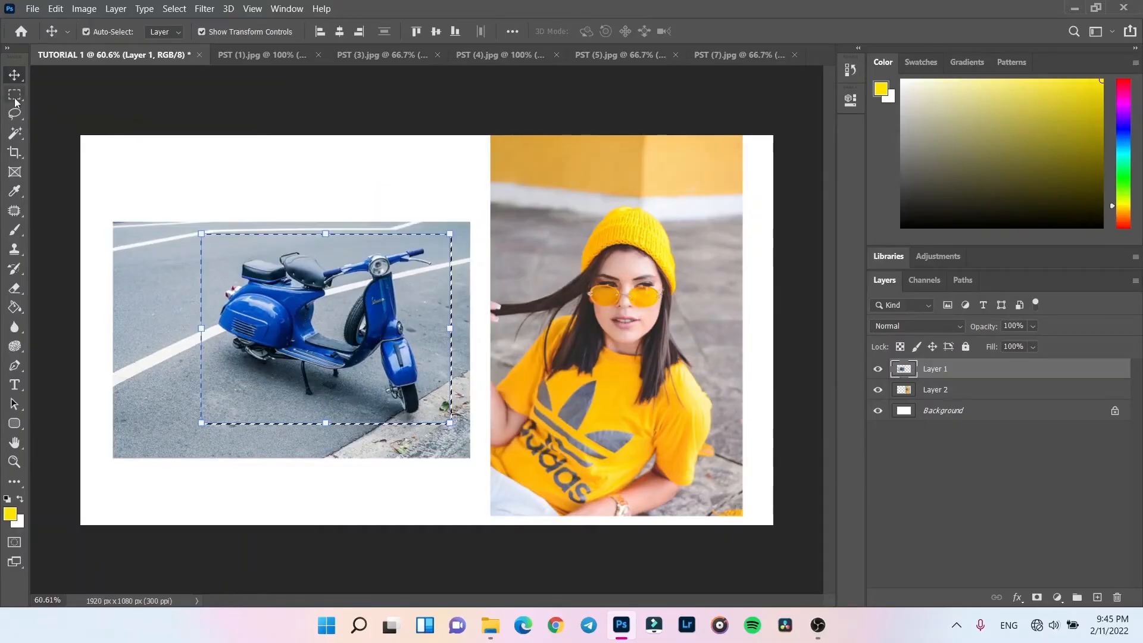
pyautogui.click(15, 97)
pyautogui.rightClick(322, 342)
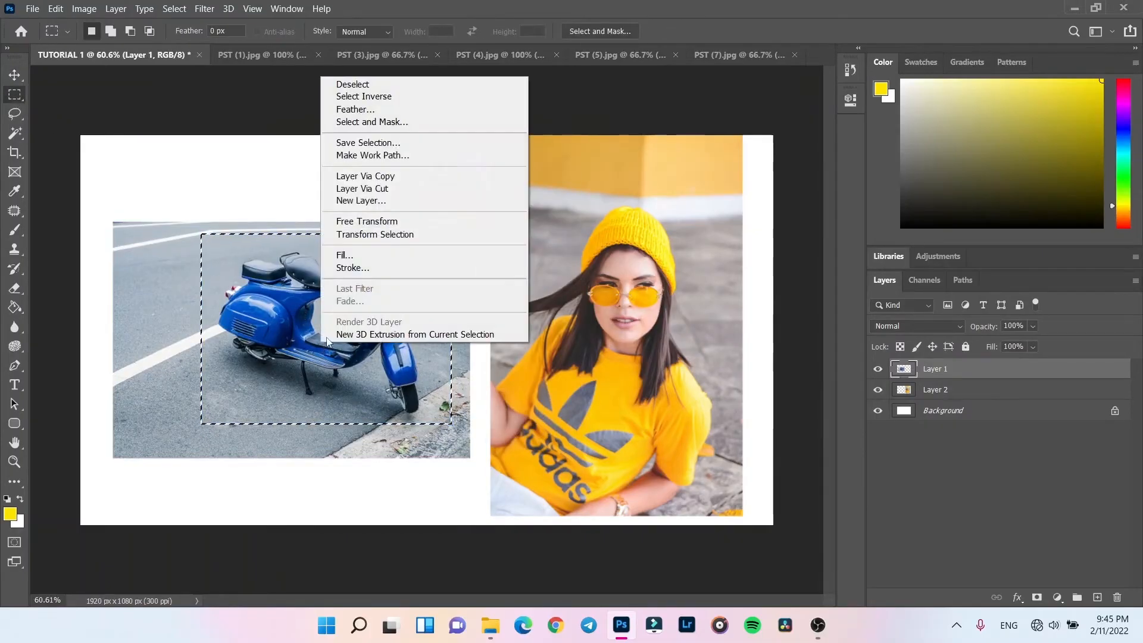
pyautogui.click(353, 85)
# Step: Select the scooter with a rectangular marquee, separate it with Layer Via Cut, and move the cut piece up and left
pyautogui.moveTo(197, 230); pyautogui.dragTo(456, 384)
pyautogui.rightClick(424, 384)
pyautogui.click(456, 443)
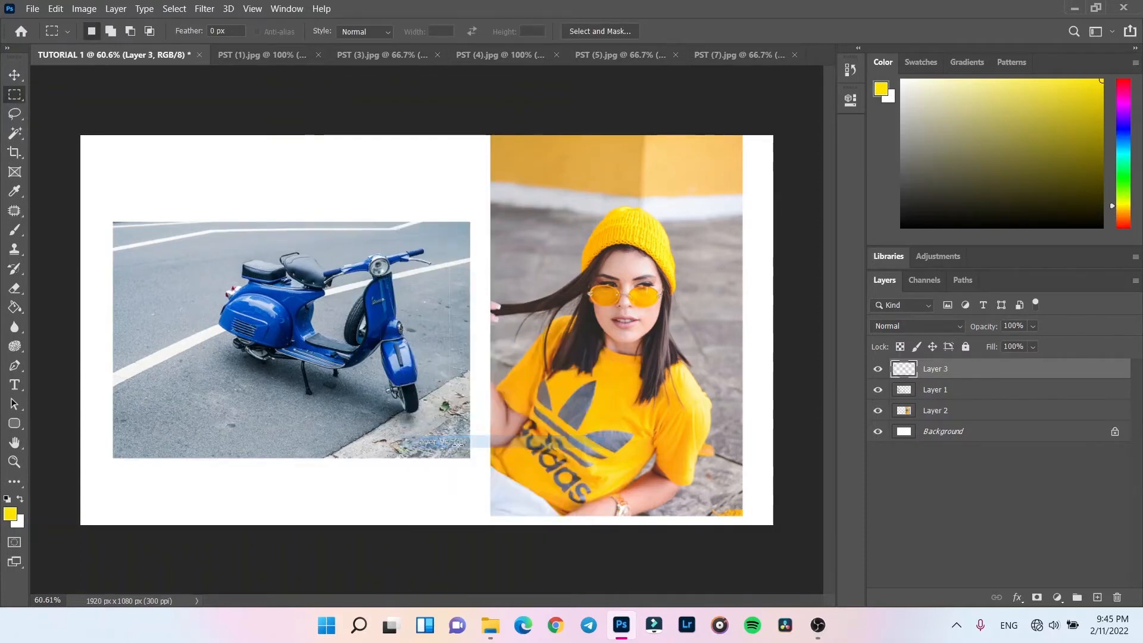
pyautogui.click(15, 77)
pyautogui.moveTo(313, 326); pyautogui.dragTo(291, 290)
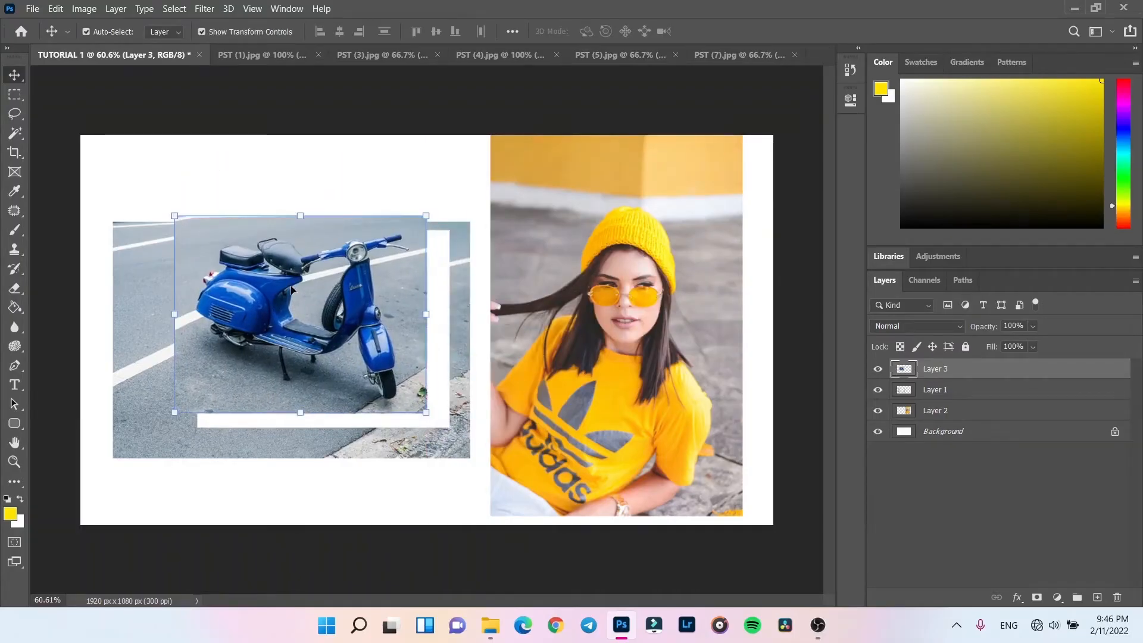
# Step: Undo the move and the Layer Via Cut, and clear the rectangular selection around the scooter
pyautogui.hotkey('ctrl', 'z')
pyautogui.hotkey('ctrl', 'z')
pyautogui.hotkey('ctrl', 'z')
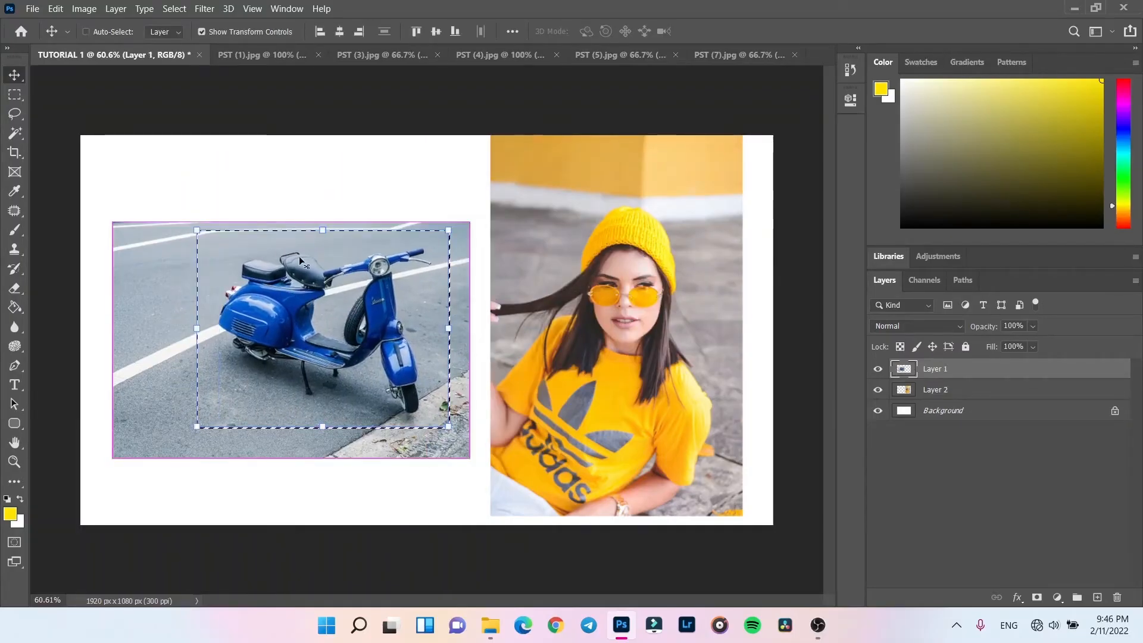
pyautogui.click(15, 95)
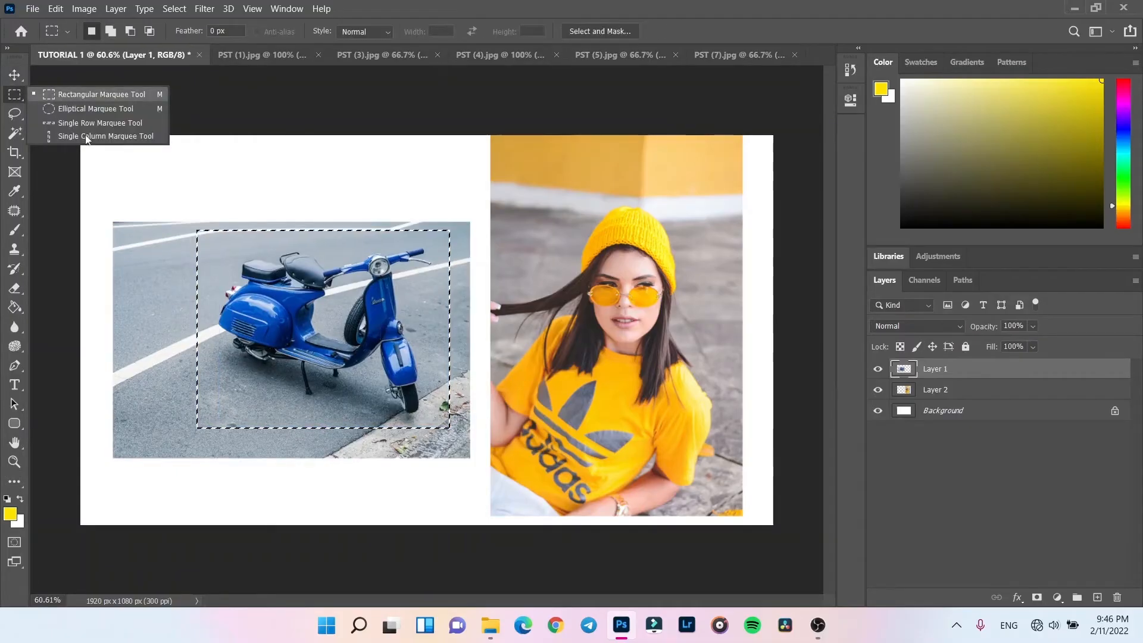
pyautogui.click(270, 298)
pyautogui.rightClick(270, 298)
pyautogui.click(271, 257)
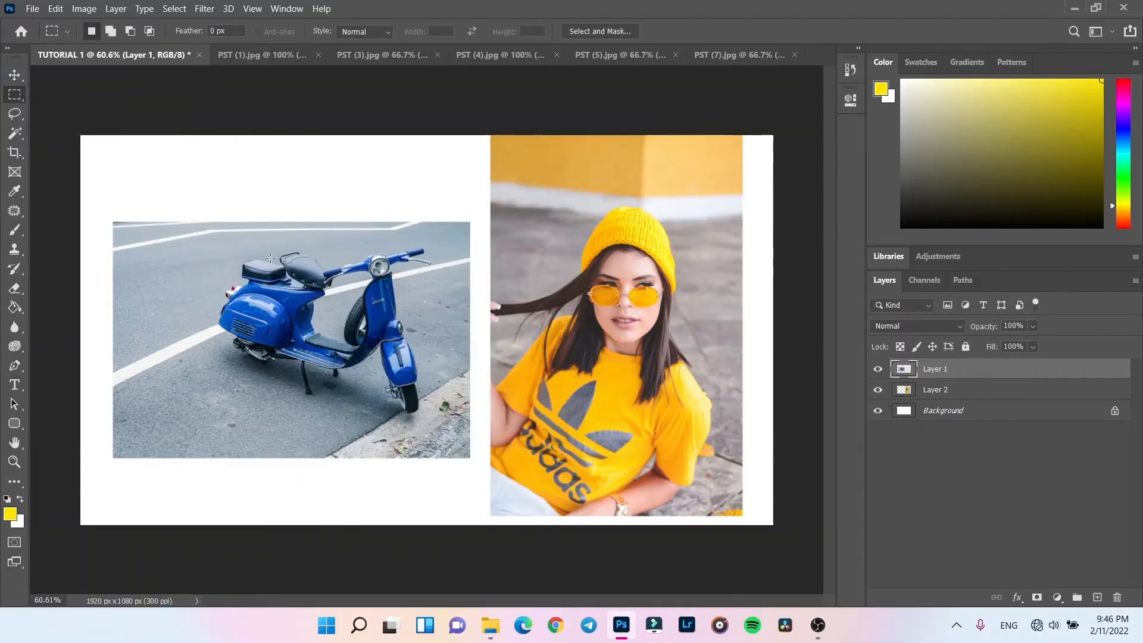
# Step: Move the scooter photo slightly up and left and shift the portrait left until the two photos touch edge to edge
pyautogui.scroll(-2, 497, 236)
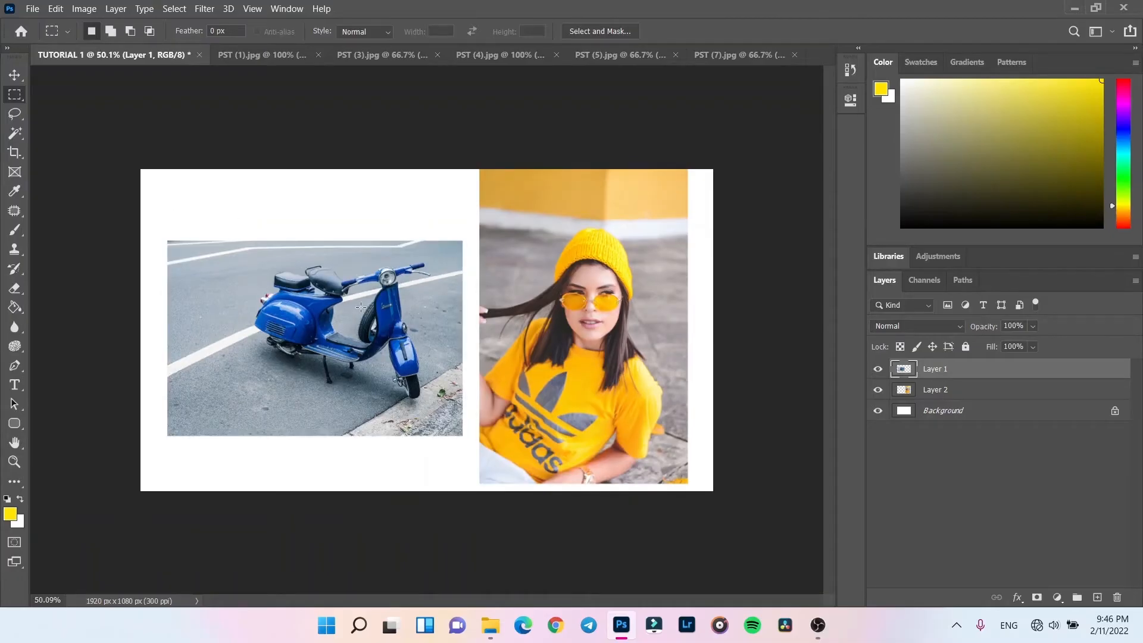
pyautogui.click(14, 75)
pyautogui.moveTo(370, 353); pyautogui.dragTo(335, 345)
pyautogui.moveTo(531, 343); pyautogui.dragTo(500, 342)
pyautogui.moveTo(401, 345); pyautogui.dragTo(422, 345)
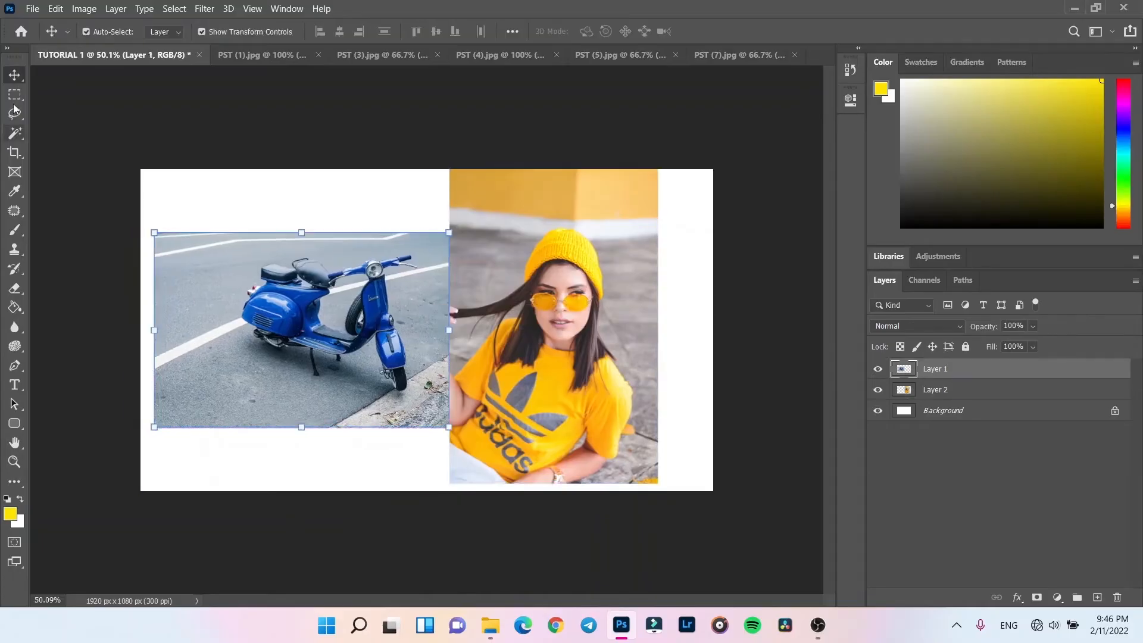
# Step: Draw a rectangular marquee spanning both photos, delete its area from Layer 1 only, and undo the deletion
pyautogui.click(14, 95)
pyautogui.moveTo(259, 196); pyautogui.dragTo(646, 461)
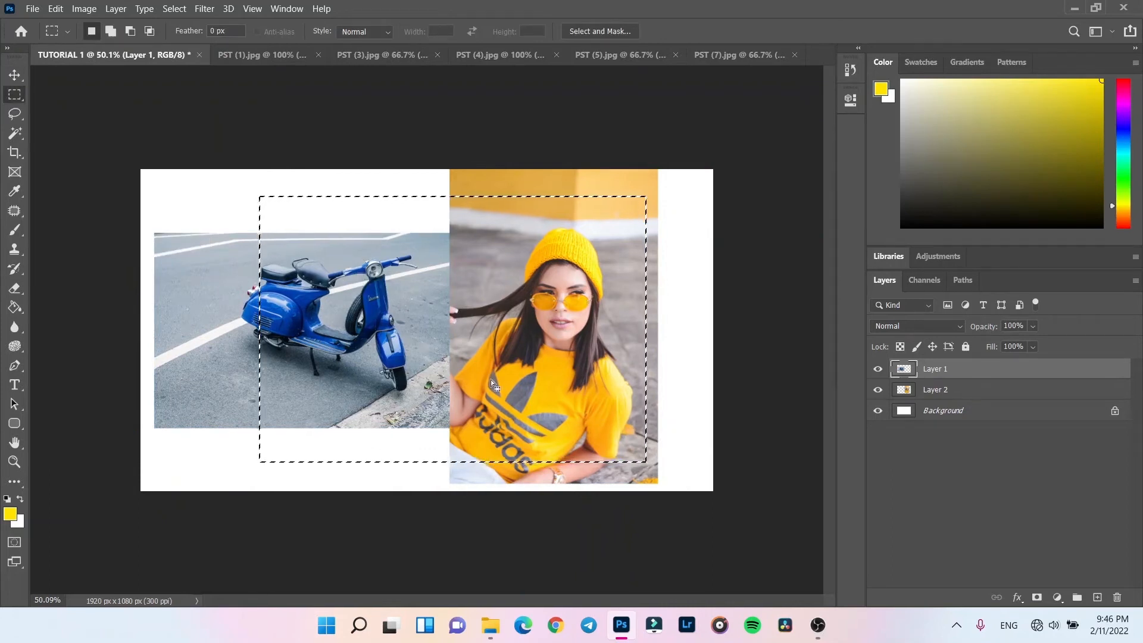
pyautogui.click(939, 392)
pyautogui.click(936, 377)
pyautogui.press('Delete')
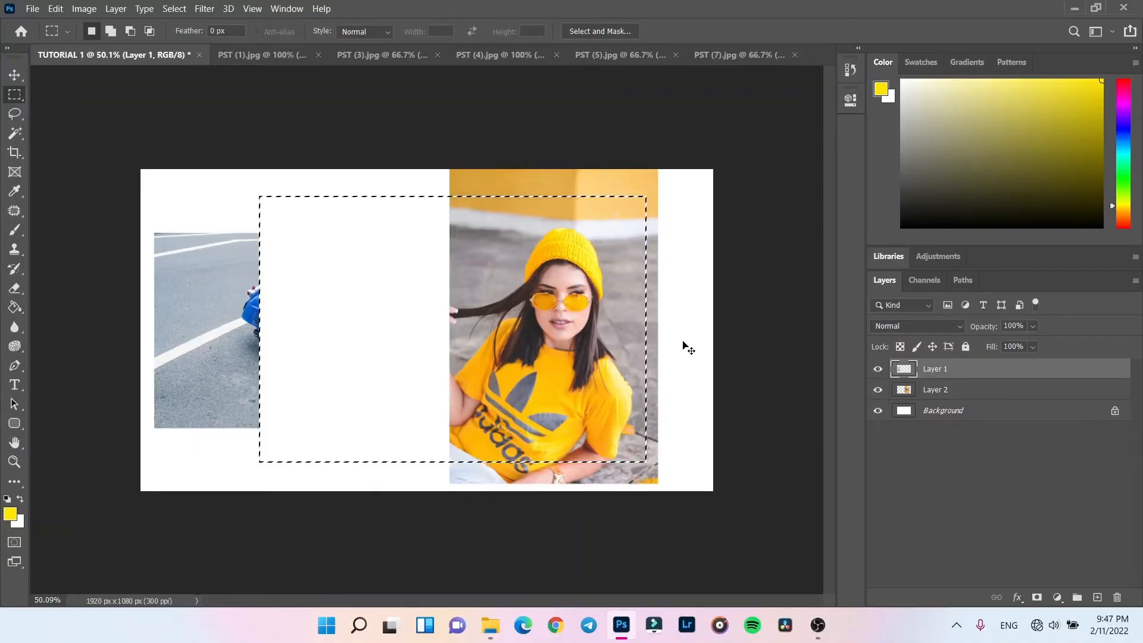
pyautogui.hotkey('ctrl', 'z')
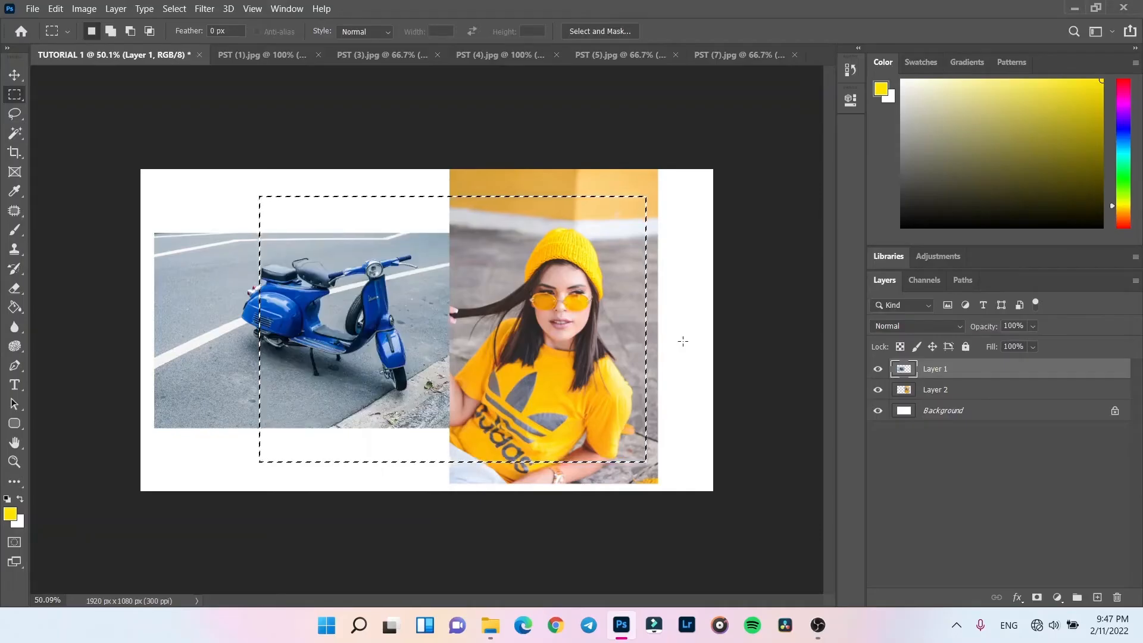
# Step: Delete the same marquee area from Layer 2, undo the deletion, and deselect
pyautogui.click(934, 390)
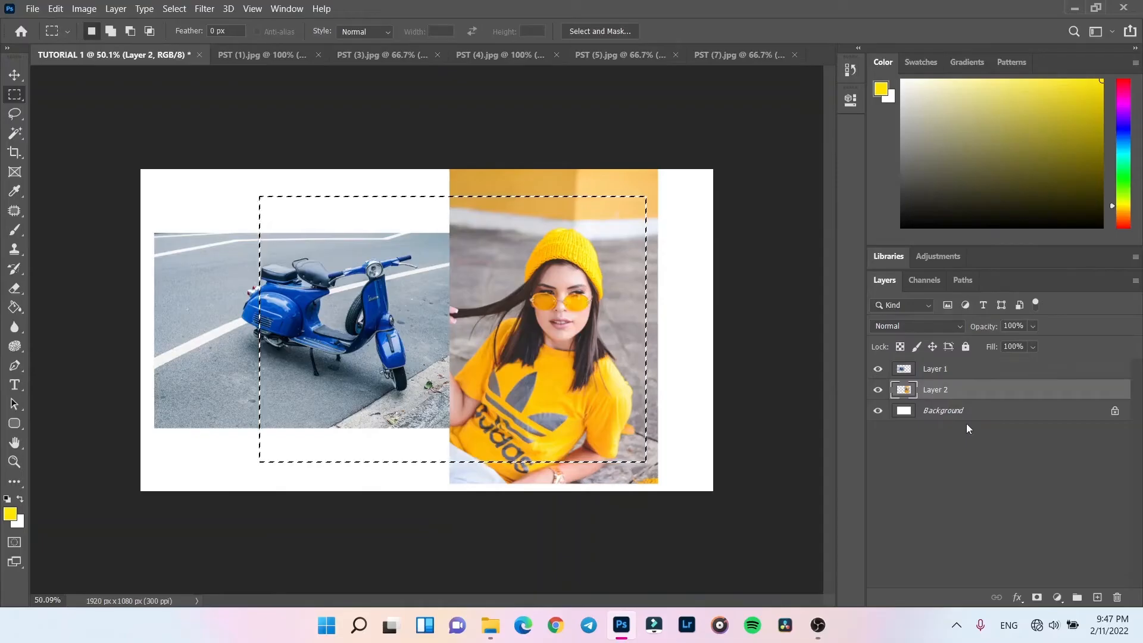
pyautogui.press('Delete')
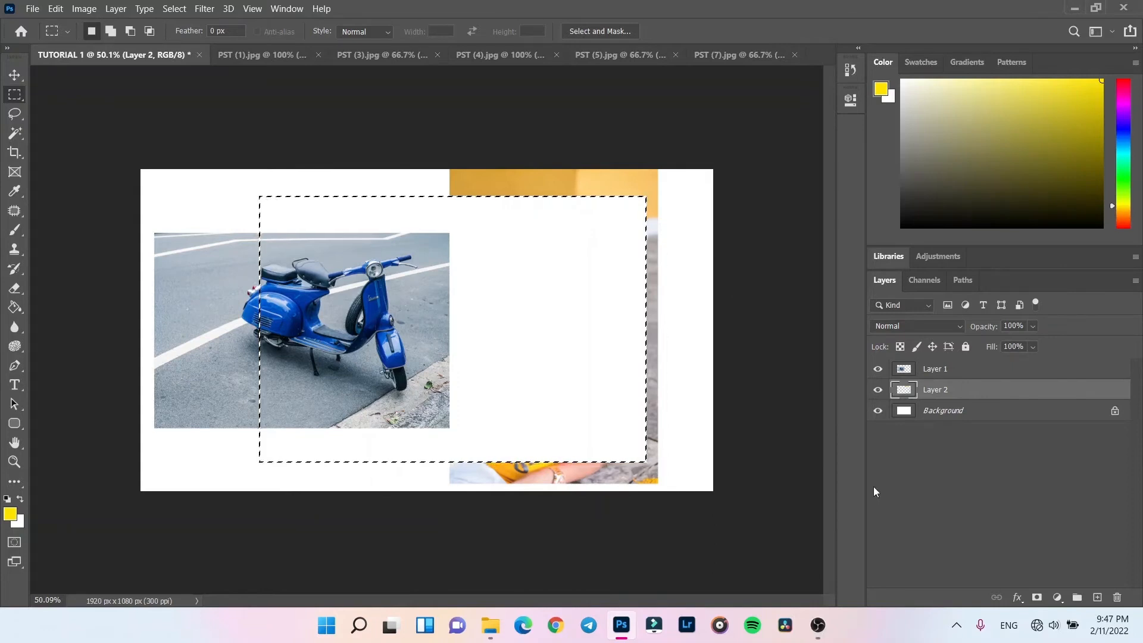
pyautogui.hotkey('ctrl', 'z')
pyautogui.hotkey('ctrl', 'd')
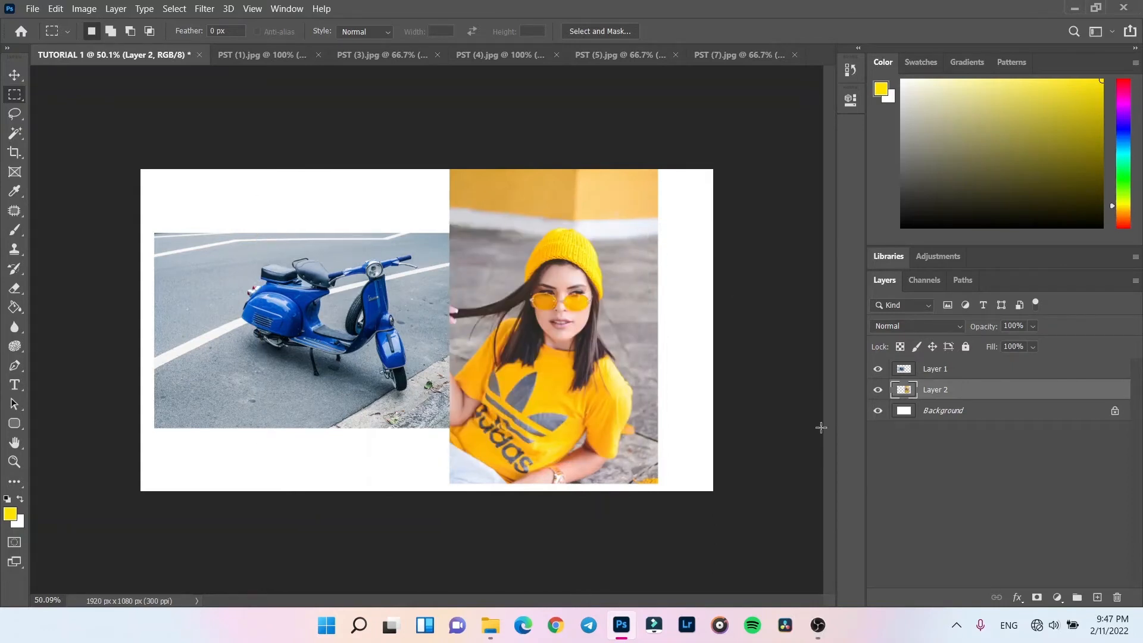
# Step: Draw a nearly circular elliptical marquee across the border of both photos, delete its area from Layer 2, and undo the deletion
pyautogui.rightClick(15, 95)
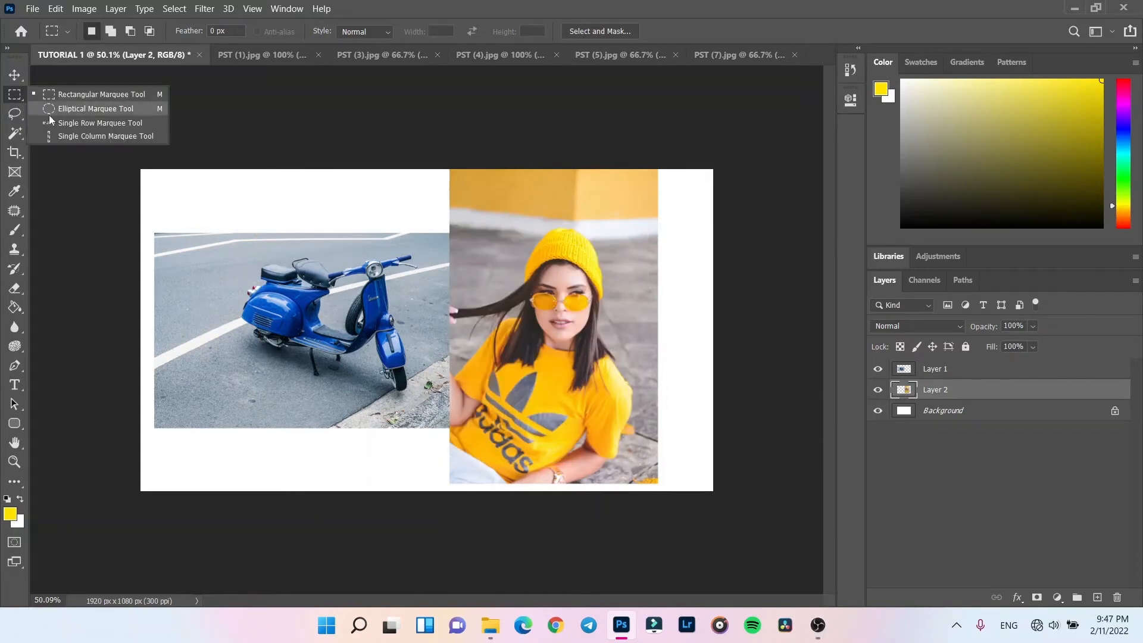
pyautogui.click(95, 109)
pyautogui.moveTo(381, 239); pyautogui.dragTo(593, 446)
pyautogui.press('Delete')
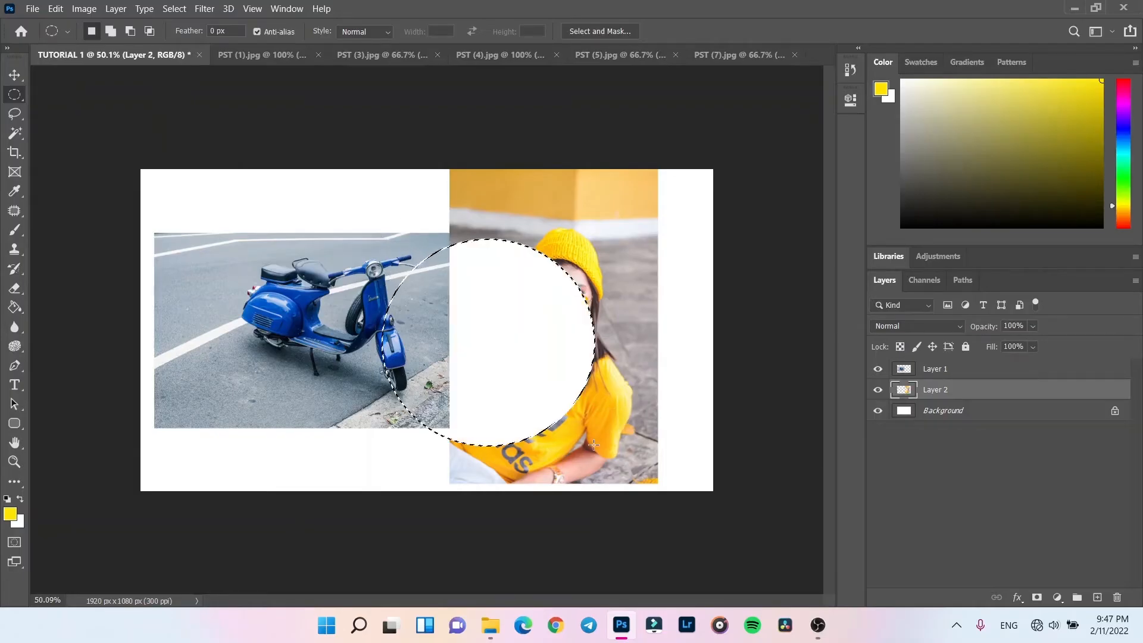
pyautogui.hotkey('ctrl', 'z')
# Step: Copy the elliptical selection of Layer 2 to a new layer with Layer Via Copy and try to move the copy
pyautogui.rightClick(575, 367)
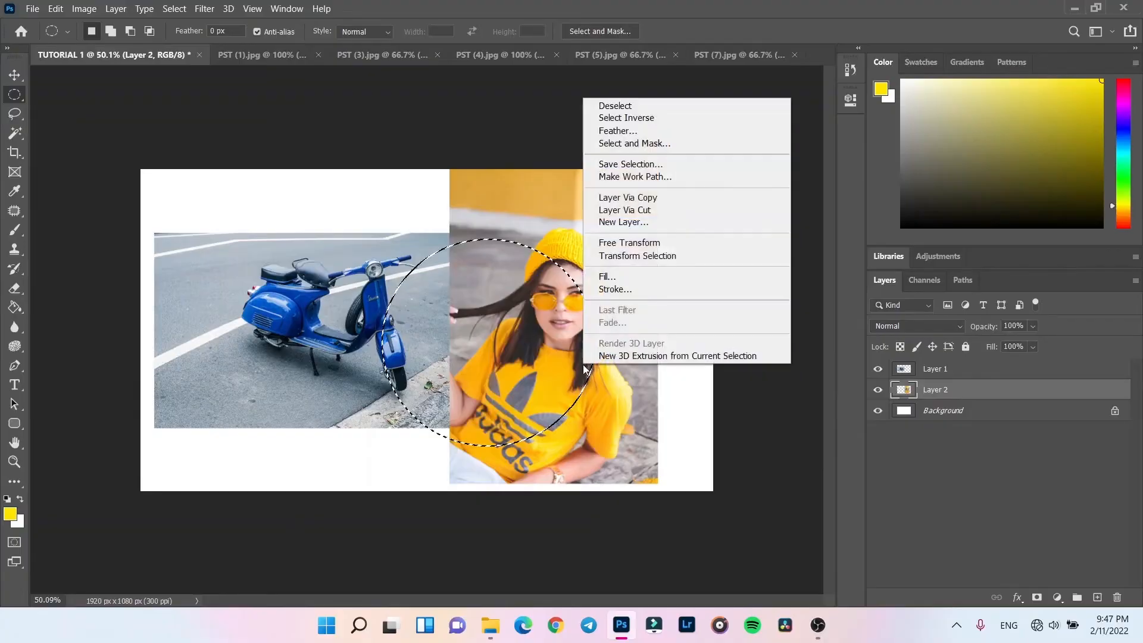
pyautogui.click(654, 197)
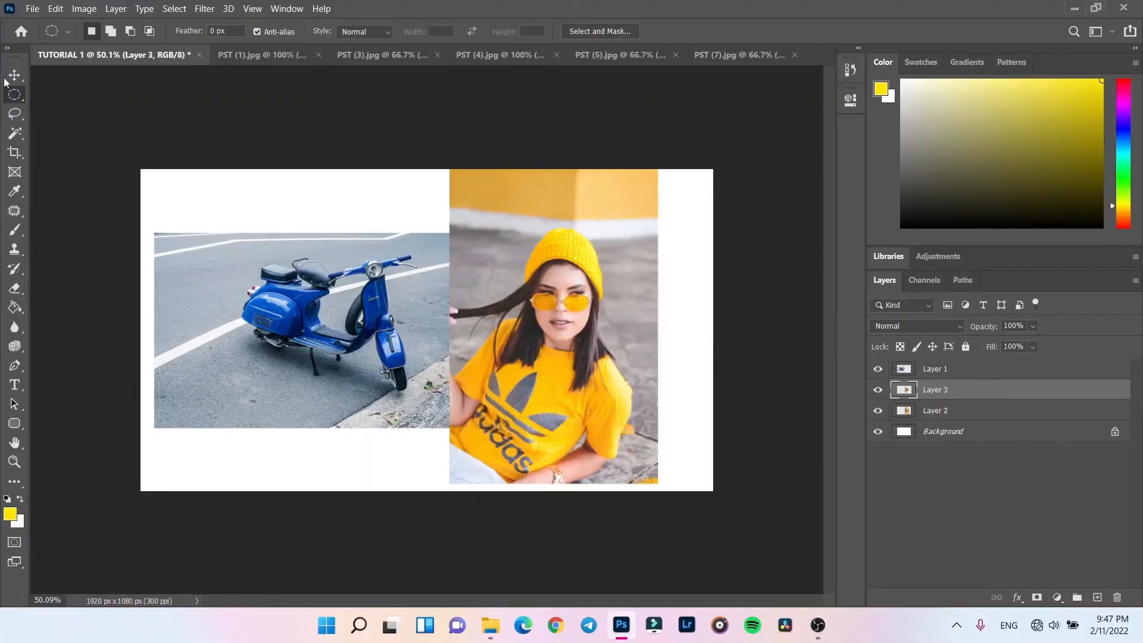
pyautogui.press('v')
pyautogui.moveTo(546, 343); pyautogui.dragTo(602, 331)
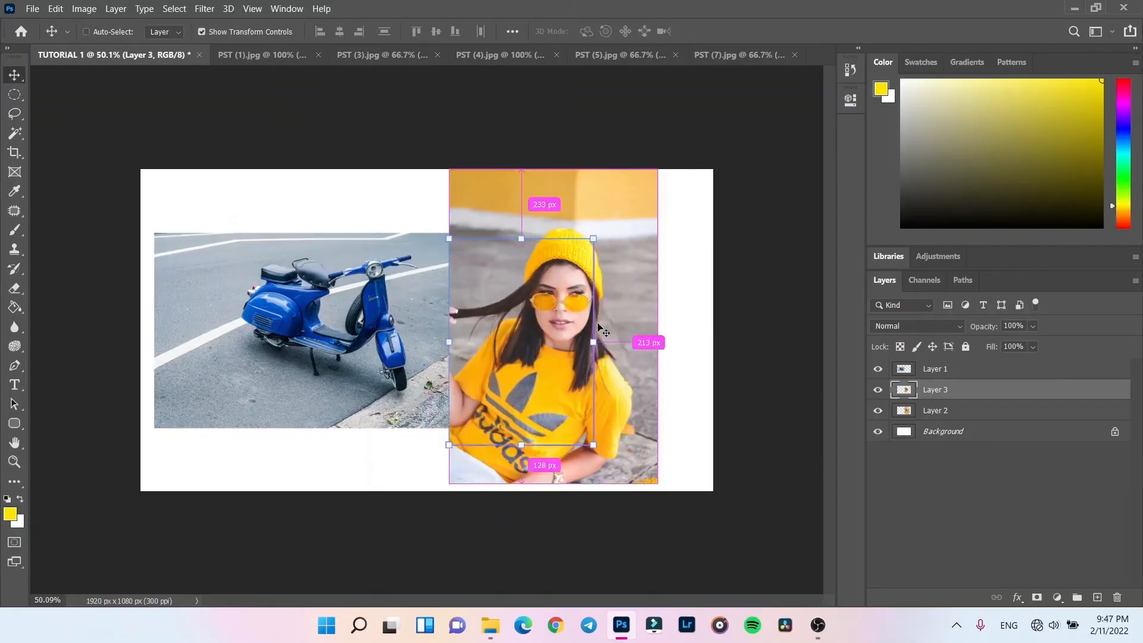
pyautogui.moveTo(527, 291); pyautogui.dragTo(528, 291)
# Step: Undo the Layer Via Copy of the portrait area and clear the elliptical selection
pyautogui.press('m')
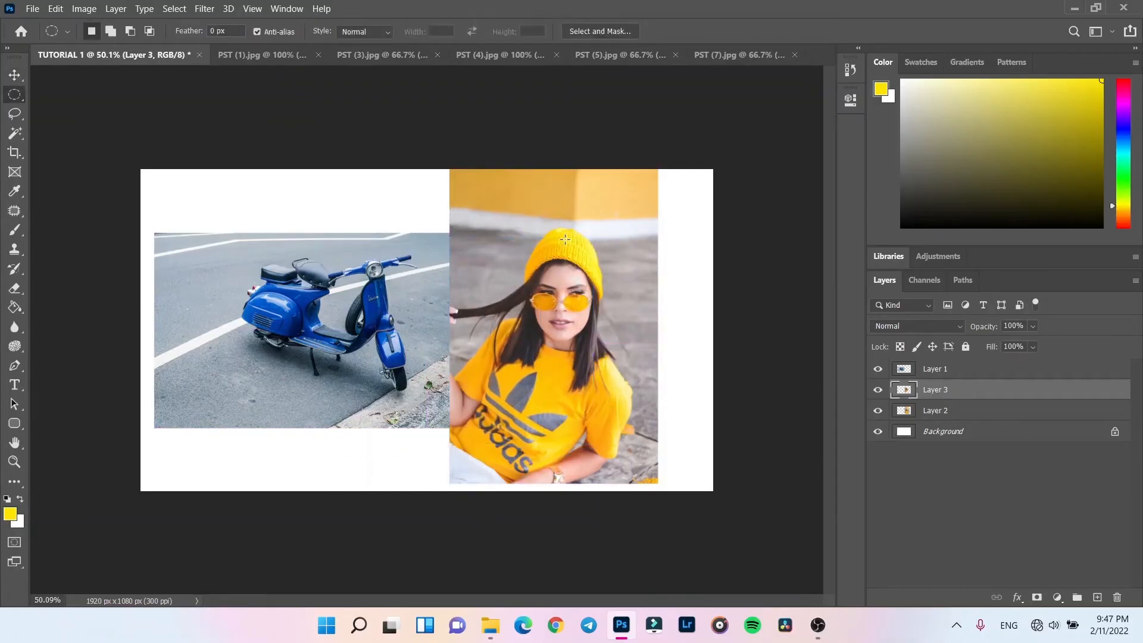
pyautogui.press('Delete')
pyautogui.moveTo(381, 238); pyautogui.dragTo(592, 447)
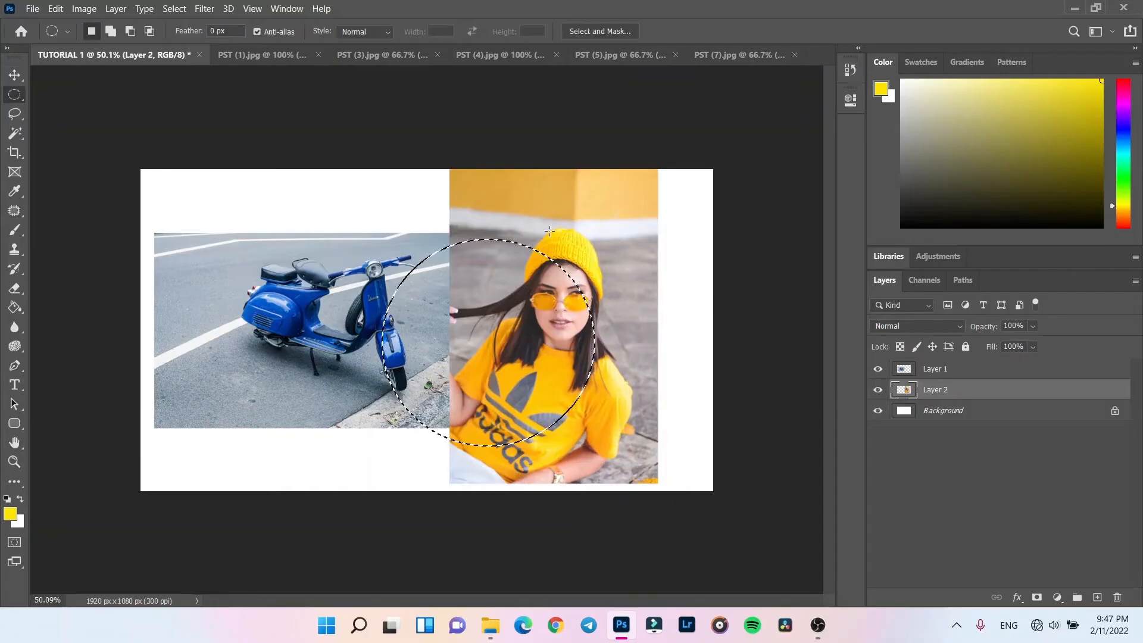
pyautogui.rightClick(521, 294)
pyautogui.click(548, 301)
# Step: Select the woman's head on Layer 2 with an elliptical marquee and copy it to a new layer with Layer Via Copy
pyautogui.moveTo(502, 220); pyautogui.dragTo(630, 369)
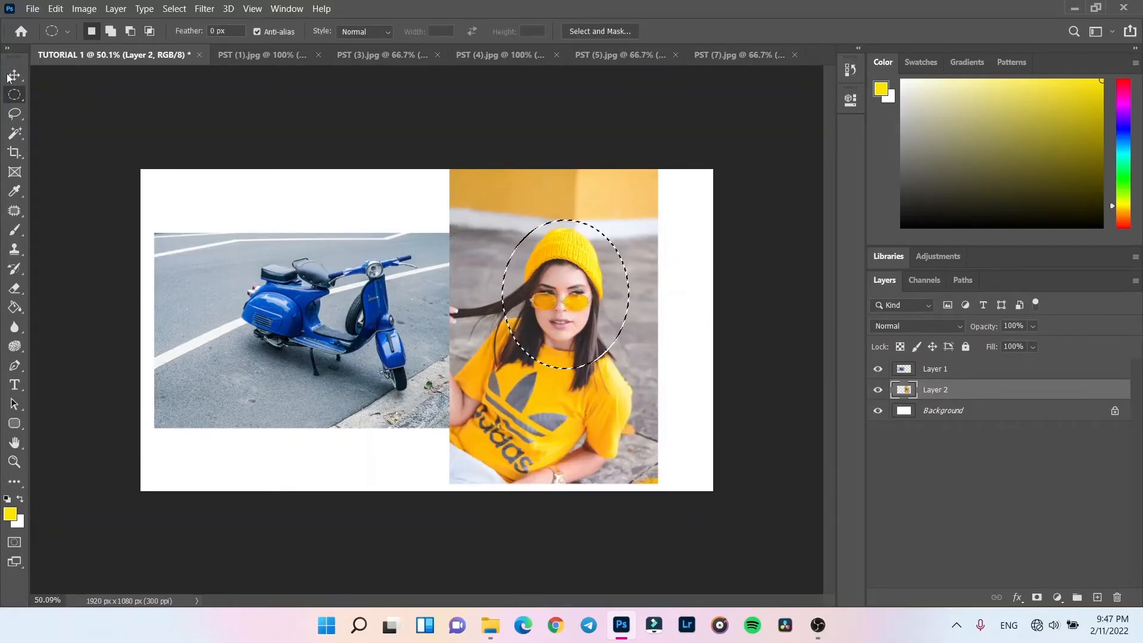
pyautogui.rightClick(594, 304)
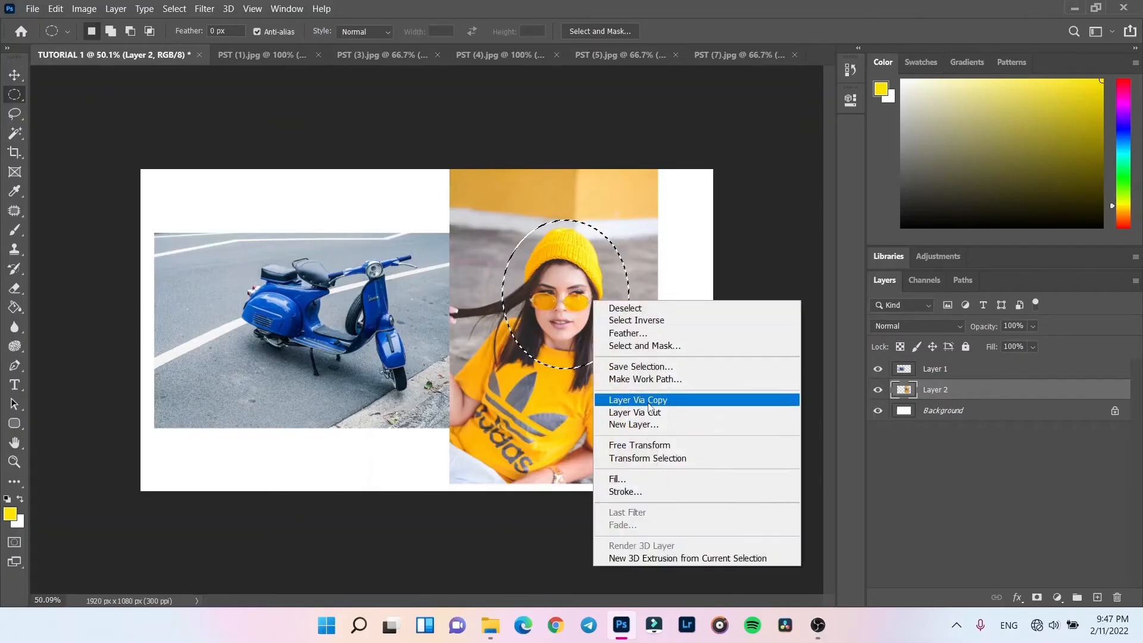
pyautogui.click(633, 400)
# Step: Move the oval head cut-out onto the scooter photo and bring Layer 3 above Layer 1
pyautogui.click(15, 76)
pyautogui.moveTo(560, 266); pyautogui.dragTo(305, 380)
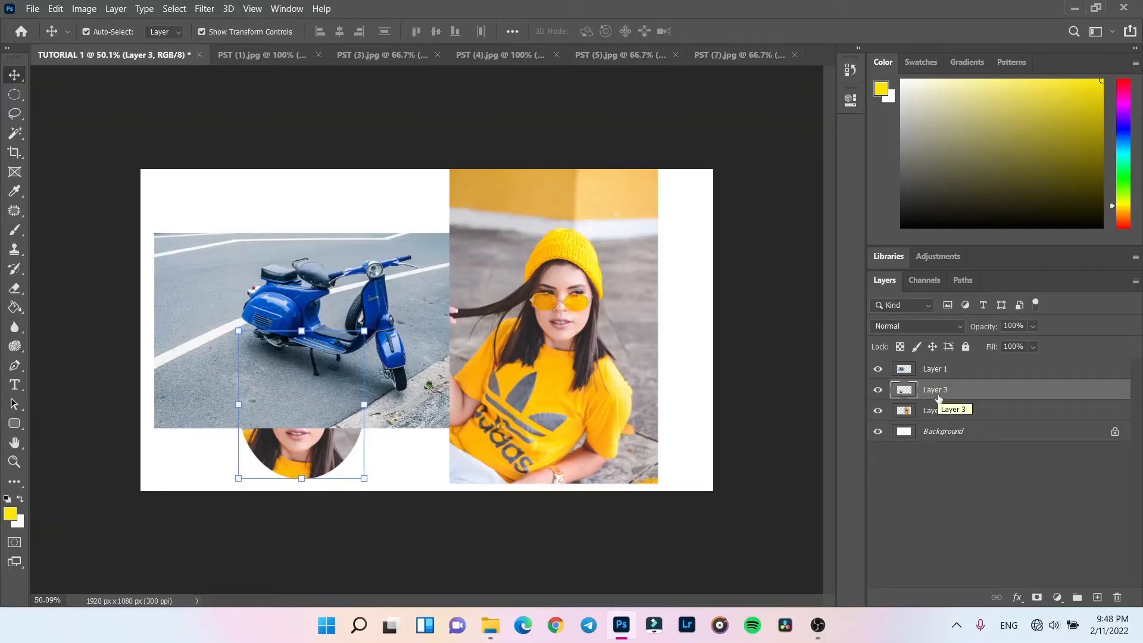
pyautogui.moveTo(937, 397); pyautogui.dragTo(947, 368)
pyautogui.moveTo(337, 416); pyautogui.dragTo(330, 316)
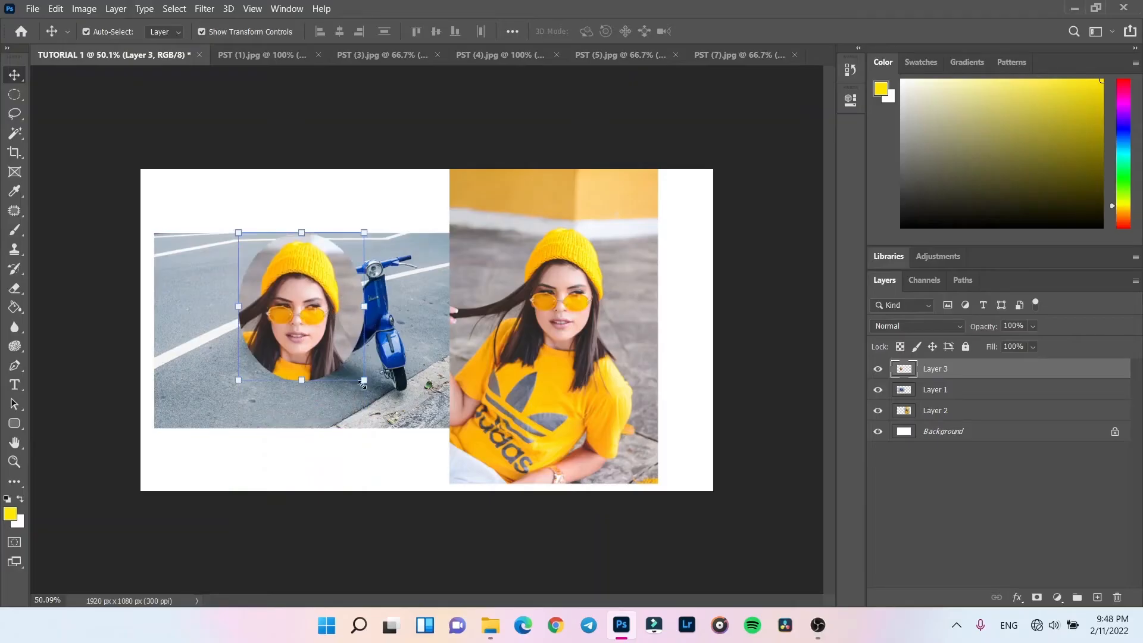
# Step: Enlarge the oval head cut-out to nearly the canvas height and place it over the scooter photo, against the portrait's left edge
pyautogui.moveTo(363, 381); pyautogui.dragTo(428, 417)
pyautogui.moveTo(374, 326); pyautogui.dragTo(464, 326)
pyautogui.press('Return')
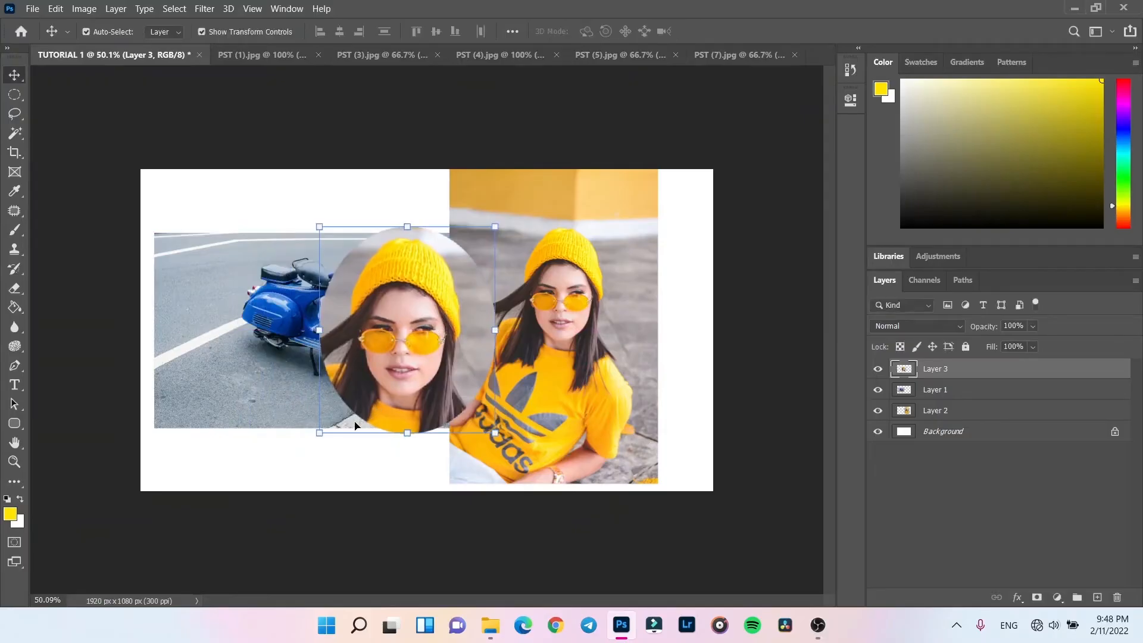
pyautogui.moveTo(318, 439); pyautogui.dragTo(277, 483)
pyautogui.moveTo(495, 227); pyautogui.dragTo(540, 174)
pyautogui.click(17, 82)
pyautogui.press('Return')
pyautogui.moveTo(437, 307); pyautogui.dragTo(366, 301)
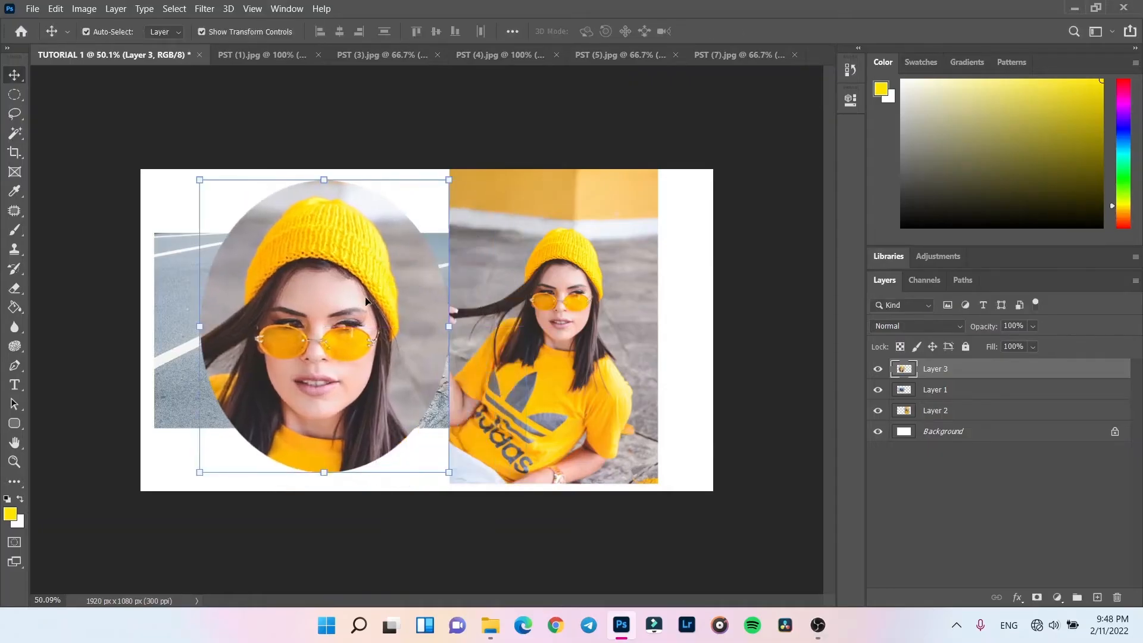
# Step: Delete the oval head cut-out on Layer 3 and switch to the freehand Lasso tool
pyautogui.press('Delete')
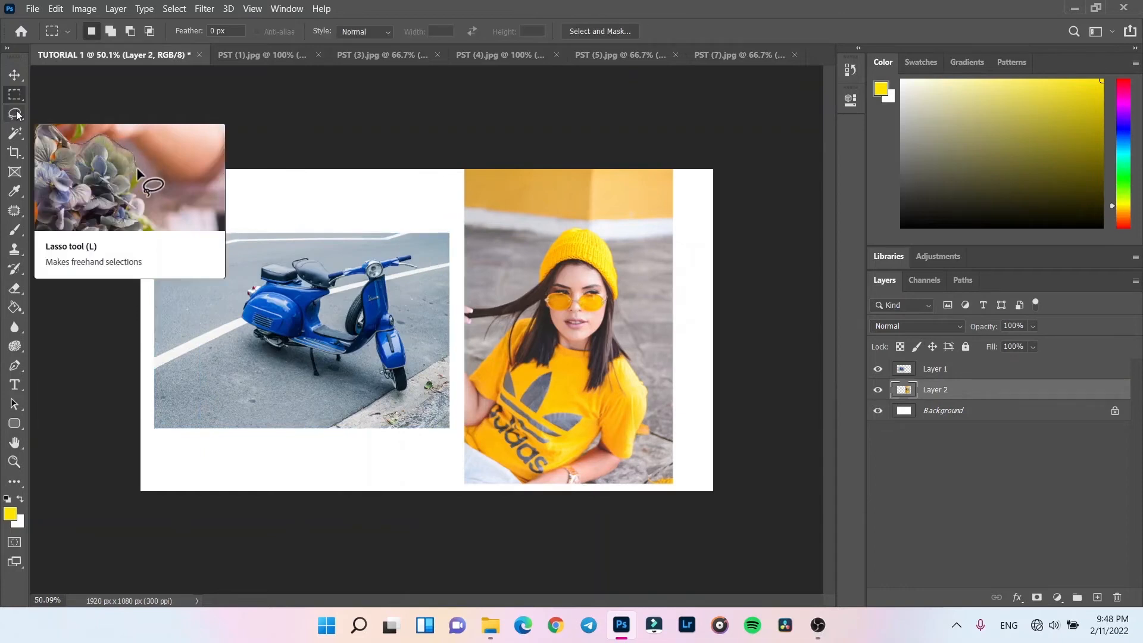
pyautogui.click(15, 115)
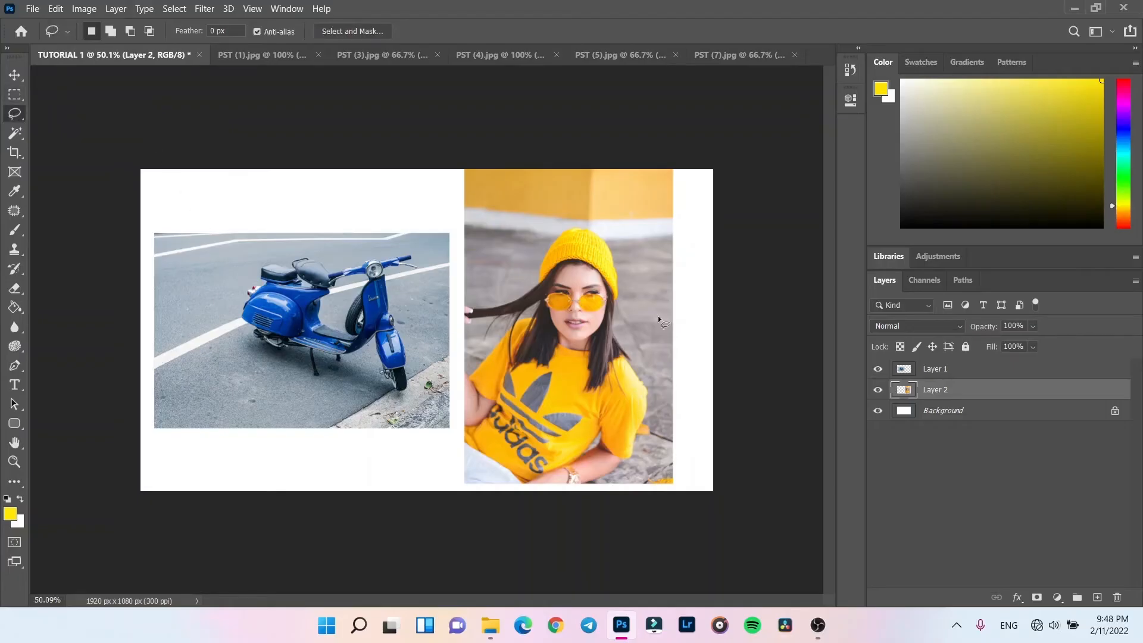
# Step: Examine the woman's head and the whole canvas at several zoom levels
pyautogui.scroll(5, 648, 300)
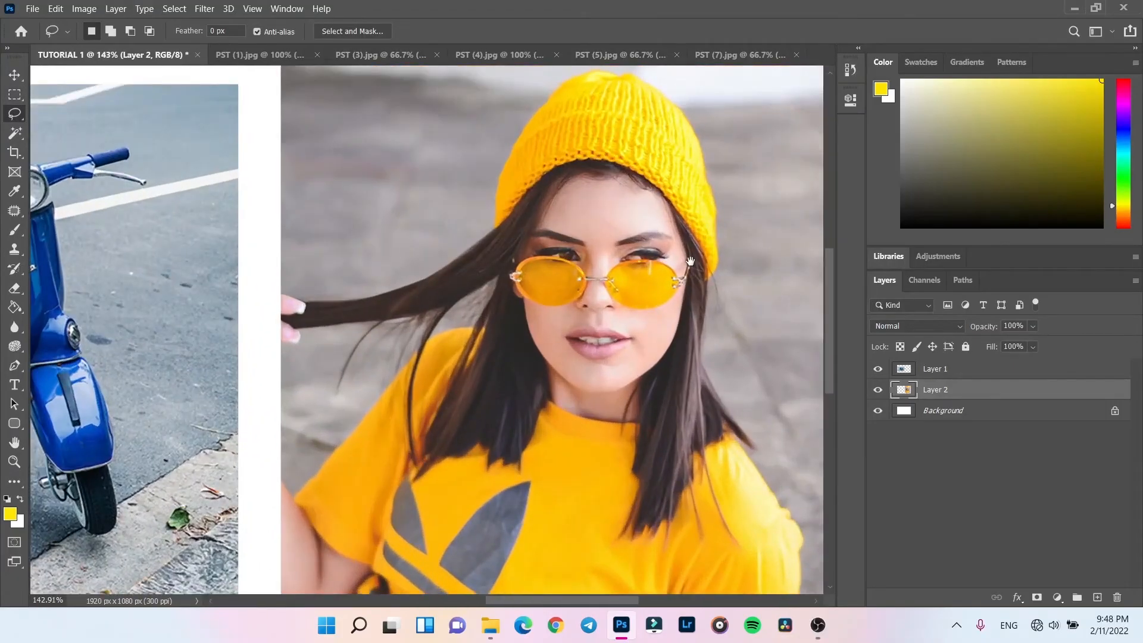
pyautogui.scroll(-5, 690, 261)
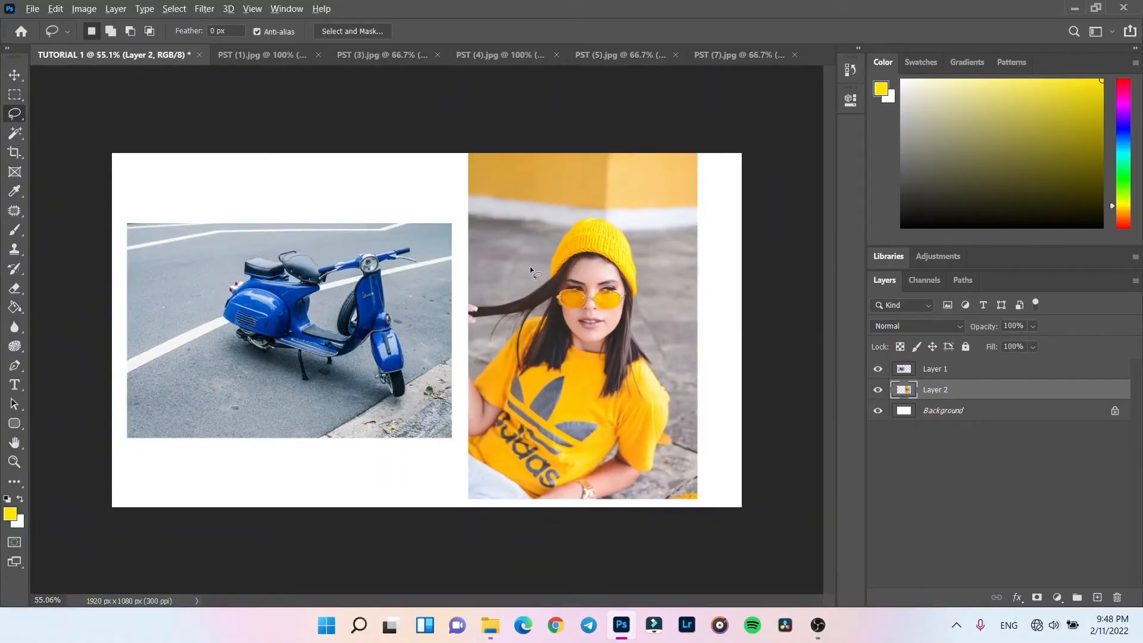
pyautogui.scroll(2, 530, 266)
pyautogui.scroll(-2, 530, 267)
pyautogui.scroll(2, 544, 262)
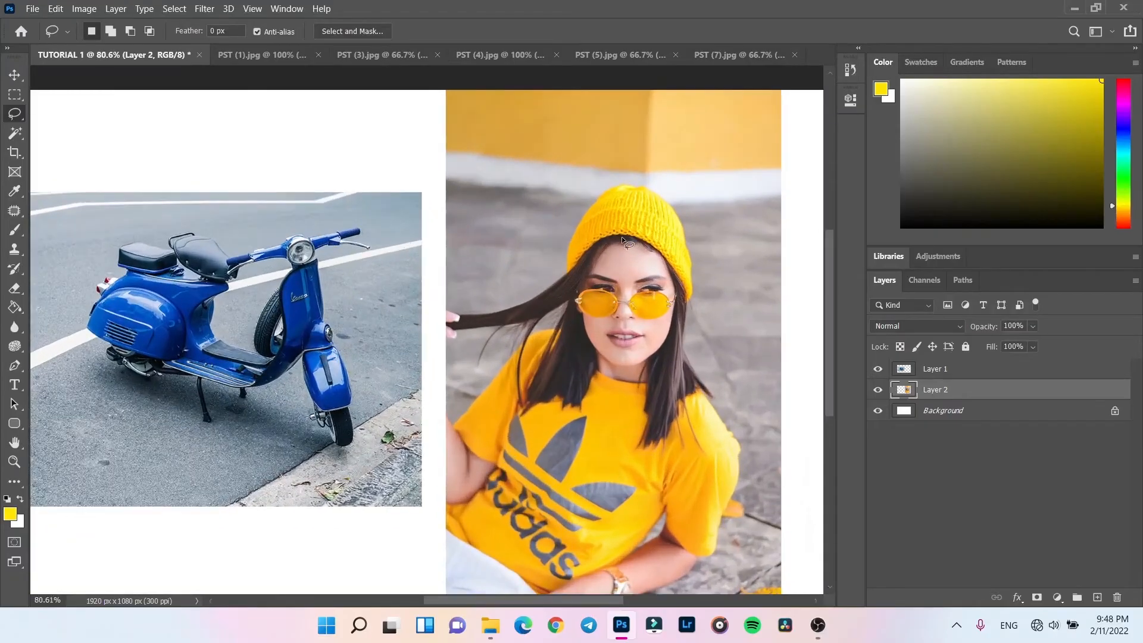
pyautogui.scroll(-1, 622, 237)
pyautogui.scroll(4, 622, 237)
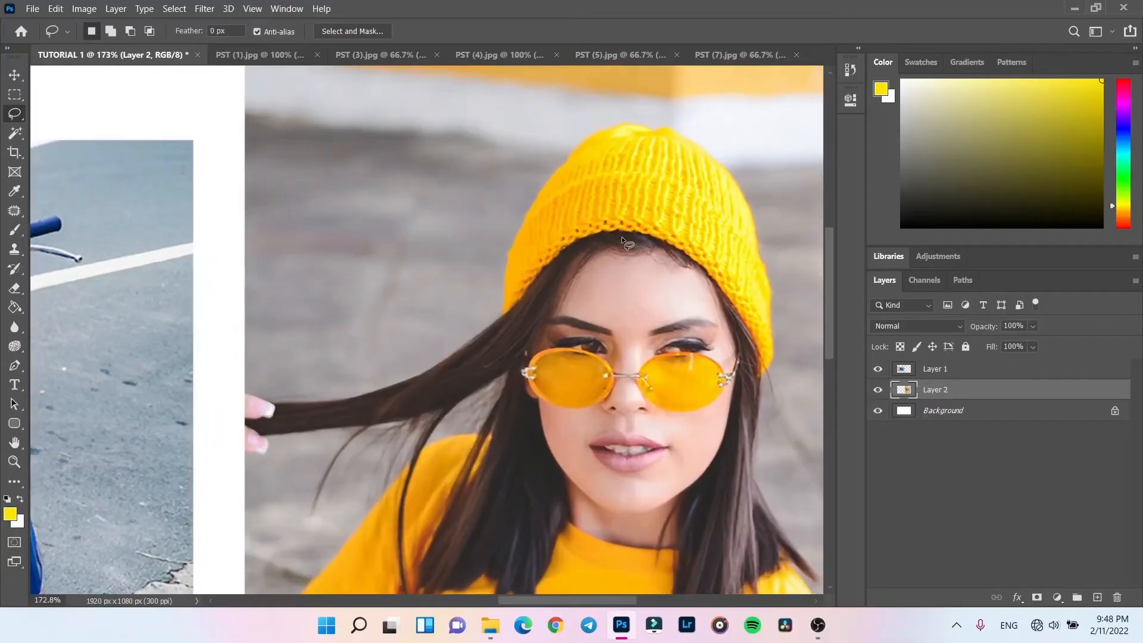
pyautogui.scroll(-5, 621, 237)
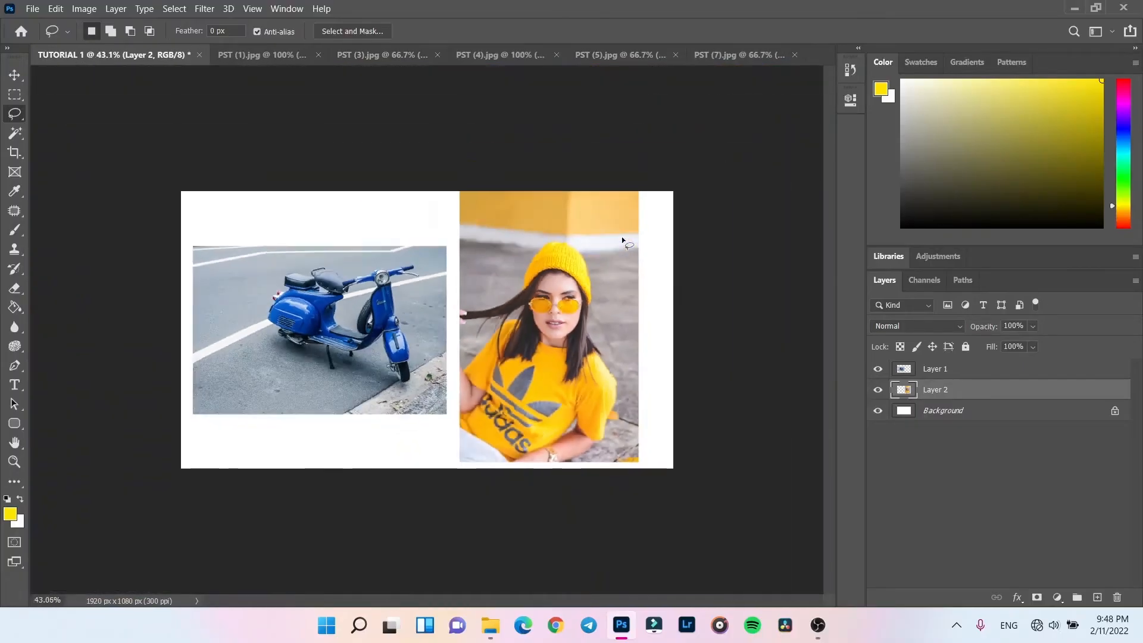
pyautogui.scroll(-5, 622, 237)
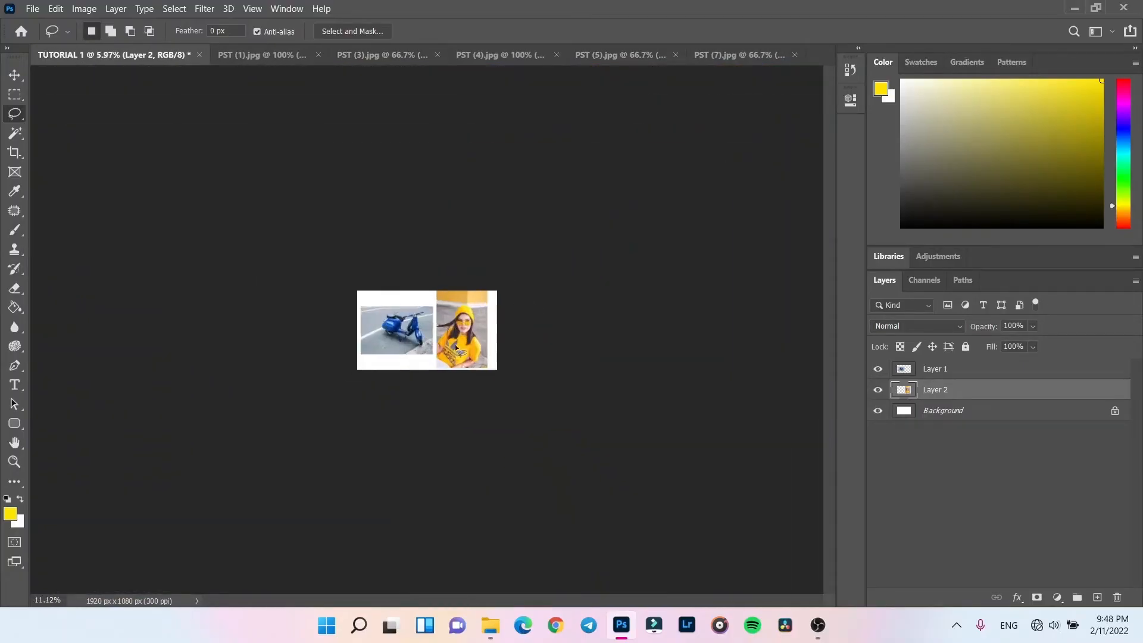
pyautogui.scroll(7, 455, 344)
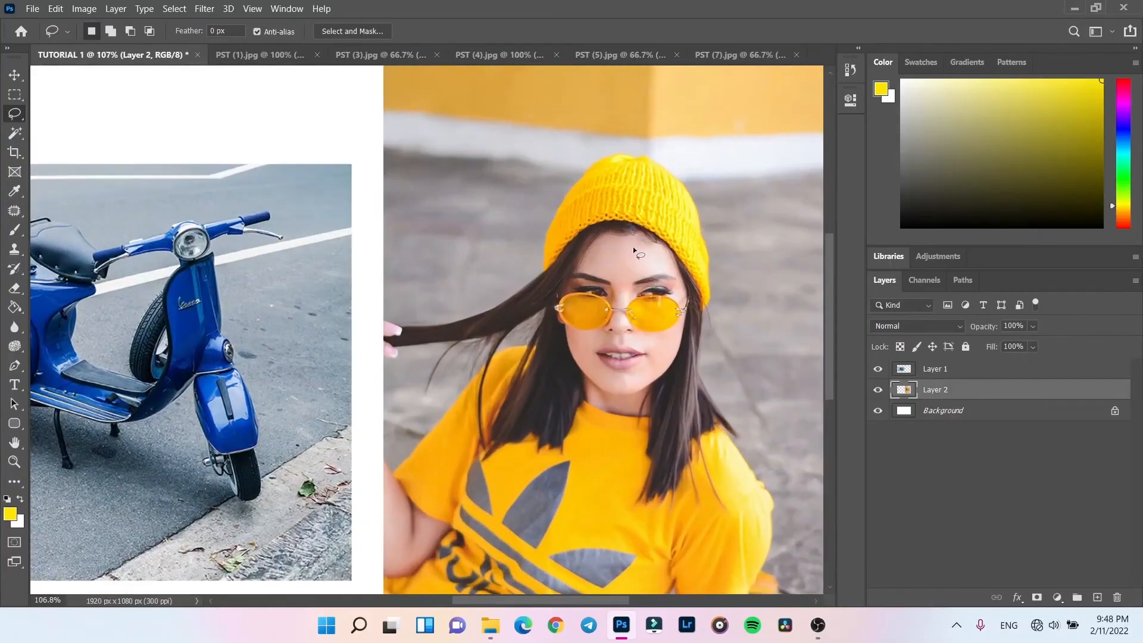
# Step: Trace a freehand lasso selection around the woman's hat, face and hair, including the strand held out to her hand
pyautogui.scroll(-1, 633, 246)
pyautogui.moveTo(654, 280); pyautogui.dragTo(494, 239)
pyautogui.scroll(2, 588, 204)
pyautogui.scroll(1, 417, 205)
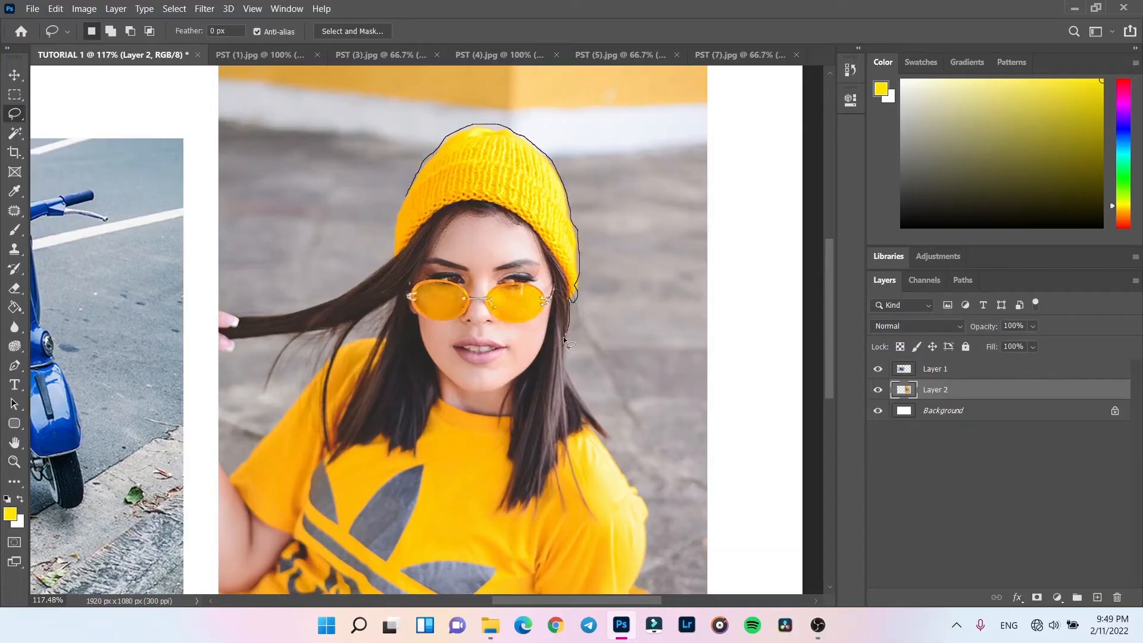
pyautogui.moveTo(563, 337)
pyautogui.mouseDown()
pyautogui.moveTo(569, 386)
pyautogui.moveTo(606, 432)
pyautogui.moveTo(584, 432)
pyautogui.moveTo(557, 454)
pyautogui.moveTo(525, 511)
pyautogui.moveTo(508, 481)
pyautogui.moveTo(511, 400)
pyautogui.moveTo(512, 415)
pyautogui.moveTo(487, 416)
pyautogui.moveTo(438, 402)
pyautogui.moveTo(412, 454)
pyautogui.moveTo(381, 430)
pyautogui.mouseUp()
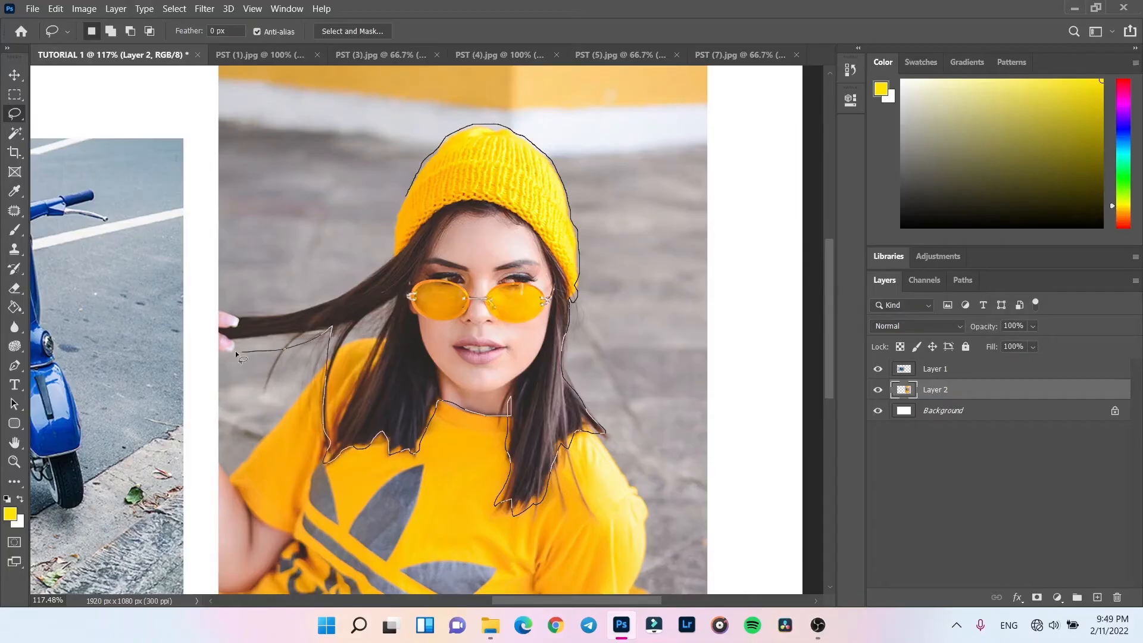
pyautogui.moveTo(234, 332); pyautogui.dragTo(390, 247)
pyautogui.moveTo(406, 197); pyautogui.dragTo(408, 194)
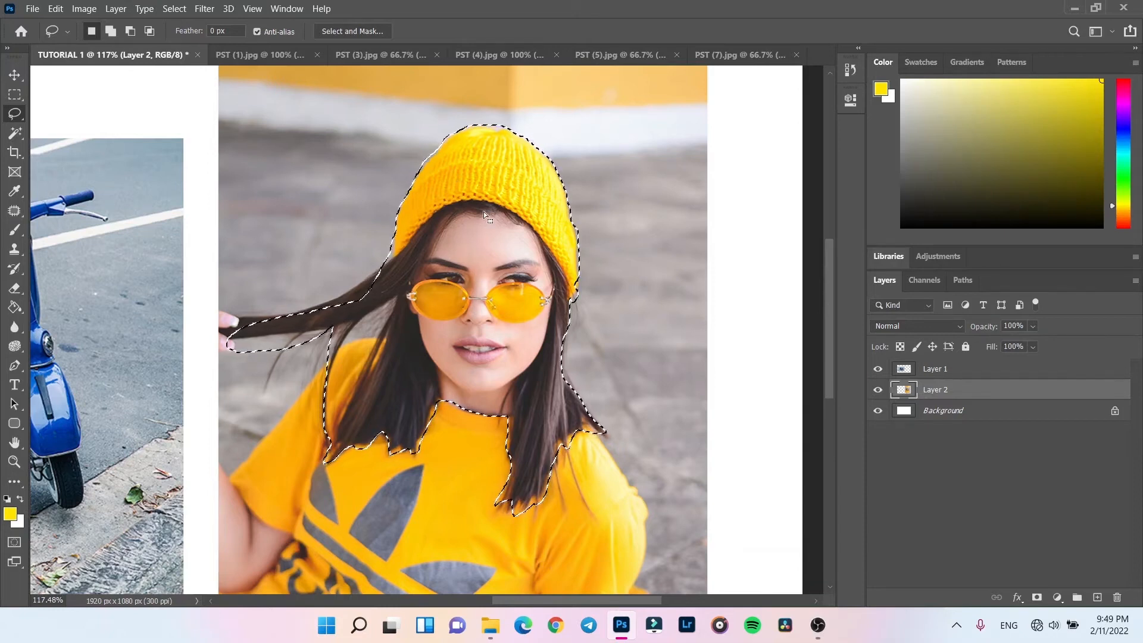
# Step: Copy the freehand head selection to a new layer with Layer Via Copy
pyautogui.scroll(-4, 504, 217)
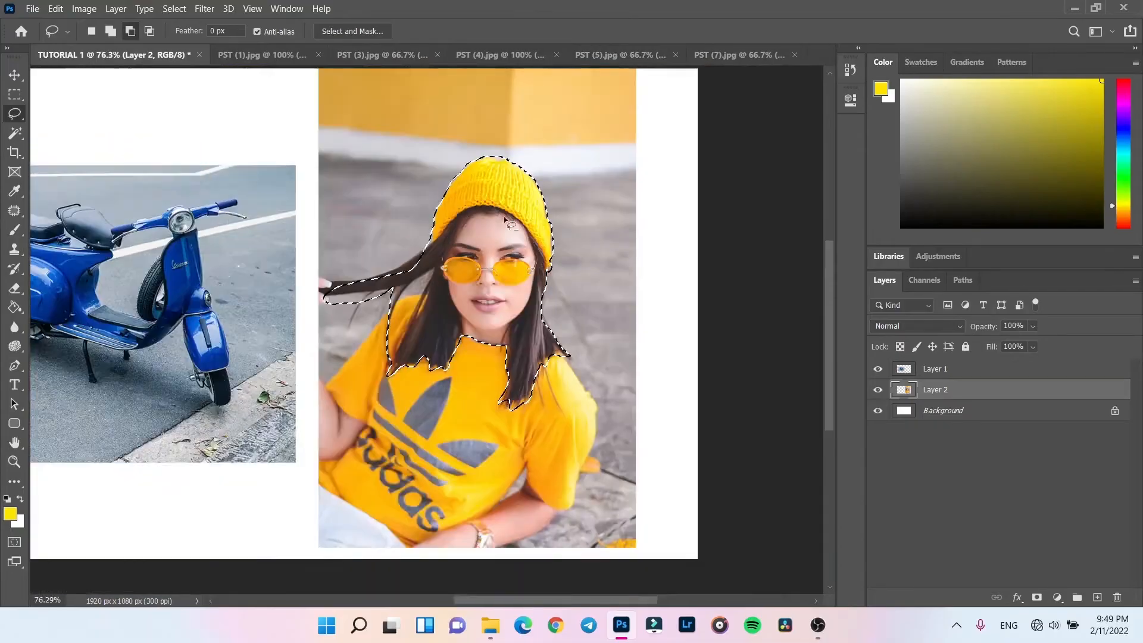
pyautogui.rightClick(549, 237)
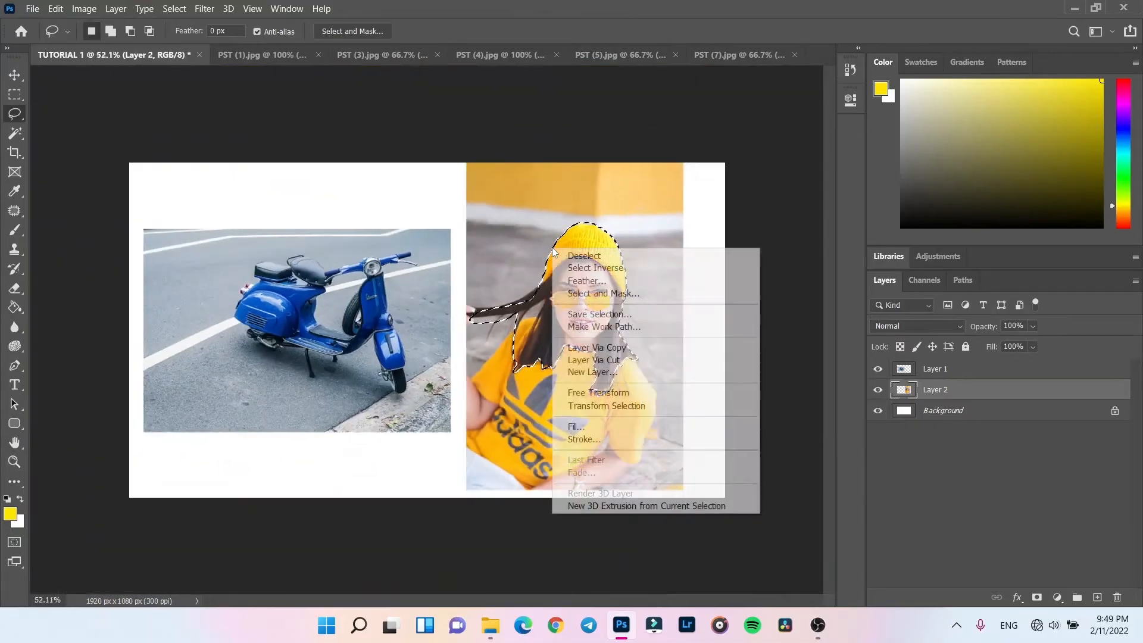
pyautogui.click(616, 346)
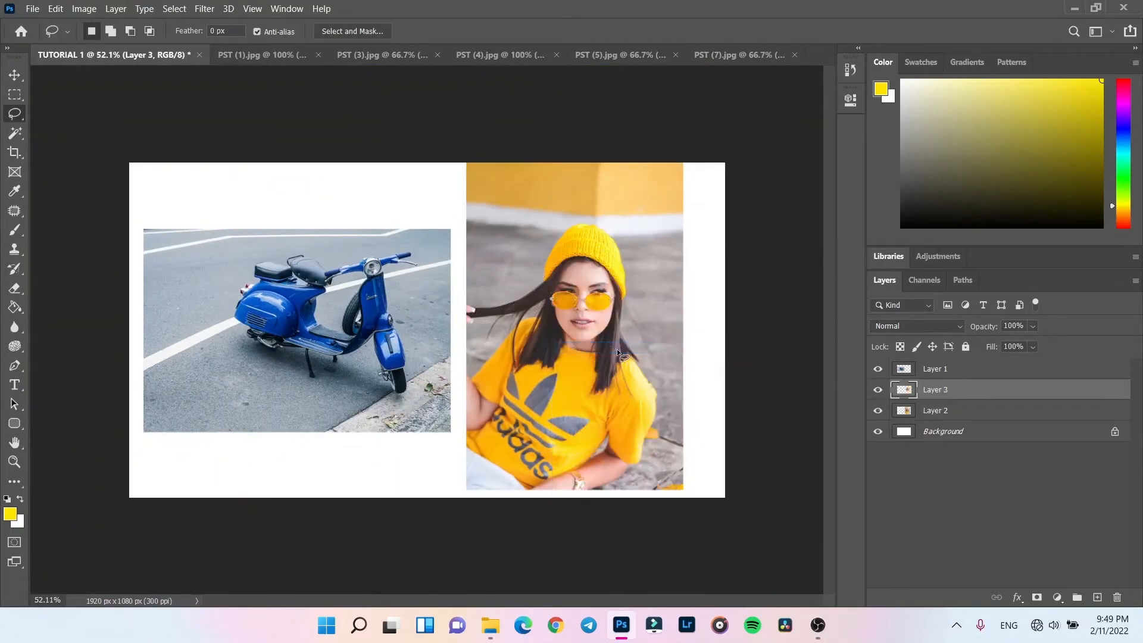
# Step: Bring Layer 3 above Layer 1 and move the freehand head cut-out onto the scooter photo
pyautogui.click(14, 75)
pyautogui.moveTo(927, 391); pyautogui.dragTo(929, 362)
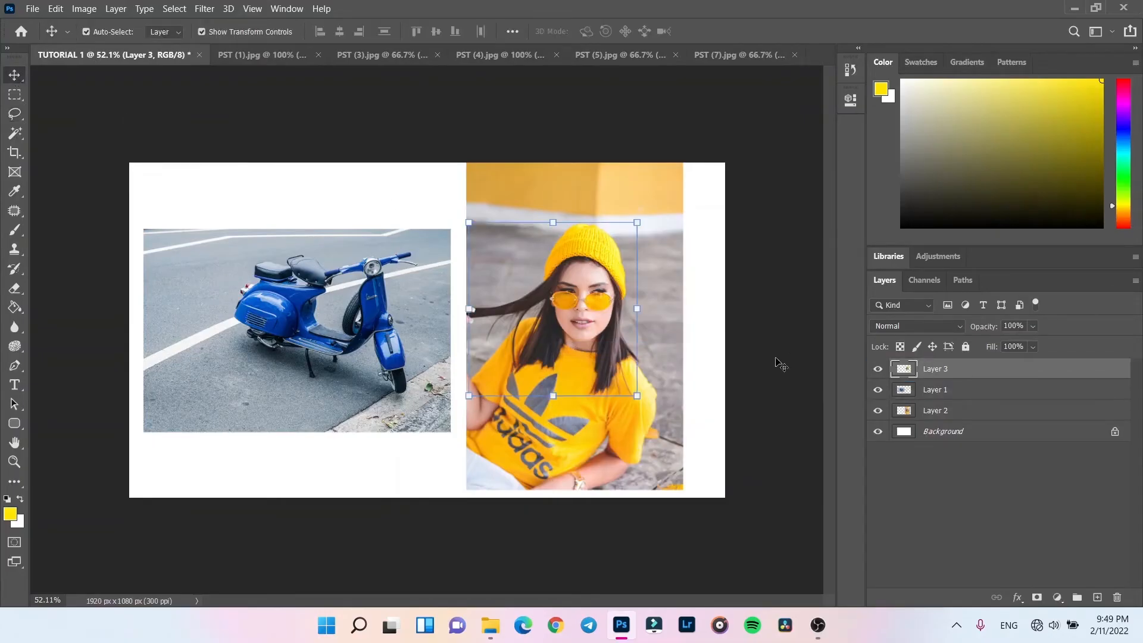
pyautogui.moveTo(540, 270); pyautogui.dragTo(414, 226)
pyautogui.scroll(5, 341, 199)
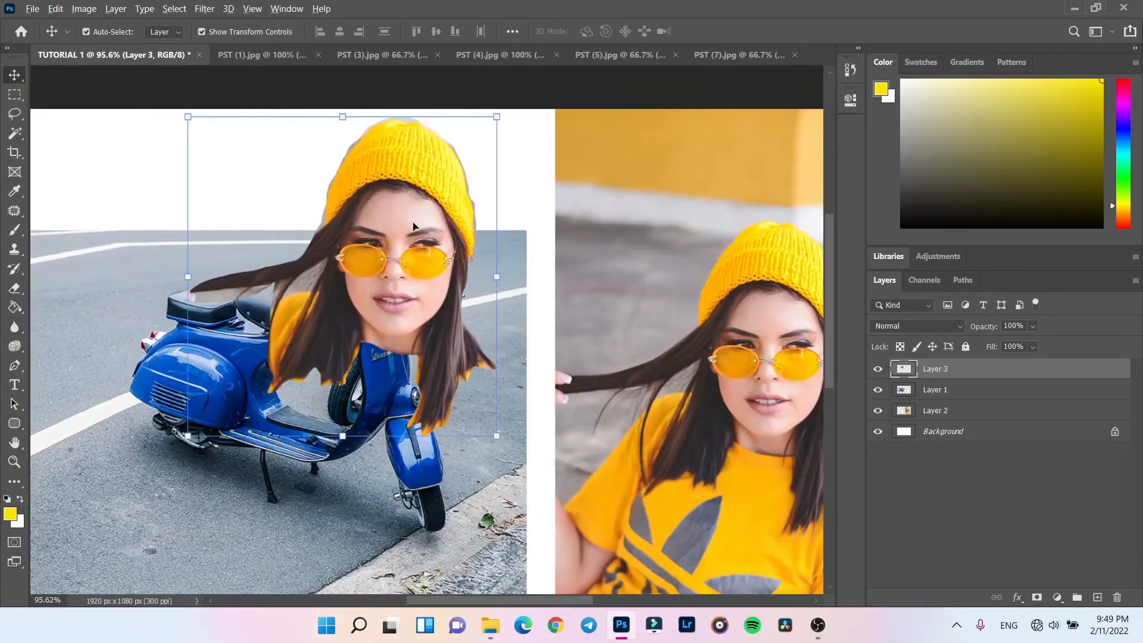
pyautogui.scroll(-5, 414, 227)
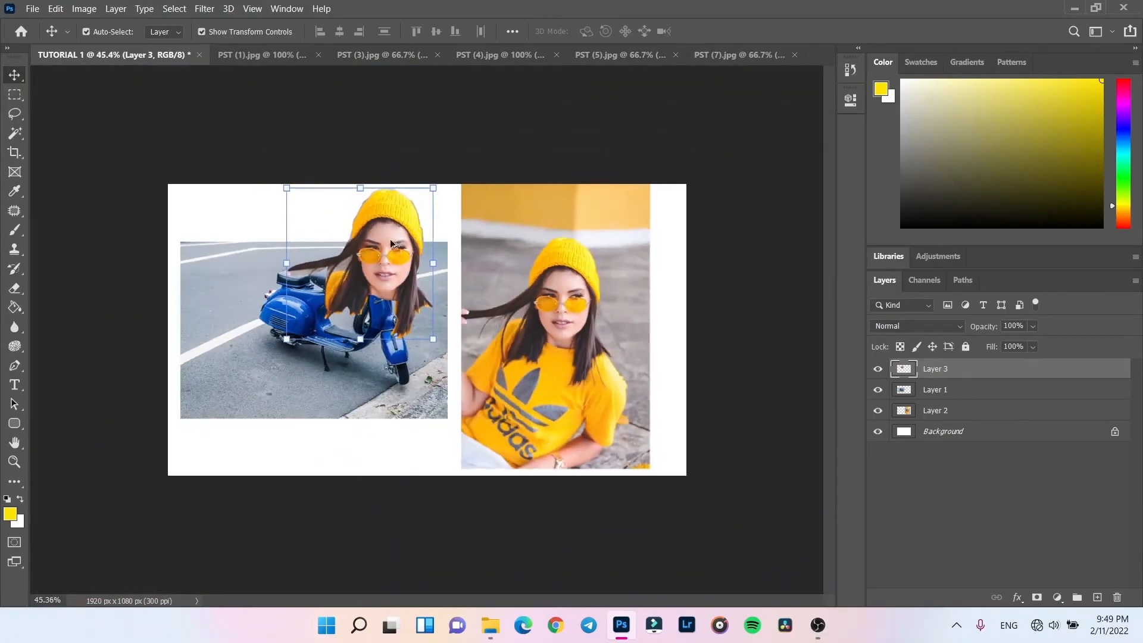
pyautogui.scroll(5, 390, 235)
pyautogui.scroll(-4, 392, 224)
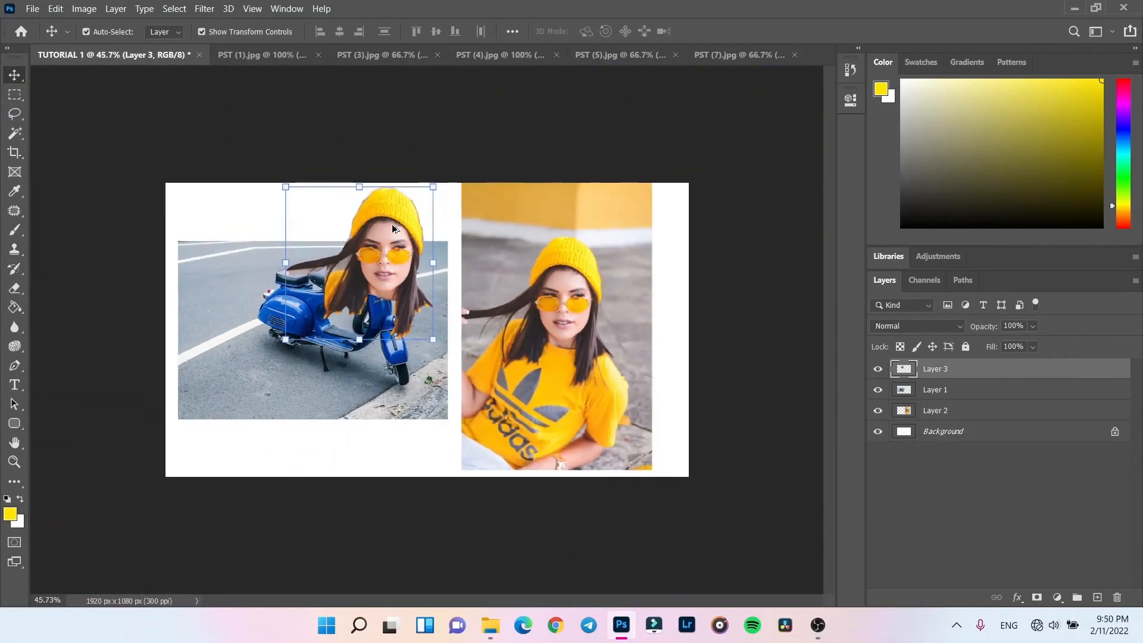
pyautogui.scroll(4, 355, 203)
pyautogui.scroll(-1, 356, 203)
pyautogui.scroll(-1, 355, 202)
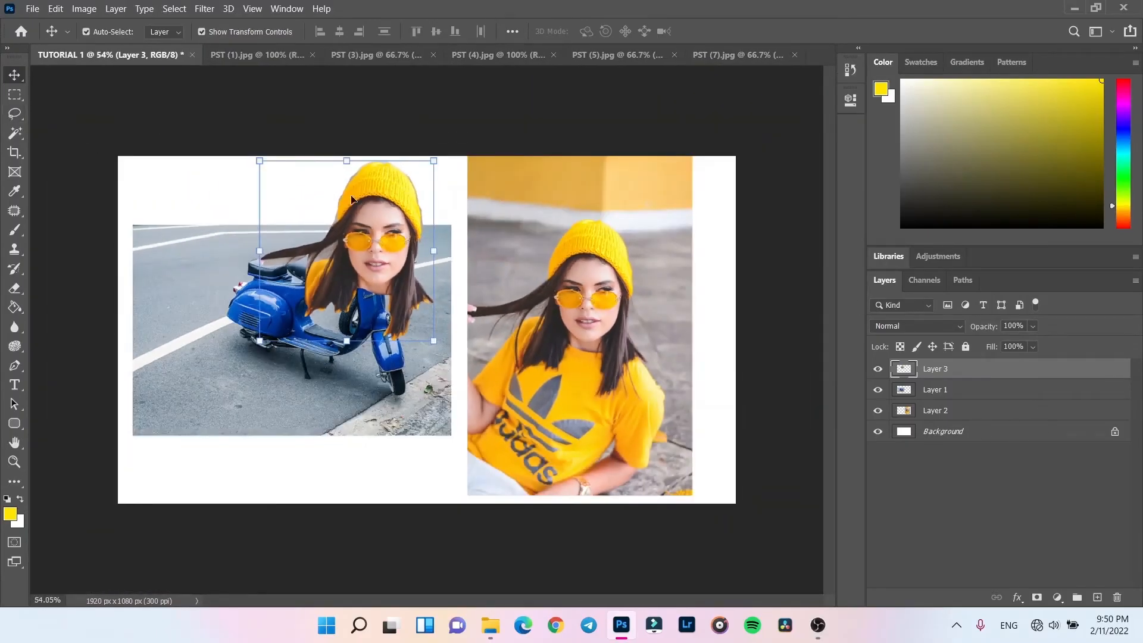
# Step: Delete the freehand head cut-out on Layer 3 and make the portrait on Layer 2 active
pyautogui.press('Delete')
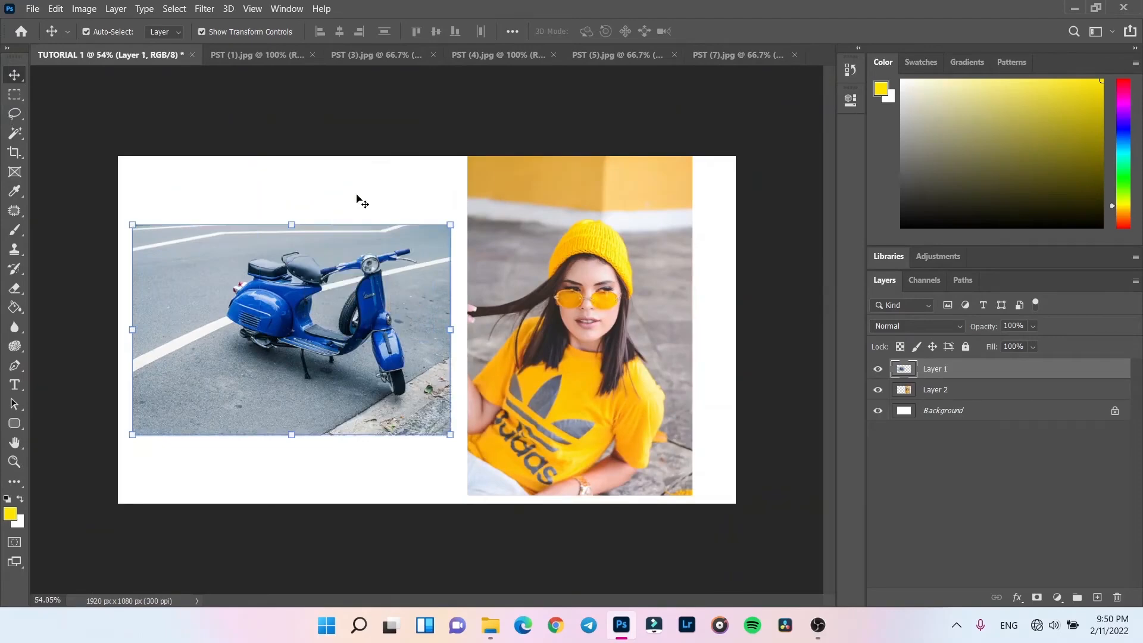
pyautogui.scroll(2, 606, 251)
pyautogui.click(604, 262)
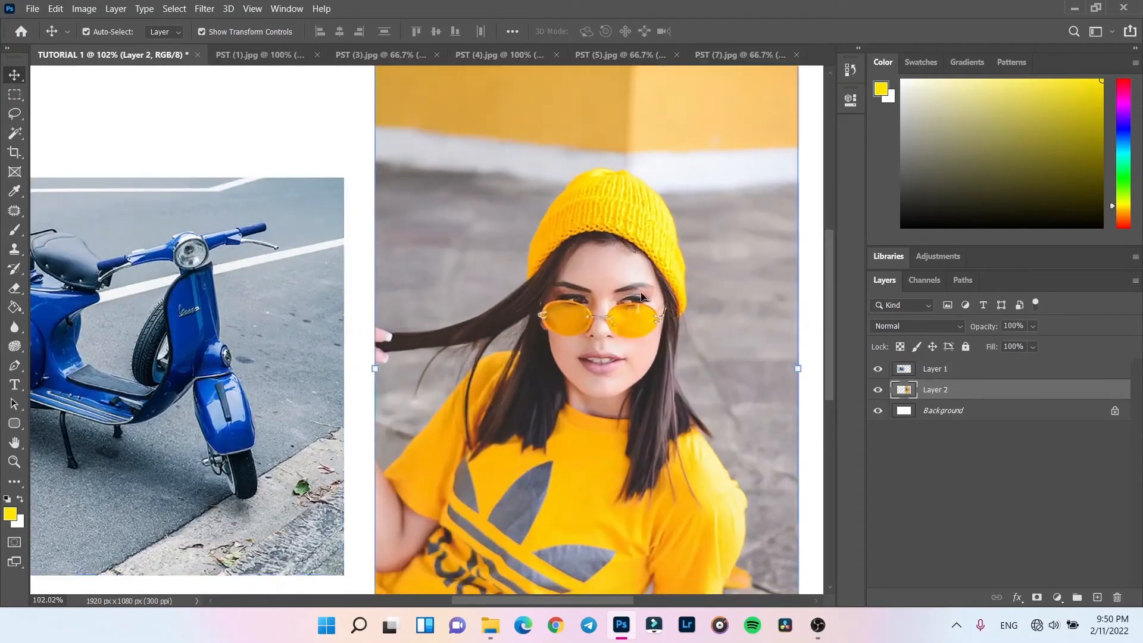
pyautogui.scroll(1, 584, 253)
pyautogui.scroll(-2, 569, 232)
# Step: Switch from the freehand Lasso to the Polygonal Lasso tool
pyautogui.click(15, 114)
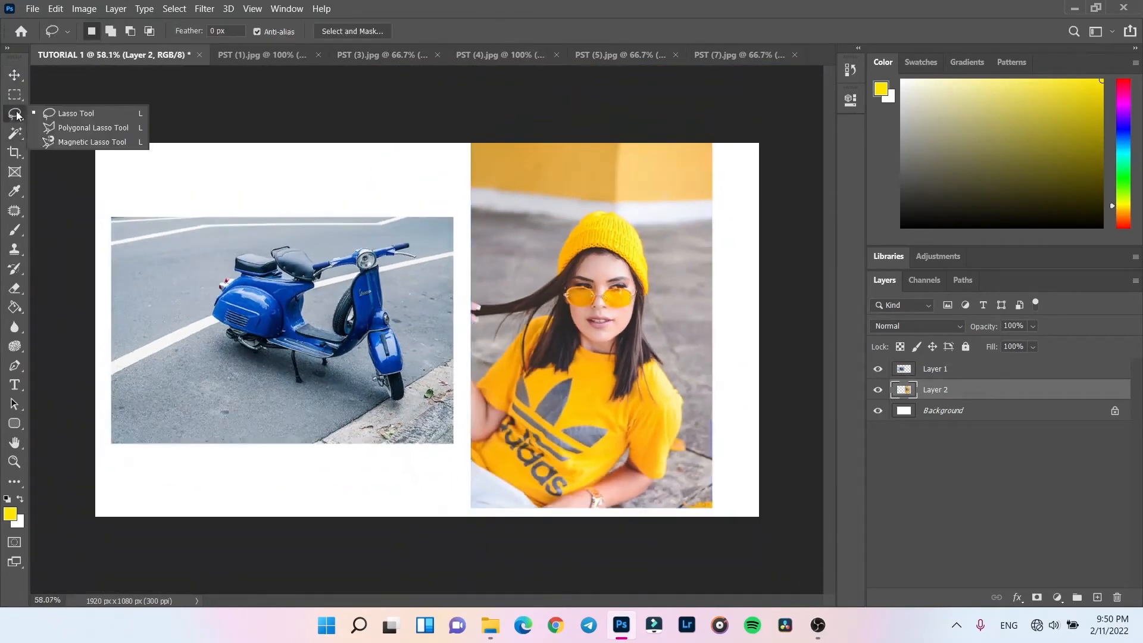
pyautogui.click(21, 115)
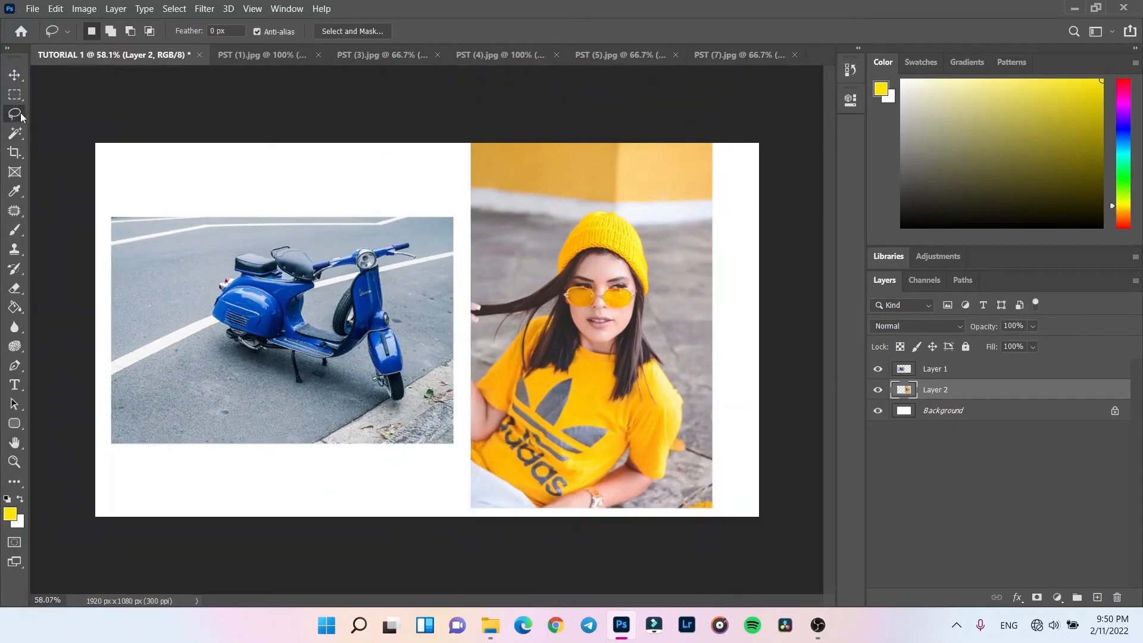
pyautogui.click(18, 118)
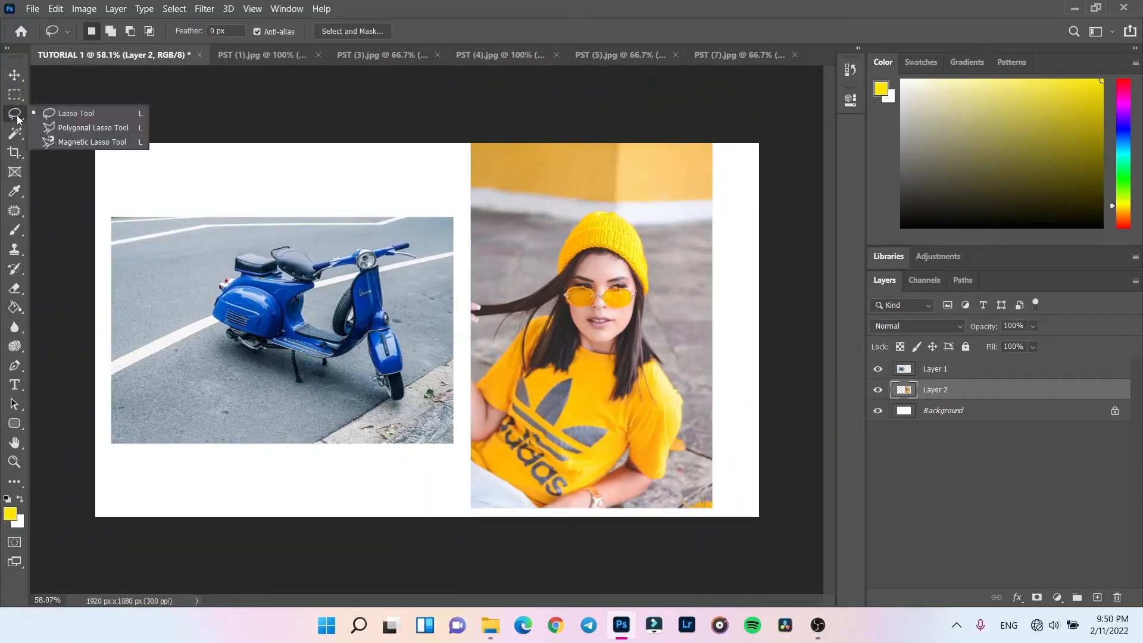
pyautogui.click(17, 119)
pyautogui.rightClick(18, 119)
pyautogui.click(73, 128)
# Step: Outline the woman's yellow hat on Layer 2 with a closed polygonal lasso selection
pyautogui.scroll(5, 620, 256)
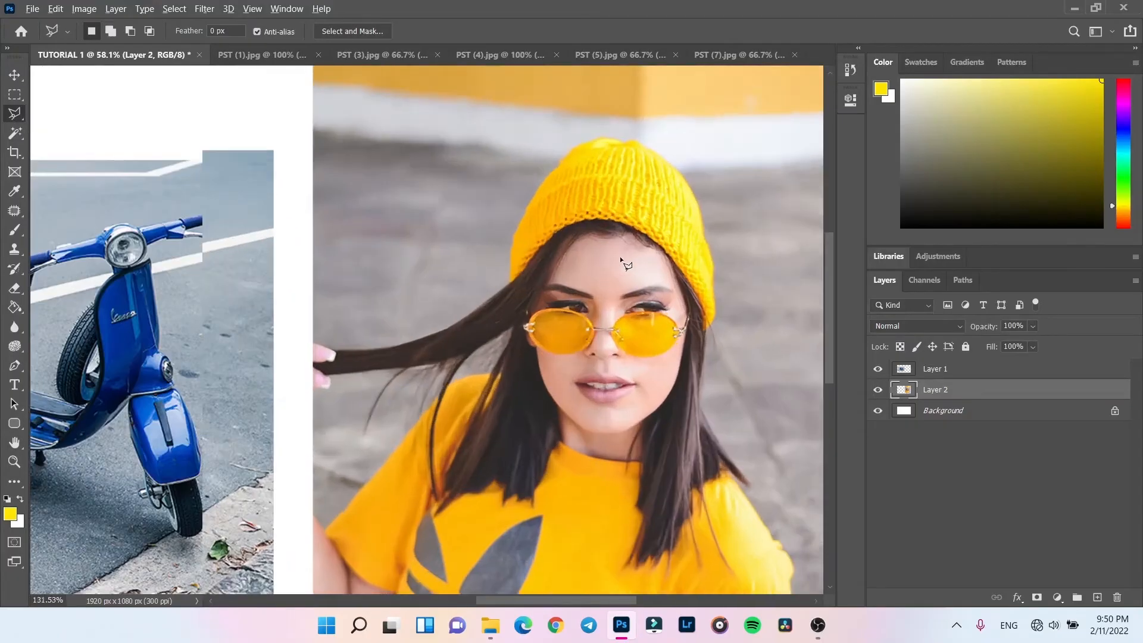
pyautogui.scroll(3, 620, 257)
pyautogui.moveTo(687, 200); pyautogui.dragTo(466, 238)
pyautogui.scroll(-2, 480, 240)
pyautogui.moveTo(398, 245); pyautogui.dragTo(462, 247)
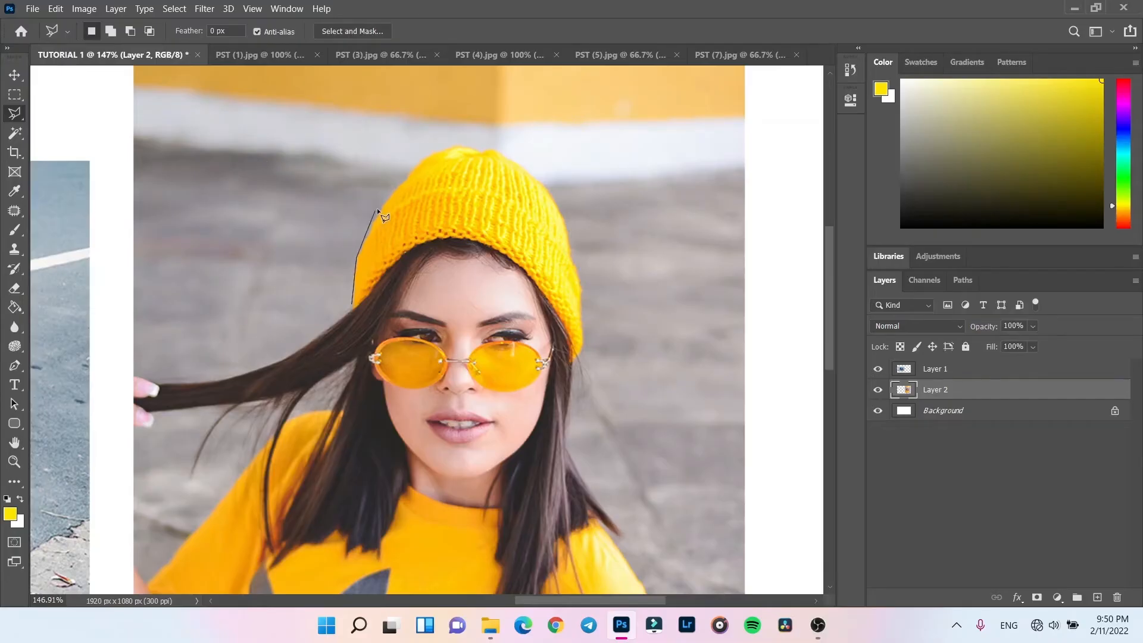
pyautogui.click(406, 176)
pyautogui.click(431, 154)
pyautogui.click(506, 156)
pyautogui.click(537, 177)
pyautogui.click(570, 356)
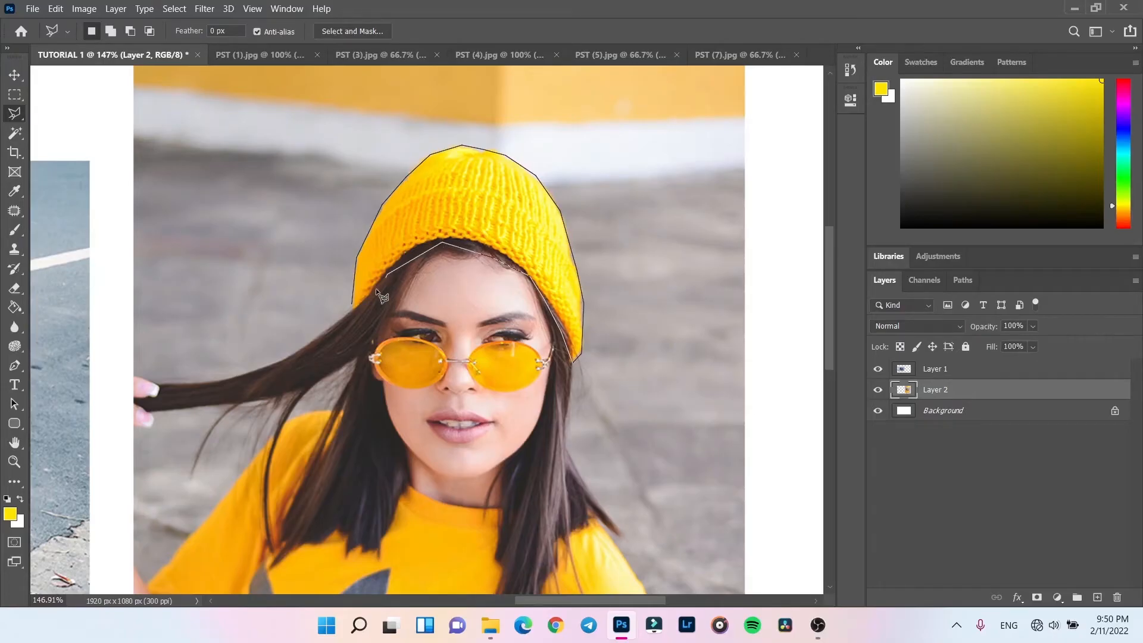
pyautogui.click(354, 307)
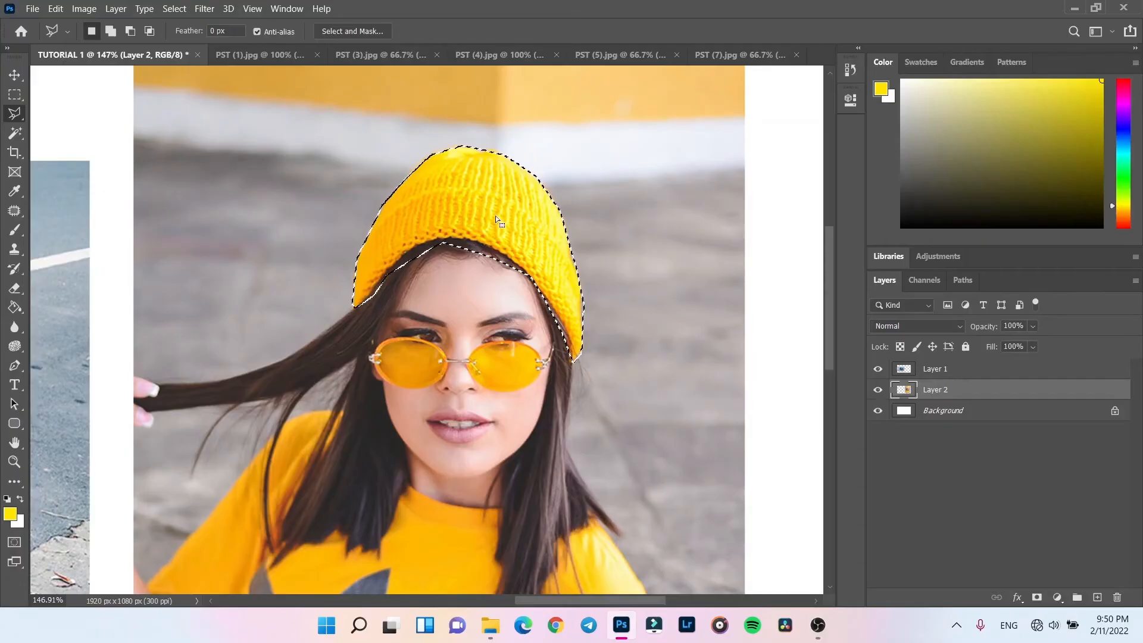
# Step: Try moving the selected hat area of Layer 2 toward the scooter photo, and undo the move
pyautogui.scroll(-4, 495, 216)
pyautogui.scroll(3, 494, 215)
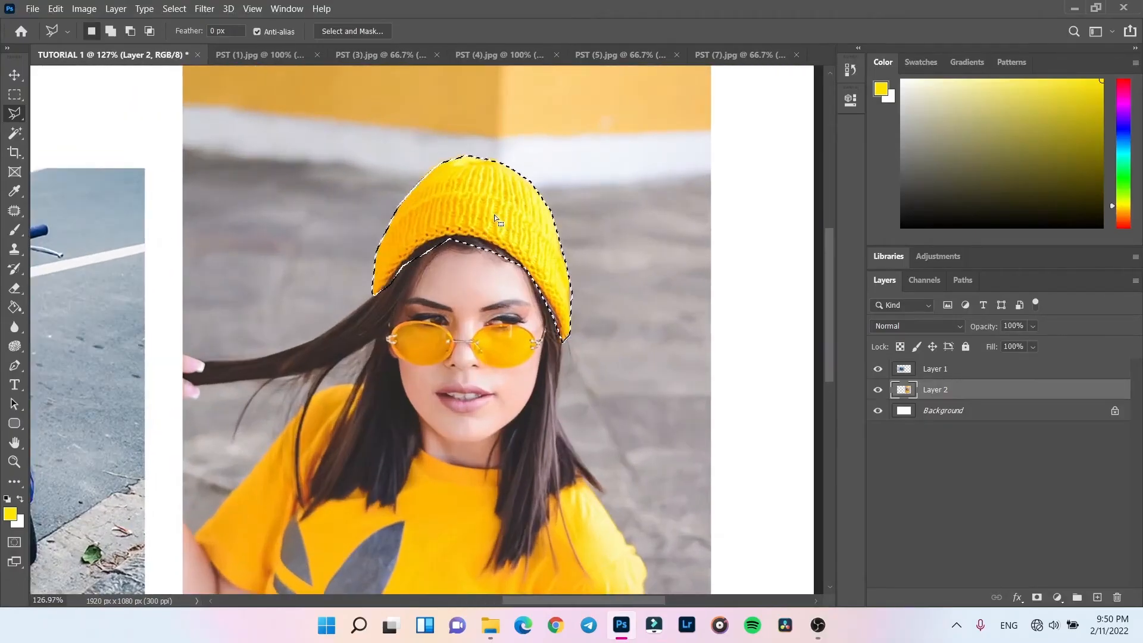
pyautogui.click(14, 74)
pyautogui.moveTo(459, 208); pyautogui.dragTo(182, 248)
pyautogui.scroll(-2, 224, 189)
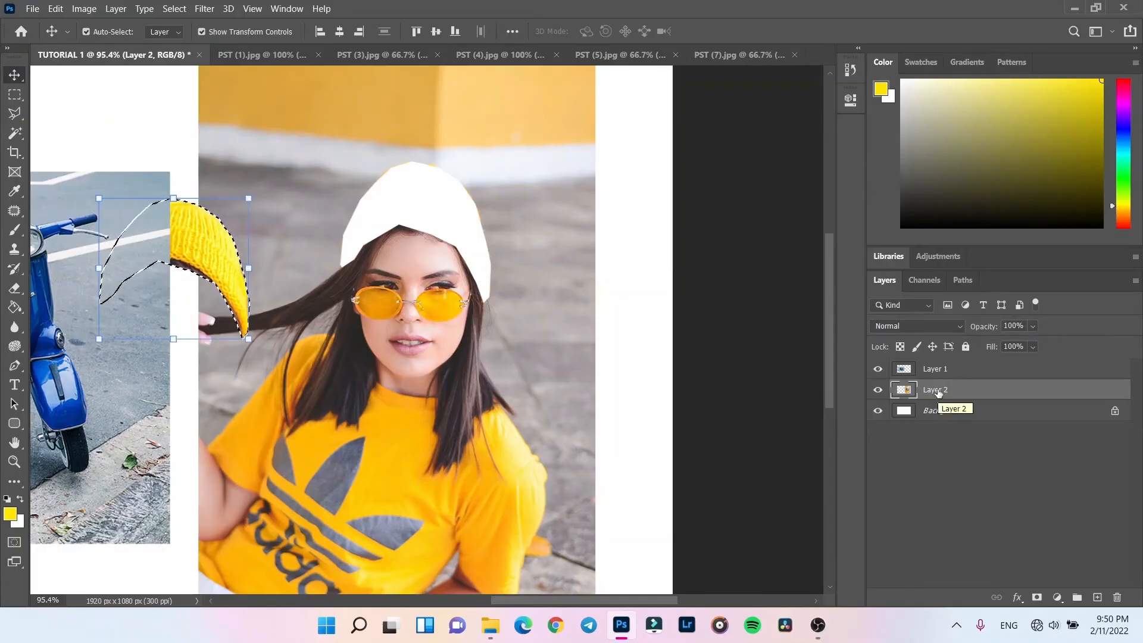
pyautogui.hotkey('ctrl', 'z')
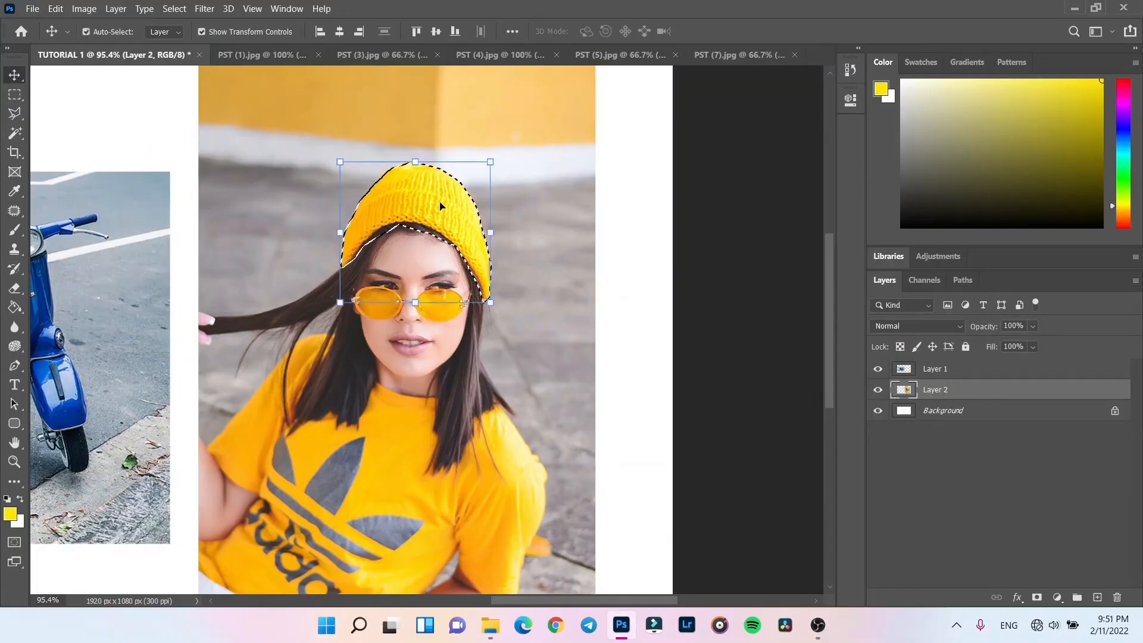
# Step: Switch to the Rectangular Marquee tool and clear the polygonal selection around the hat with Deselect
pyautogui.press('m')
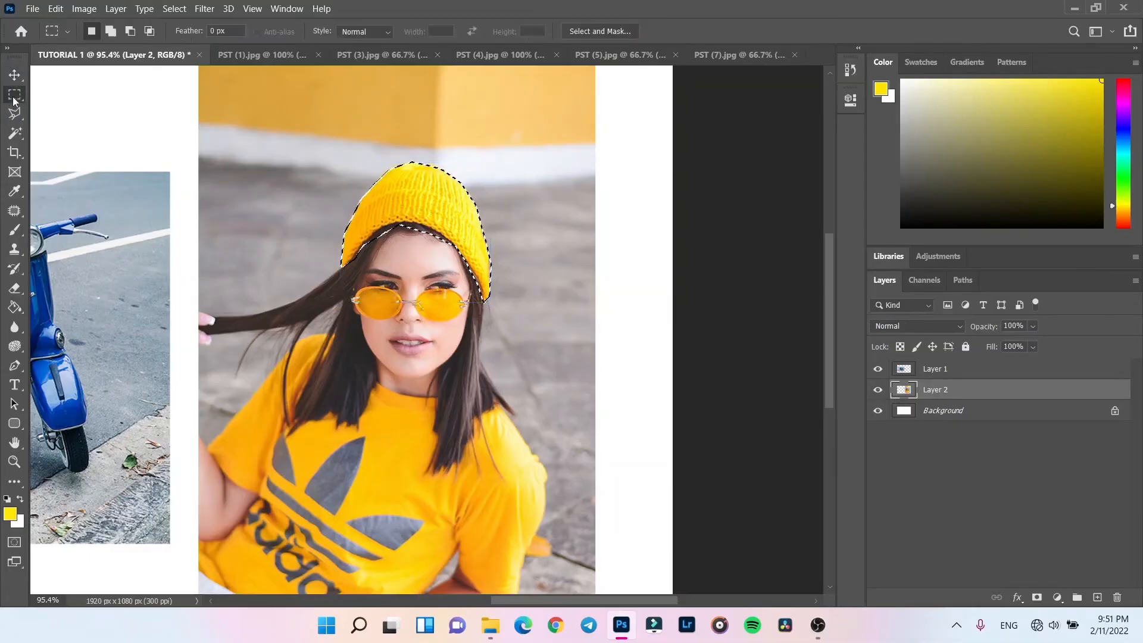
pyautogui.rightClick(443, 187)
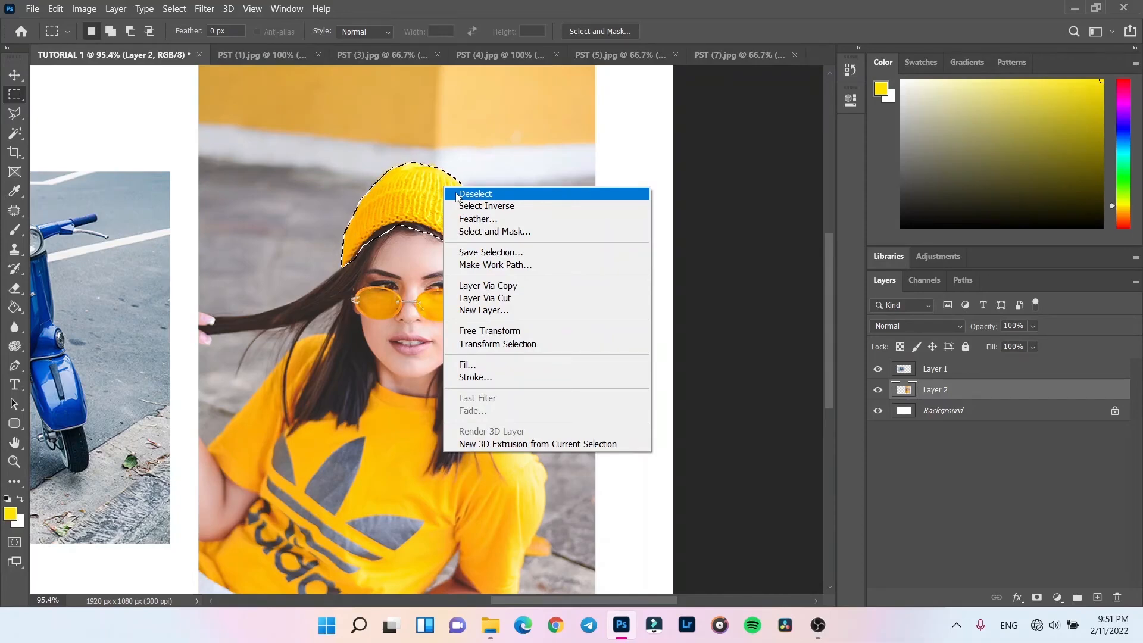
pyautogui.click(456, 195)
pyautogui.hotkey('ctrl', 'z')
pyautogui.hotkey('ctrl', 'd')
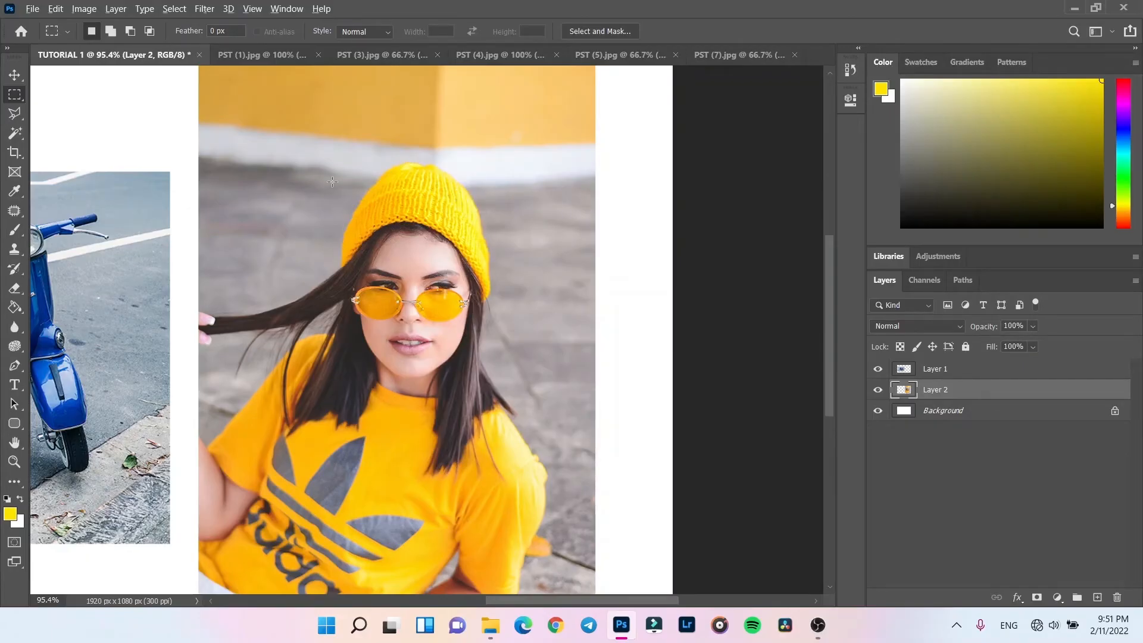
# Step: Switch from the Polygonal Lasso to the Magnetic Lasso tool for selecting on the portrait of Layer 2
pyautogui.scroll(-1, 354, 187)
pyautogui.click(14, 117)
pyautogui.rightClick(13, 117)
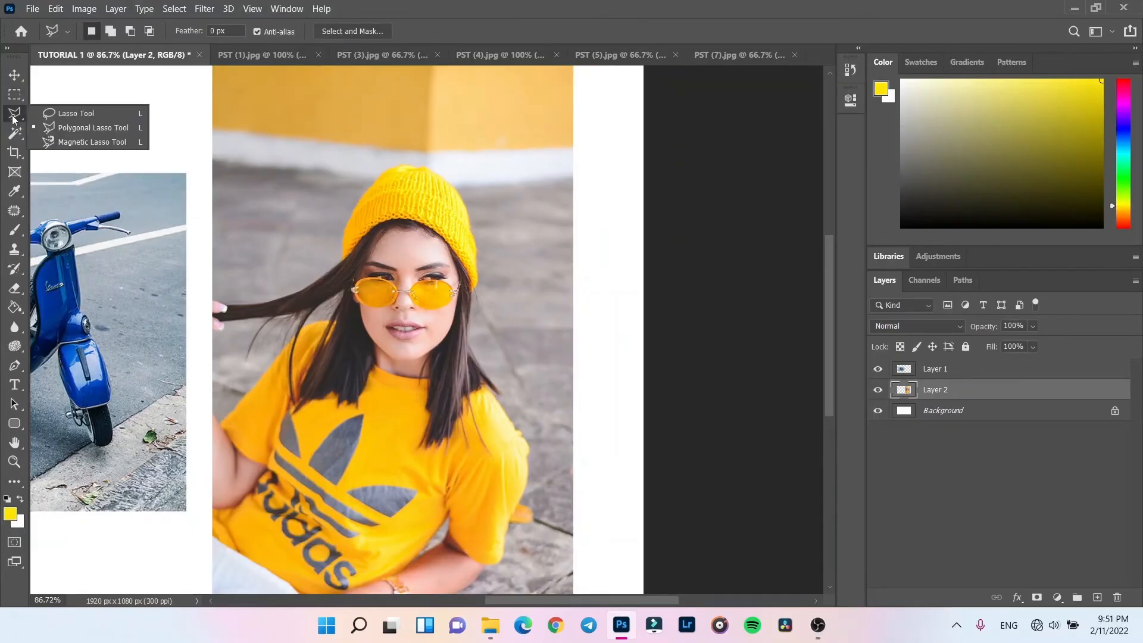
pyautogui.click(70, 143)
pyautogui.scroll(4, 464, 234)
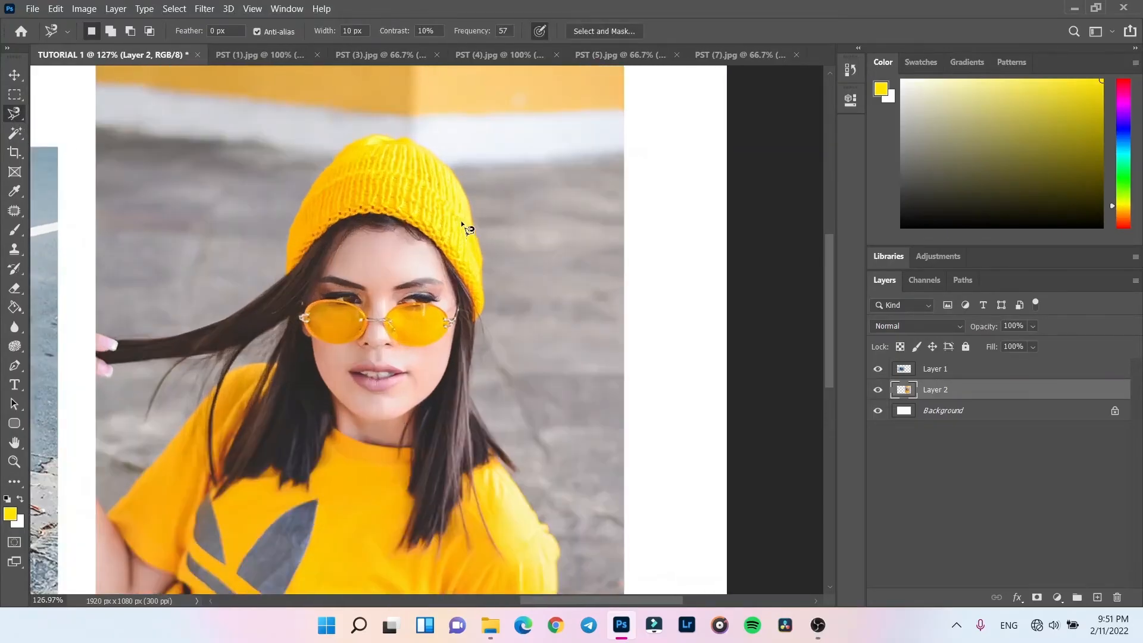
# Step: Trace the woman's hat, head and hair on Layer 2 into a closed Magnetic Lasso selection
pyautogui.scroll(-4, 462, 224)
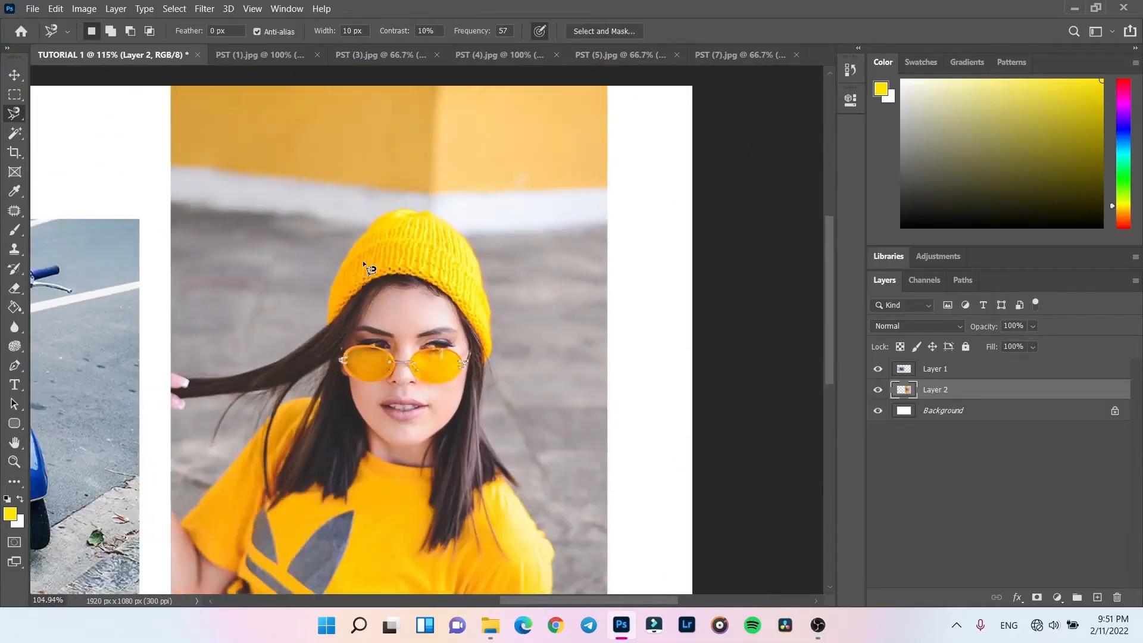
pyautogui.moveTo(346, 244); pyautogui.dragTo(313, 189)
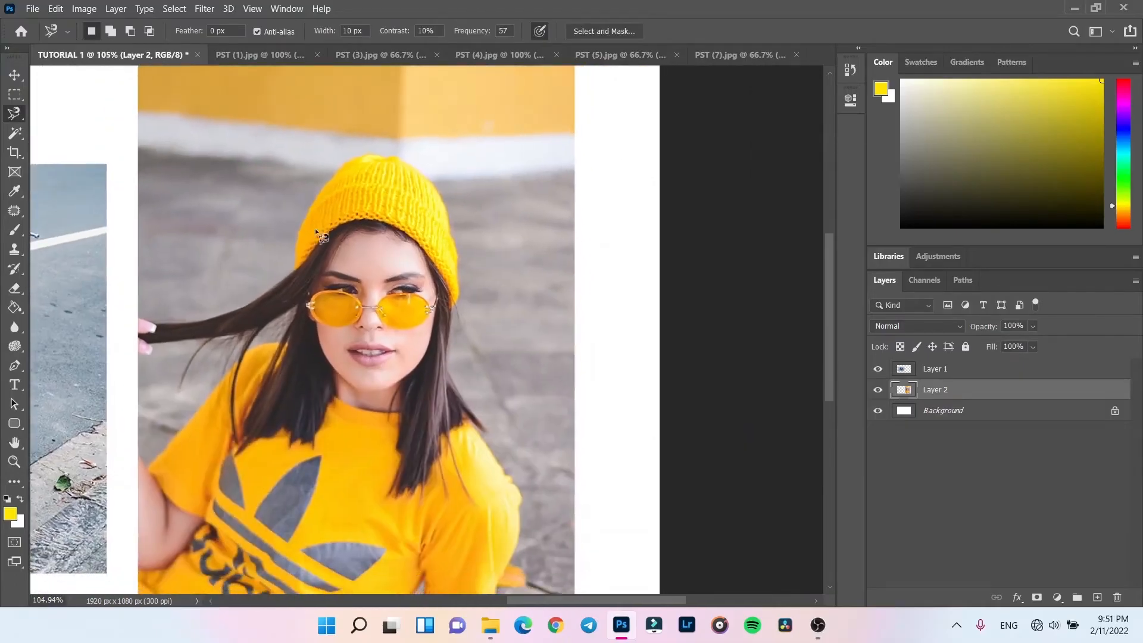
pyautogui.click(293, 268)
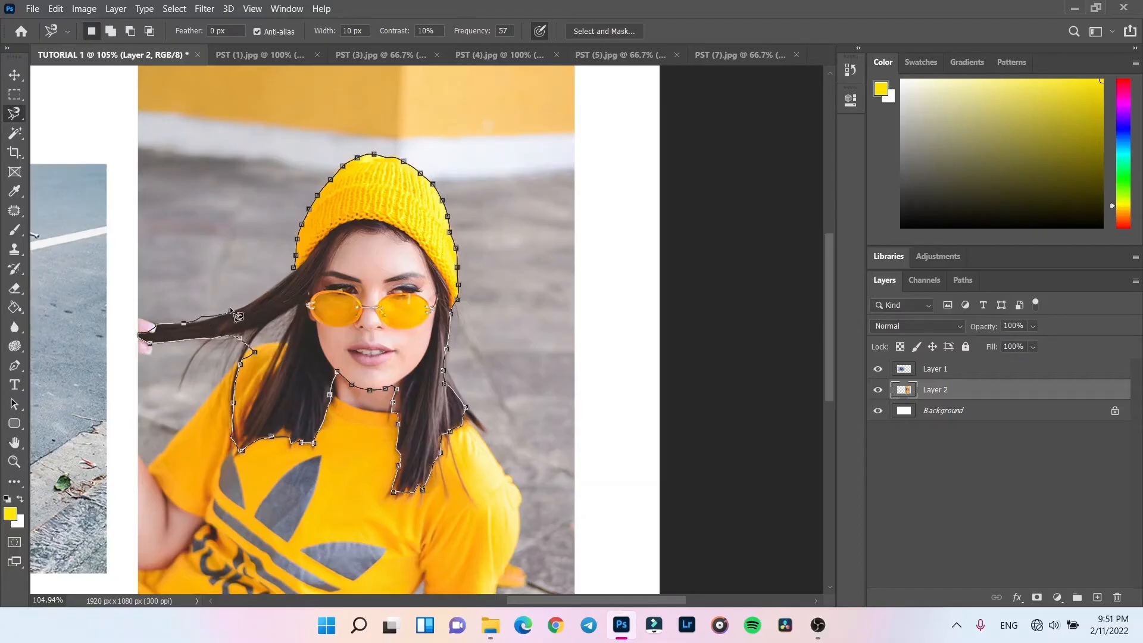
pyautogui.click(296, 265)
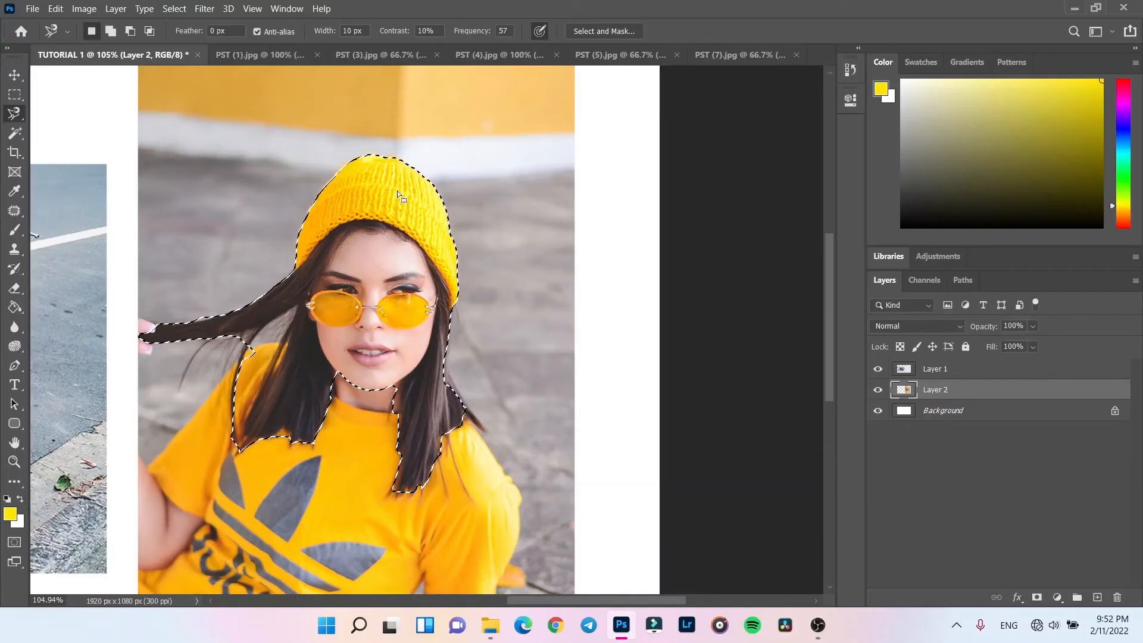
# Step: Copy the selected hat, head and hair from Layer 2 onto a new layer with Layer Via Copy
pyautogui.rightClick(14, 119)
pyautogui.click(13, 119)
pyautogui.rightClick(14, 117)
pyautogui.click(14, 117)
pyautogui.rightClick(390, 237)
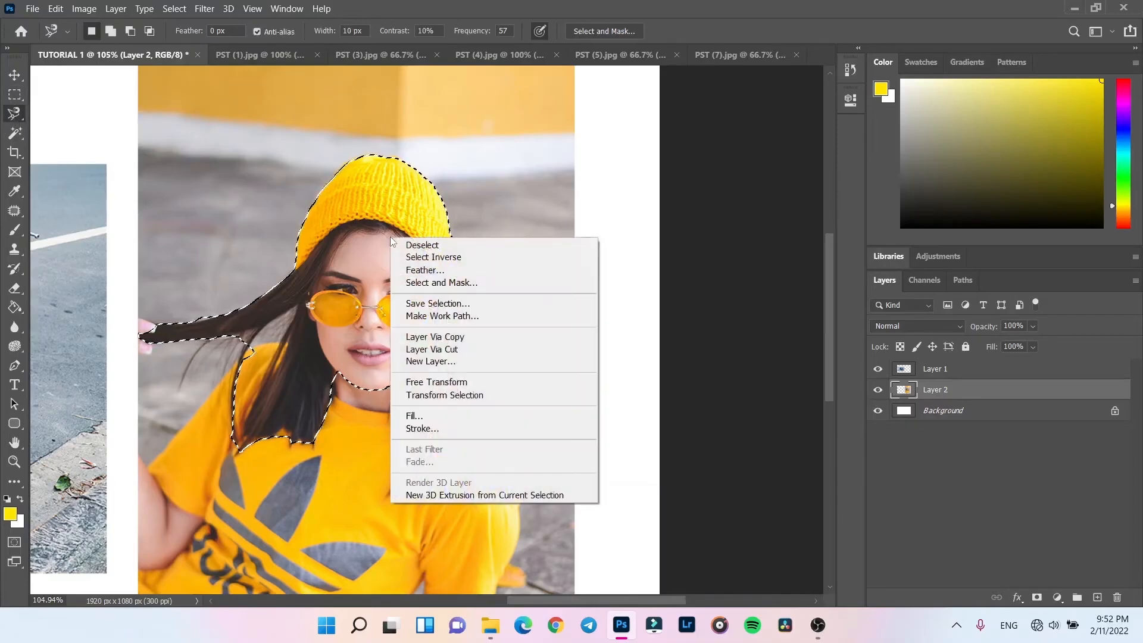
pyautogui.click(457, 338)
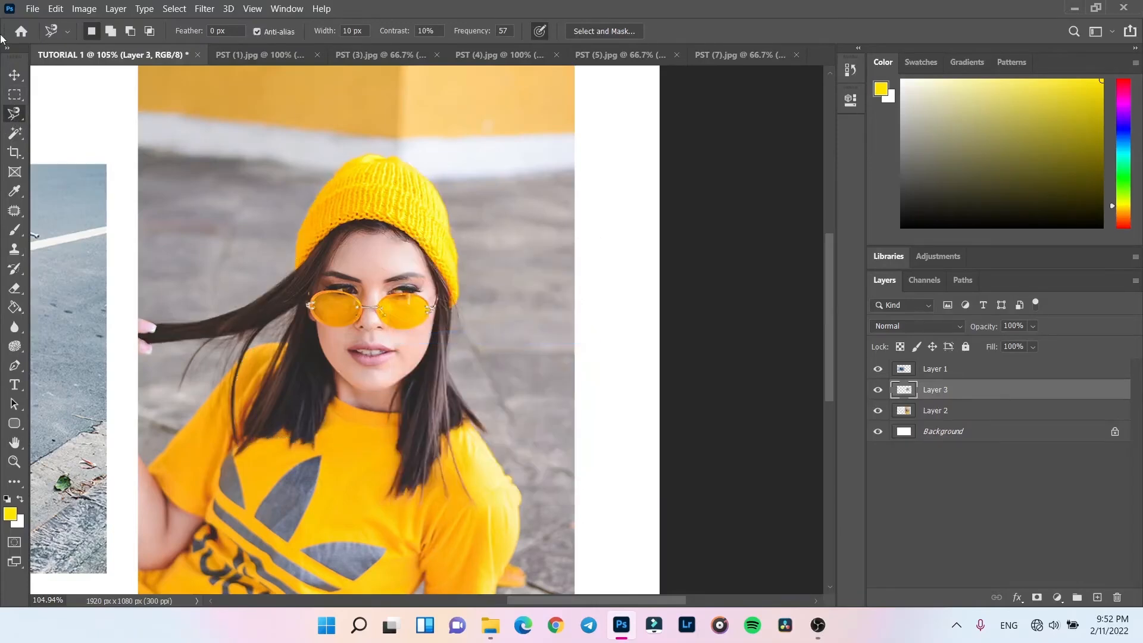
# Step: Move the copied head up and to the right of the original with the Move tool and examine its cut-out edges
pyautogui.click(16, 79)
pyautogui.moveTo(332, 193); pyautogui.dragTo(608, 84)
pyautogui.scroll(5, 617, 115)
pyautogui.scroll(1, 617, 116)
pyautogui.scroll(-2, 617, 116)
pyautogui.moveTo(632, 309); pyautogui.dragTo(572, 137)
pyautogui.moveTo(573, 354); pyautogui.dragTo(571, 348)
pyautogui.moveTo(390, 301); pyautogui.dragTo(482, 463)
pyautogui.moveTo(447, 253); pyautogui.dragTo(359, 114)
pyautogui.moveTo(573, 538); pyautogui.dragTo(567, 396)
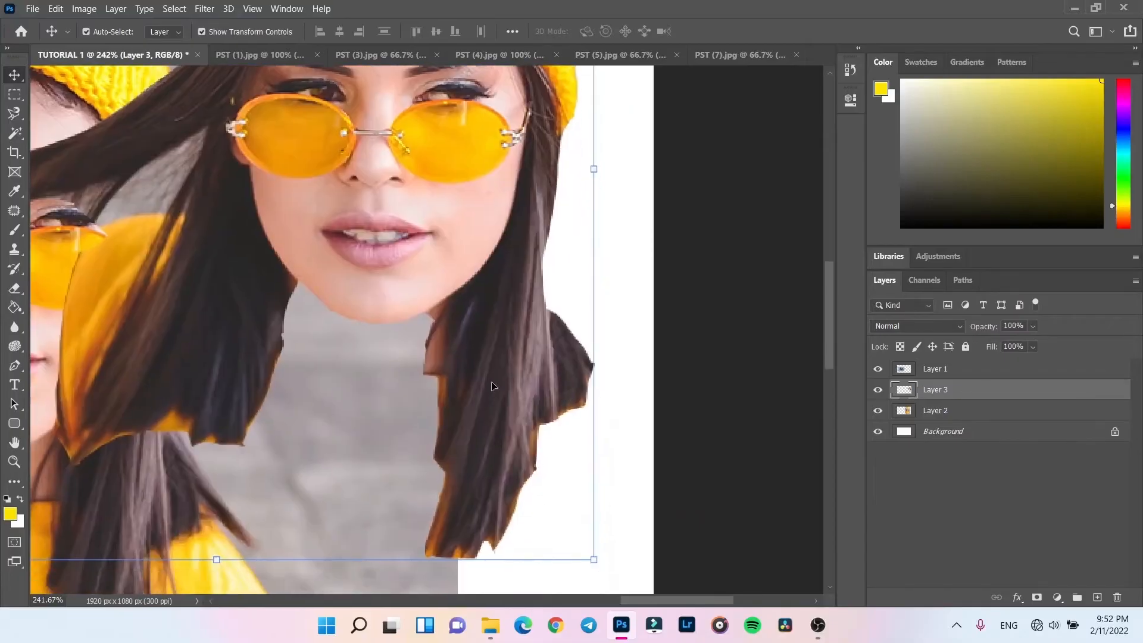
pyautogui.moveTo(492, 386); pyautogui.dragTo(531, 528)
pyautogui.moveTo(535, 340); pyautogui.dragTo(548, 438)
pyautogui.scroll(-6, 545, 378)
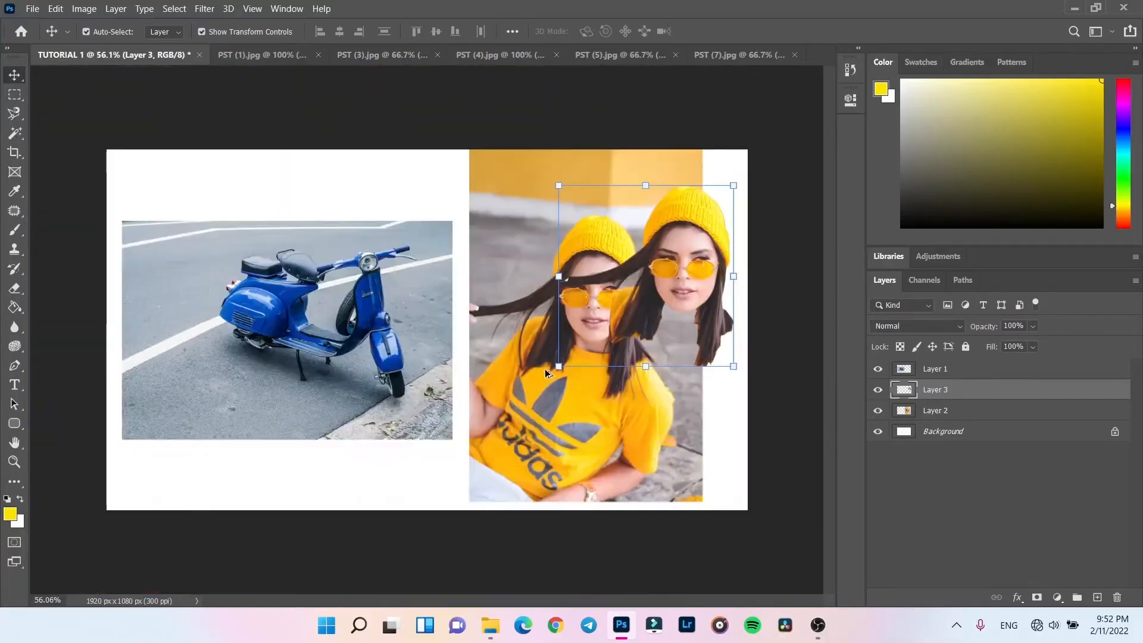
# Step: Move the copied head onto the scooter photo and bring Layer 3 above Layer 1 in the stacking order
pyautogui.moveTo(554, 316); pyautogui.dragTo(379, 259)
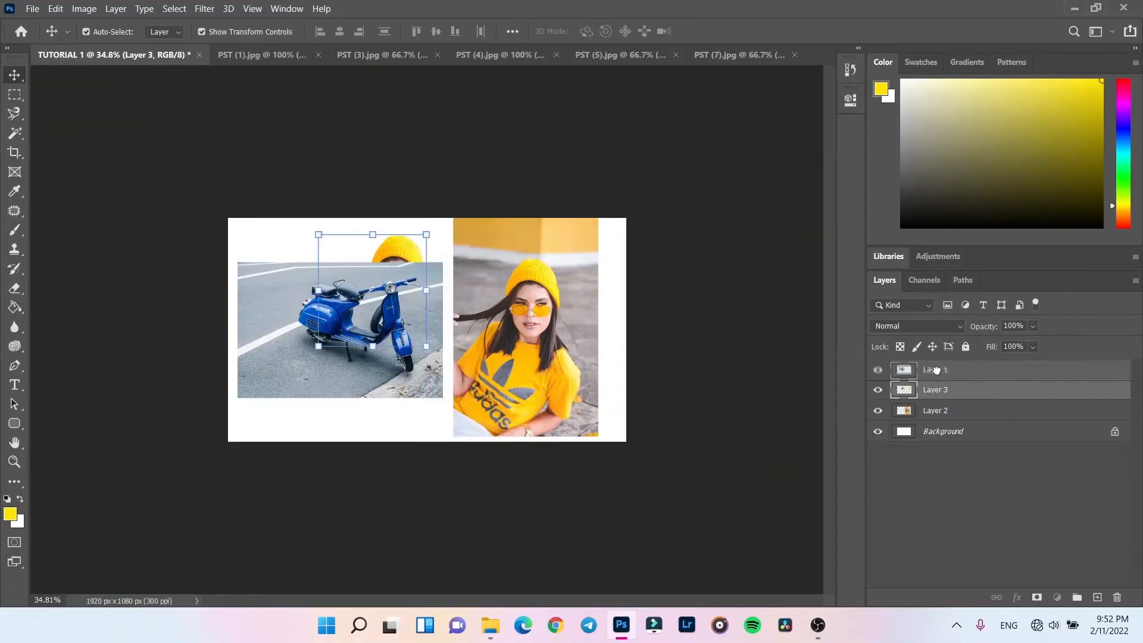
pyautogui.moveTo(934, 407); pyautogui.dragTo(921, 365)
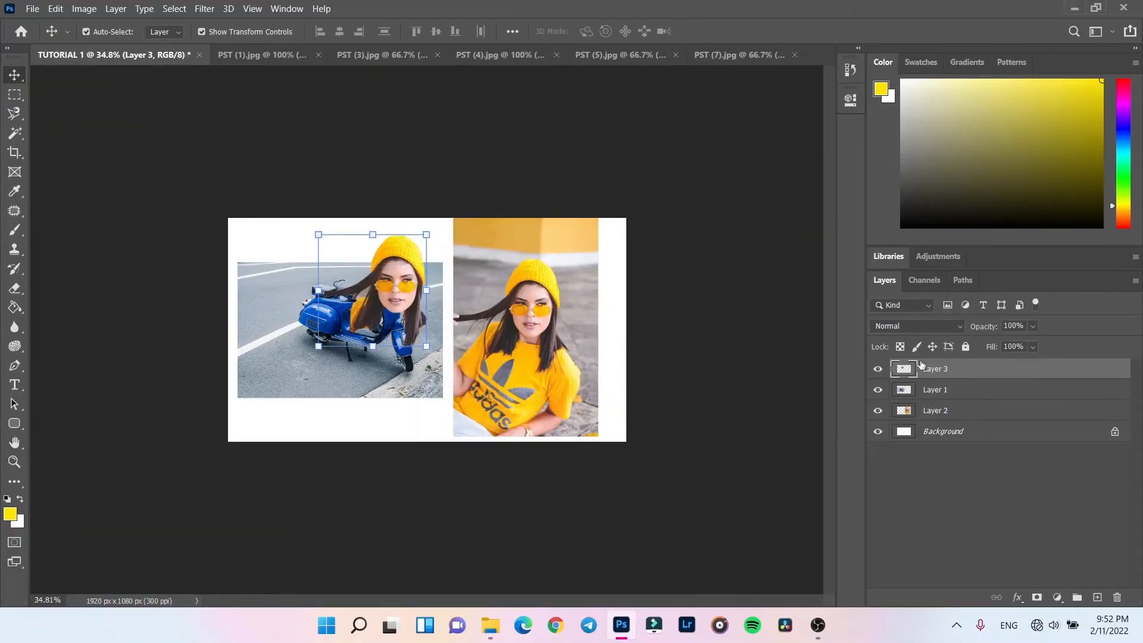
# Step: Enlarge the copied head on Layer 3 so it covers most of the scooter photo, and apply the transform
pyautogui.moveTo(371, 268); pyautogui.dragTo(344, 260)
pyautogui.press('Return')
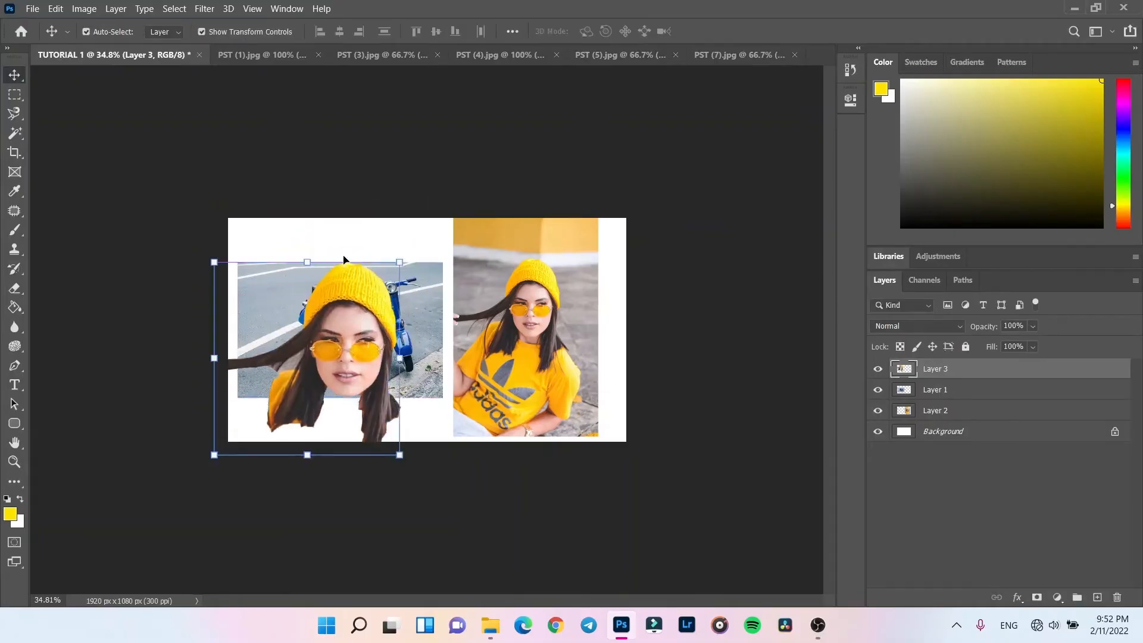
pyautogui.scroll(5, 344, 260)
pyautogui.moveTo(279, 349); pyautogui.dragTo(360, 234)
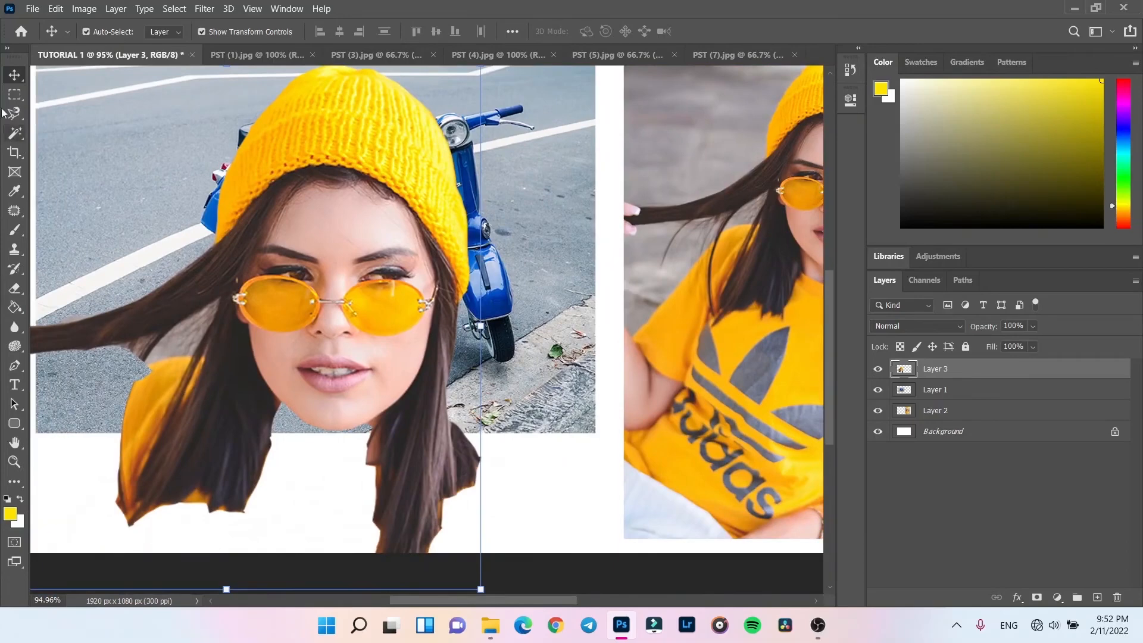
pyautogui.click(15, 96)
pyautogui.click(13, 120)
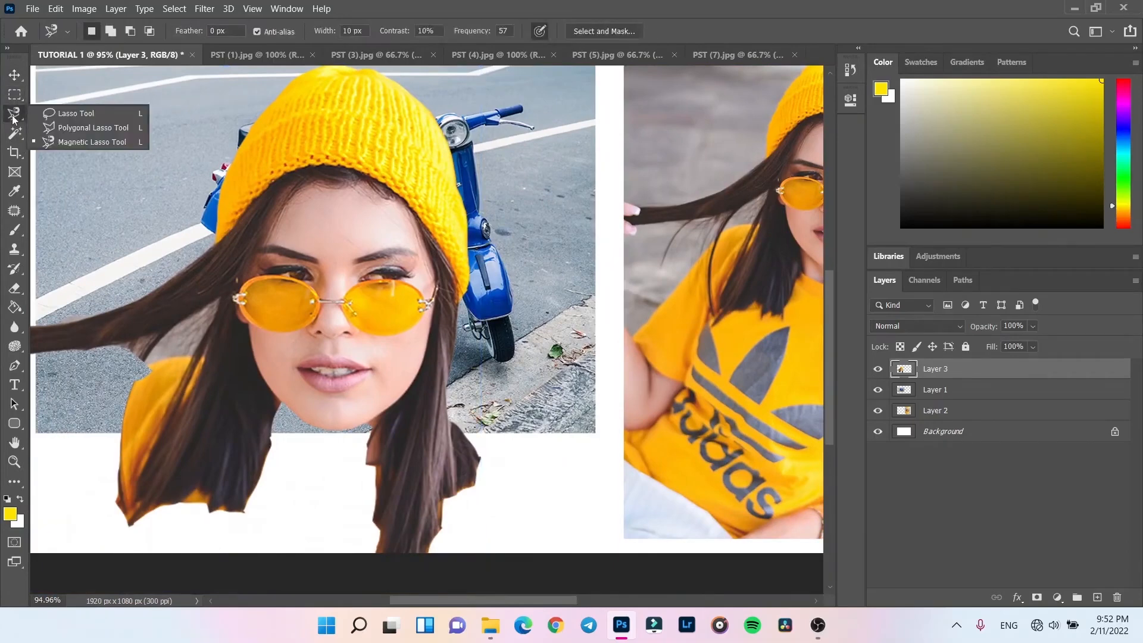
pyautogui.click(12, 76)
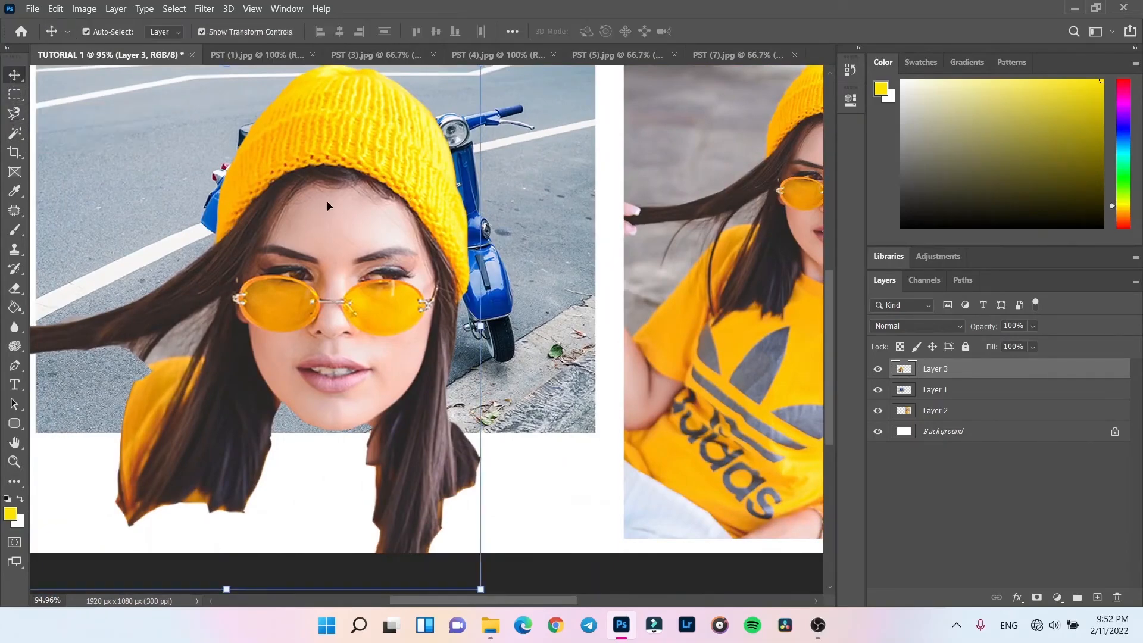
# Step: Move the enlarged head slightly up over the scooter photo, examine it, and delete Layer 3
pyautogui.scroll(-3, 328, 206)
pyautogui.moveTo(298, 297); pyautogui.dragTo(298, 253)
pyautogui.scroll(6, 299, 247)
pyautogui.scroll(-2, 253, 232)
pyautogui.moveTo(244, 301); pyautogui.dragTo(472, 210)
pyautogui.scroll(-2, 519, 316)
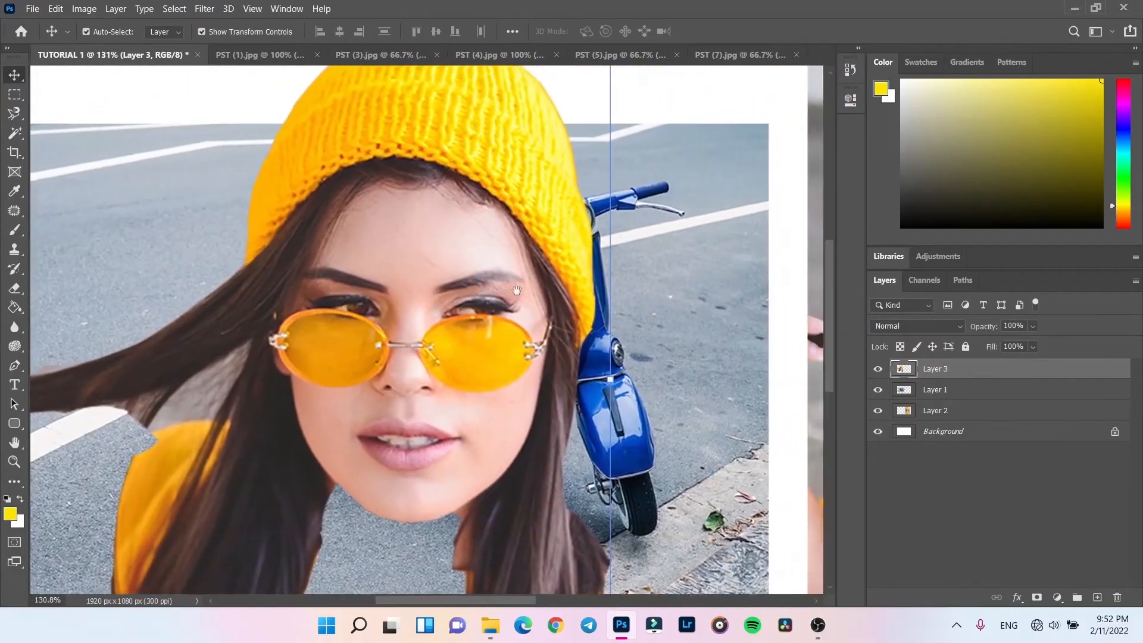
pyautogui.scroll(-4, 519, 317)
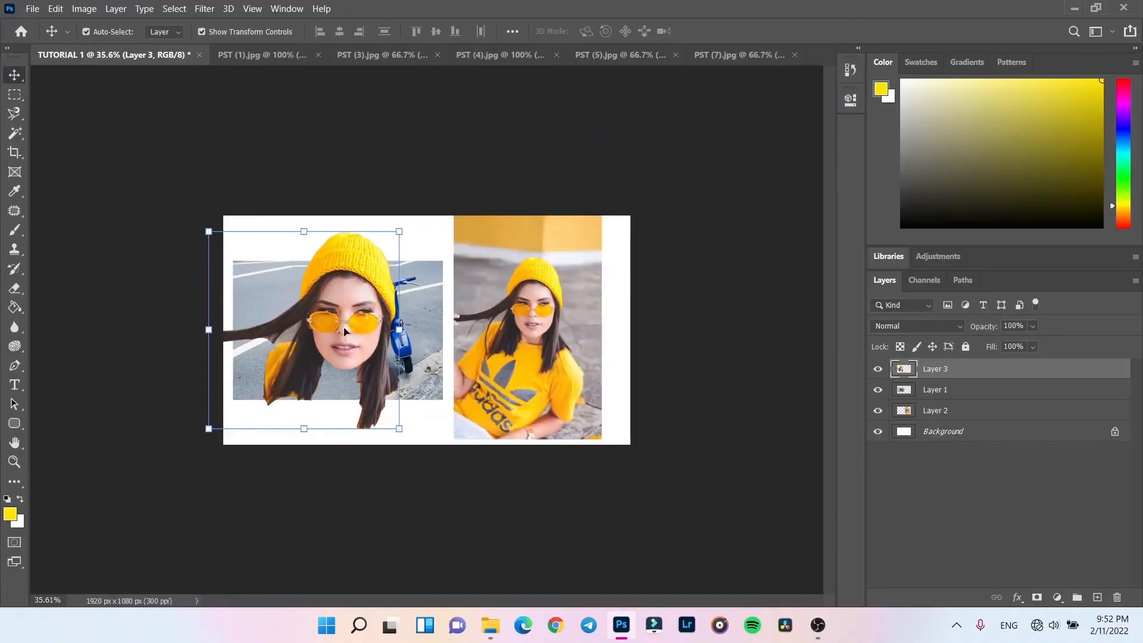
pyautogui.press('Delete')
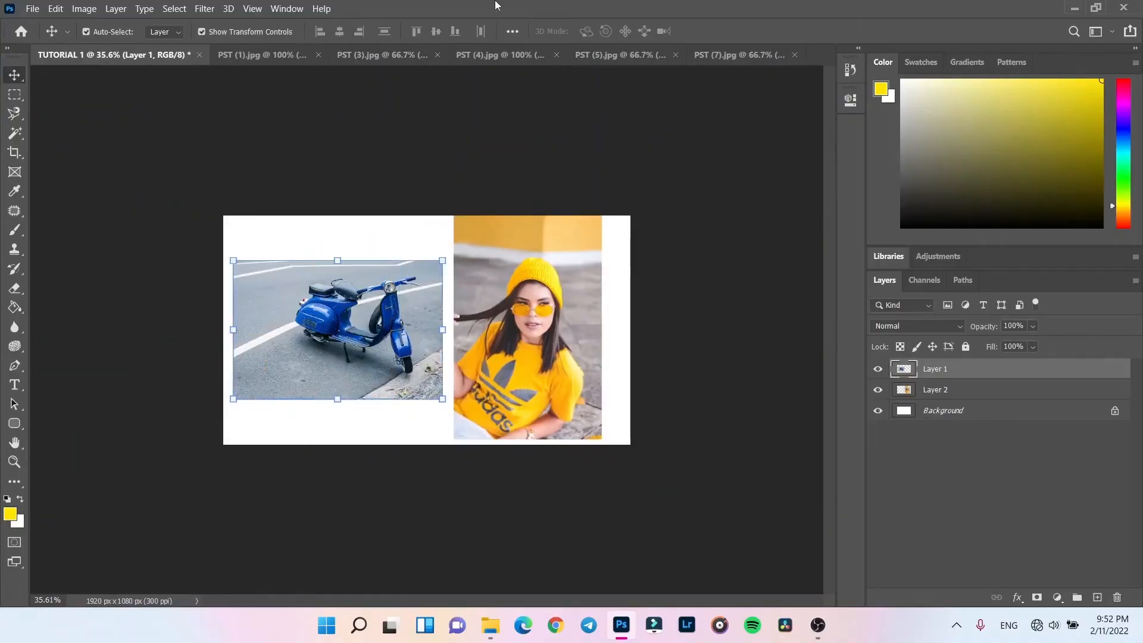
# Step: Switch from the Magnetic Lasso back to the freehand Lasso tool
pyautogui.click(14, 113)
pyautogui.rightClick(13, 114)
pyautogui.click(48, 113)
# Step: Switch from the Magic Wand to the Object Selection tool
pyautogui.click(13, 134)
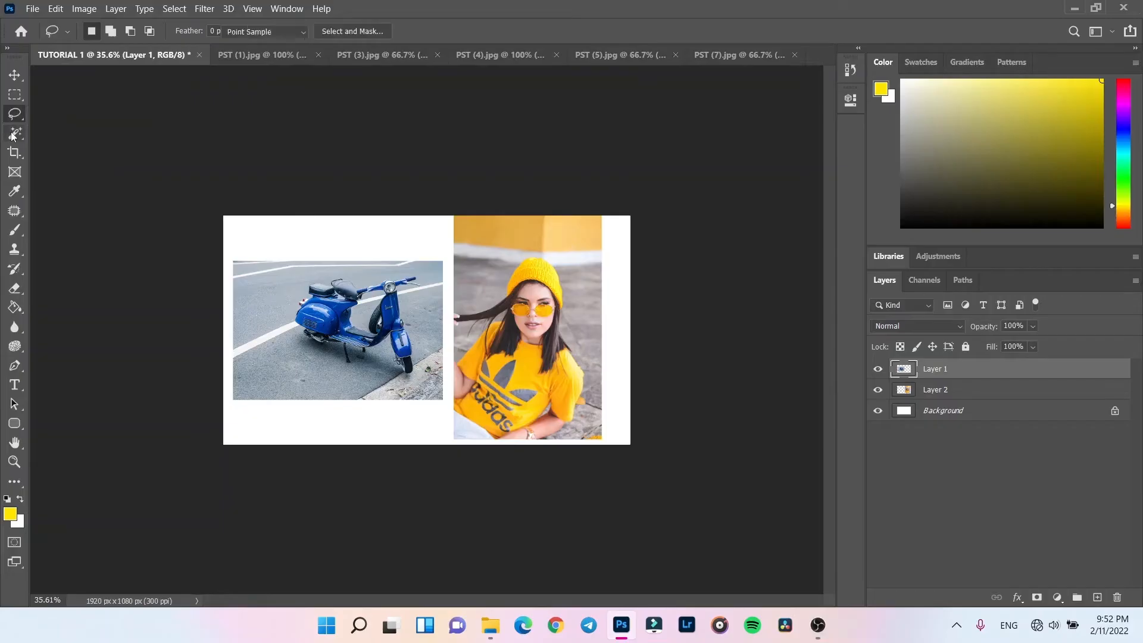
pyautogui.rightClick(13, 136)
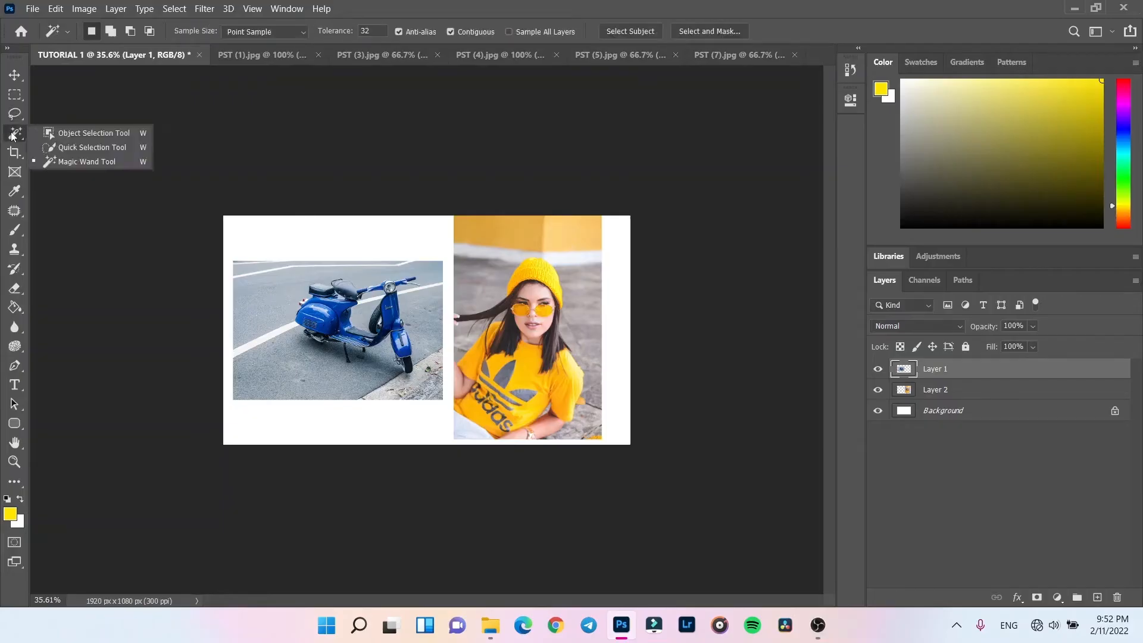
pyautogui.click(92, 136)
pyautogui.rightClick(15, 139)
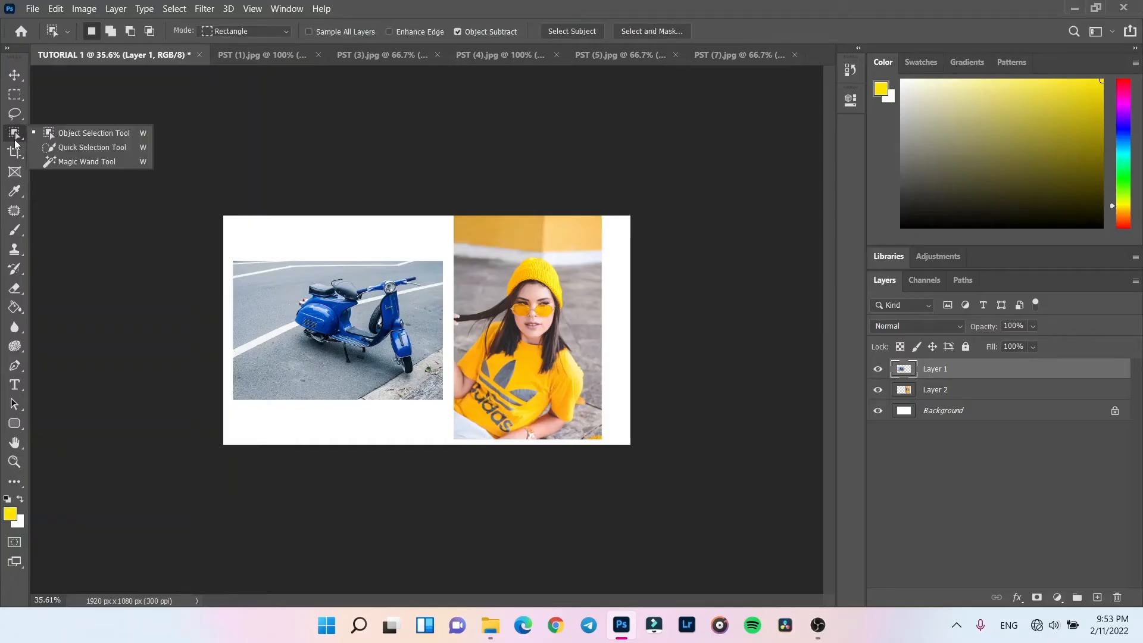
pyautogui.click(57, 138)
# Step: Select the blue scooter on Layer 1 by framing it with a rectangular Object Selection area
pyautogui.scroll(4, 268, 229)
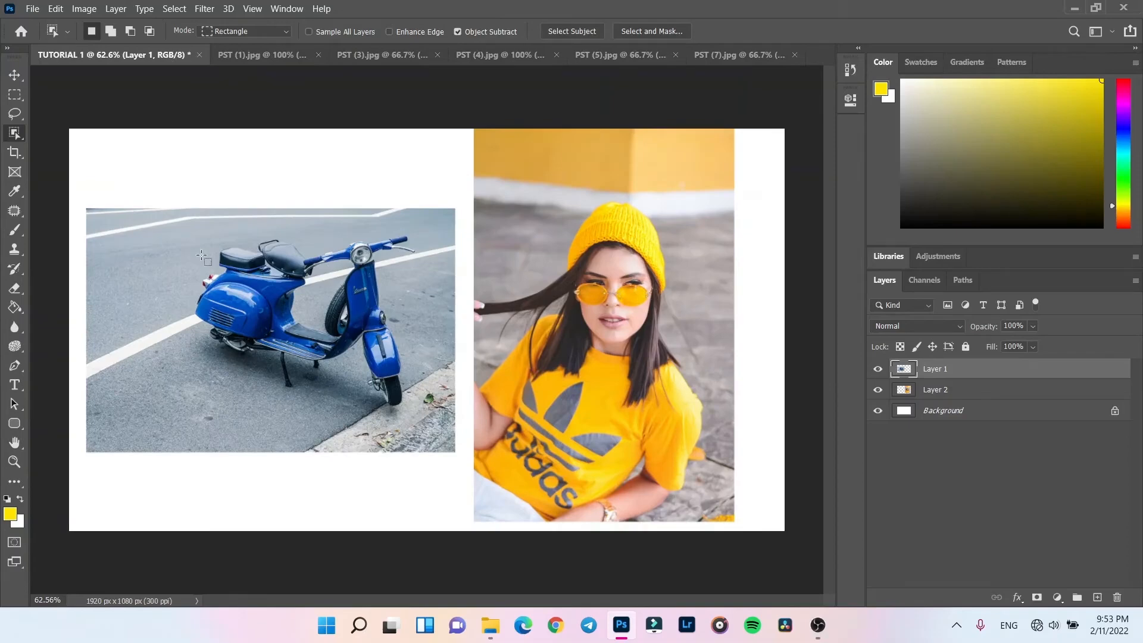
pyautogui.scroll(1, 256, 232)
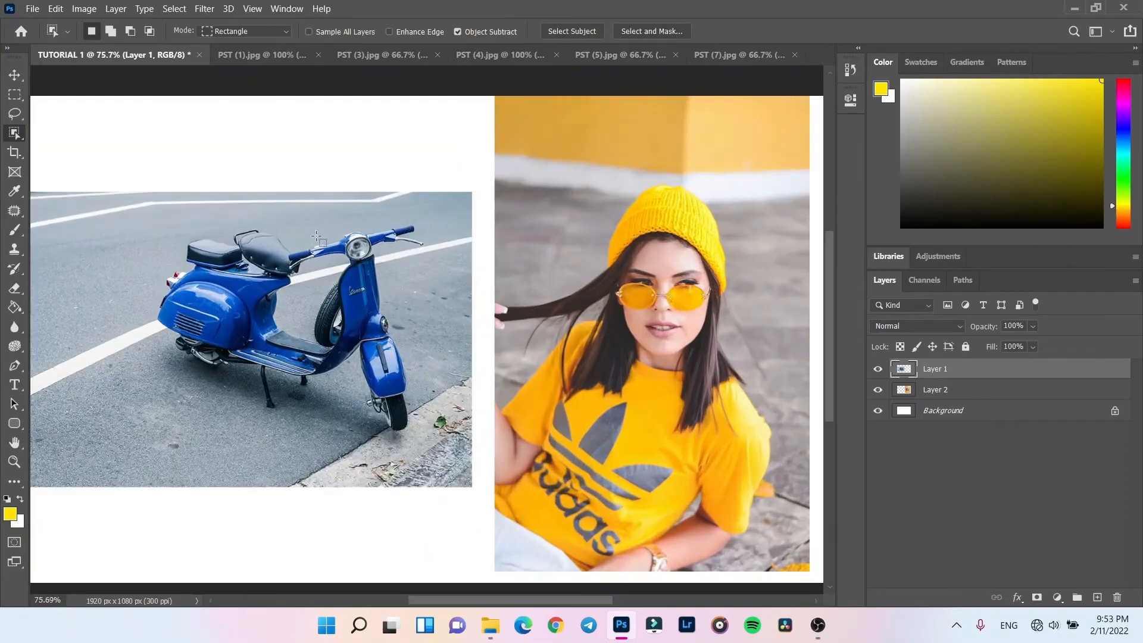
pyautogui.moveTo(134, 208)
pyautogui.mouseDown()
pyautogui.moveTo(246, 275)
pyautogui.moveTo(428, 316)
pyautogui.moveTo(459, 451)
pyautogui.moveTo(453, 443)
pyautogui.mouseUp()
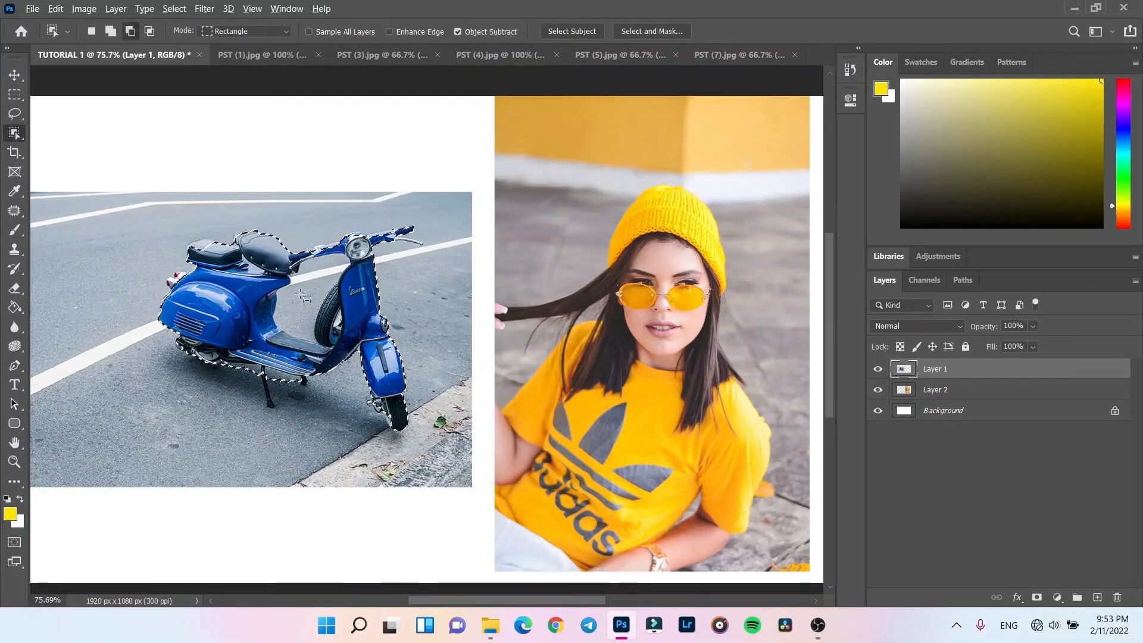
# Step: Examine the selection outline around the scooter's handlebars, seats, underside and front wheel for accuracy
pyautogui.scroll(3, 301, 293)
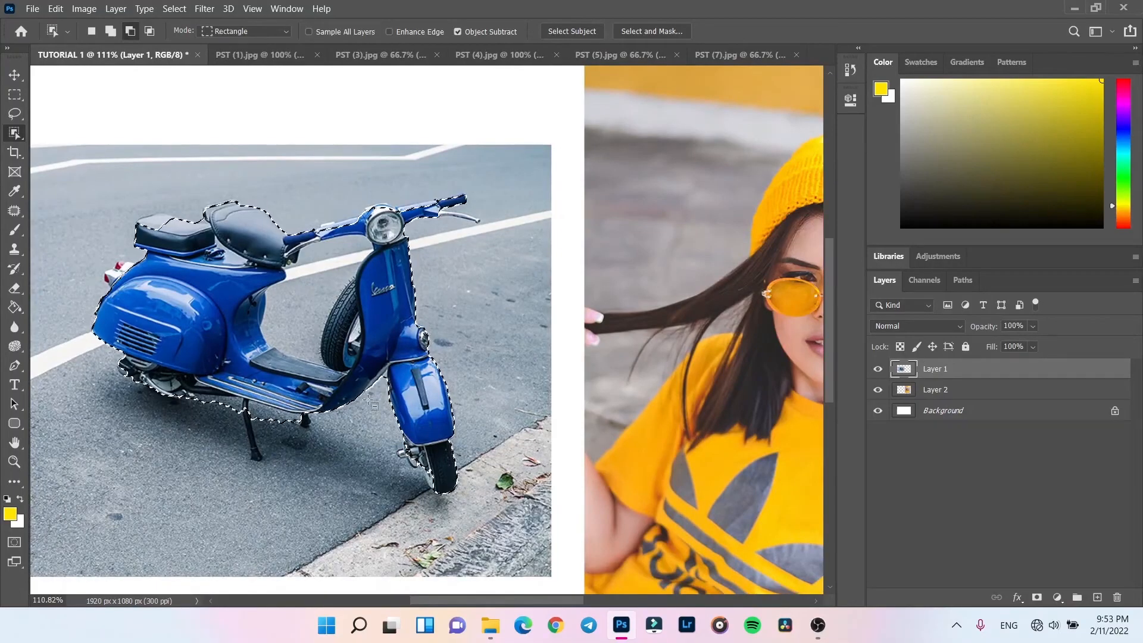
pyautogui.scroll(5, 417, 216)
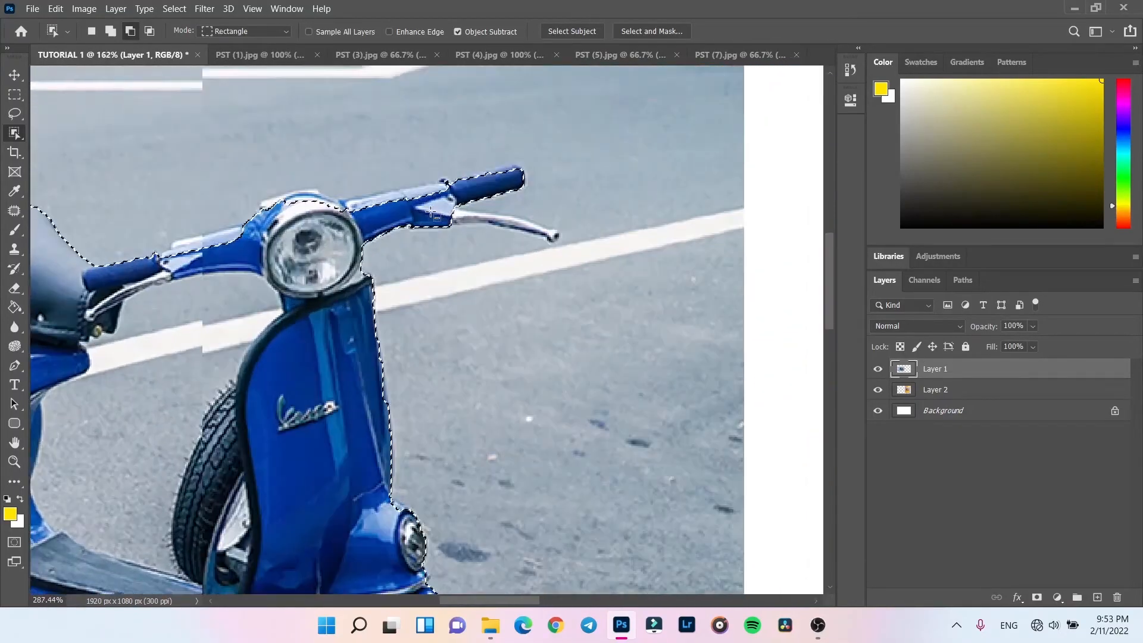
pyautogui.scroll(-4, 415, 214)
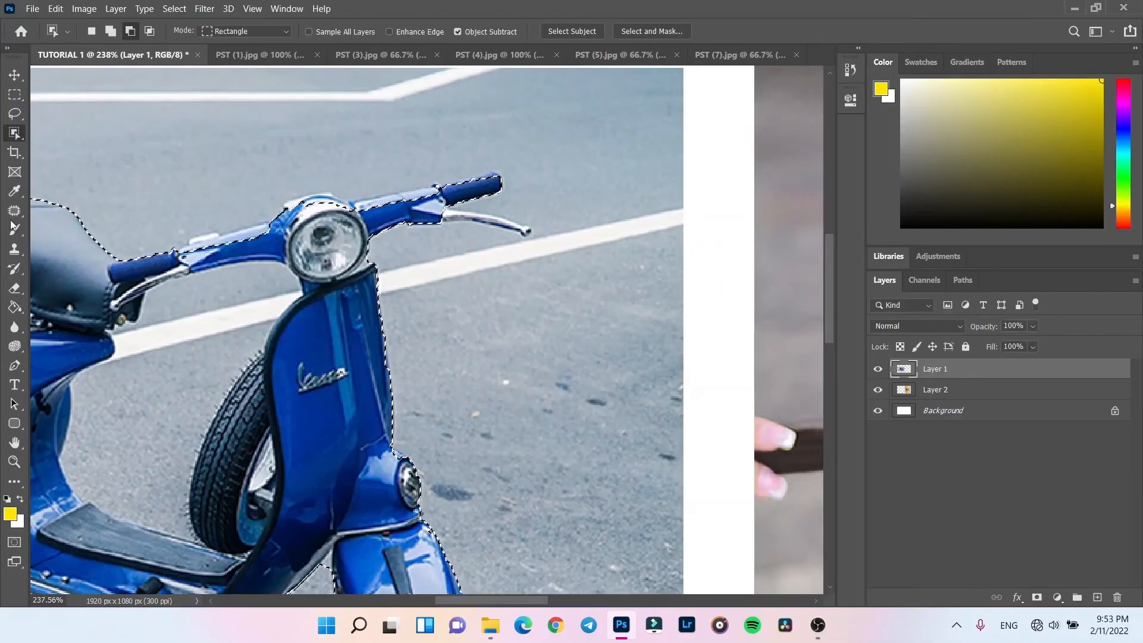
pyautogui.scroll(2, 206, 208)
pyautogui.hscroll(-5, 298, 226)
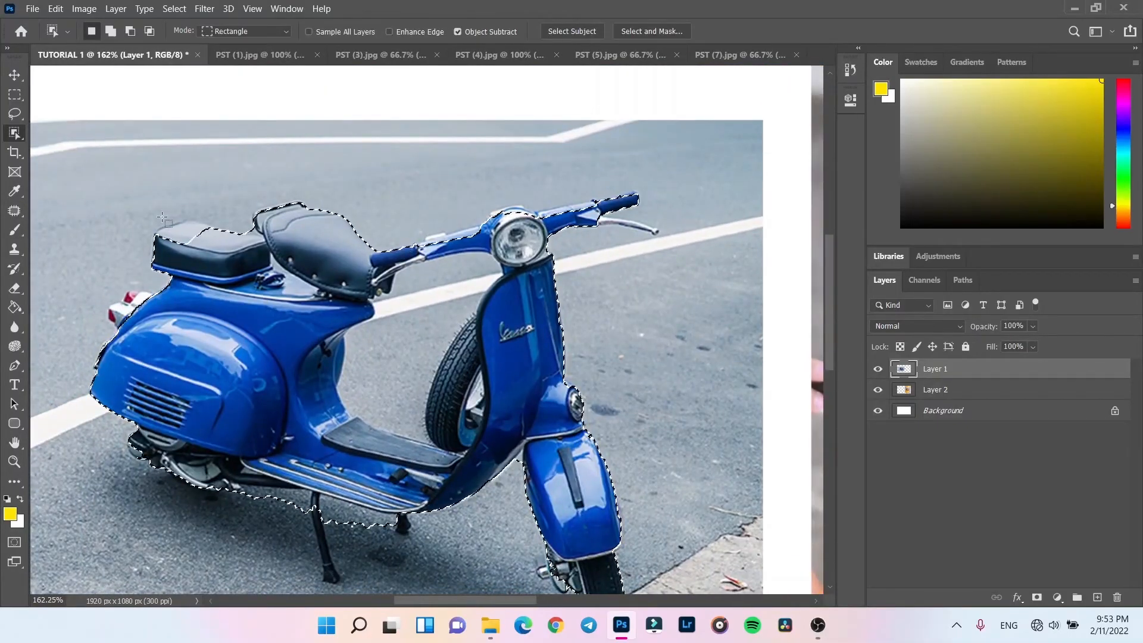
pyautogui.scroll(1, 179, 199)
pyautogui.scroll(5, 179, 200)
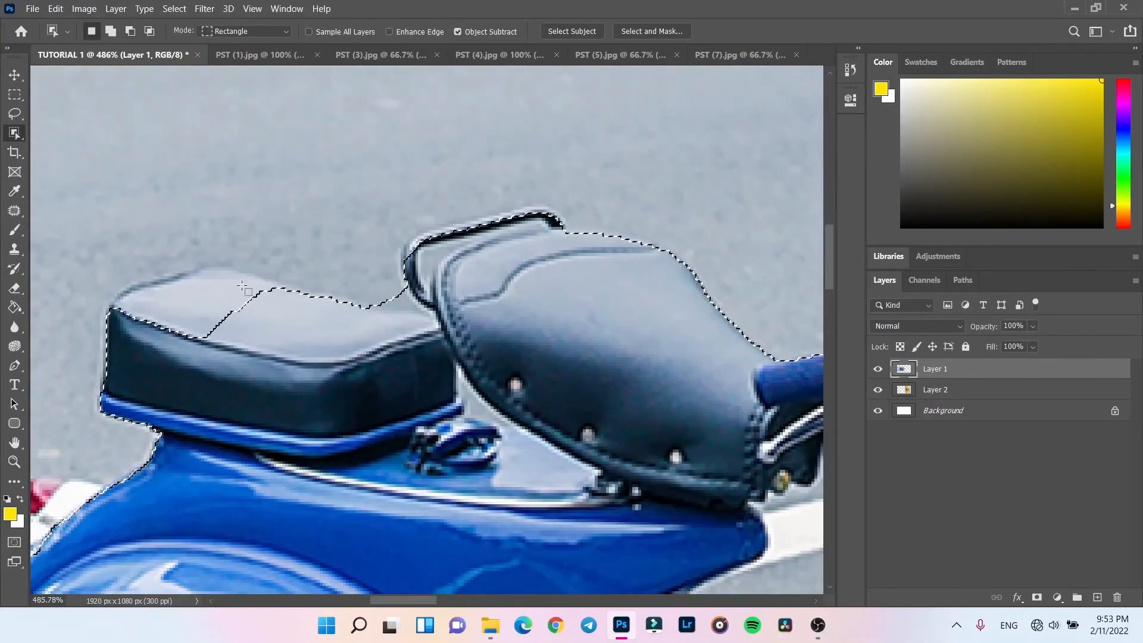
pyautogui.scroll(-5, 228, 257)
pyautogui.scroll(-3, 228, 258)
pyautogui.scroll(5, 350, 549)
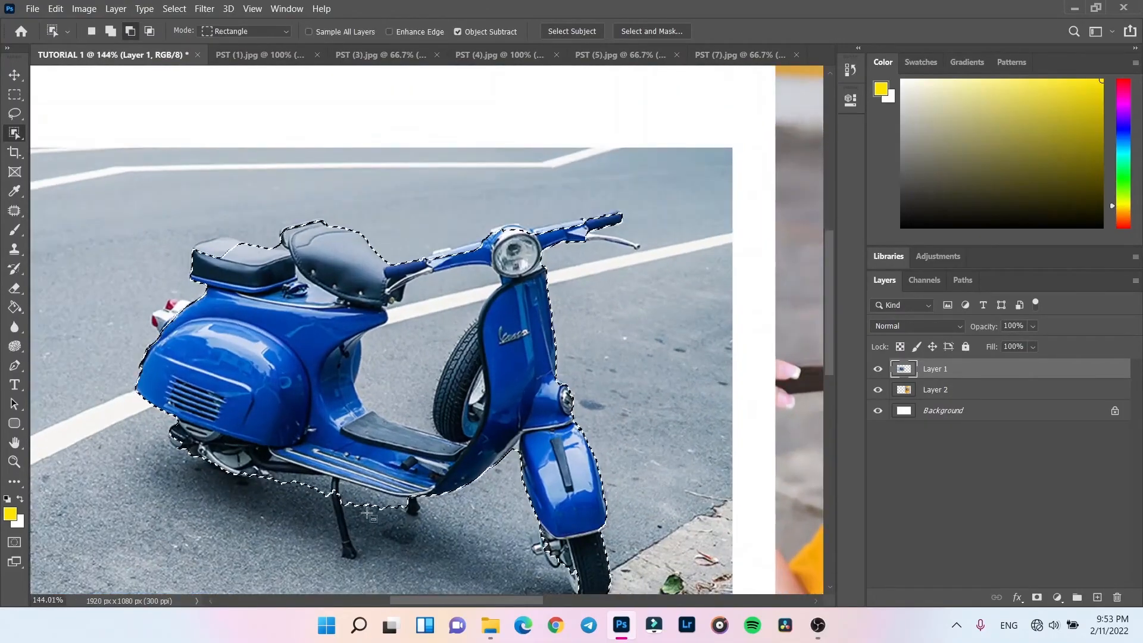
pyautogui.scroll(-3, 350, 549)
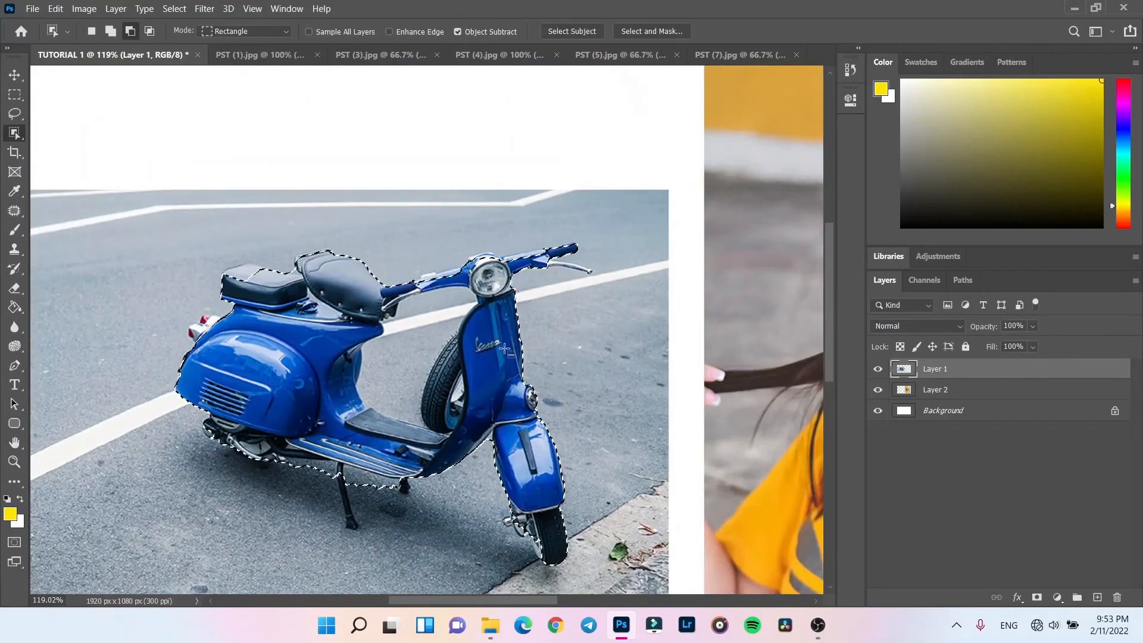
pyautogui.scroll(-1, 520, 418)
pyautogui.scroll(2, 519, 418)
pyautogui.scroll(-5, 494, 410)
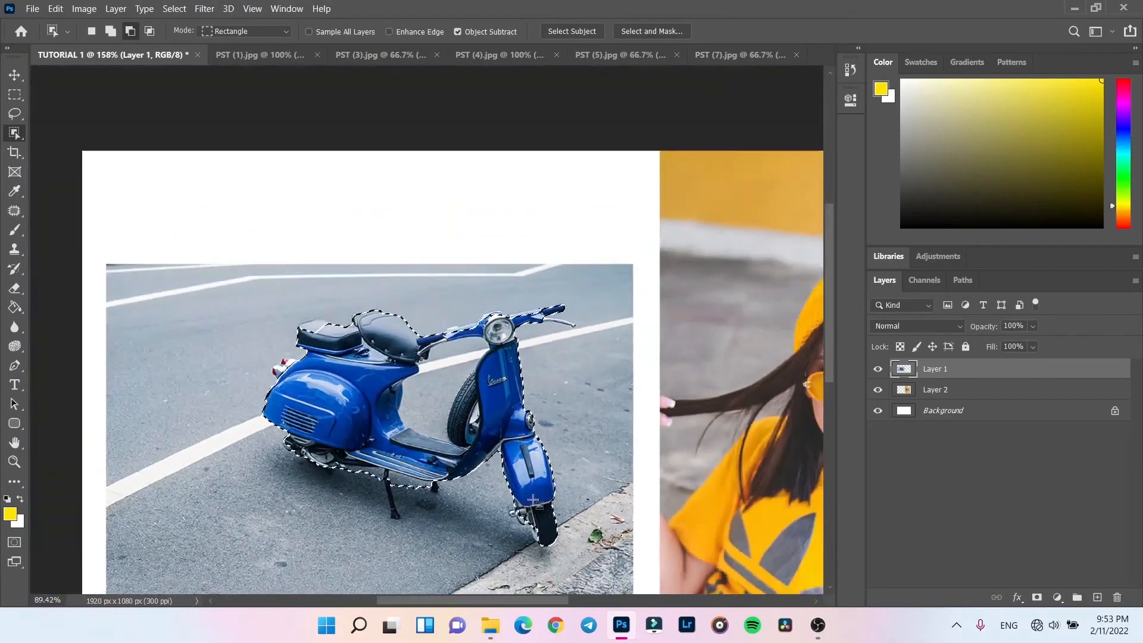
pyautogui.scroll(4, 292, 312)
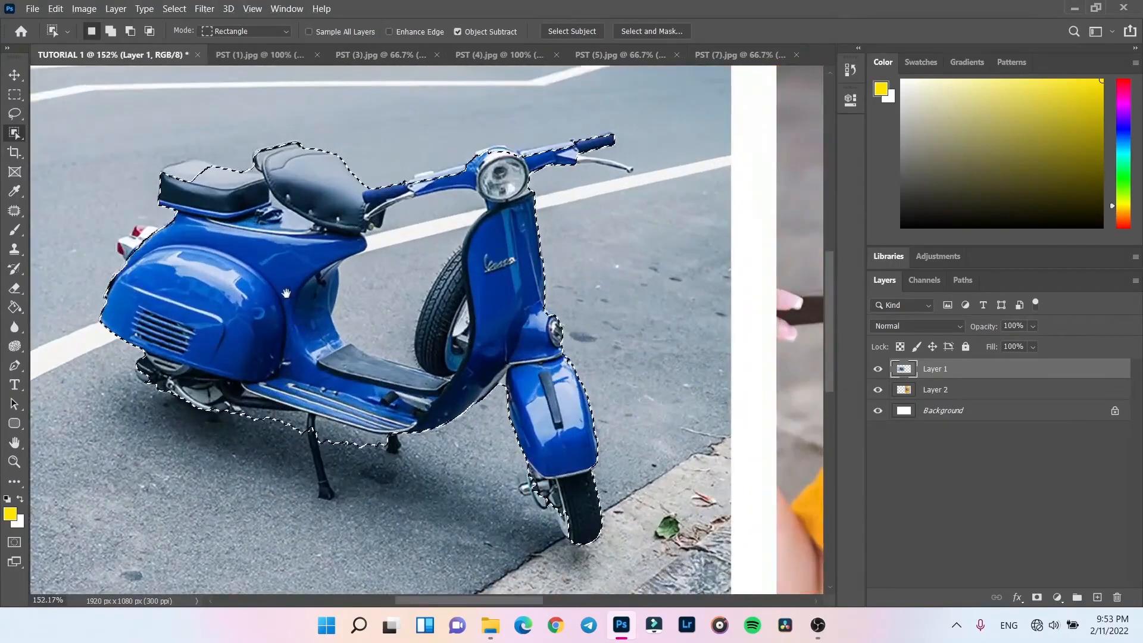
pyautogui.moveTo(287, 295); pyautogui.dragTo(361, 323)
pyautogui.scroll(-2, 360, 324)
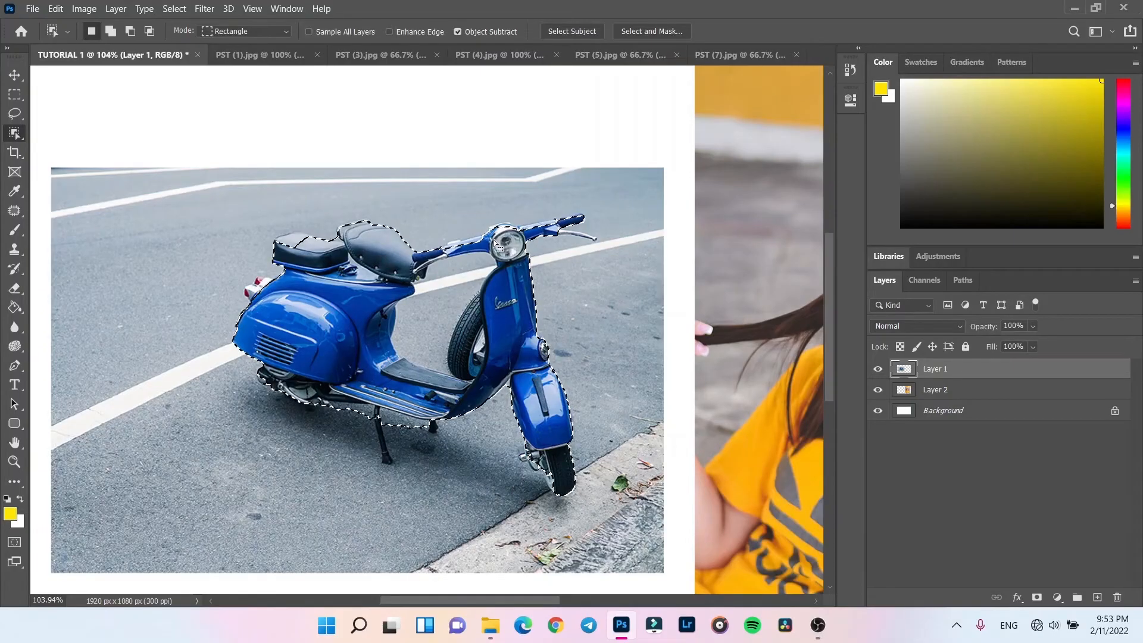
# Step: Deselect the scooter and switch to the Quick Selection tool
pyautogui.rightClick(349, 261)
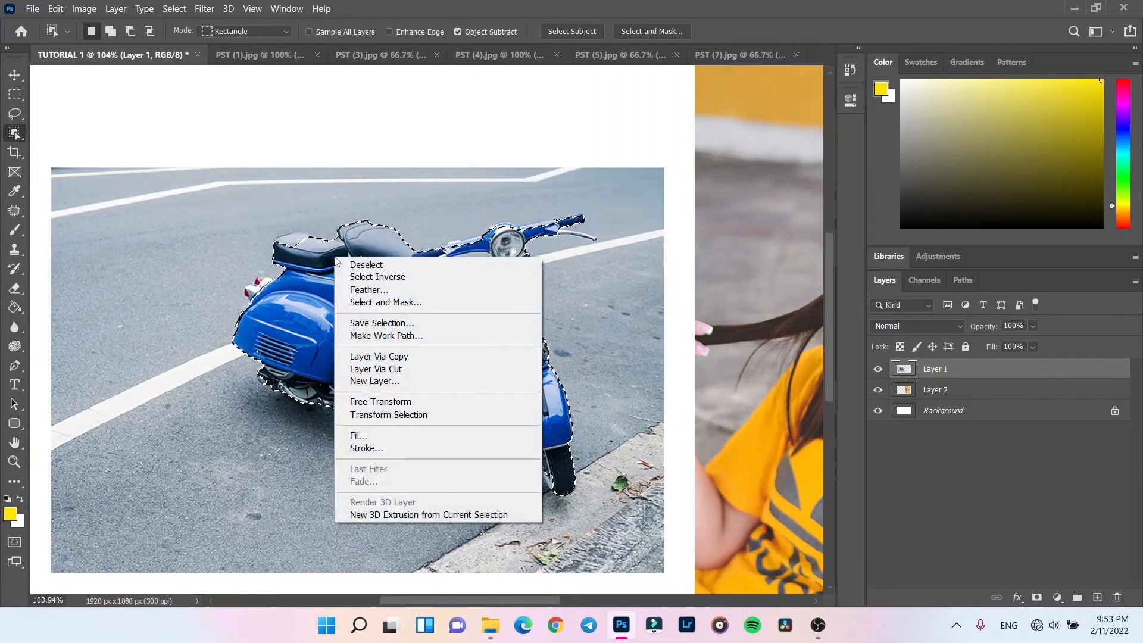
pyautogui.click(358, 265)
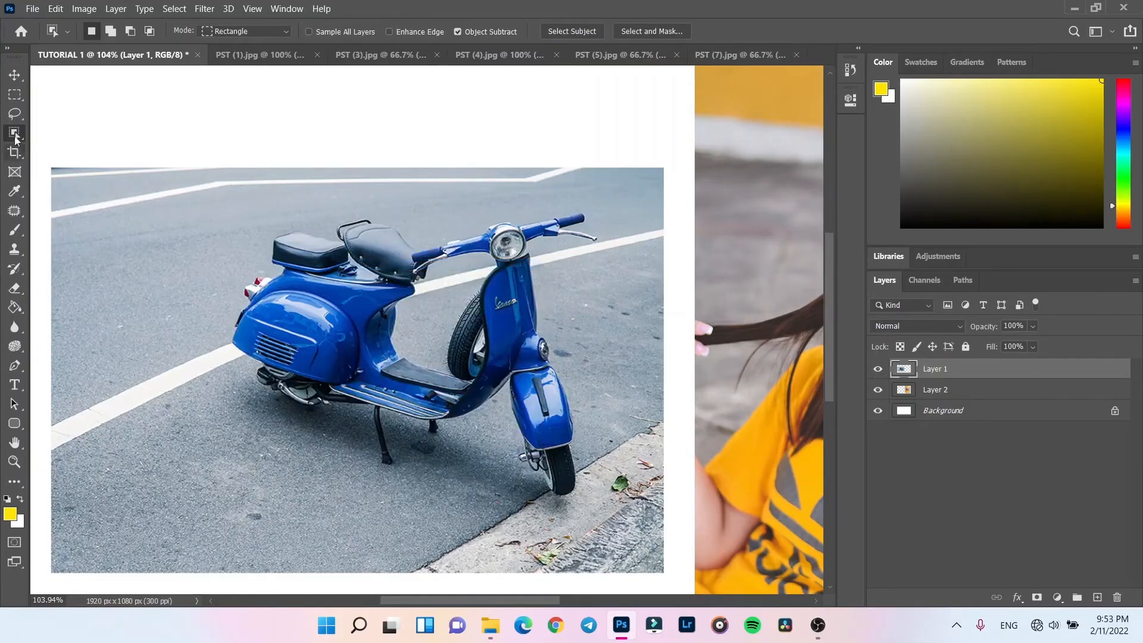
pyautogui.rightClick(16, 137)
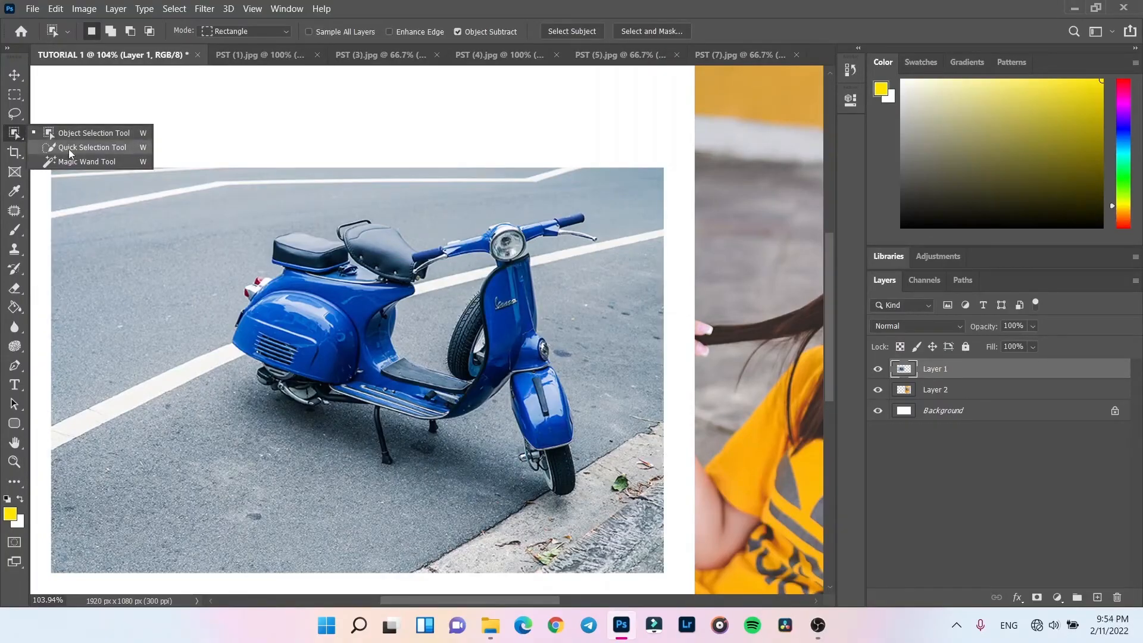
pyautogui.click(70, 149)
pyautogui.scroll(-3, 574, 330)
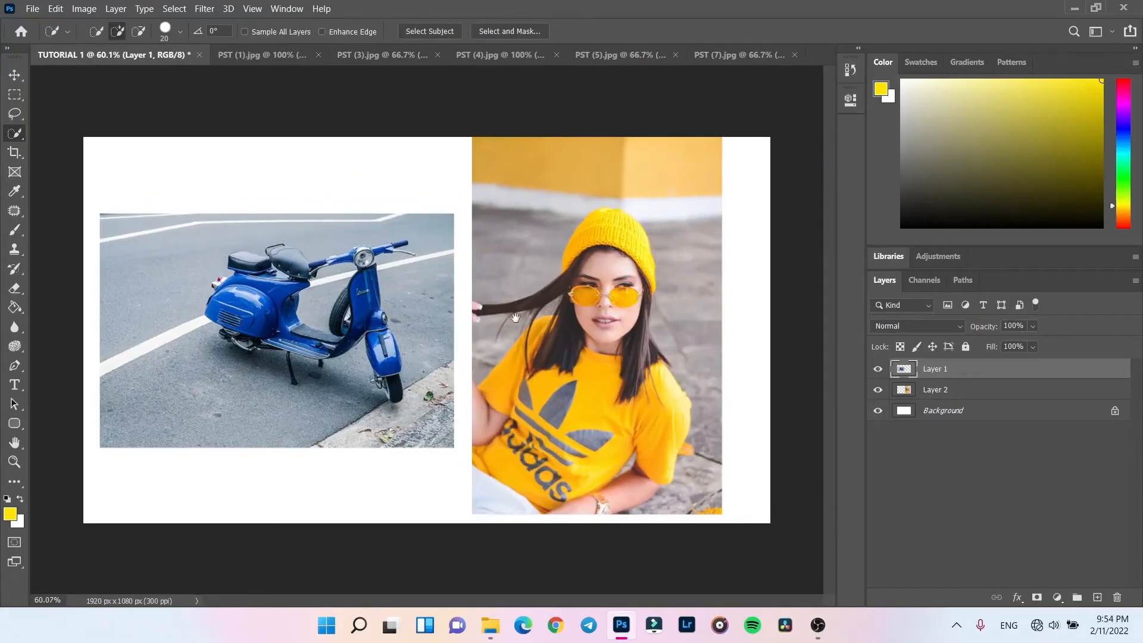
pyautogui.scroll(4, 598, 278)
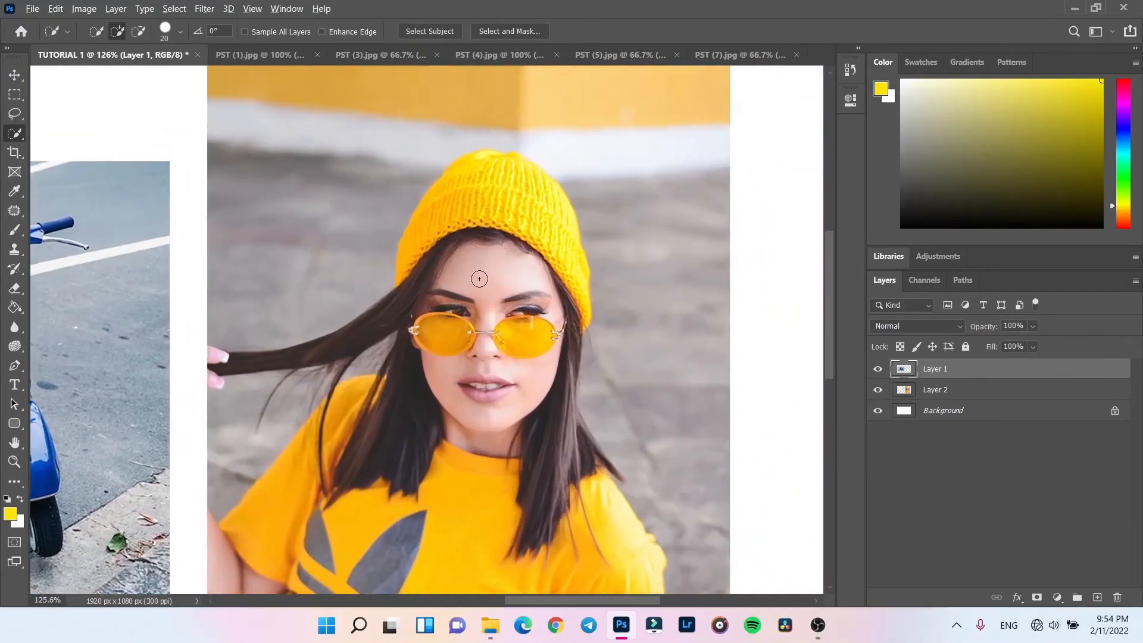
pyautogui.scroll(-1, 480, 279)
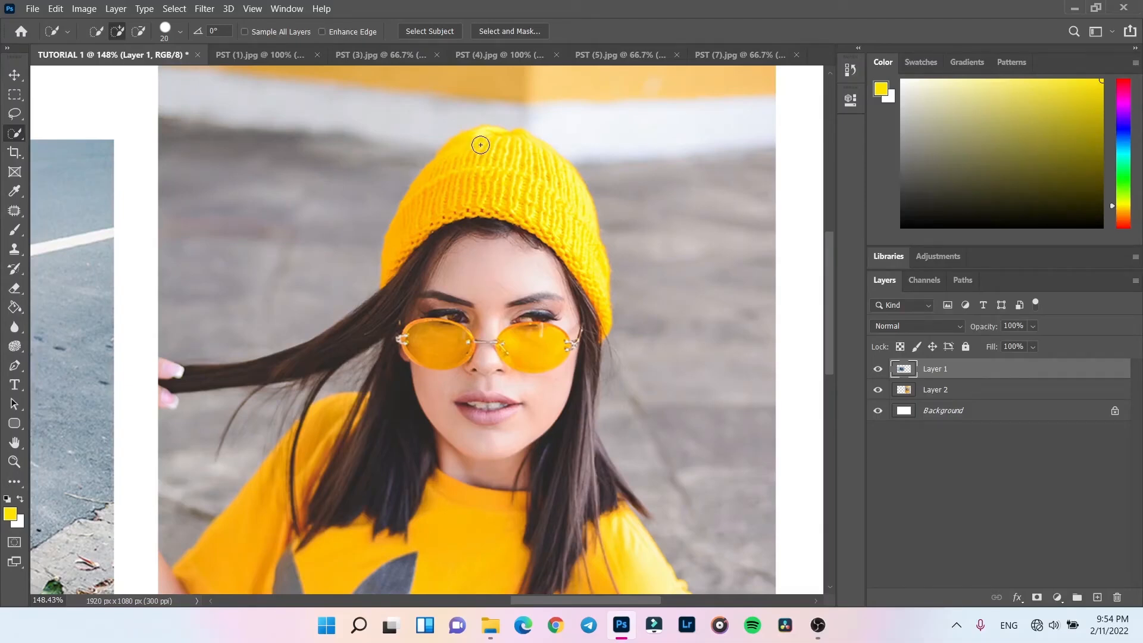
pyautogui.moveTo(482, 154); pyautogui.dragTo(548, 190)
pyautogui.hotkey('ctrl', 'd')
# Step: Select the woman's yellow beanie, face and hair on Layer 2 with the Quick Selection tool
pyautogui.click(947, 396)
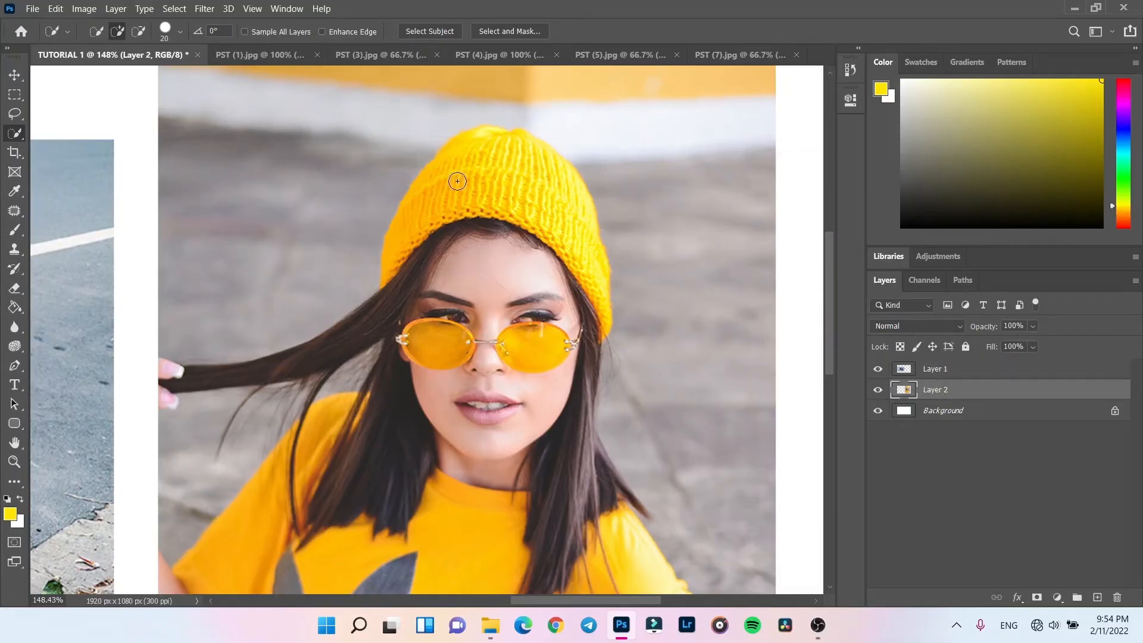
pyautogui.moveTo(478, 164)
pyautogui.mouseDown()
pyautogui.moveTo(479, 154)
pyautogui.moveTo(513, 181)
pyautogui.moveTo(508, 191)
pyautogui.moveTo(562, 217)
pyautogui.moveTo(599, 312)
pyautogui.moveTo(453, 185)
pyautogui.moveTo(396, 271)
pyautogui.moveTo(399, 310)
pyautogui.moveTo(459, 420)
pyautogui.mouseUp()
pyautogui.hotkey('ctrl', 'd')
pyautogui.moveTo(456, 205)
pyautogui.mouseDown()
pyautogui.moveTo(472, 188)
pyautogui.moveTo(474, 275)
pyautogui.moveTo(444, 285)
pyautogui.moveTo(436, 255)
pyautogui.moveTo(426, 343)
pyautogui.moveTo(490, 368)
pyautogui.moveTo(514, 354)
pyautogui.mouseUp()
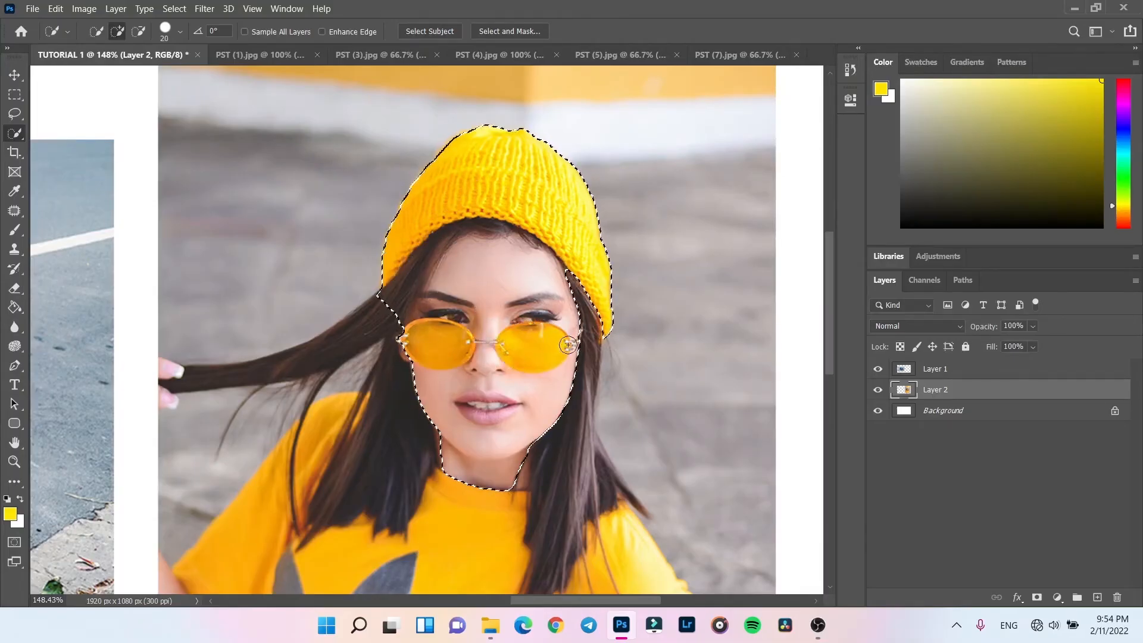
pyautogui.moveTo(580, 344)
pyautogui.mouseDown()
pyautogui.moveTo(559, 424)
pyautogui.moveTo(556, 404)
pyautogui.moveTo(538, 436)
pyautogui.moveTo(459, 435)
pyautogui.moveTo(415, 376)
pyautogui.moveTo(394, 427)
pyautogui.mouseUp()
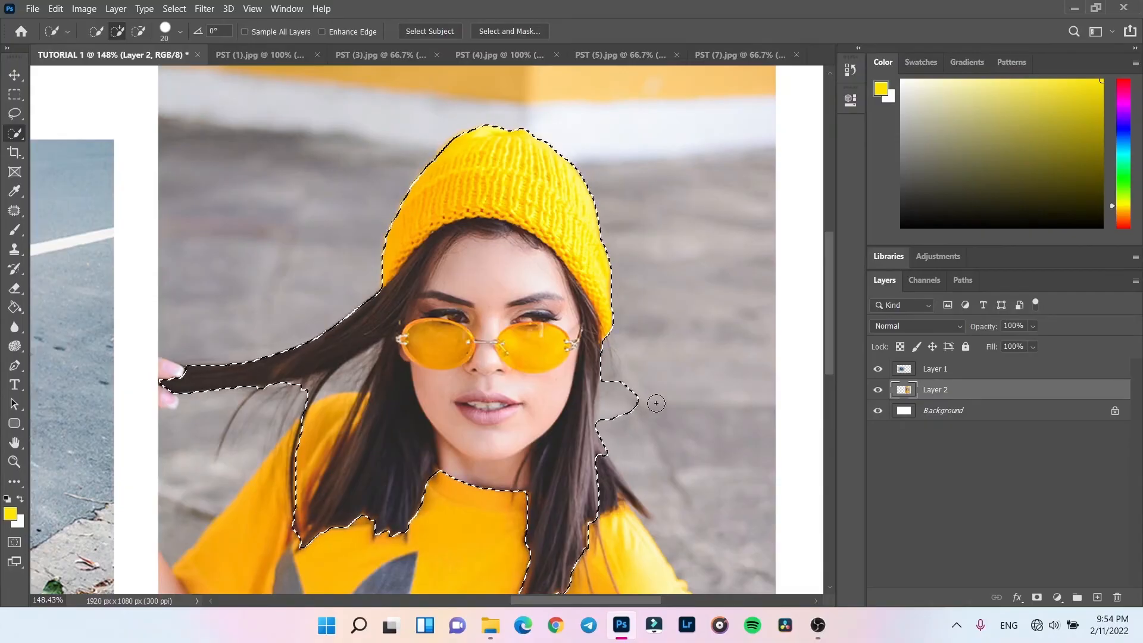
# Step: Subtract the background spill beside the woman's hair and the stray area over her shirt from the selection
pyautogui.press('alt')
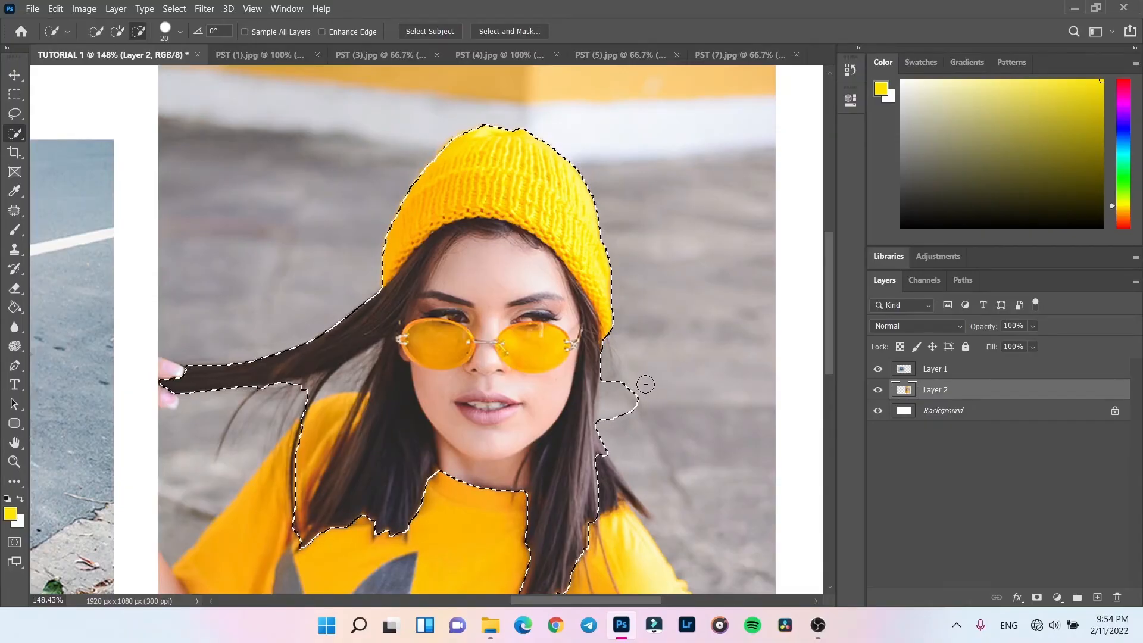
pyautogui.press('alt')
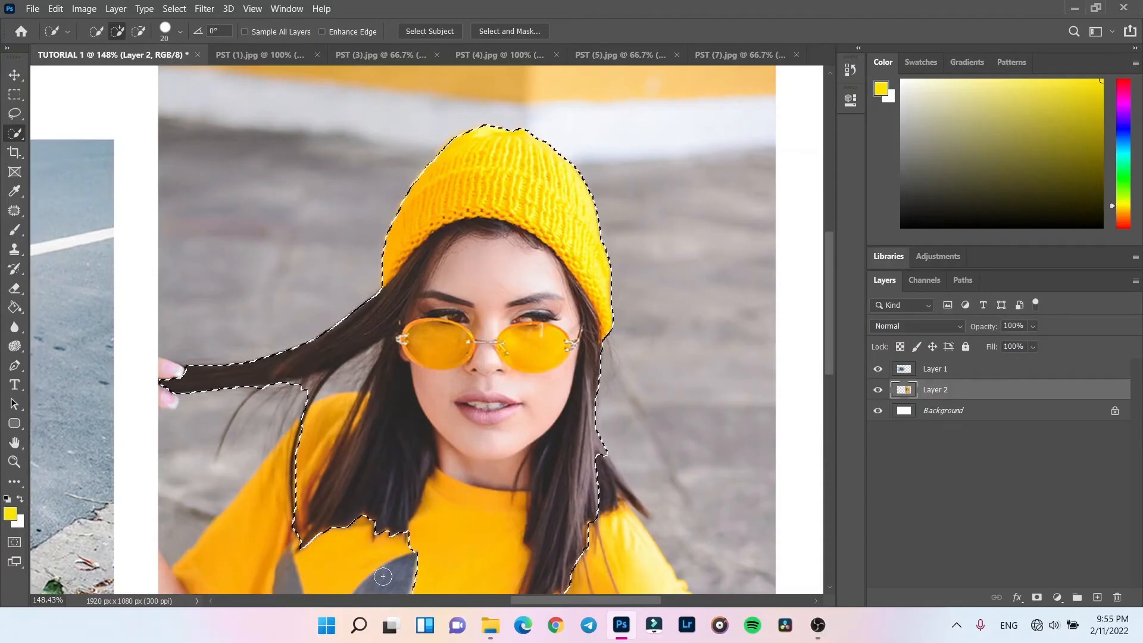
pyautogui.press('alt')
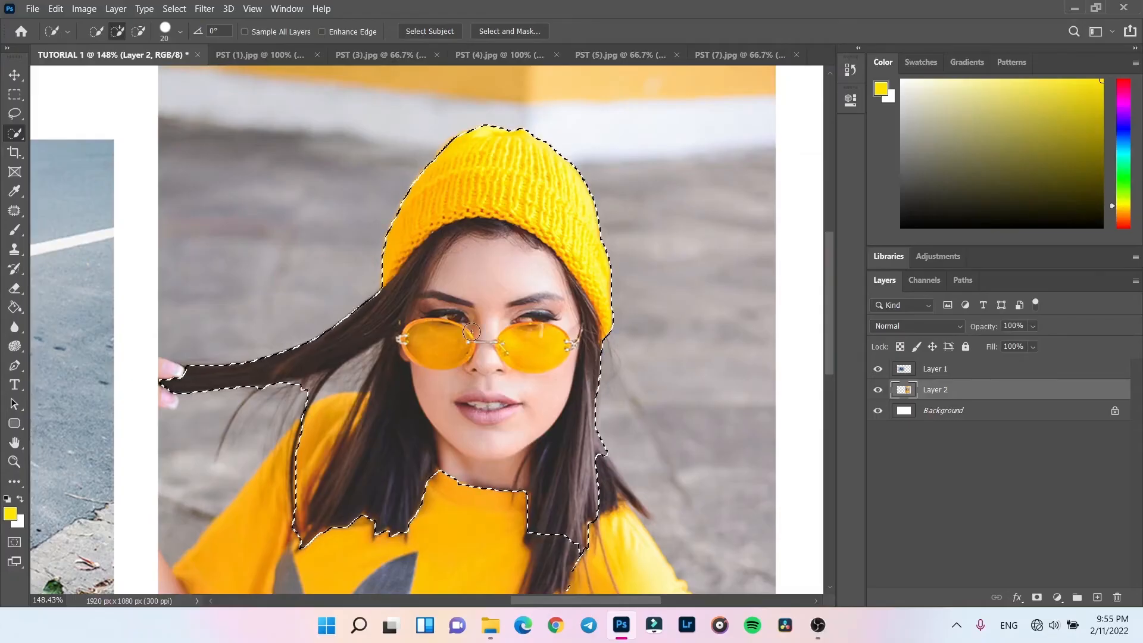
# Step: Extend the selection over the woman's yellow T-shirt and forearm, enlarging the selection brush to 92 px
pyautogui.scroll(3, 471, 178)
pyautogui.scroll(-6, 473, 179)
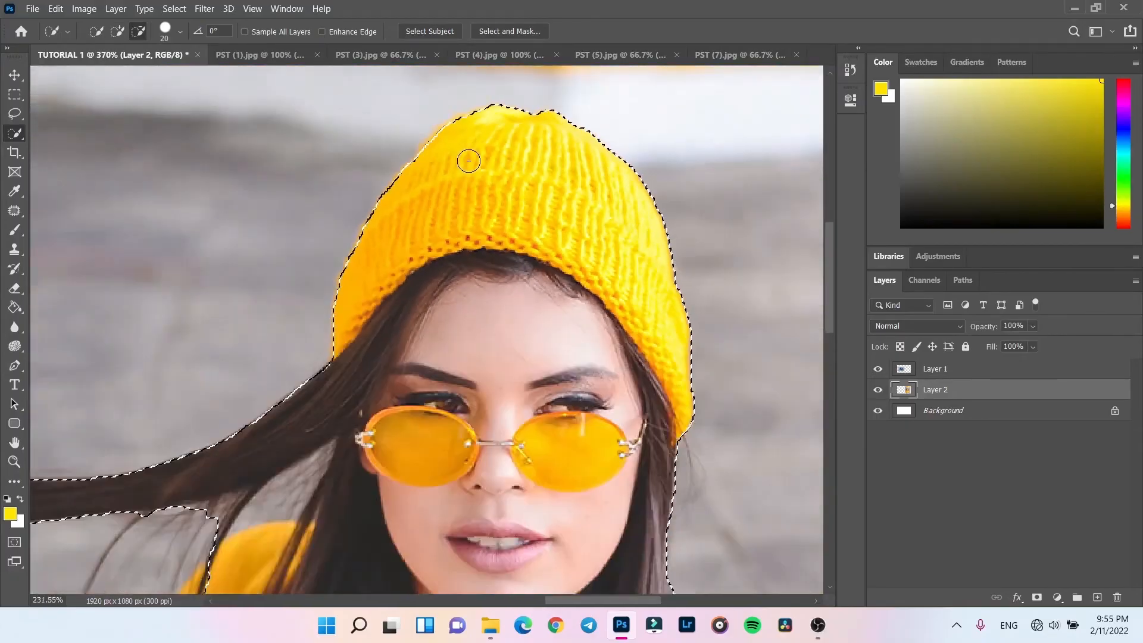
pyautogui.scroll(2, 477, 210)
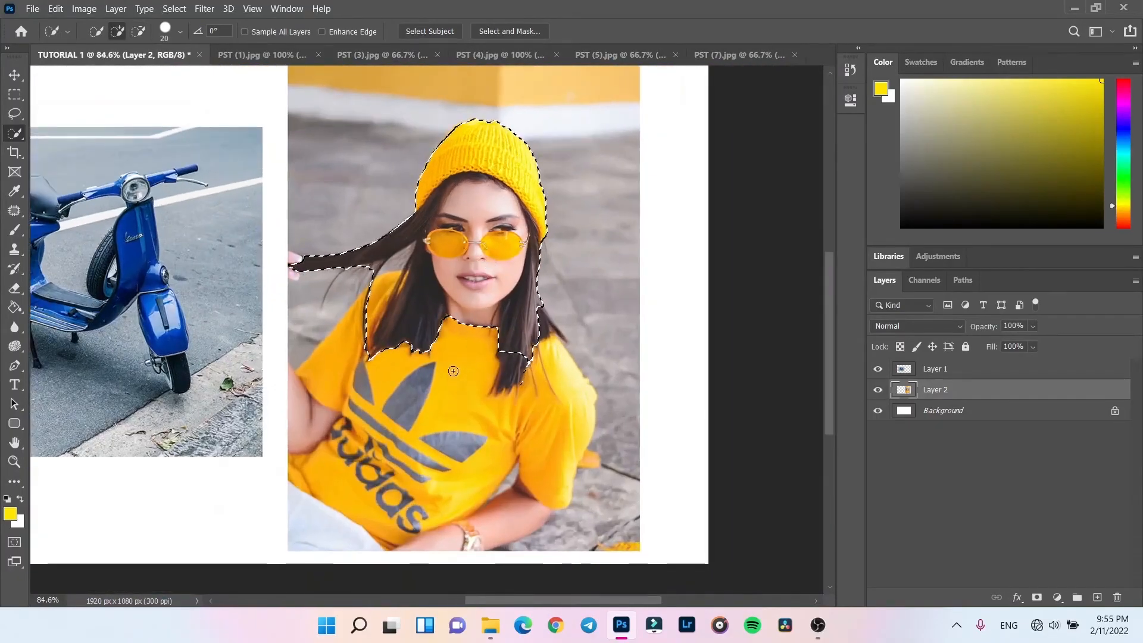
pyautogui.moveTo(444, 338)
pyautogui.mouseDown()
pyautogui.moveTo(441, 370)
pyautogui.moveTo(461, 388)
pyautogui.moveTo(475, 379)
pyautogui.moveTo(476, 332)
pyautogui.moveTo(557, 405)
pyautogui.moveTo(537, 320)
pyautogui.moveTo(548, 345)
pyautogui.moveTo(511, 381)
pyautogui.moveTo(491, 346)
pyautogui.mouseUp()
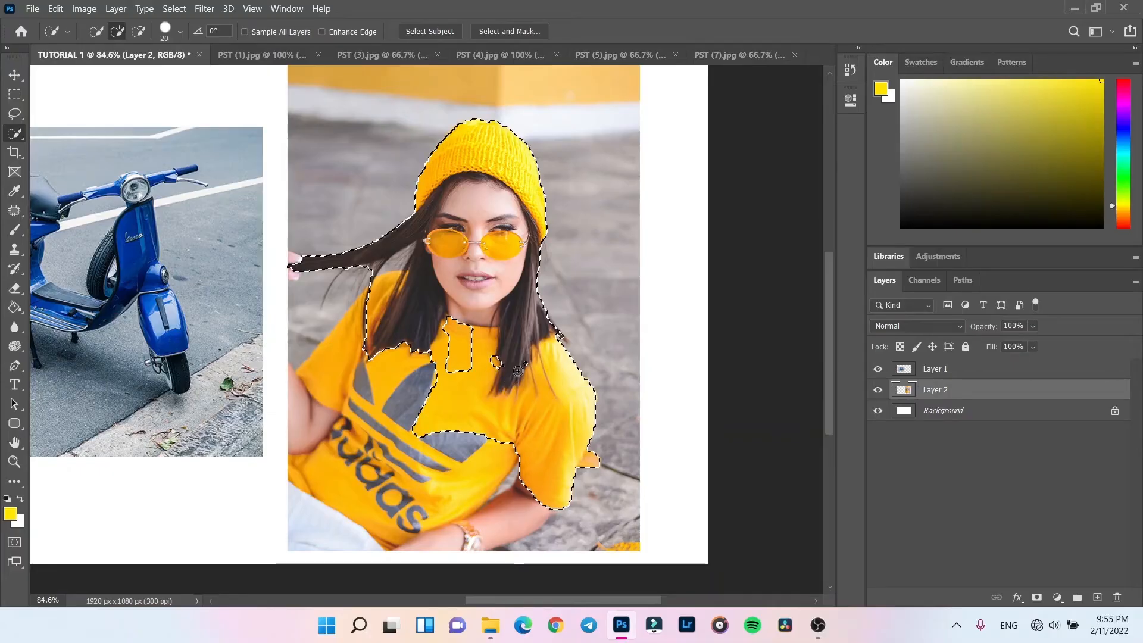
pyautogui.click(500, 363)
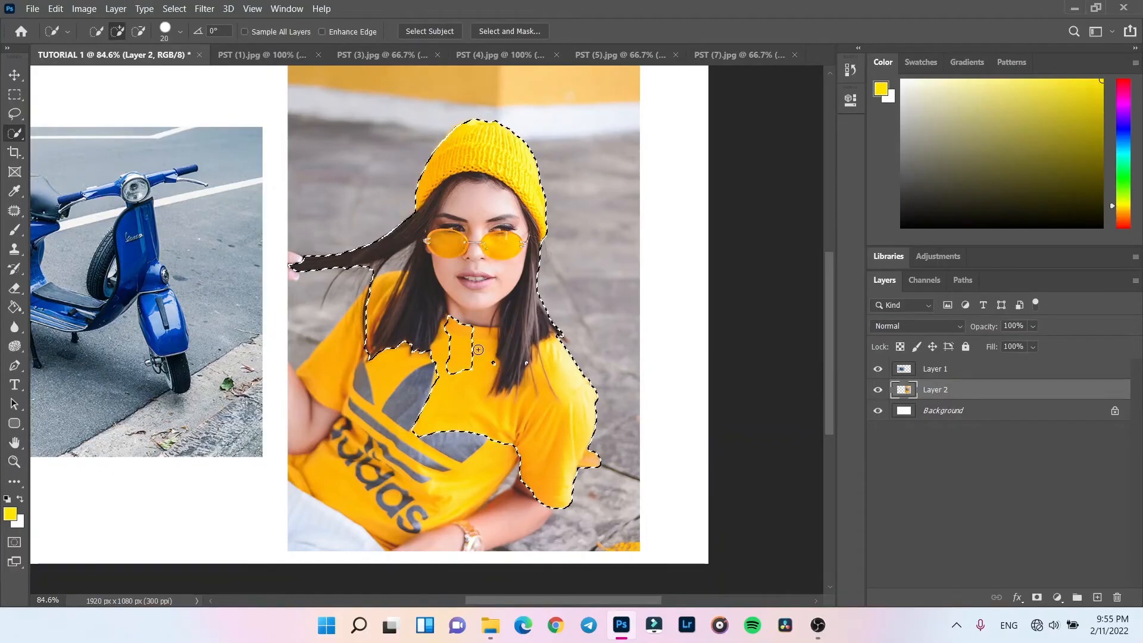
pyautogui.scroll(1, 478, 349)
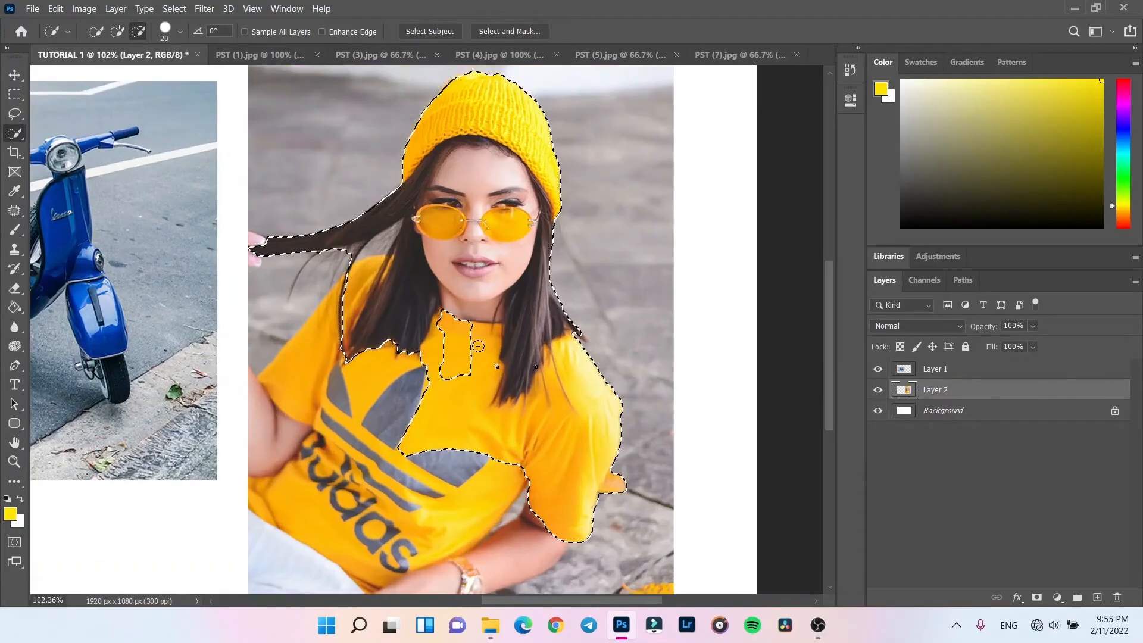
pyautogui.click(181, 32)
pyautogui.moveTo(140, 70); pyautogui.dragTo(162, 75)
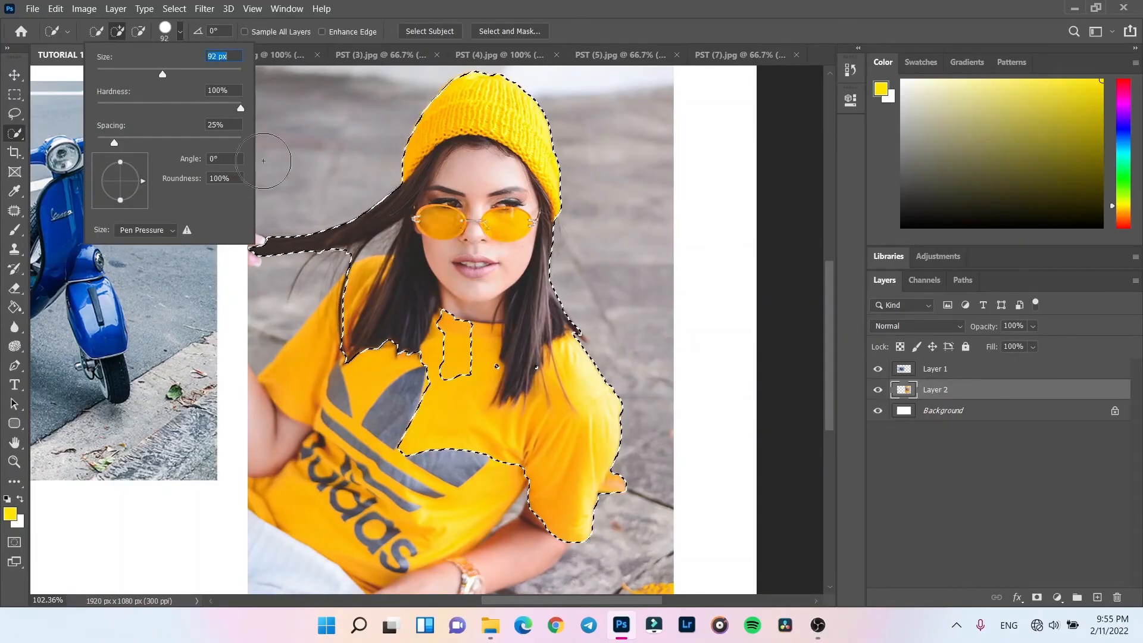
pyautogui.moveTo(458, 331)
pyautogui.mouseDown()
pyautogui.moveTo(415, 396)
pyautogui.moveTo(390, 456)
pyautogui.moveTo(430, 560)
pyautogui.moveTo(586, 522)
pyautogui.moveTo(604, 562)
pyautogui.moveTo(619, 545)
pyautogui.moveTo(592, 573)
pyautogui.mouseUp()
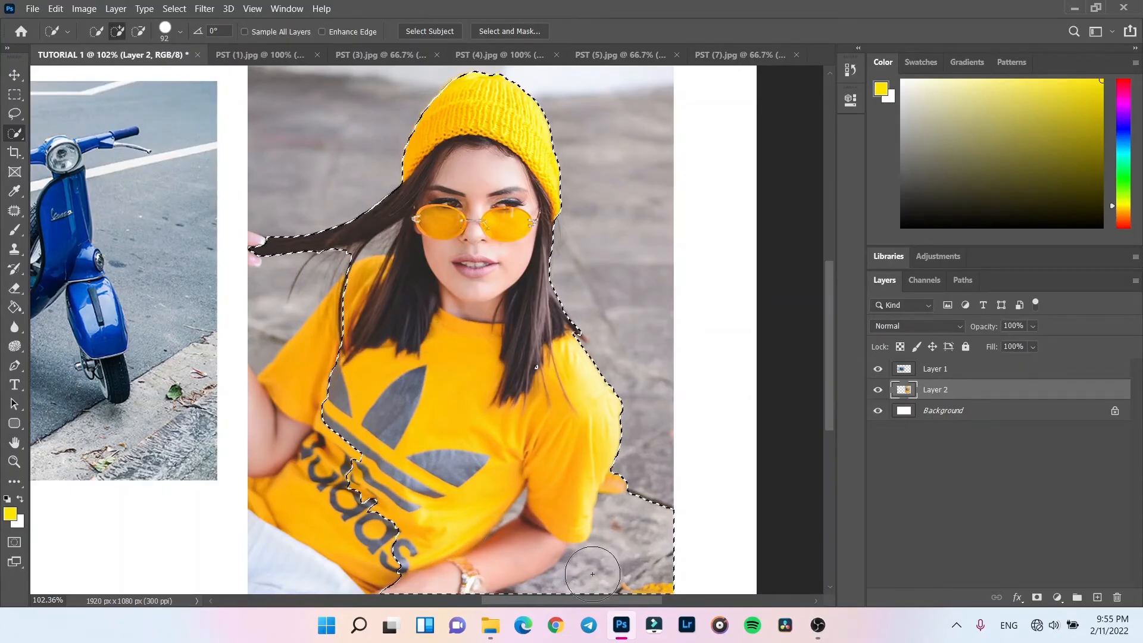
# Step: Subtract the pavement beside the woman's sleeve and watch arm, and add her other arm, sleeve and jeans to the selection
pyautogui.press('alt')
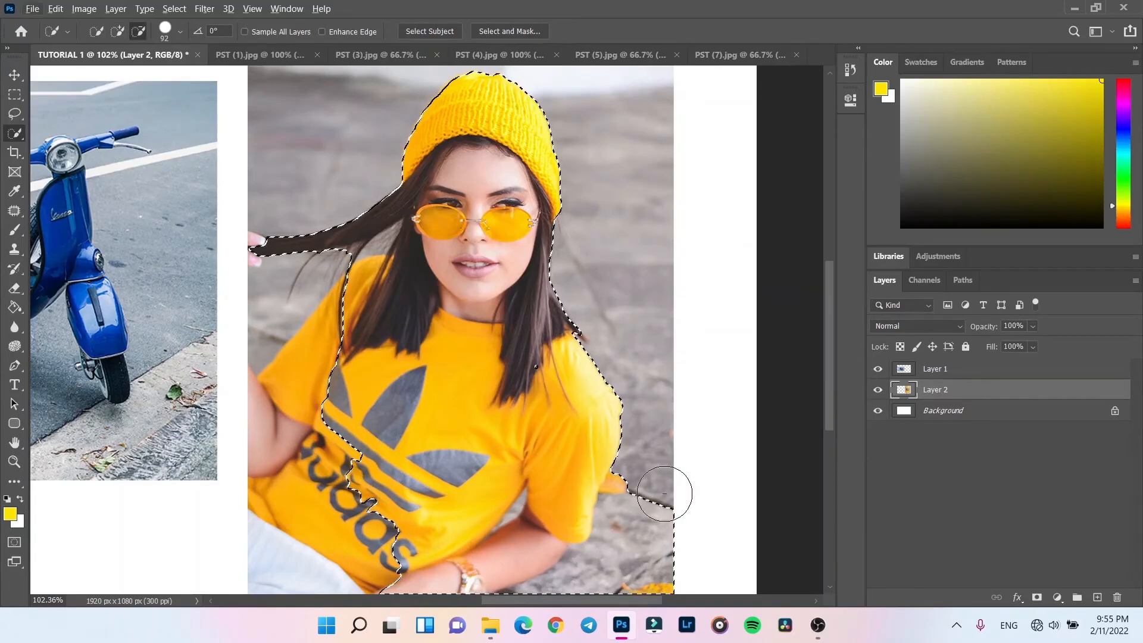
pyautogui.moveTo(664, 494)
pyautogui.mouseDown()
pyautogui.moveTo(654, 541)
pyautogui.moveTo(641, 529)
pyautogui.mouseUp()
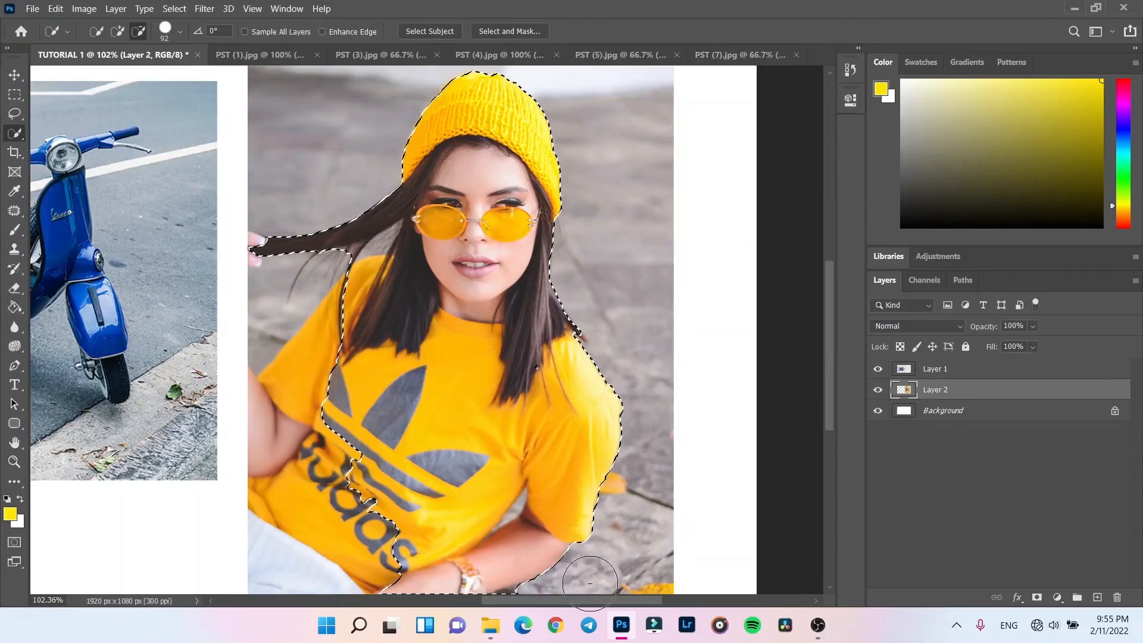
pyautogui.moveTo(290, 507); pyautogui.dragTo(280, 334)
pyautogui.click(238, 255)
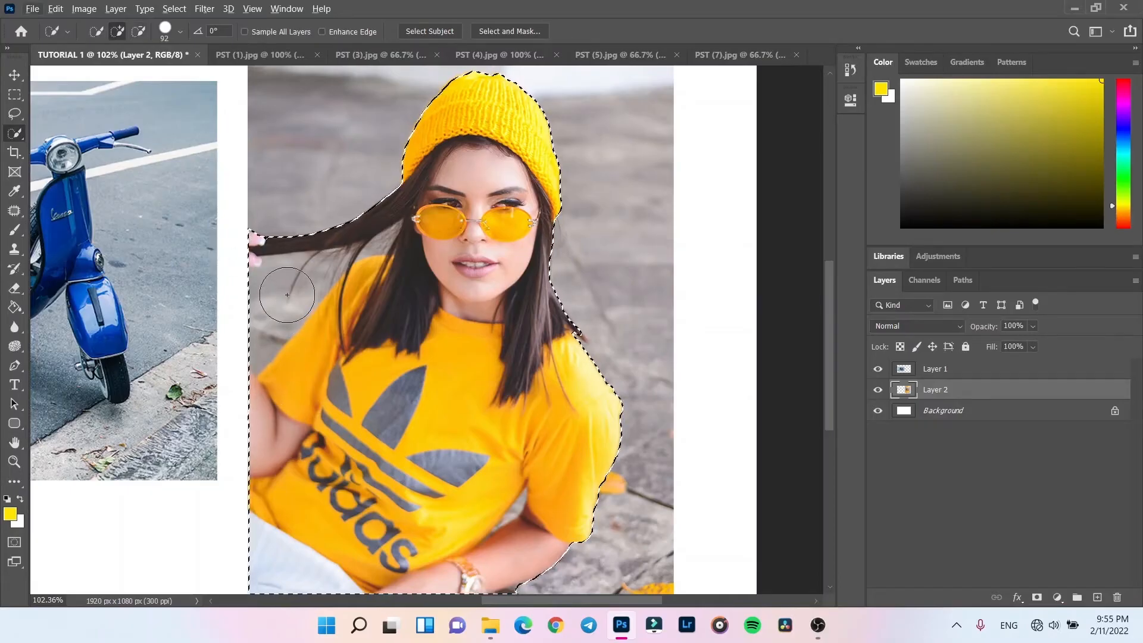
# Step: Subtract the background gap between the held hair strand and the sleeve from the selection, reducing the brush to 40 px
pyautogui.moveTo(287, 295)
pyautogui.mouseDown()
pyautogui.moveTo(280, 280)
pyautogui.moveTo(312, 347)
pyautogui.mouseUp()
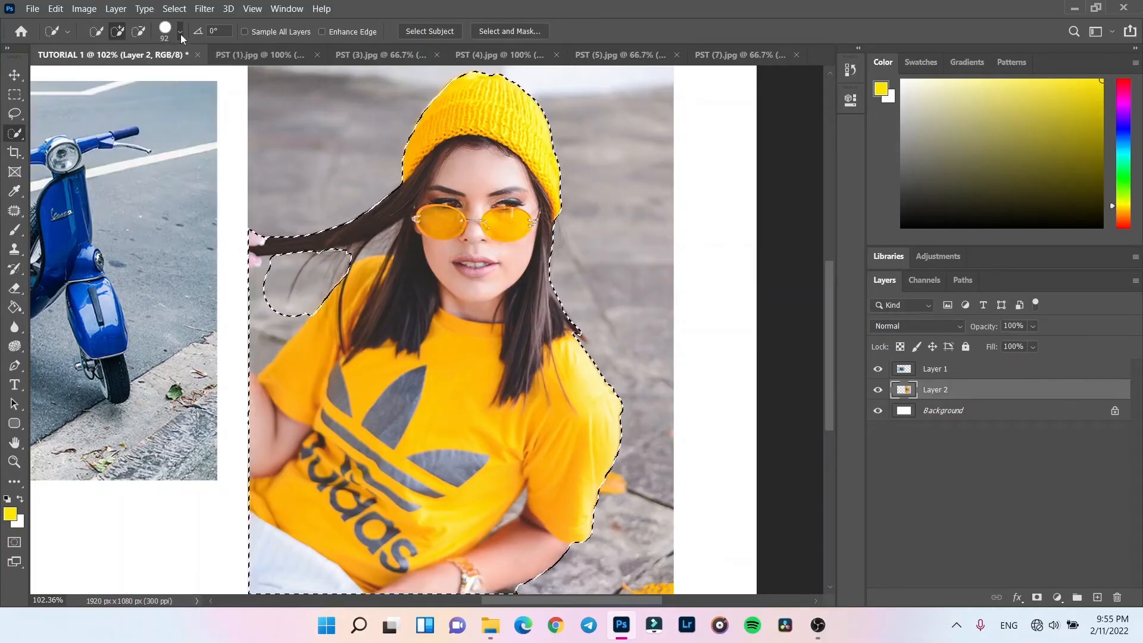
pyautogui.press(']')
pyautogui.press(']')
pyautogui.press('[')
pyautogui.press('[')
pyautogui.press('[')
pyautogui.press('[')
pyautogui.press('[')
pyautogui.press('[')
pyautogui.press('[')
pyautogui.press('alt')
pyautogui.keyDown('alt'); pyautogui.click(281, 304); pyautogui.keyUp('alt')
pyautogui.moveTo(276, 308); pyautogui.dragTo(265, 272)
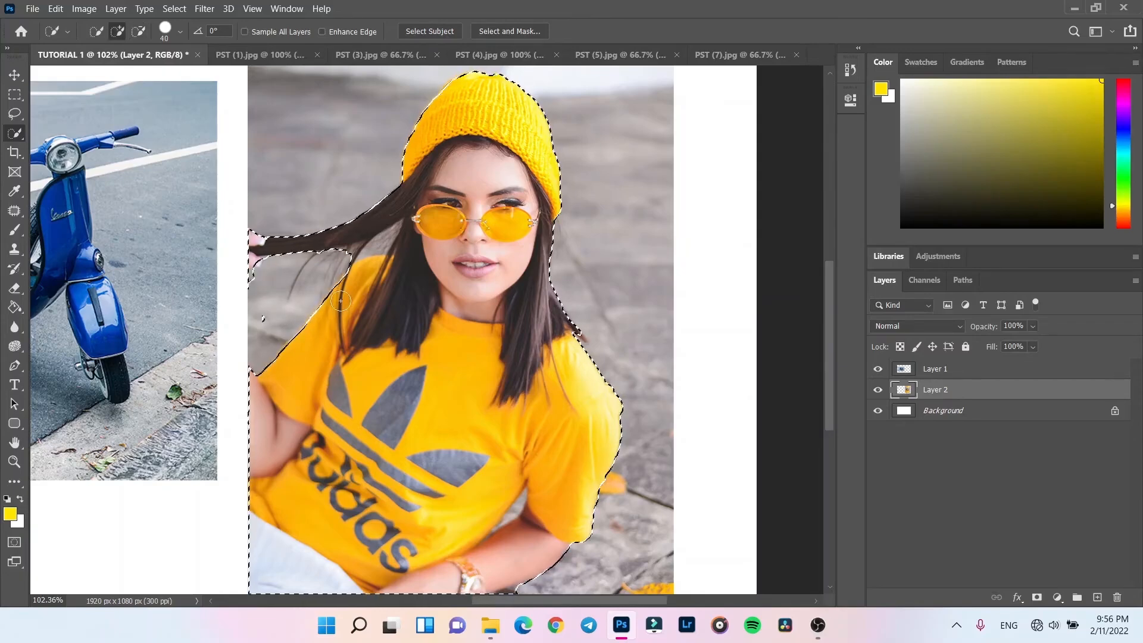
# Step: Copy the selected woman from Layer 2 onto a new layer
pyautogui.hotkey('ctrl', '0')
pyautogui.rightClick(619, 266)
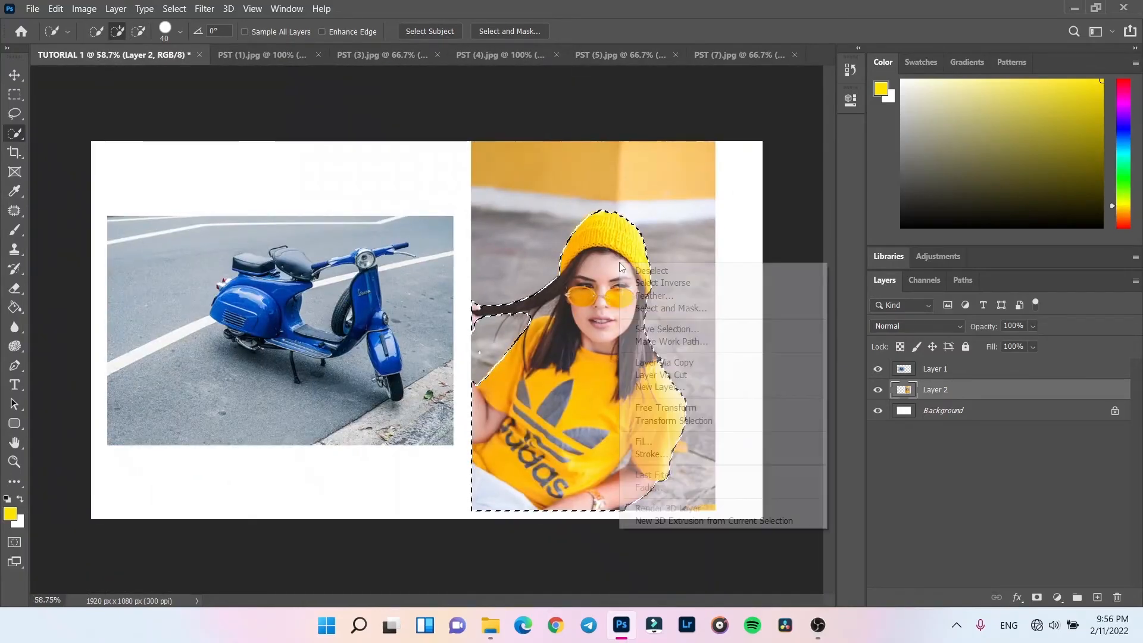
pyautogui.click(663, 362)
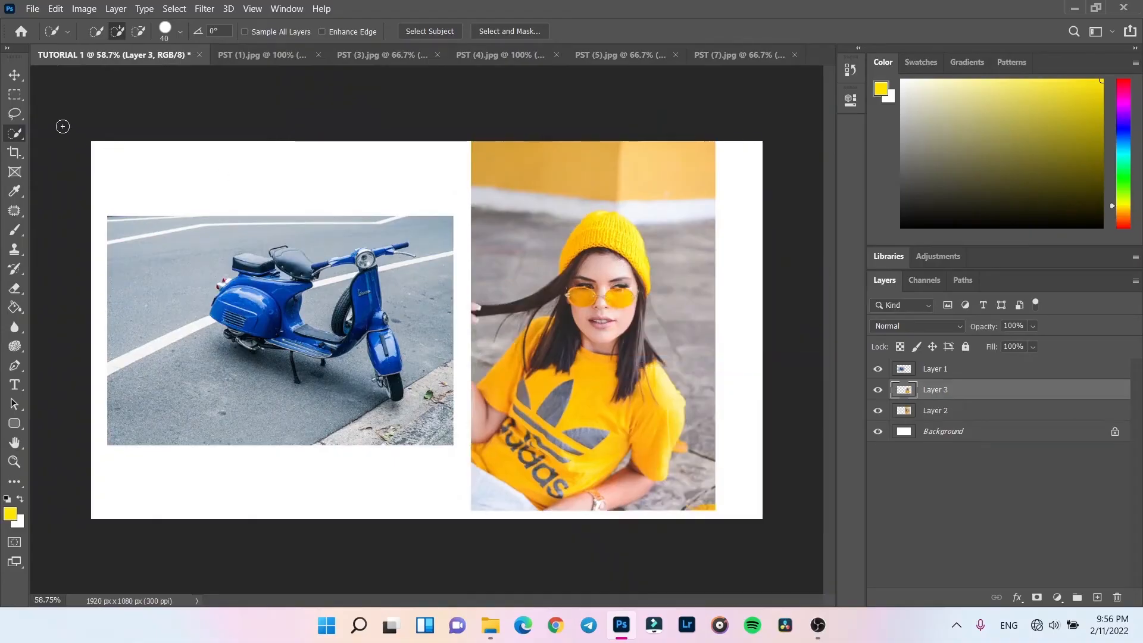
# Step: Move the copied woman over the scooter photo and place her layer above Layer 1
pyautogui.press('v')
pyautogui.moveTo(539, 295); pyautogui.dragTo(238, 231)
pyautogui.moveTo(935, 390); pyautogui.dragTo(933, 361)
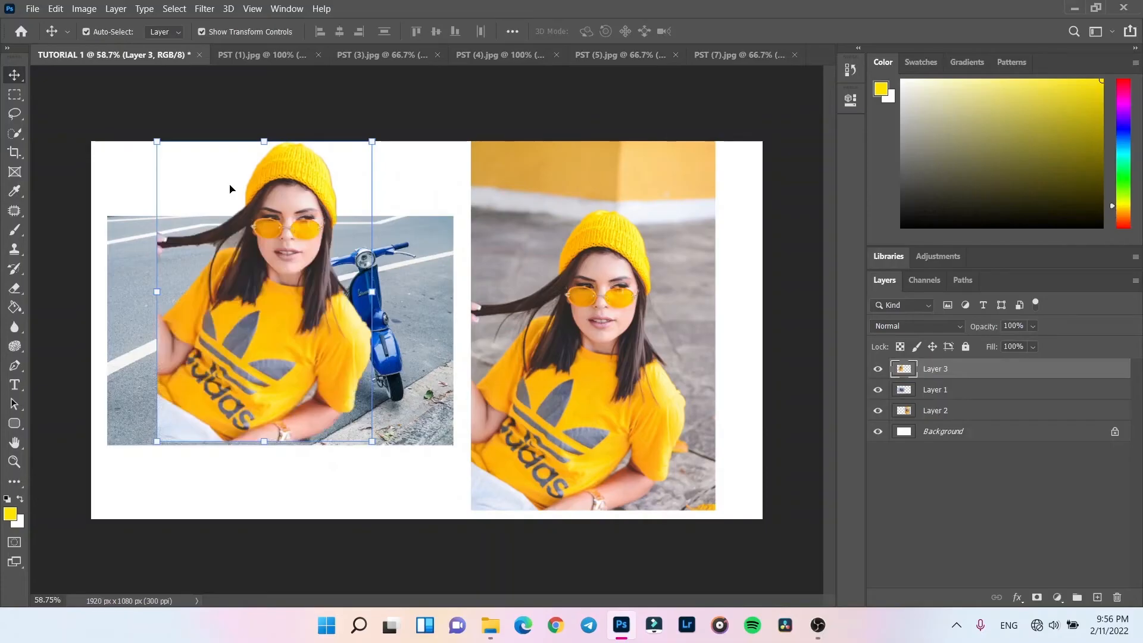
# Step: Hide Layer 1, then enlarge the woman's cutout on Layer 3 and fit it into the canvas's lower-left corner
pyautogui.click(878, 391)
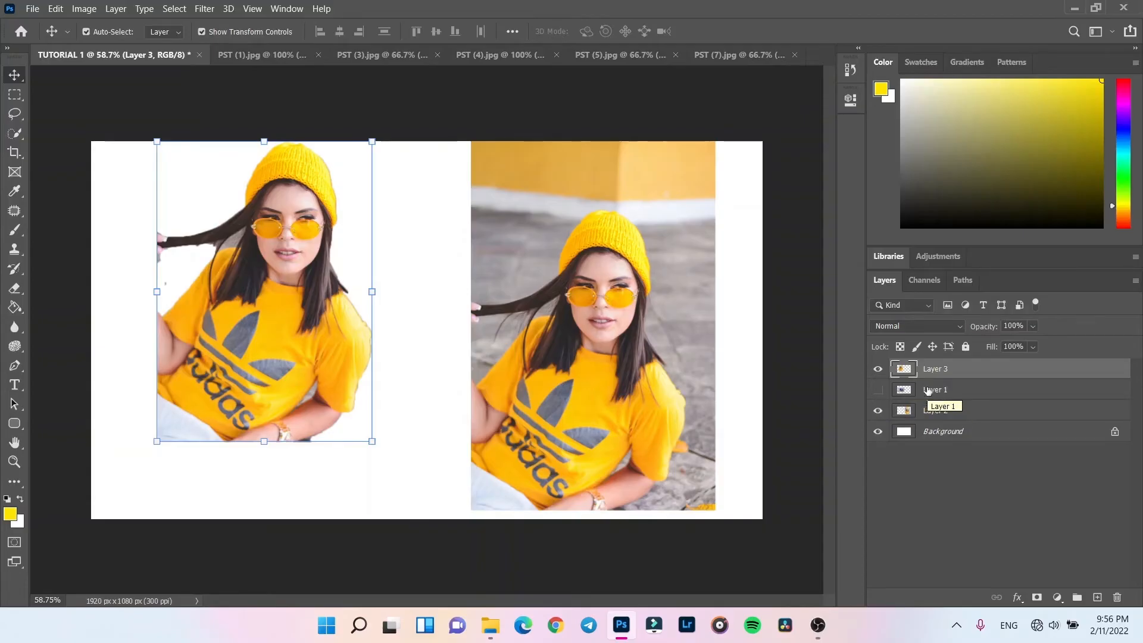
pyautogui.click(928, 390)
pyautogui.click(936, 374)
pyautogui.moveTo(331, 350); pyautogui.dragTo(266, 427)
pyautogui.press('ctrl')
pyautogui.moveTo(306, 218); pyautogui.dragTo(377, 166)
pyautogui.press('Return')
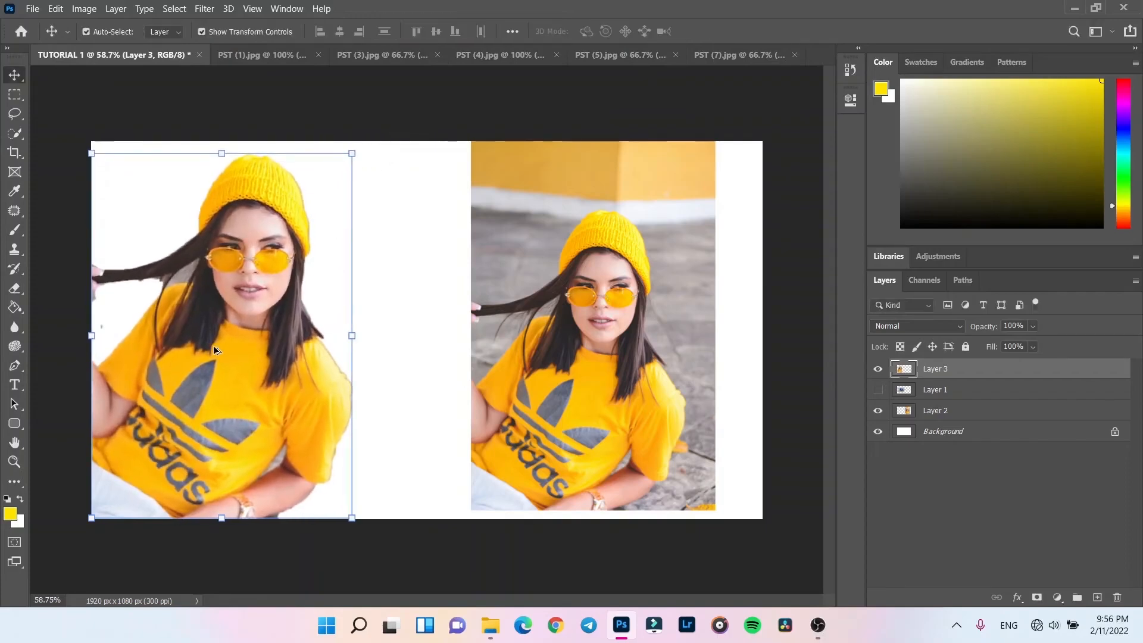
# Step: Delete the woman's cutout on Layer 3 and make Layer 1 visible again
pyautogui.scroll(5, 216, 345)
pyautogui.moveTo(217, 345); pyautogui.dragTo(373, 309)
pyautogui.hotkey('ctrl', '0')
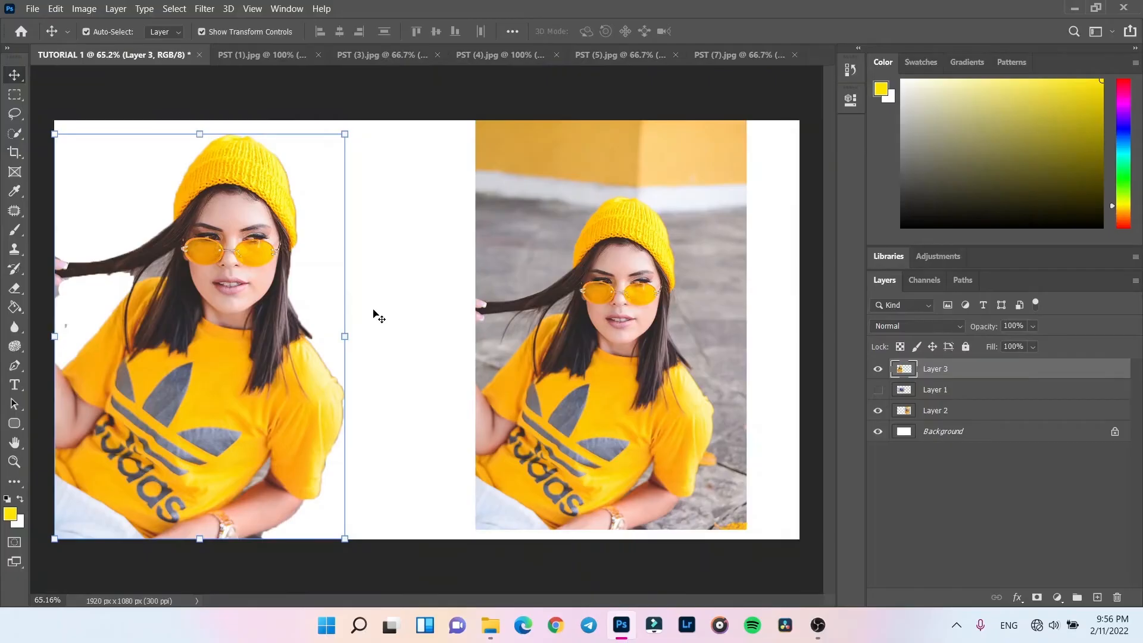
pyautogui.scroll(-2, 385, 285)
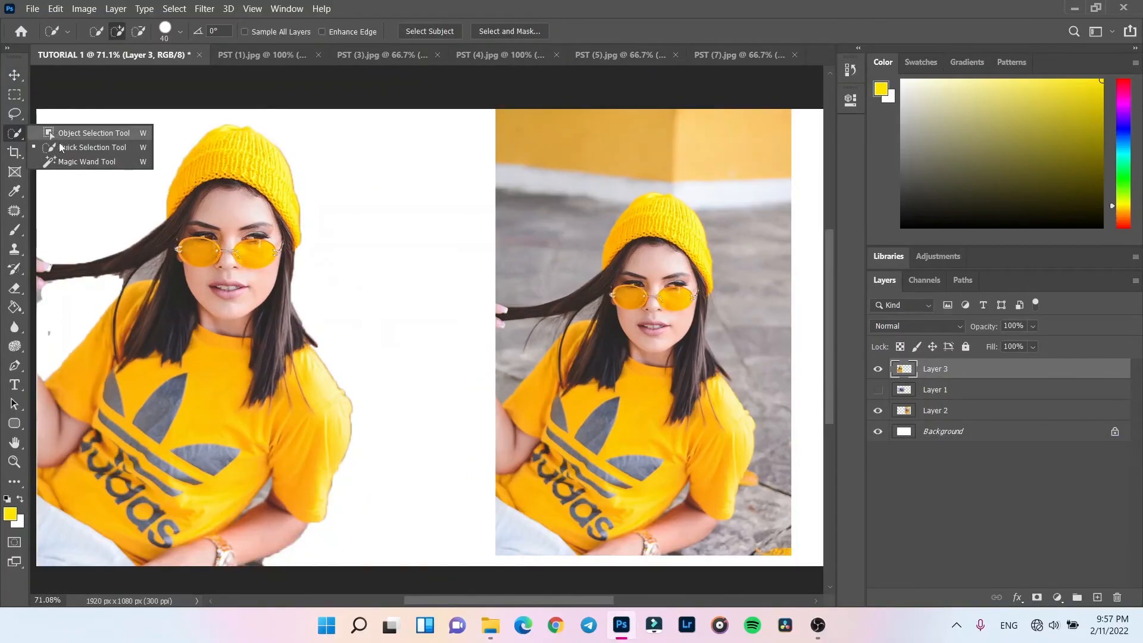
pyautogui.click(14, 75)
pyautogui.press('Delete')
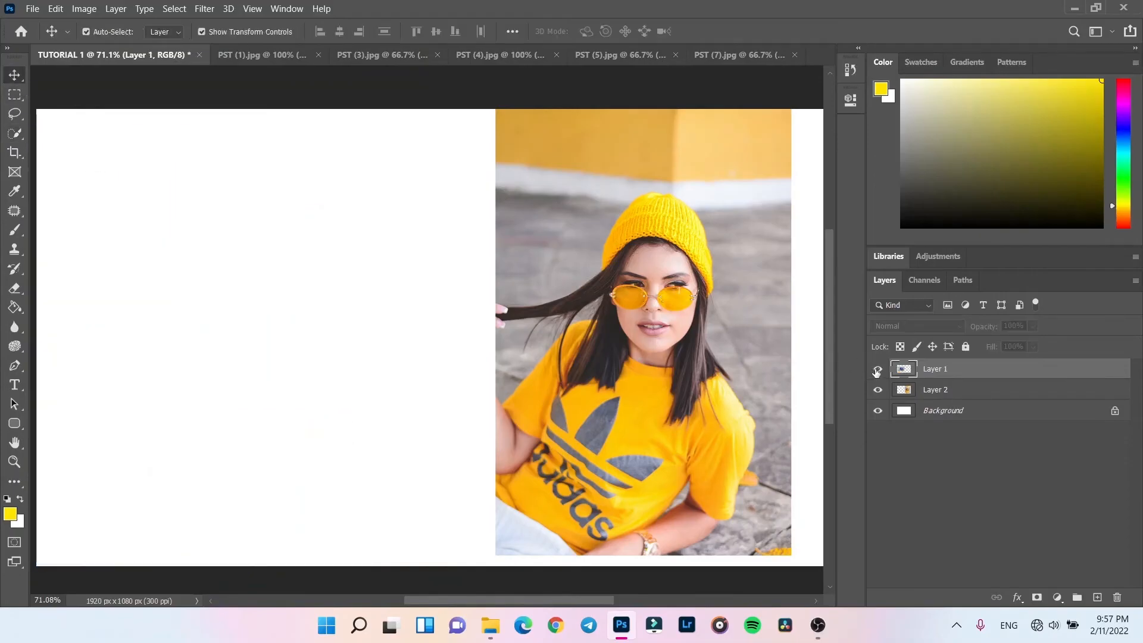
pyautogui.click(877, 369)
# Step: Switch from the Quick Selection tool to the Magic Wand tool for the scooter photo on Layer 1
pyautogui.click(14, 132)
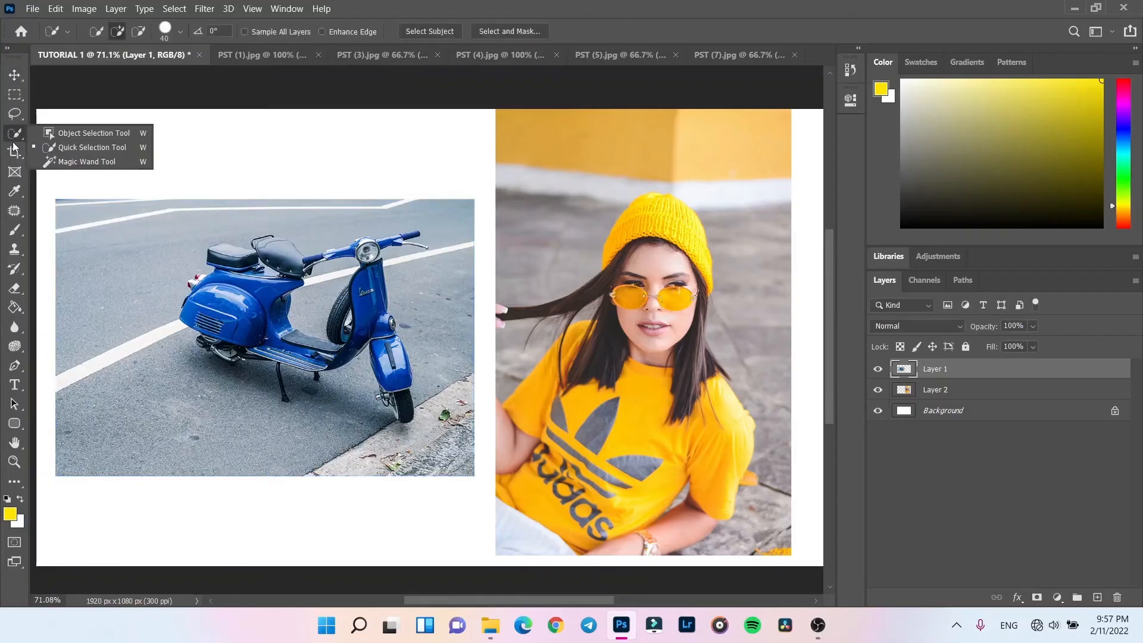
pyautogui.click(75, 162)
pyautogui.scroll(2, 164, 364)
pyautogui.moveTo(206, 343); pyautogui.dragTo(335, 245)
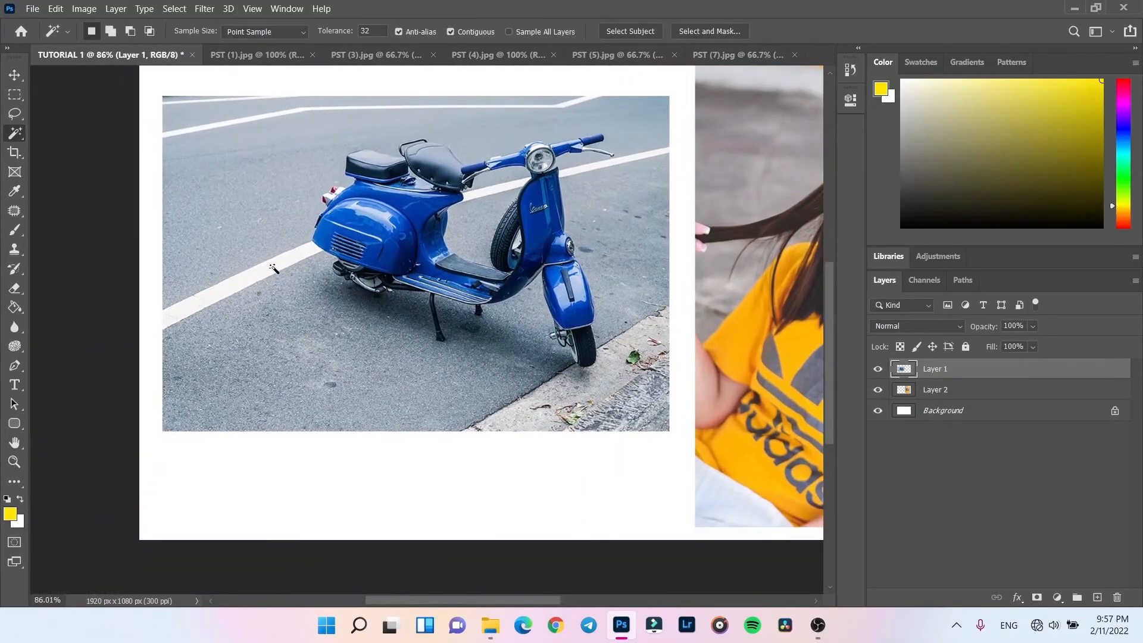
# Step: Select the white road line behind the scooter on Layer 1 using the Magic Wand tool
pyautogui.scroll(3, 273, 268)
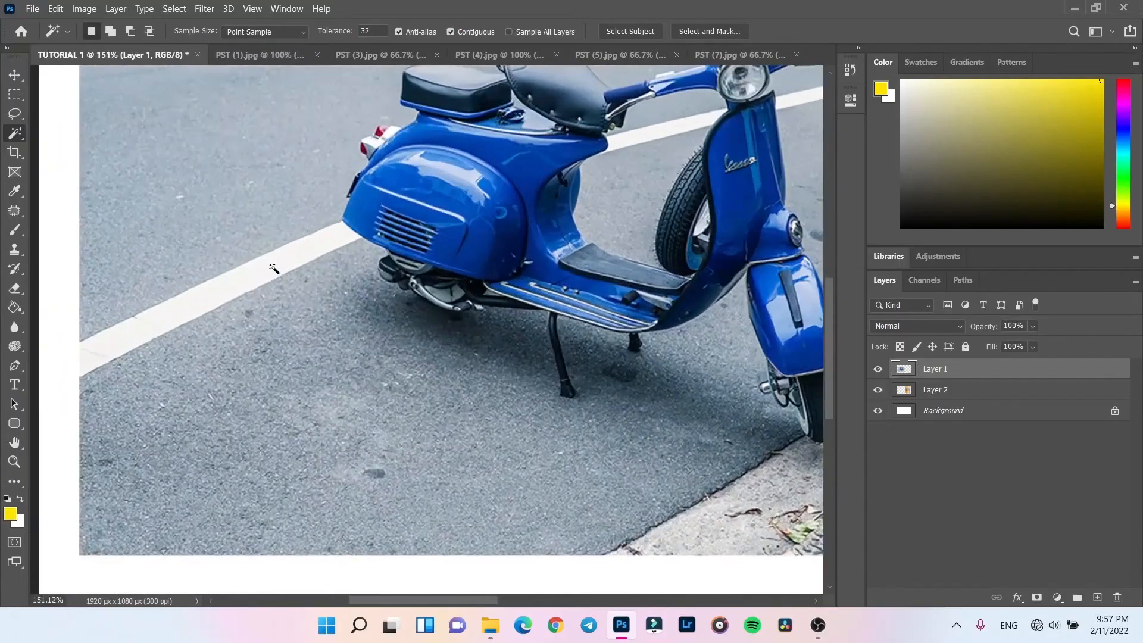
pyautogui.scroll(-1, 273, 268)
pyautogui.scroll(1, 273, 269)
pyautogui.scroll(-1, 273, 268)
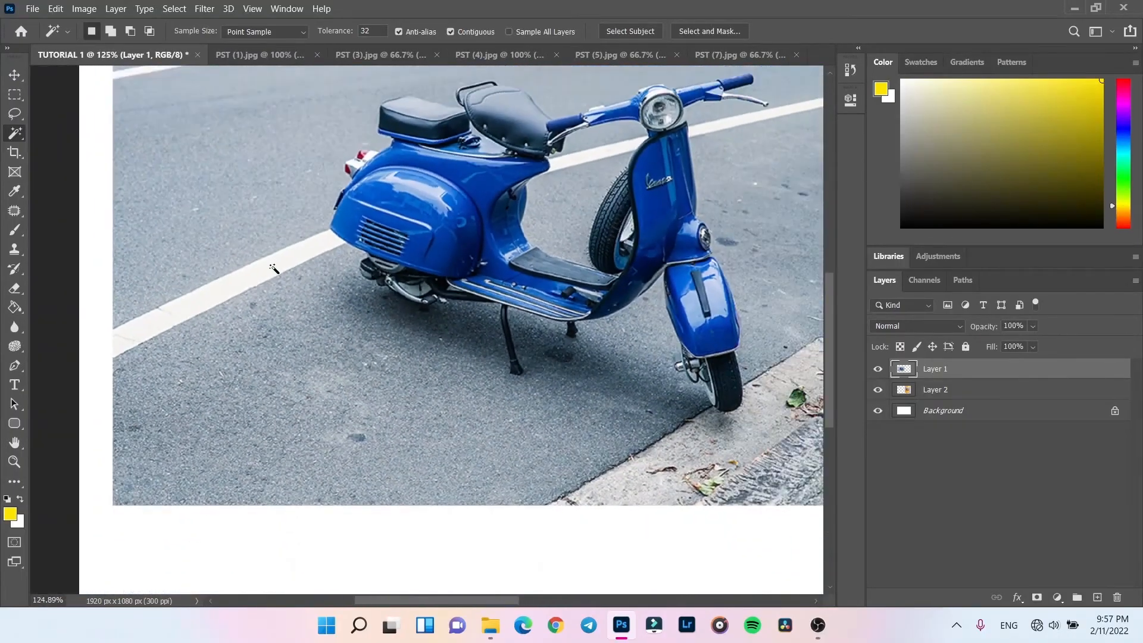
pyautogui.scroll(2, 273, 269)
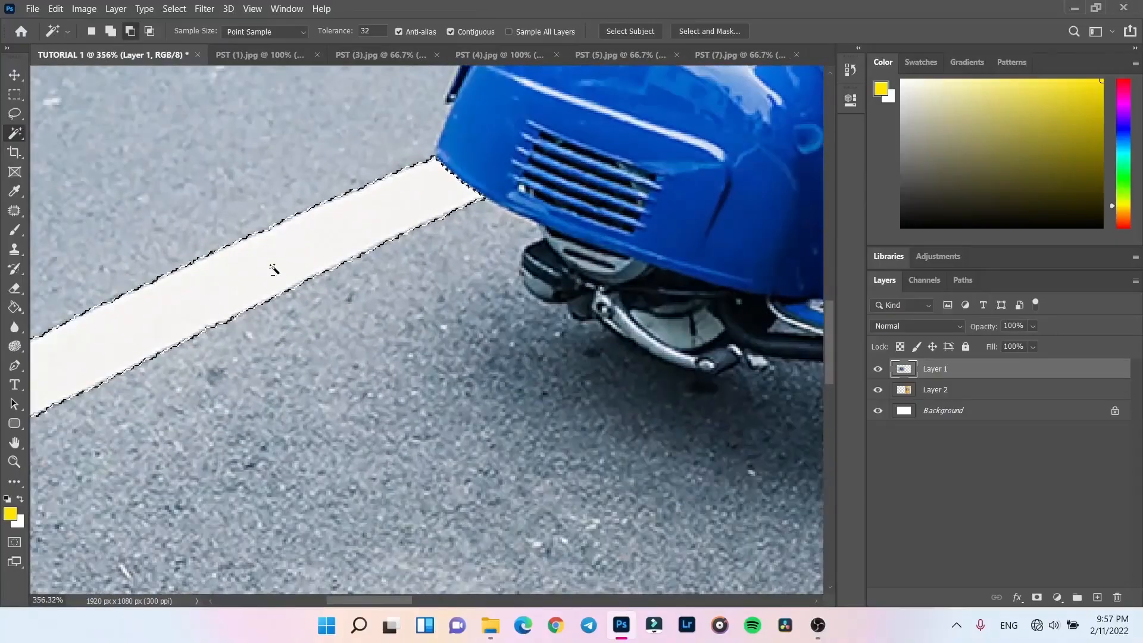
pyautogui.scroll(-3, 273, 269)
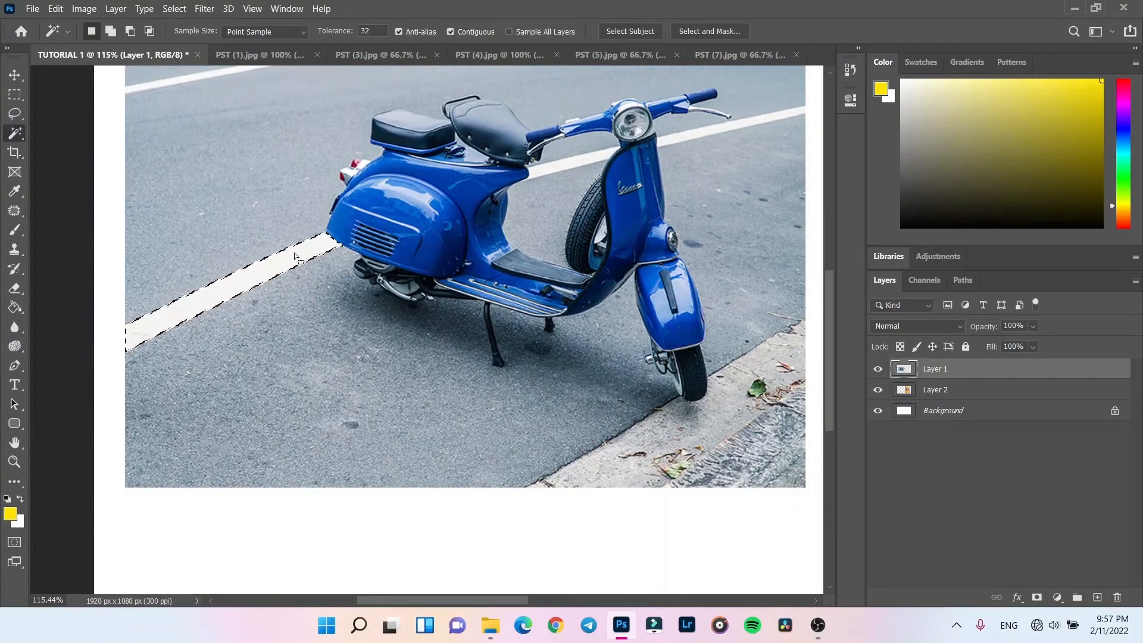
# Step: Cut the selected road line out of the scooter photo onto its own layer with Layer Via Cut
pyautogui.rightClick(300, 260)
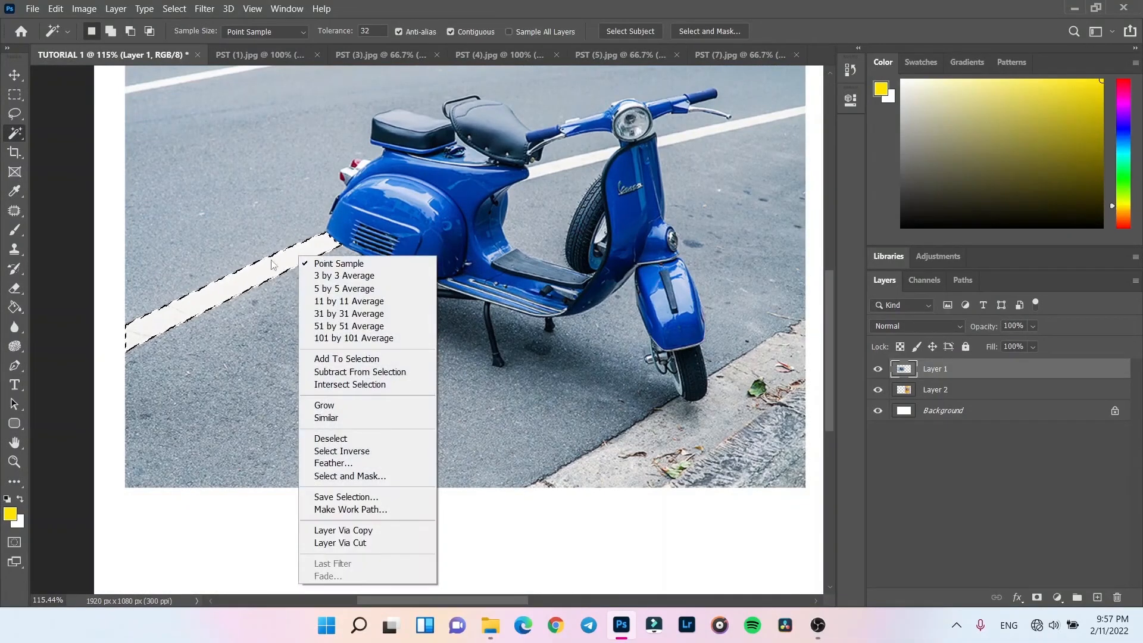
pyautogui.click(272, 264)
pyautogui.rightClick(271, 269)
pyautogui.click(268, 271)
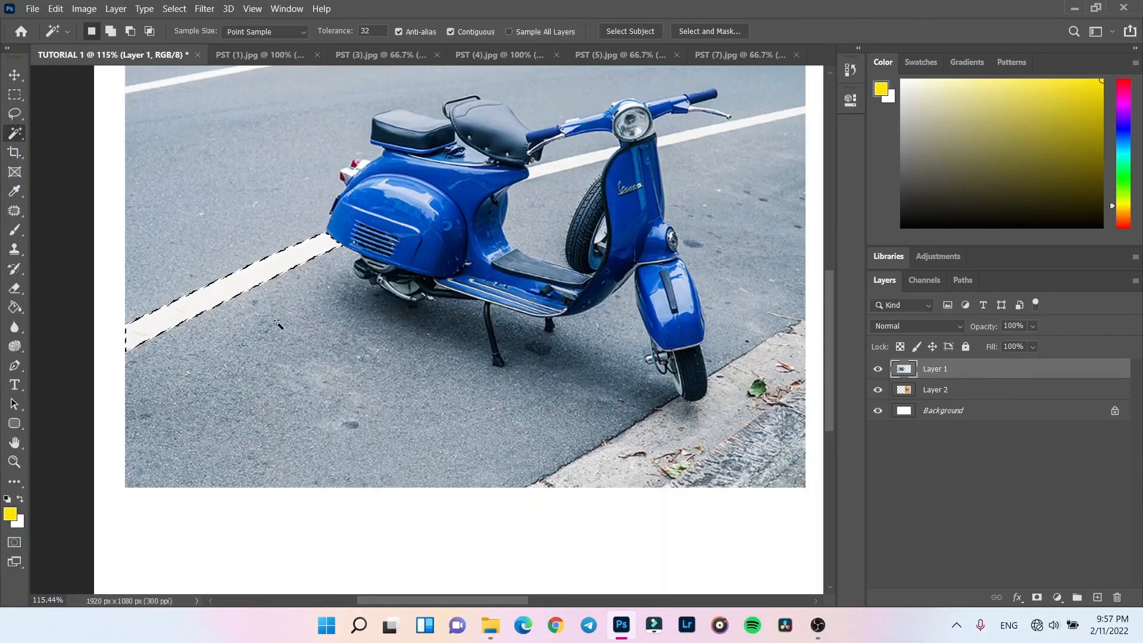
pyautogui.rightClick(279, 269)
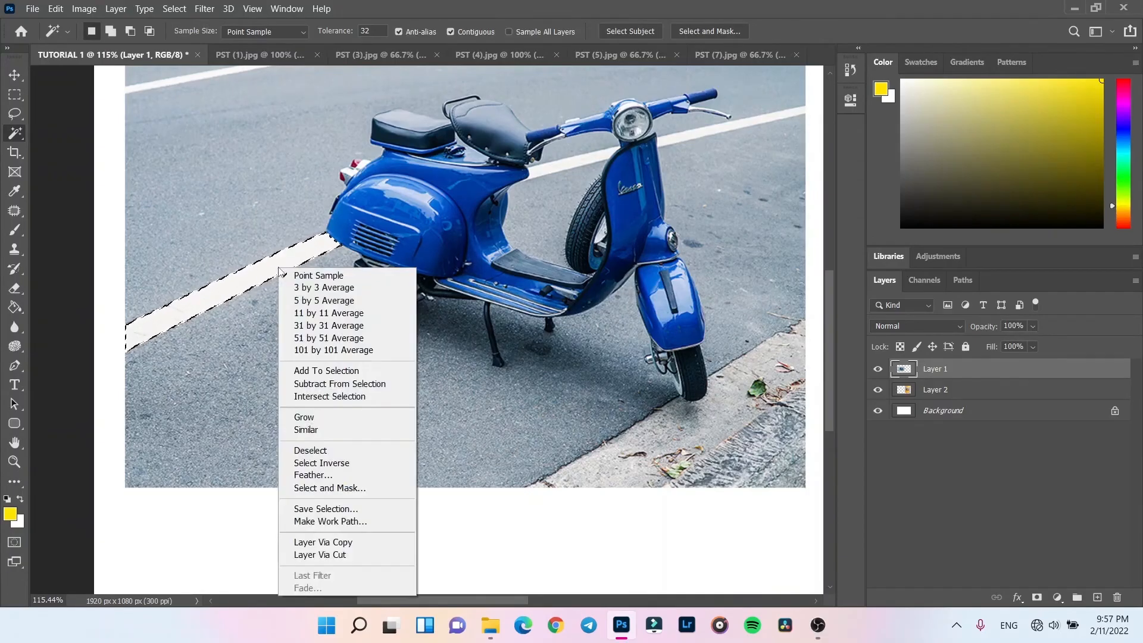
pyautogui.click(15, 112)
pyautogui.click(18, 98)
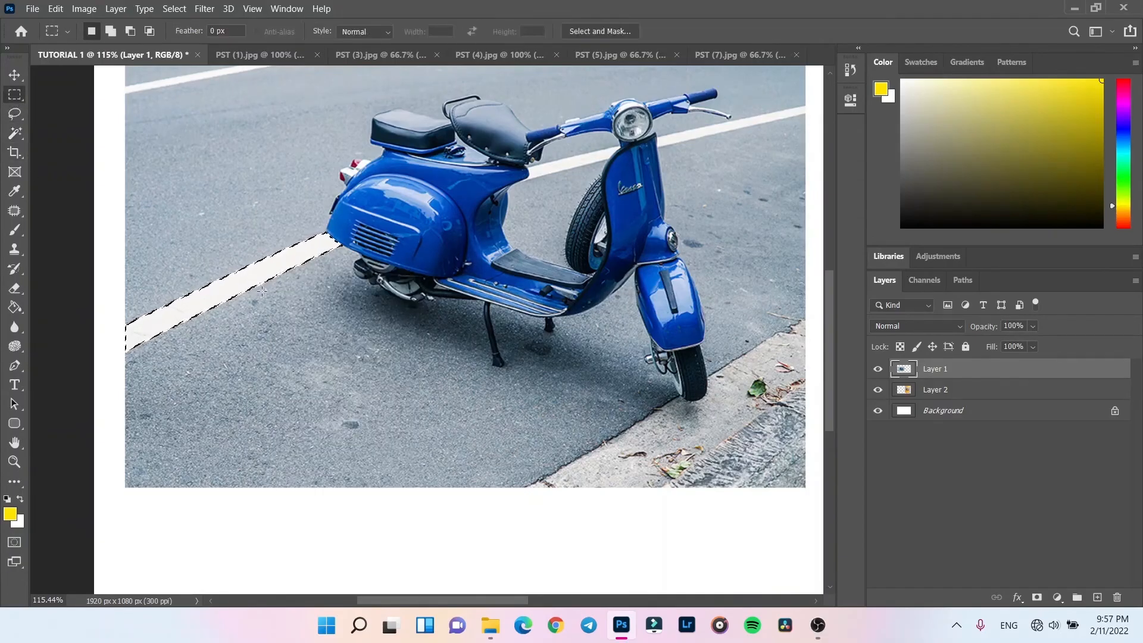
pyautogui.rightClick(262, 291)
pyautogui.click(309, 404)
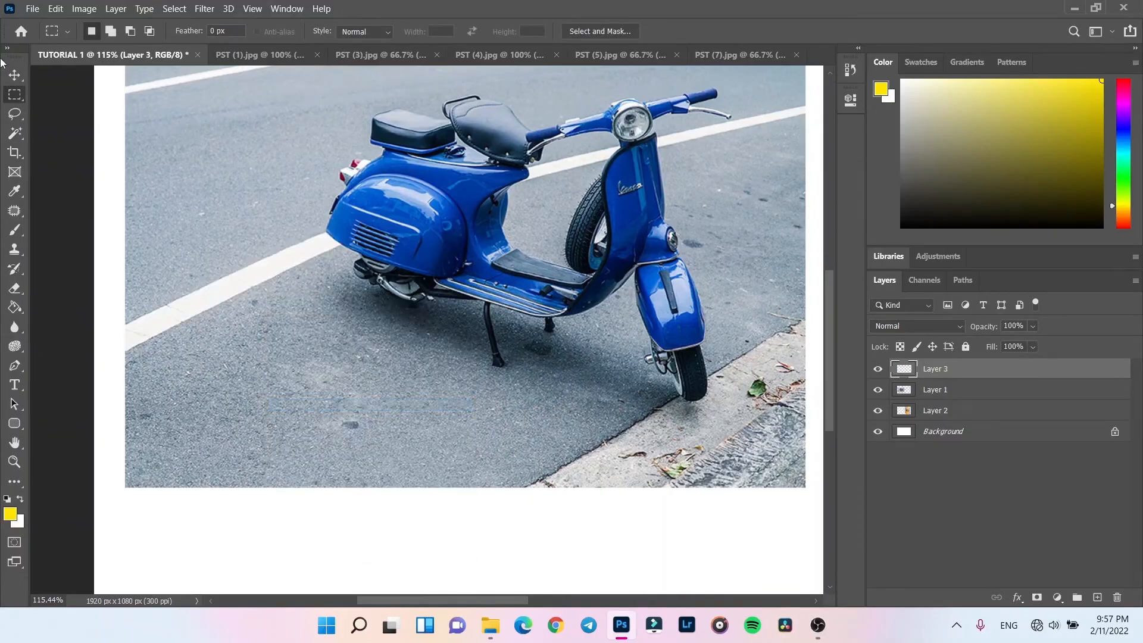
# Step: Move the cut-out road line away from its original place and delete it
pyautogui.click(15, 74)
pyautogui.moveTo(255, 289); pyautogui.dragTo(295, 338)
pyautogui.press('Delete')
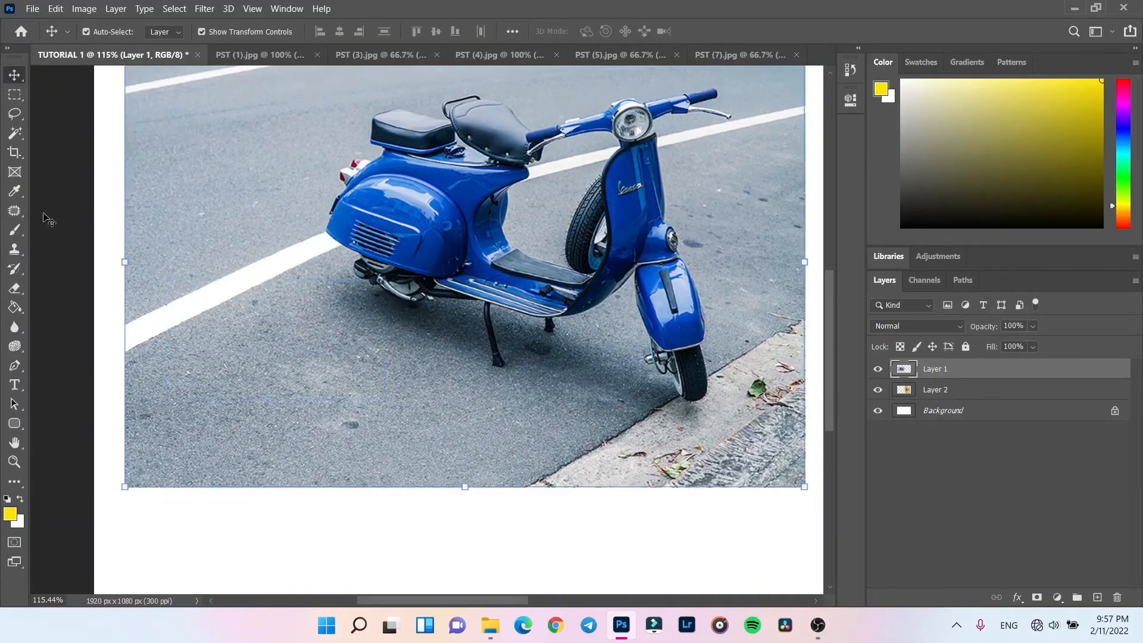
# Step: Undo the deletion, move and cut of the road line, and clear any remaining selection
pyautogui.click(14, 94)
pyautogui.hotkey('ctrl', 'z')
pyautogui.hotkey('ctrl', 'z')
pyautogui.hotkey('ctrl', 'z')
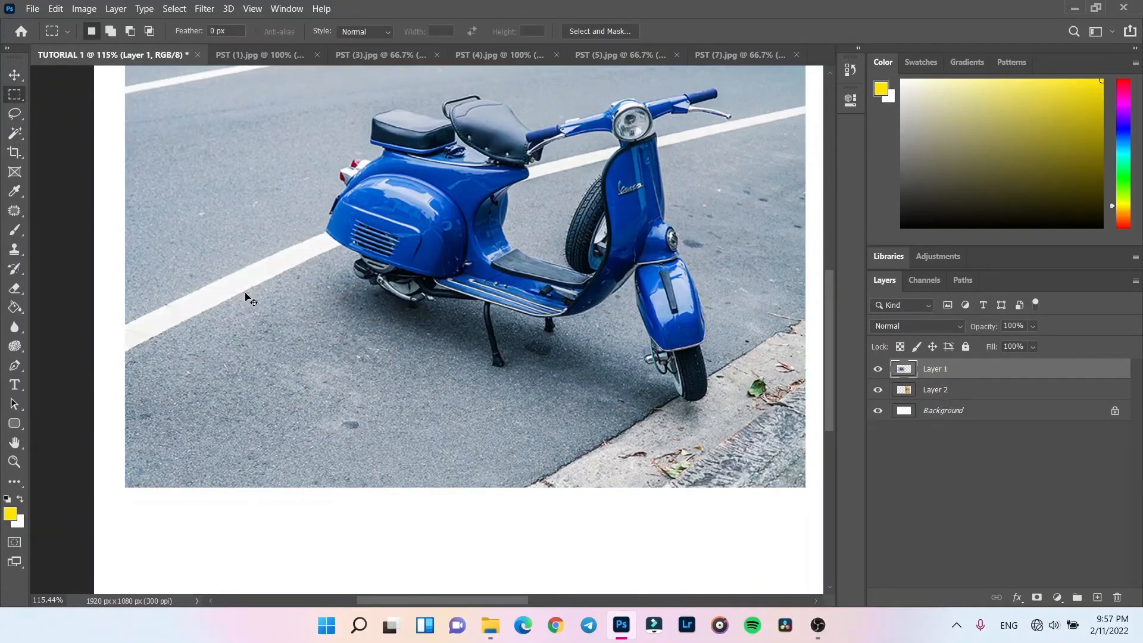
pyautogui.click(14, 76)
pyautogui.moveTo(272, 253); pyautogui.dragTo(245, 291)
pyautogui.hotkey('ctrl', 'd')
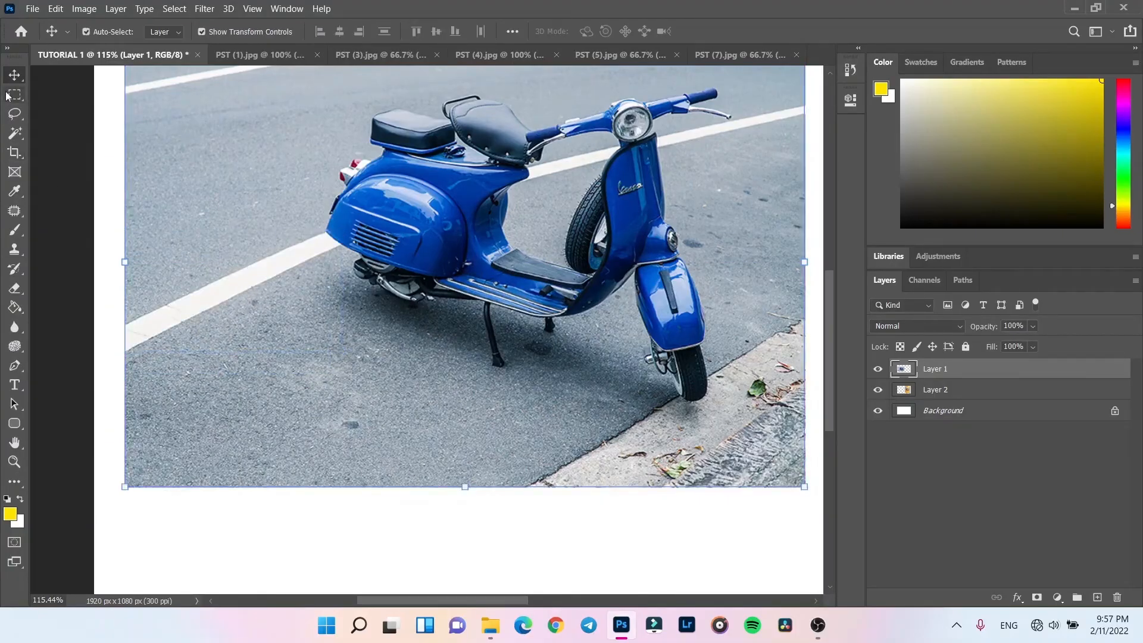
# Step: Crop the canvas to about 1363 × 867 px, trimming the outer edges around the scooter and the woman
pyautogui.click(13, 115)
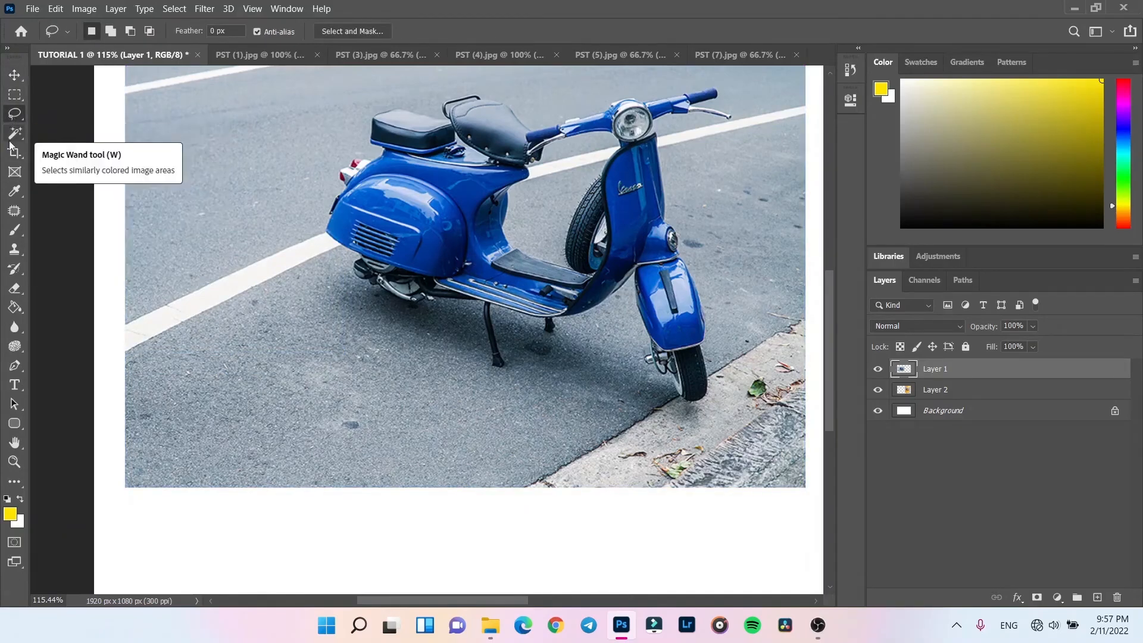
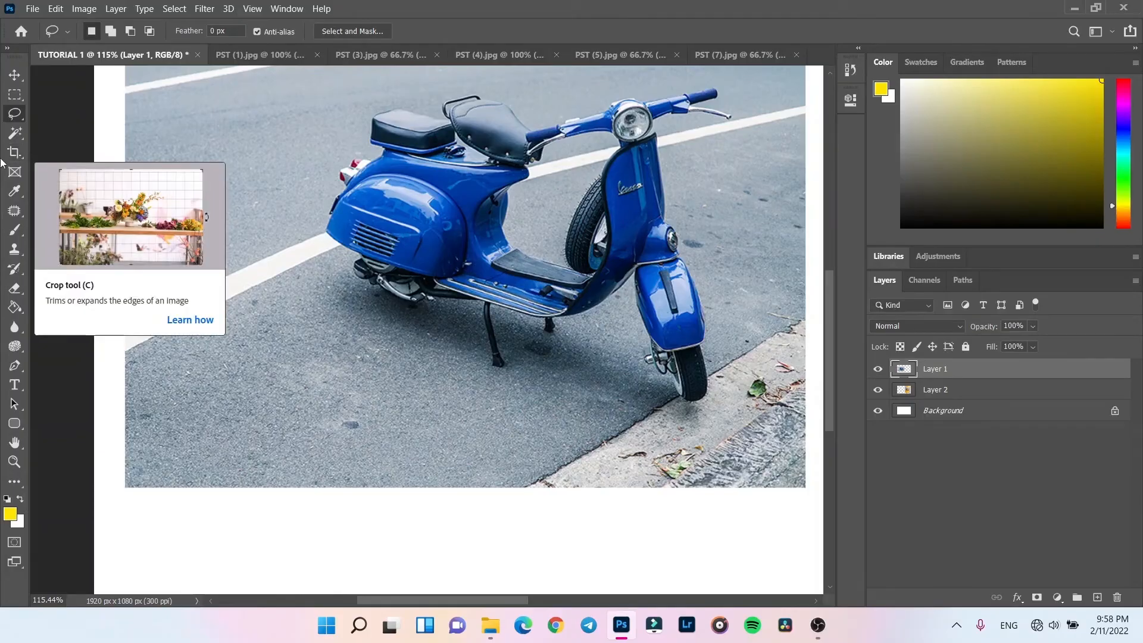
pyautogui.click(10, 154)
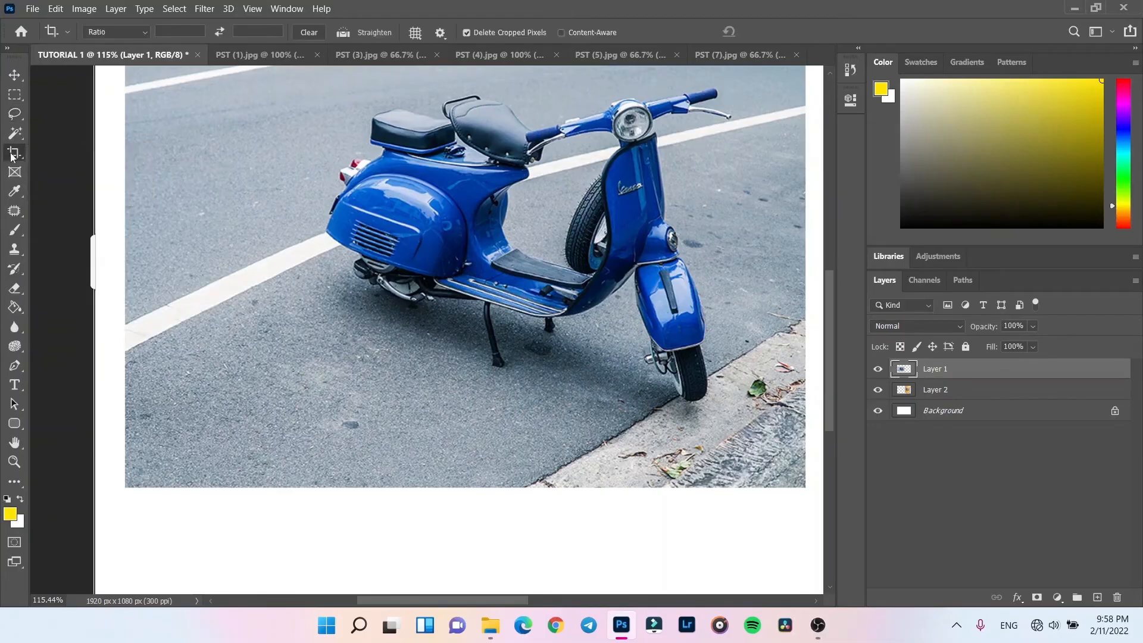
pyautogui.hotkey('ctrl', '0')
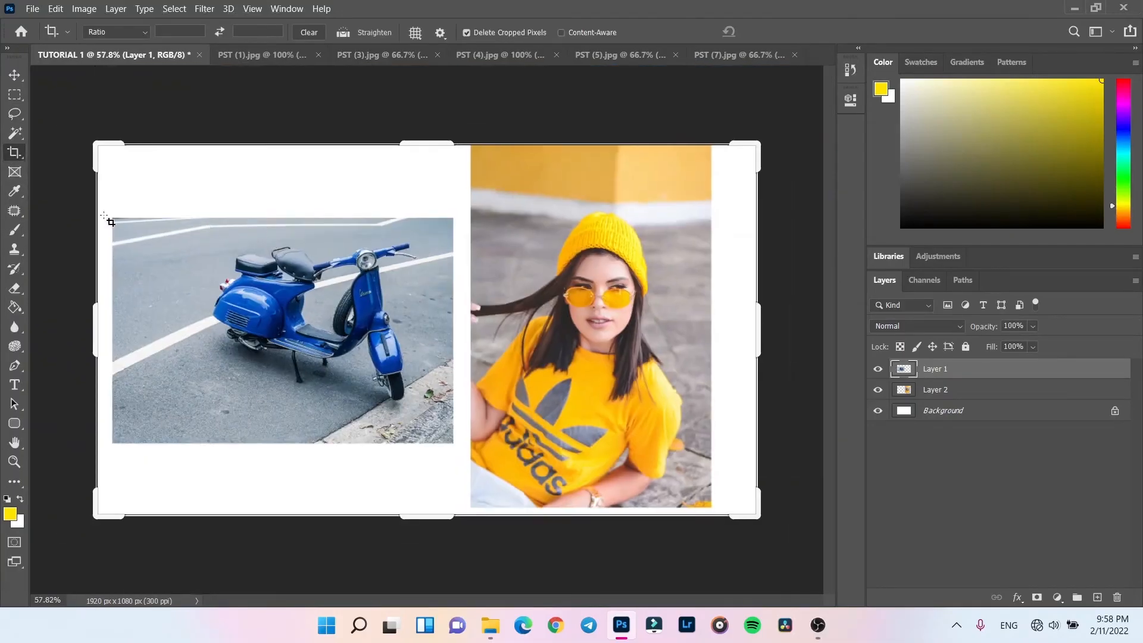
pyautogui.click(936, 393)
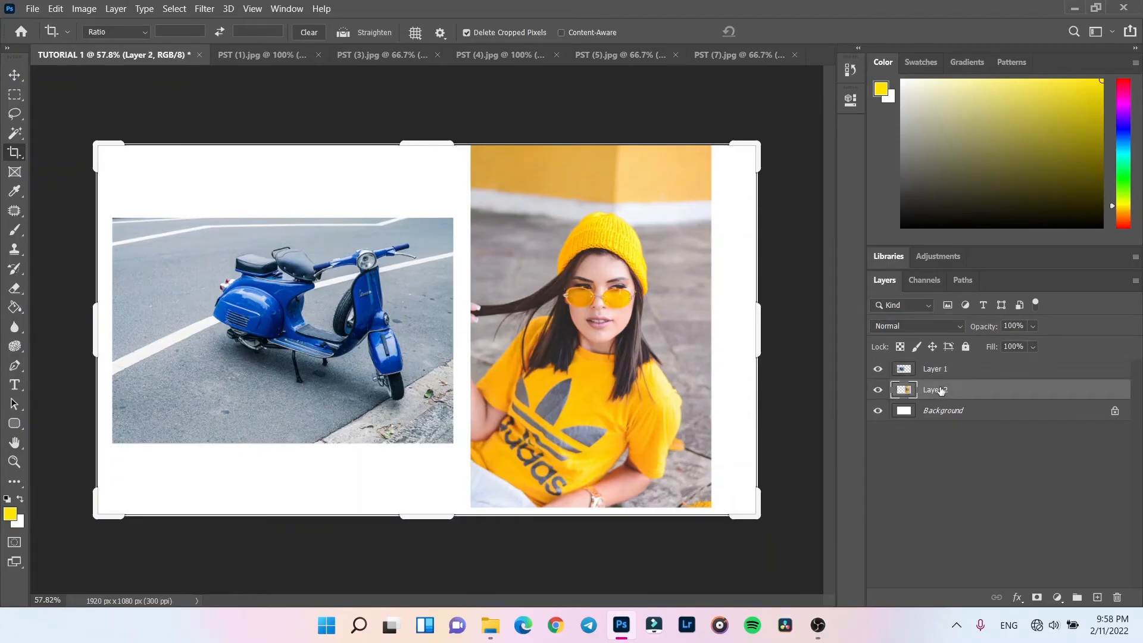
pyautogui.click(942, 373)
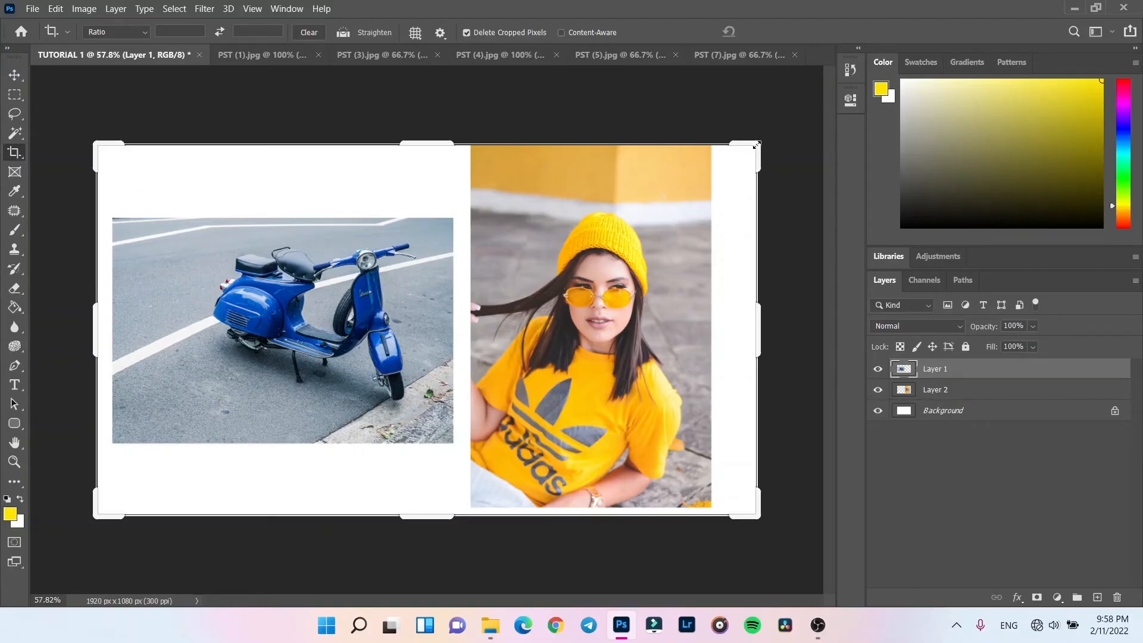
pyautogui.moveTo(757, 144); pyautogui.dragTo(626, 180)
pyautogui.moveTo(565, 273); pyautogui.dragTo(475, 298)
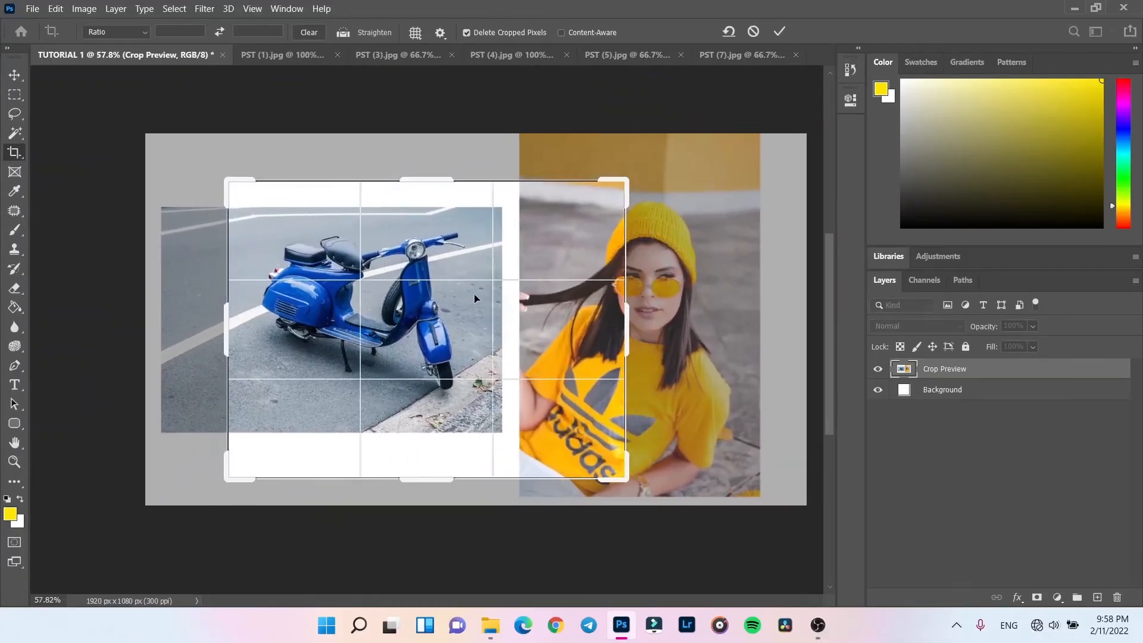
pyautogui.moveTo(627, 327); pyautogui.dragTo(664, 323)
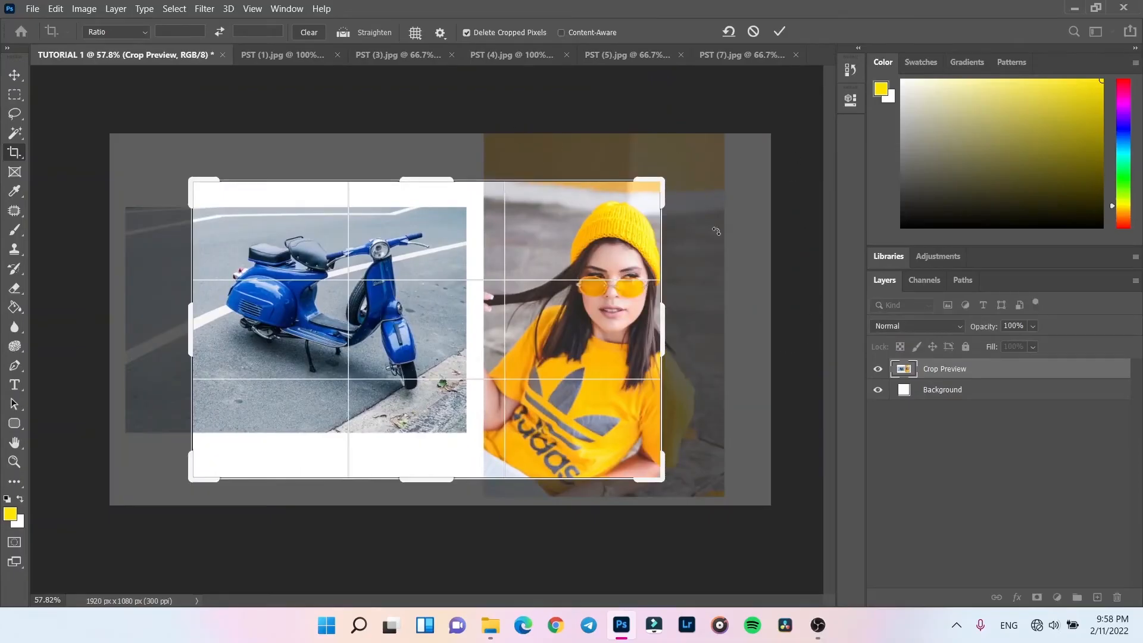
pyautogui.moveTo(579, 294); pyautogui.dragTo(542, 296)
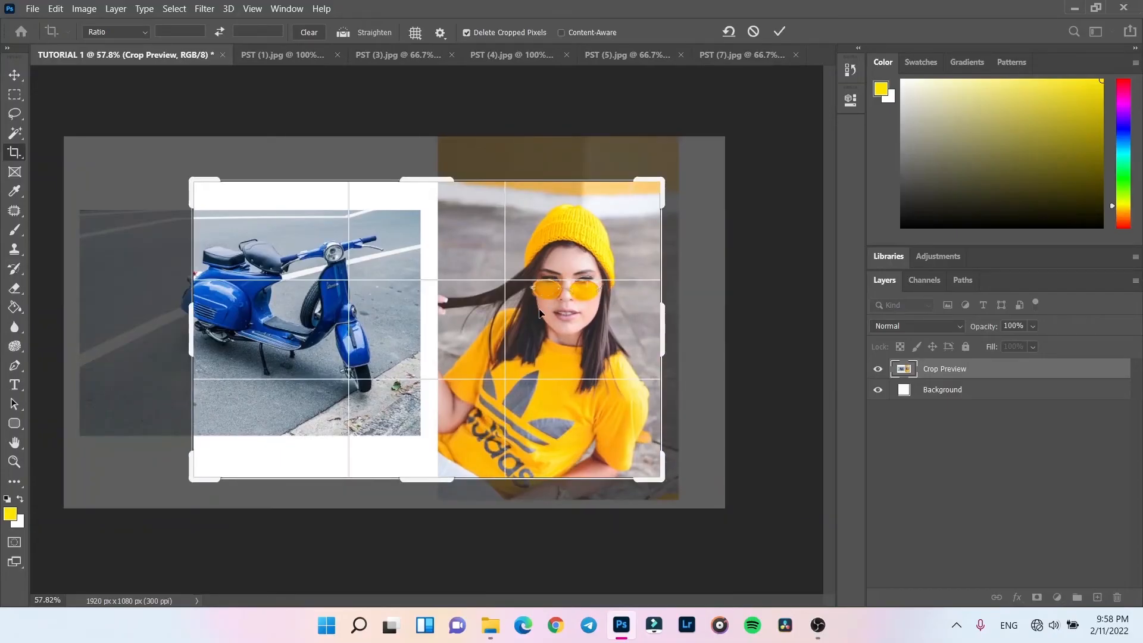
pyautogui.doubleClick(425, 324)
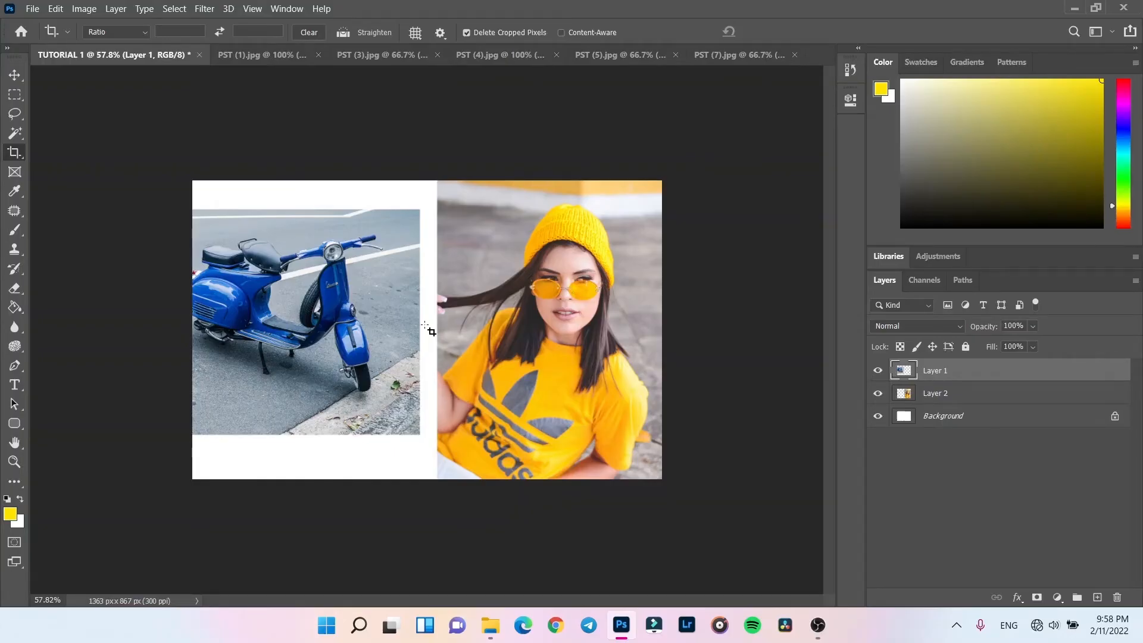
# Step: Check the cropped document's pixel dimensions in the Image Size dialog and close it without changes
pyautogui.click(81, 8)
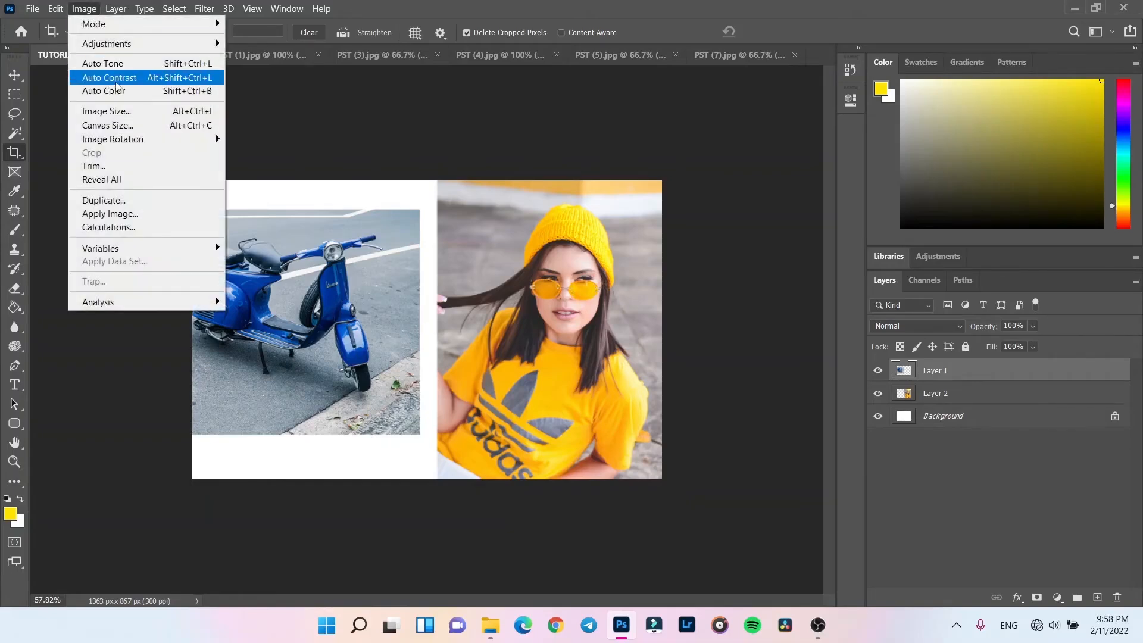
pyautogui.click(106, 110)
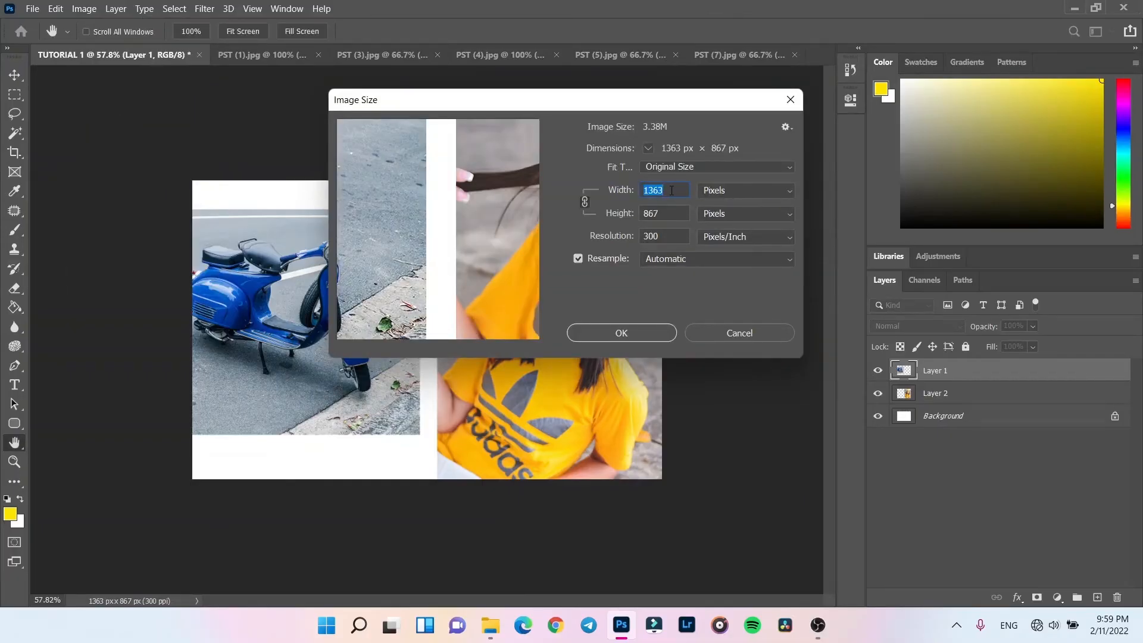
pyautogui.click(725, 340)
pyautogui.press('c')
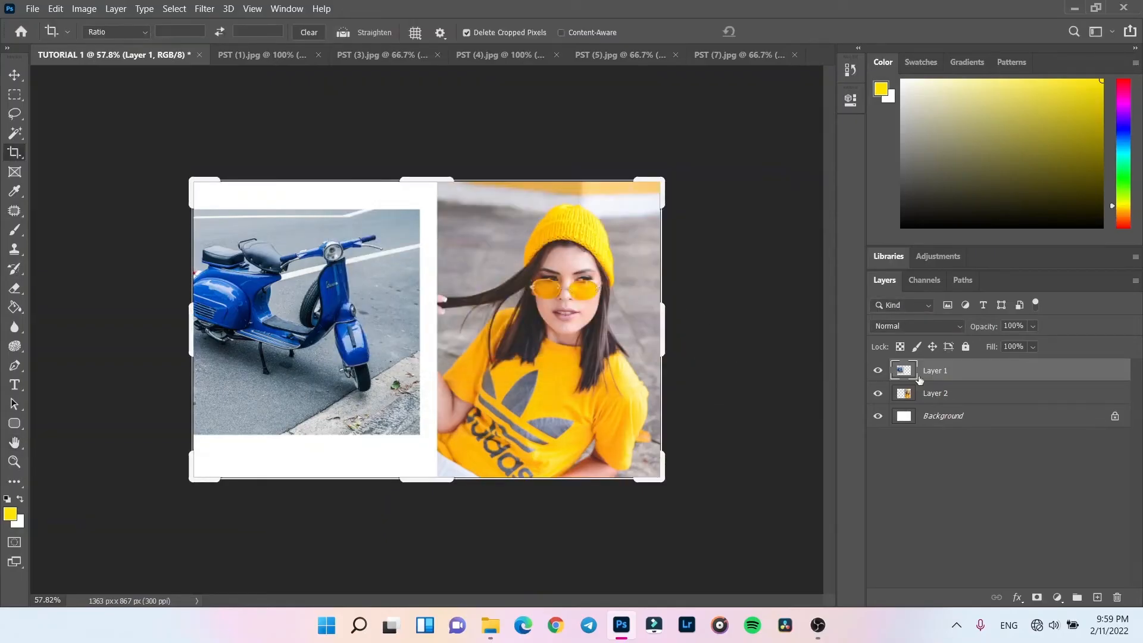
# Step: Shift the woman photo and the scooter photo slightly up and to the right on the cropped canvas
pyautogui.click(15, 75)
pyautogui.moveTo(557, 303); pyautogui.dragTo(589, 290)
pyautogui.moveTo(348, 312)
pyautogui.mouseDown()
pyautogui.moveTo(381, 292)
pyautogui.moveTo(365, 301)
pyautogui.mouseUp()
pyautogui.click(15, 152)
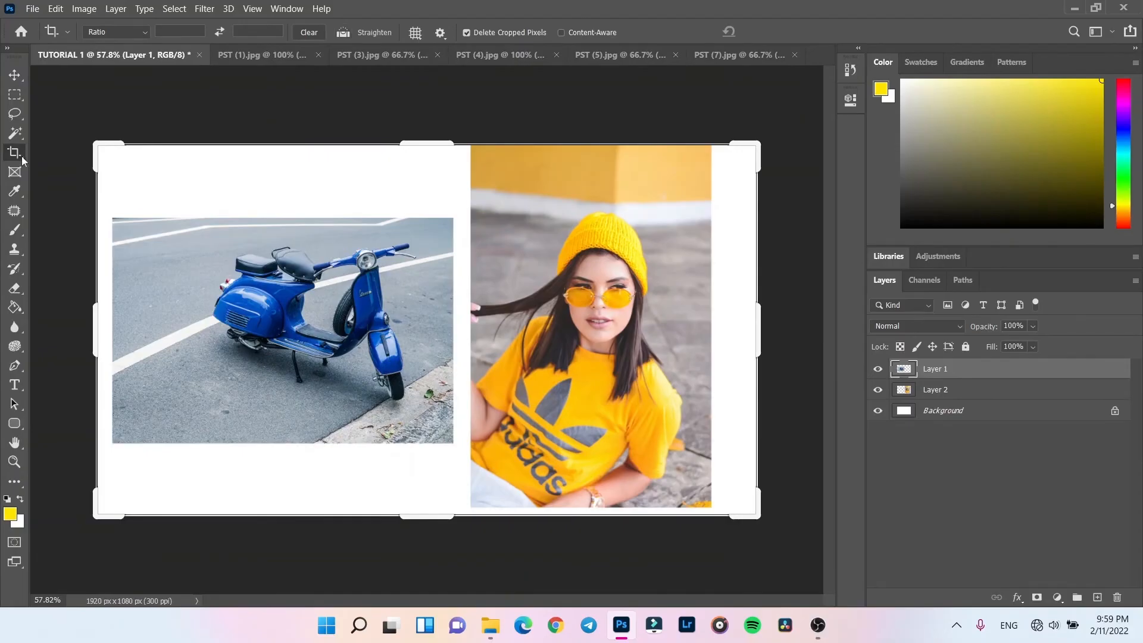
pyautogui.rightClick(22, 159)
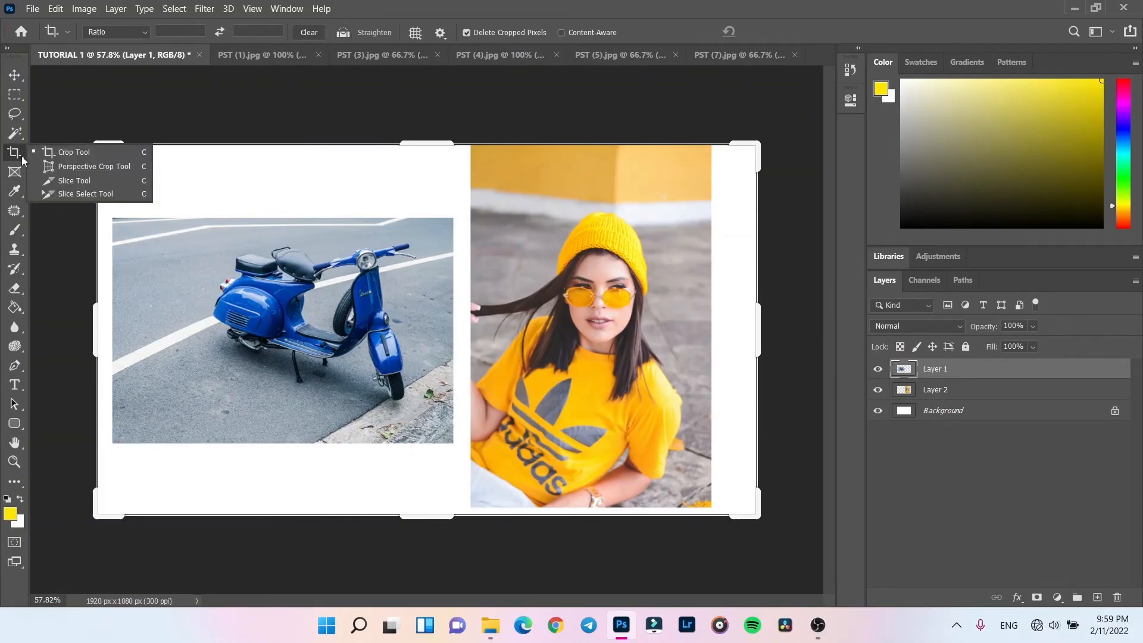
pyautogui.click(75, 181)
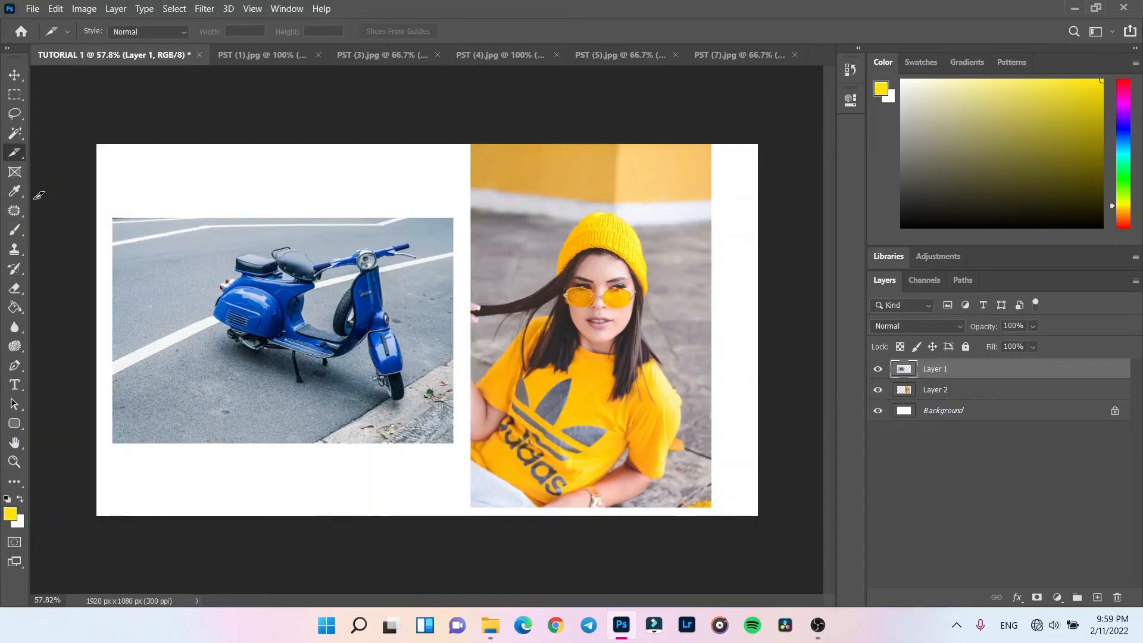
pyautogui.rightClick(15, 154)
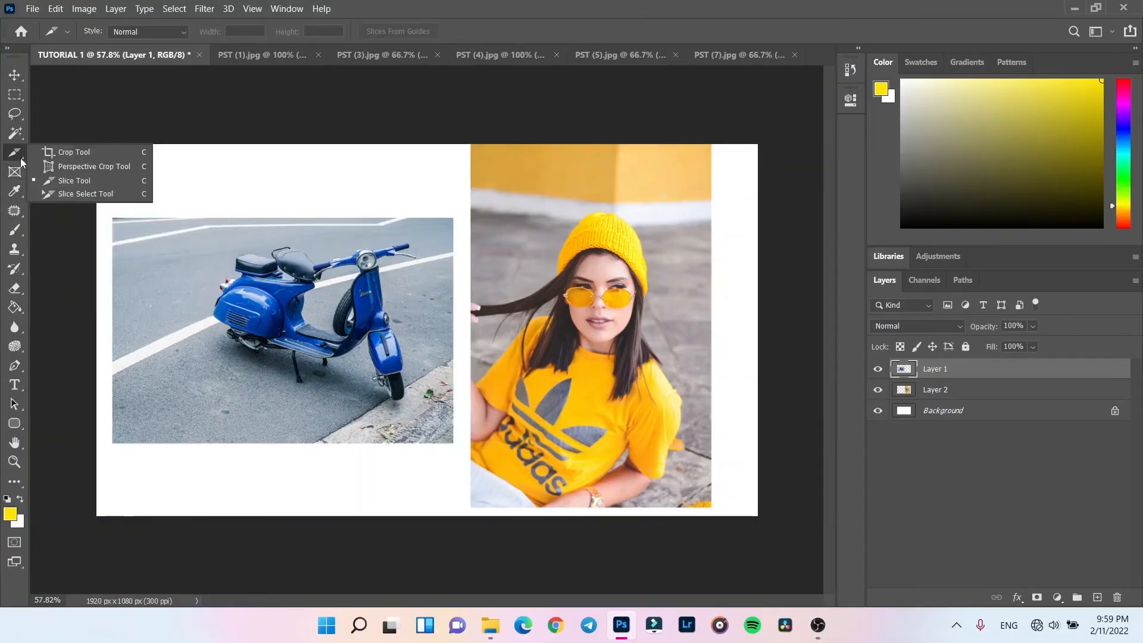
pyautogui.click(74, 153)
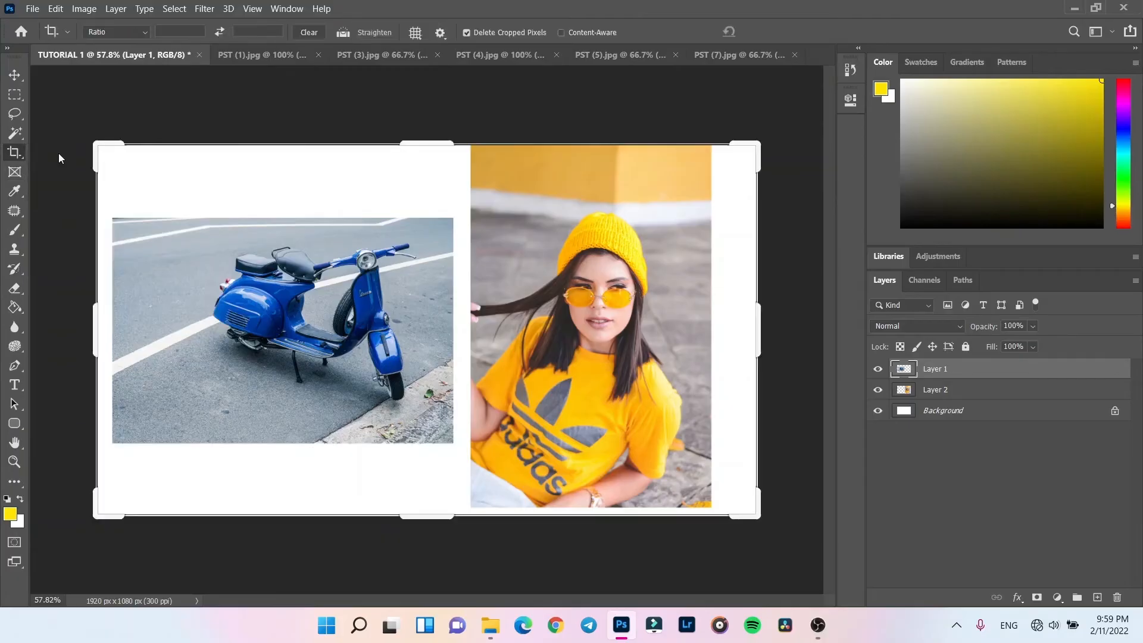
# Step: Hide the scooter layer and draw a rectangular Frame tool placeholder in the blank area beside the woman photo
pyautogui.click(14, 172)
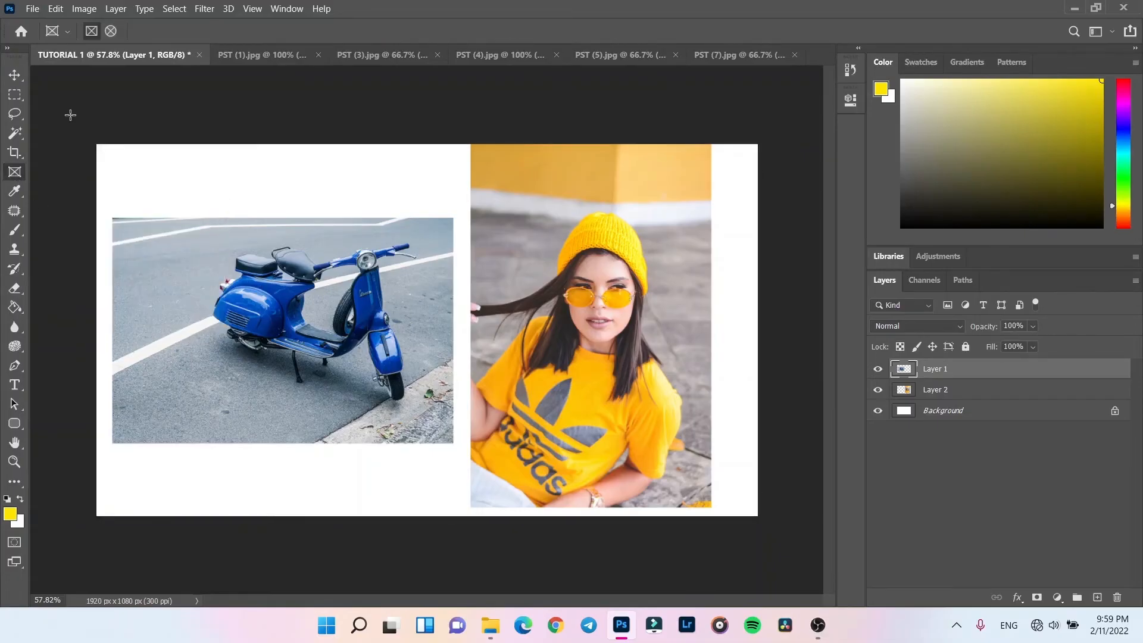
pyautogui.press('v')
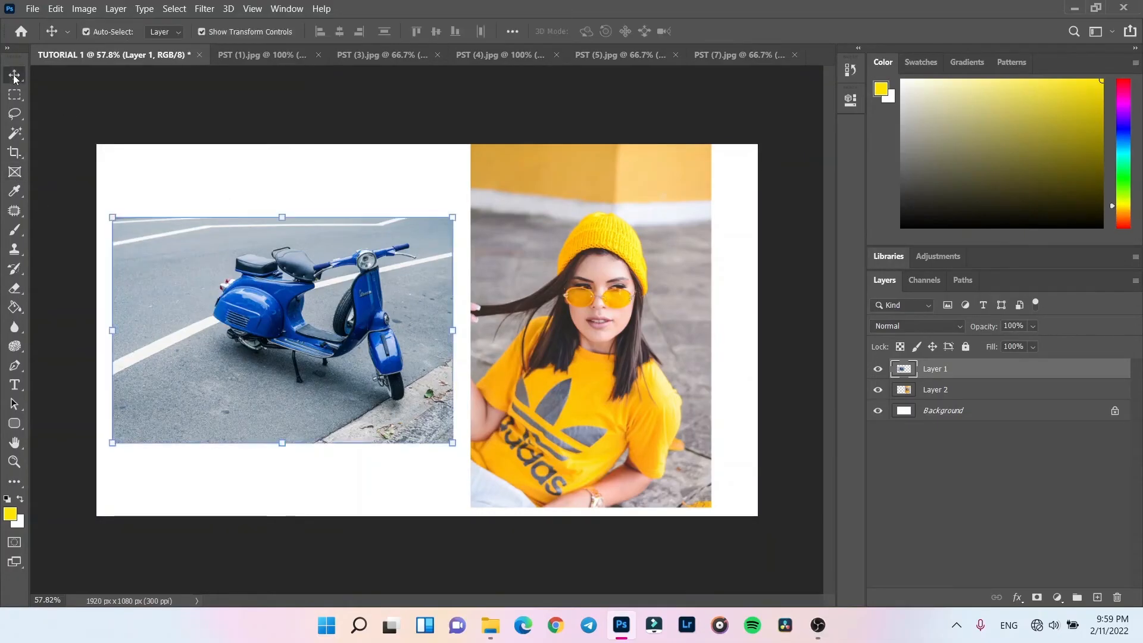
pyautogui.click(878, 369)
pyautogui.click(15, 173)
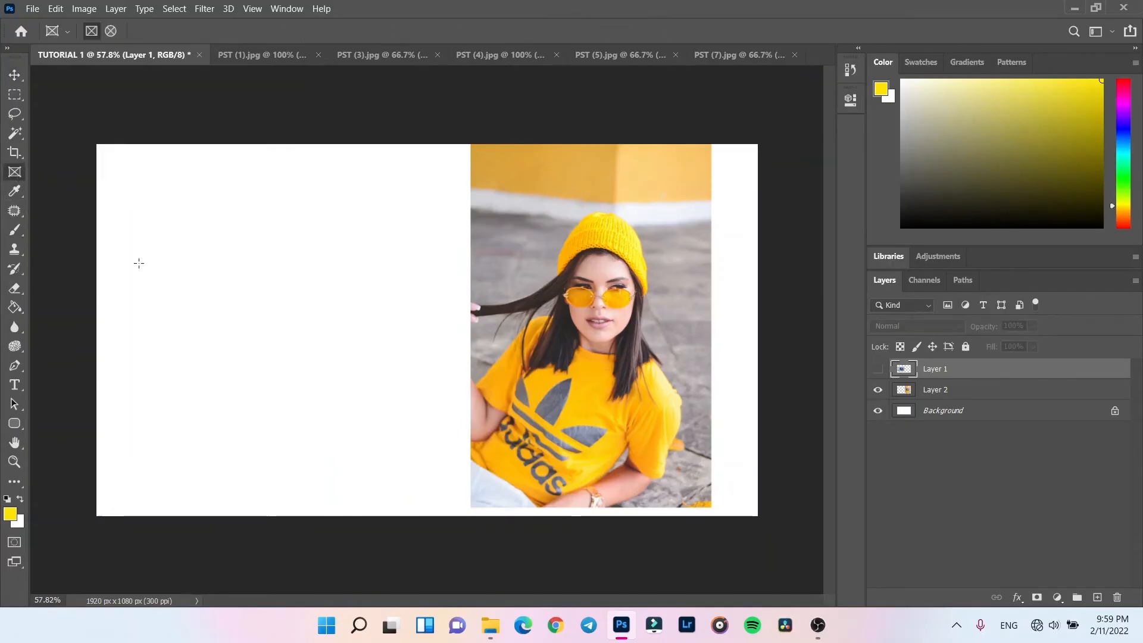
pyautogui.moveTo(158, 191); pyautogui.dragTo(393, 455)
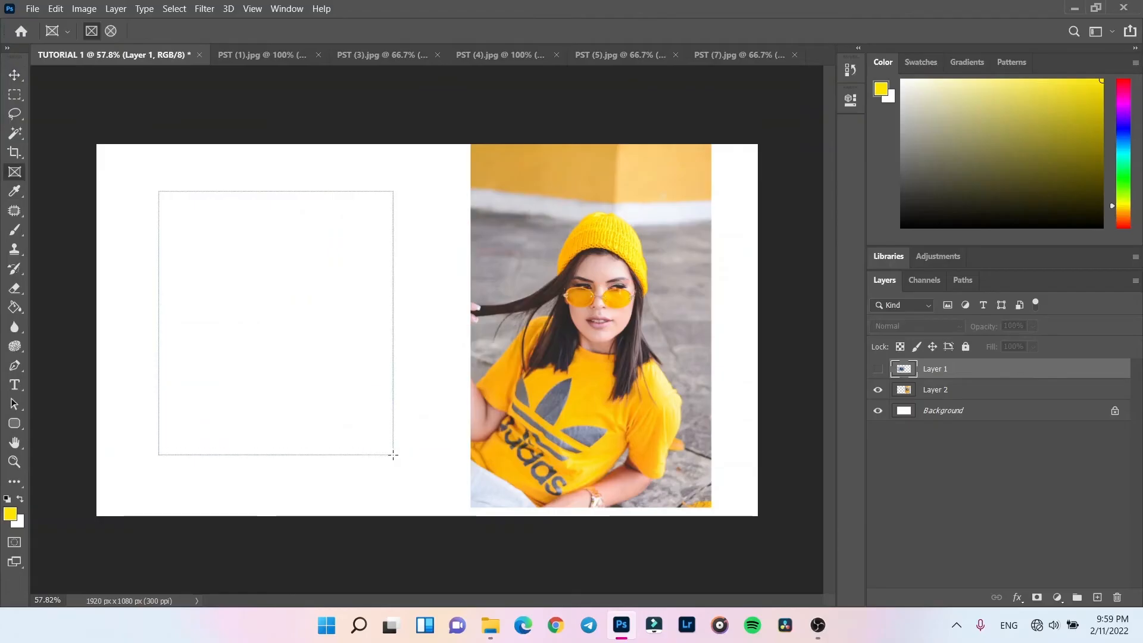
pyautogui.click(11, 73)
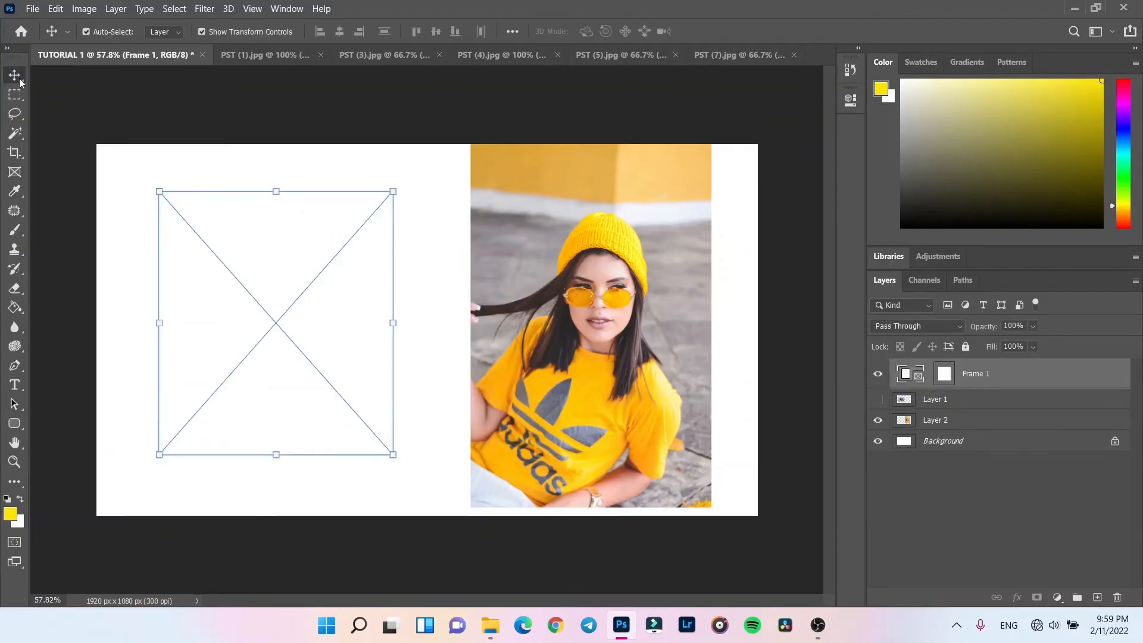
# Step: Move the woman photo over the rectangular frame and place its layer inside the frame
pyautogui.moveTo(934, 425); pyautogui.dragTo(952, 371)
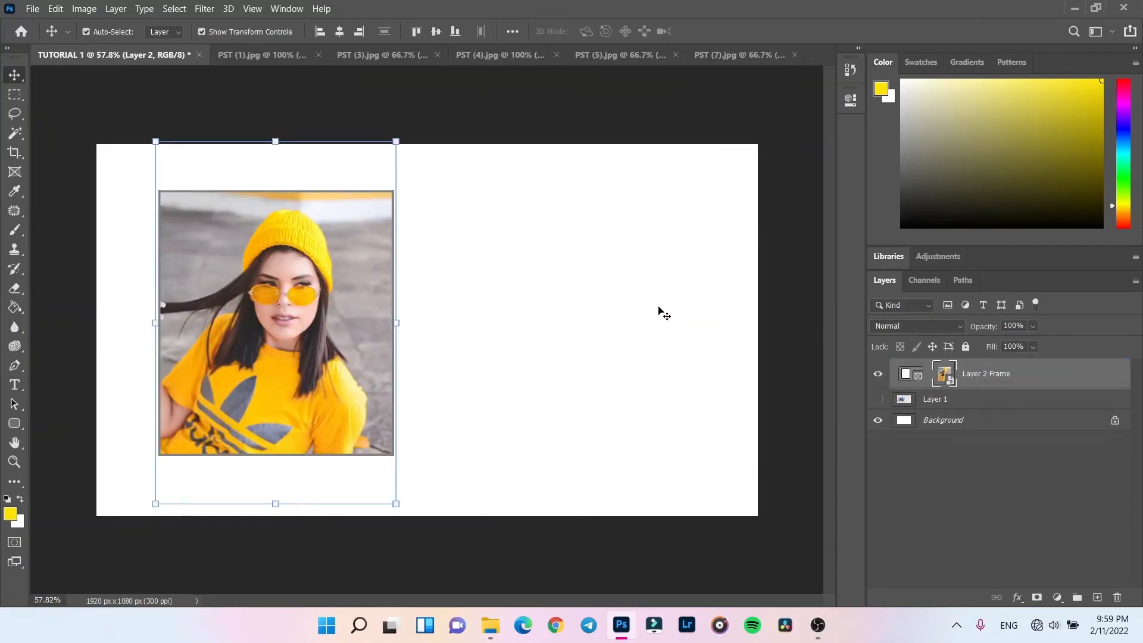
pyautogui.hotkey('ctrl', 'z')
pyautogui.moveTo(672, 334); pyautogui.dragTo(361, 332)
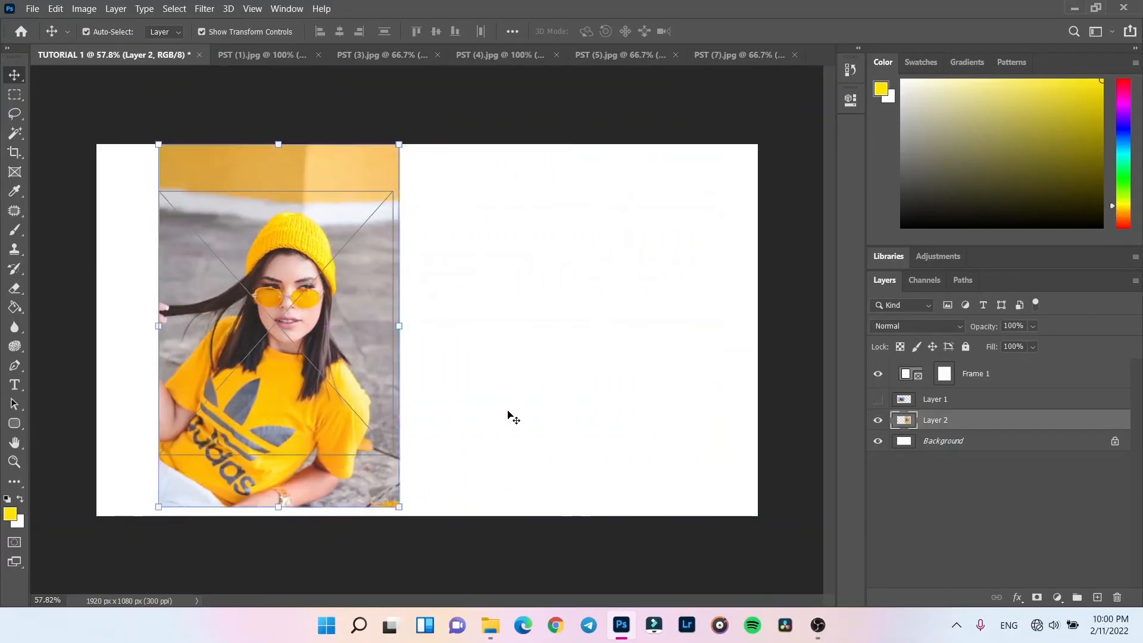
pyautogui.moveTo(936, 420); pyautogui.dragTo(941, 384)
pyautogui.moveTo(329, 256); pyautogui.dragTo(329, 321)
pyautogui.press('ctrl')
# Step: Undo the rectangular frame and its placed photo, and draw an elliptical frame in the blank area beside the woman photo
pyautogui.click(15, 172)
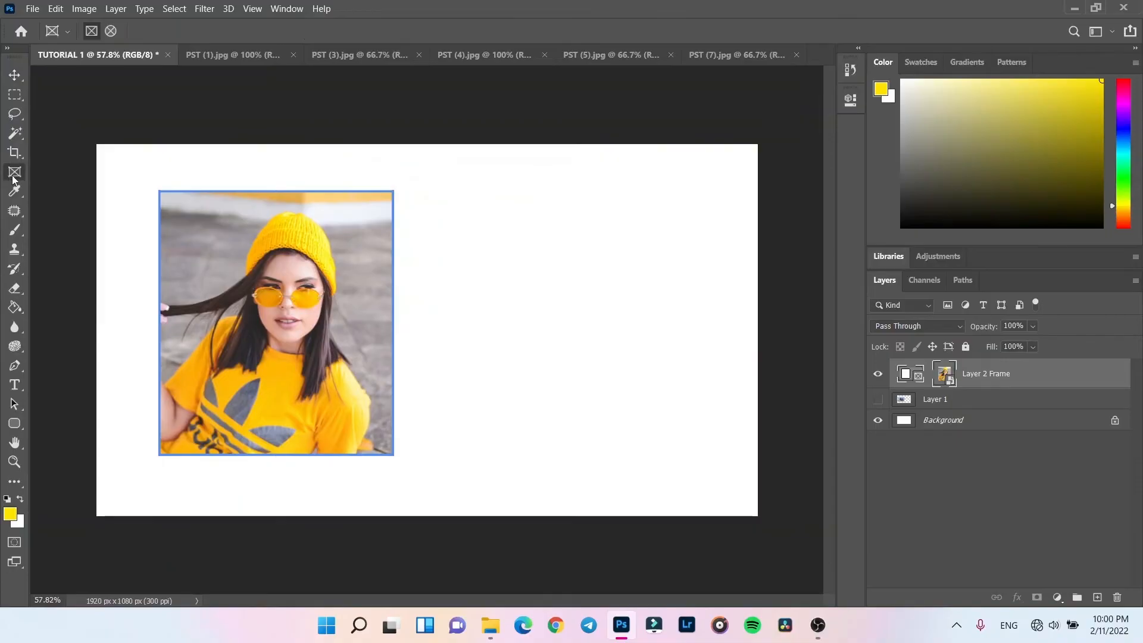
pyautogui.hotkey('ctrl', 'z')
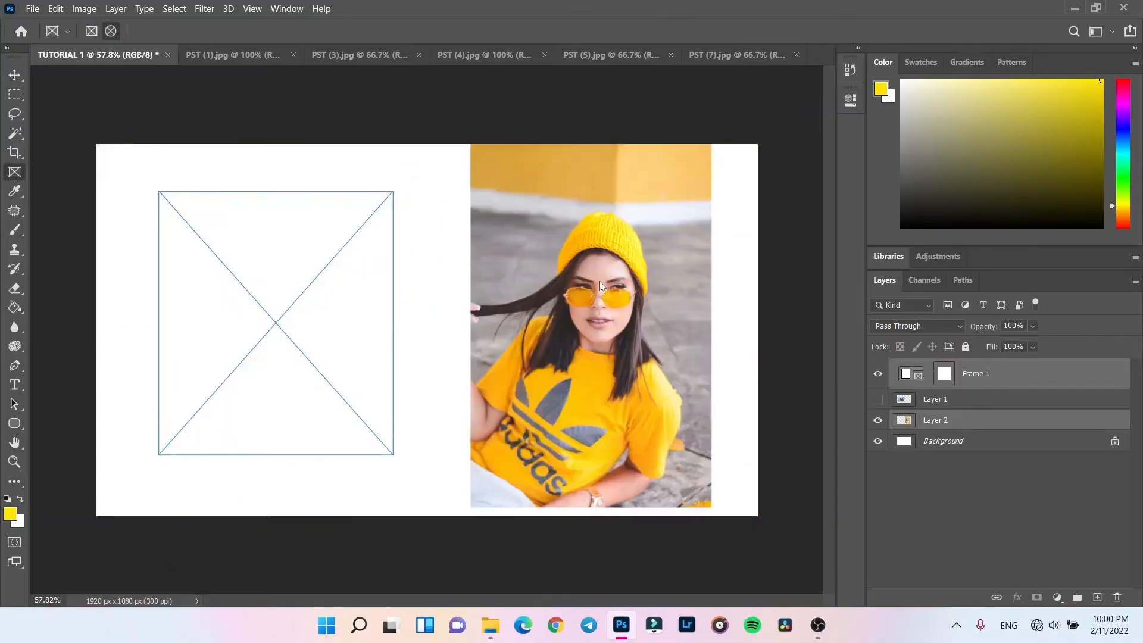
pyautogui.hotkey('ctrl', 'z')
pyautogui.moveTo(185, 223); pyautogui.dragTo(391, 433)
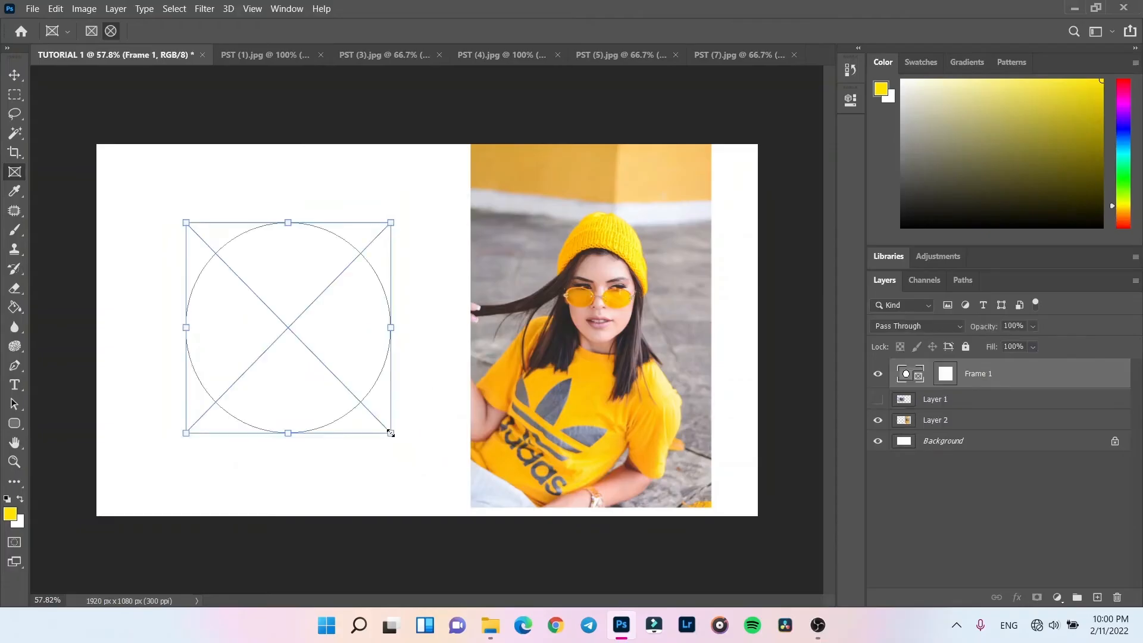
# Step: Drop the woman photo into the elliptical frame and try moving the framed picture
pyautogui.click(15, 76)
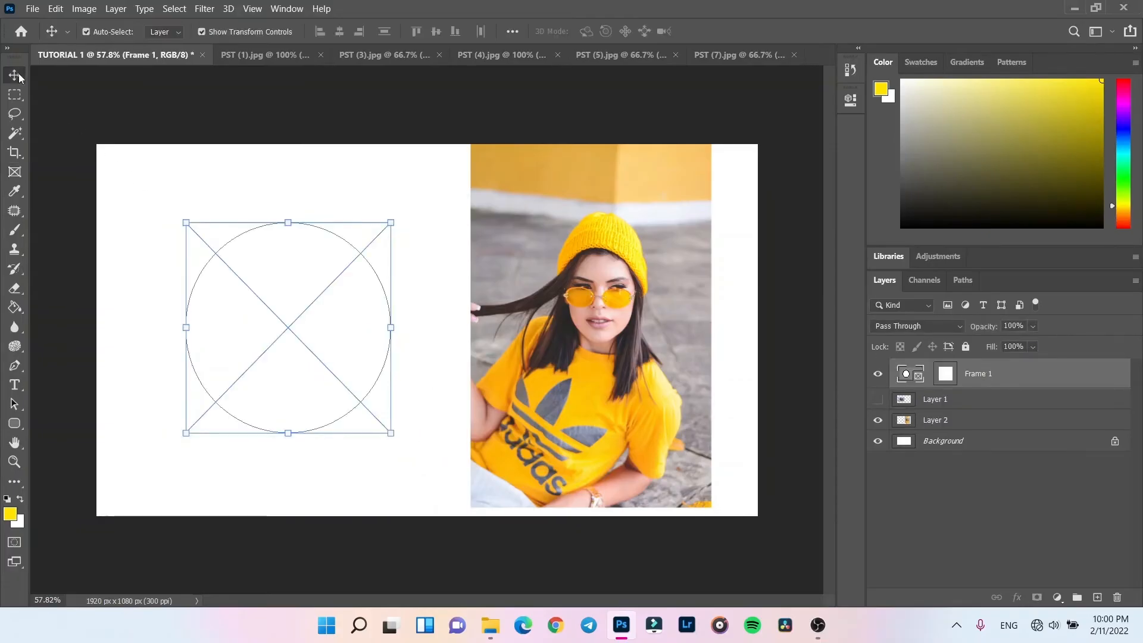
pyautogui.moveTo(707, 349); pyautogui.dragTo(382, 360)
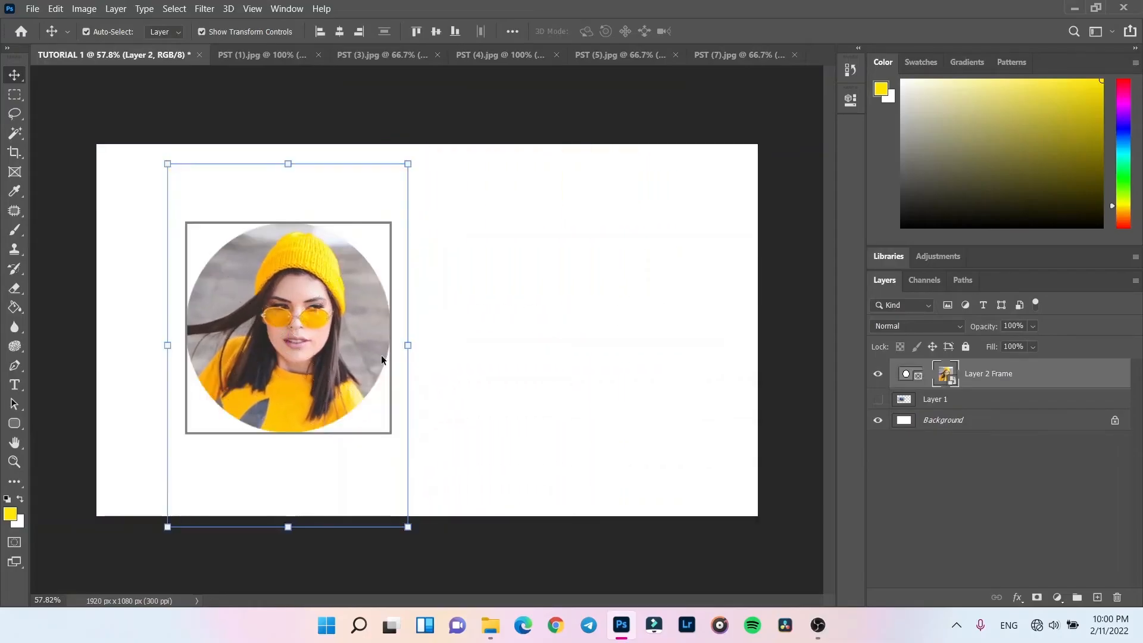
pyautogui.click(516, 338)
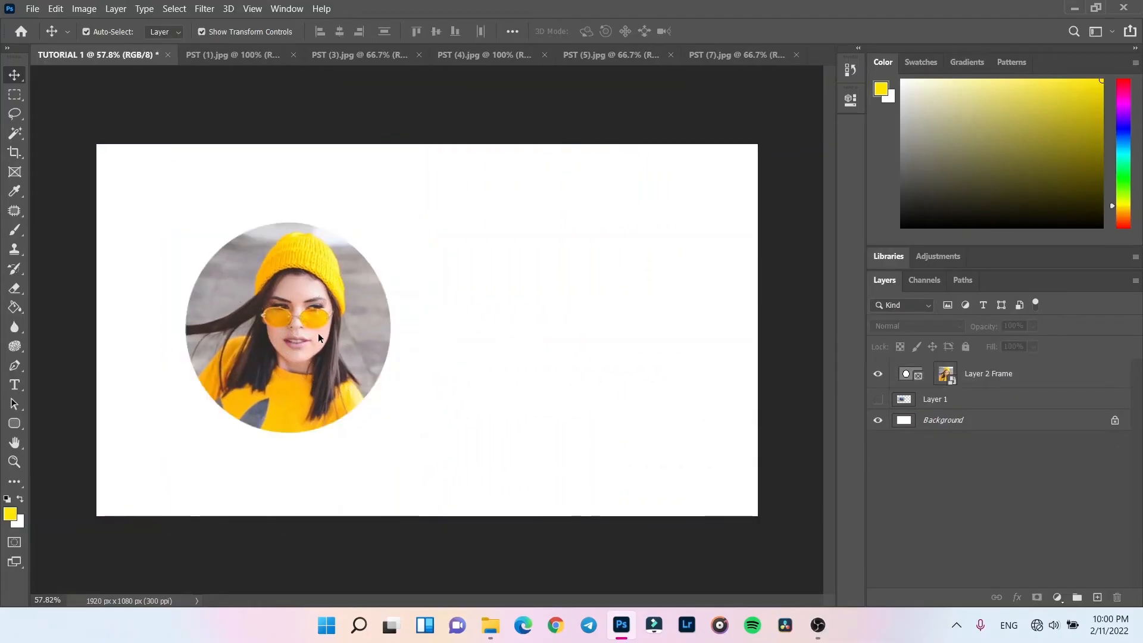
pyautogui.moveTo(355, 331); pyautogui.dragTo(317, 311)
pyautogui.hotkey('ctrl', 'z')
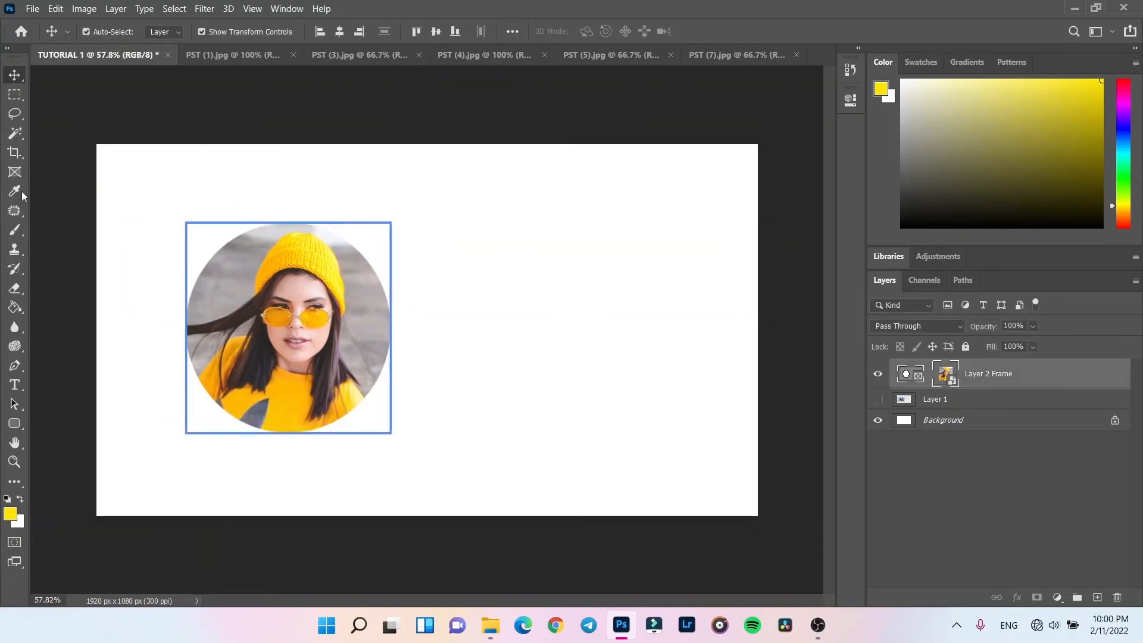
# Step: Undo the elliptical frame with its photo placement and show the scooter layer again
pyautogui.hotkey('ctrl', 'z')
pyautogui.hotkey('ctrl', 'z')
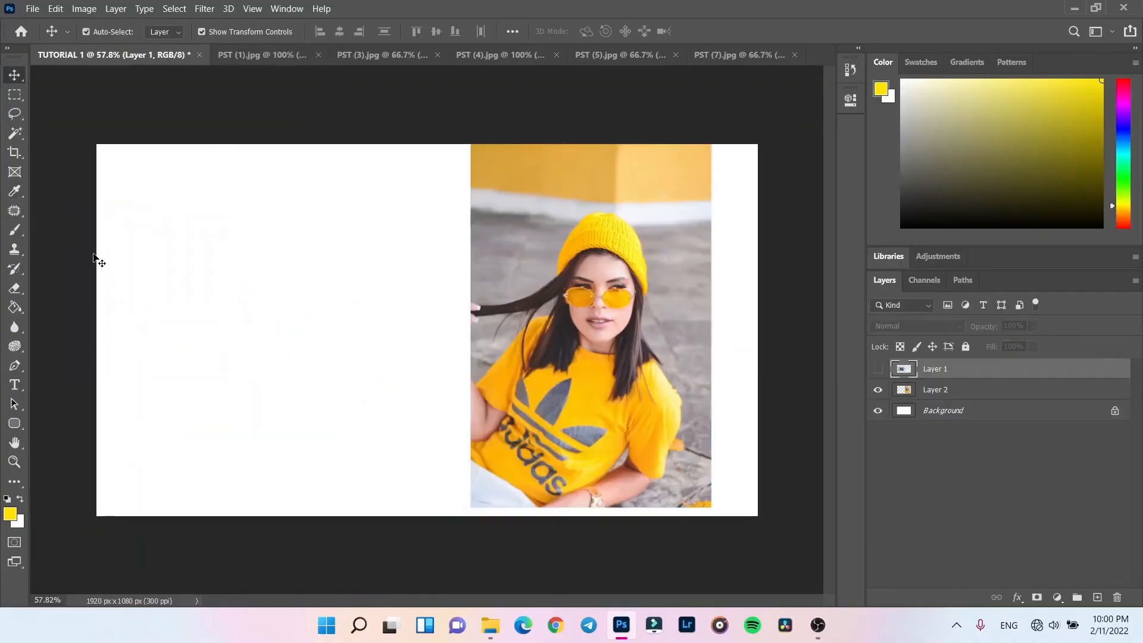
pyautogui.click(877, 369)
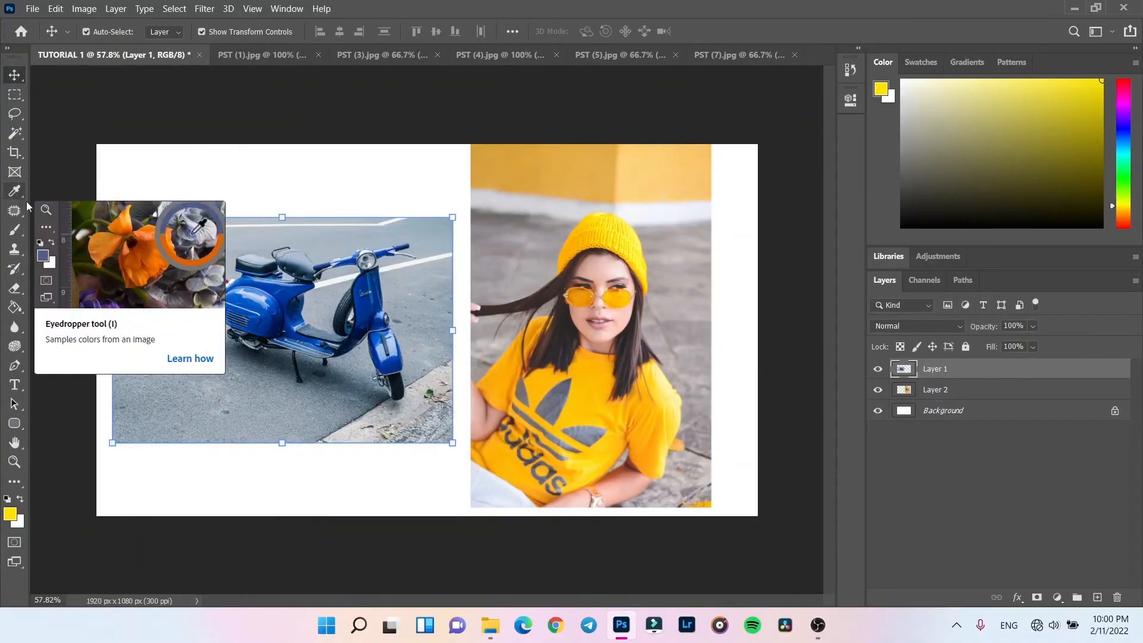
# Step: Sample the scooter's blue with the Eyedropper, and paint and undo a wavy test brush stroke above the scooter
pyautogui.click(18, 191)
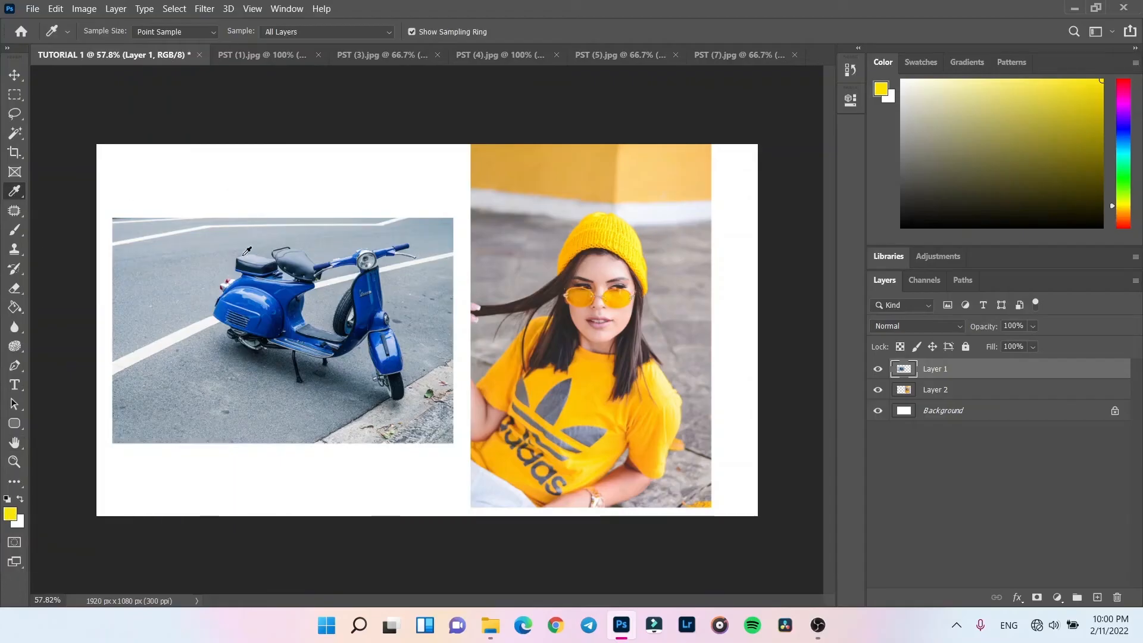
pyautogui.click(282, 293)
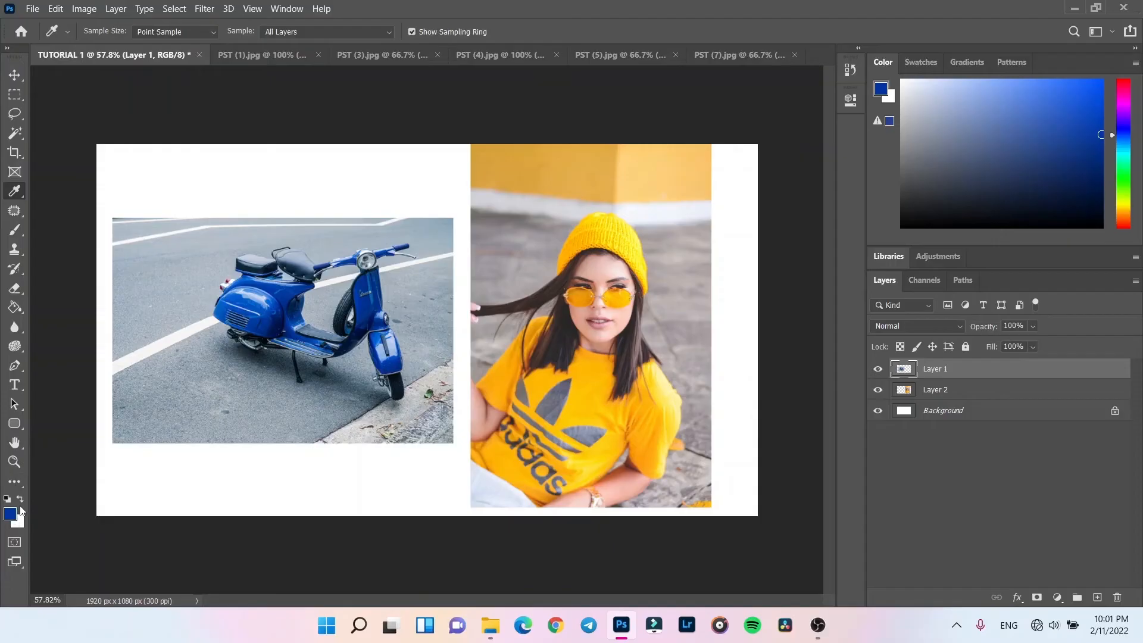
pyautogui.click(20, 234)
pyautogui.moveTo(143, 174)
pyautogui.mouseDown()
pyautogui.moveTo(178, 222)
pyautogui.moveTo(235, 197)
pyautogui.moveTo(288, 210)
pyautogui.moveTo(326, 244)
pyautogui.moveTo(383, 195)
pyautogui.moveTo(417, 206)
pyautogui.mouseUp()
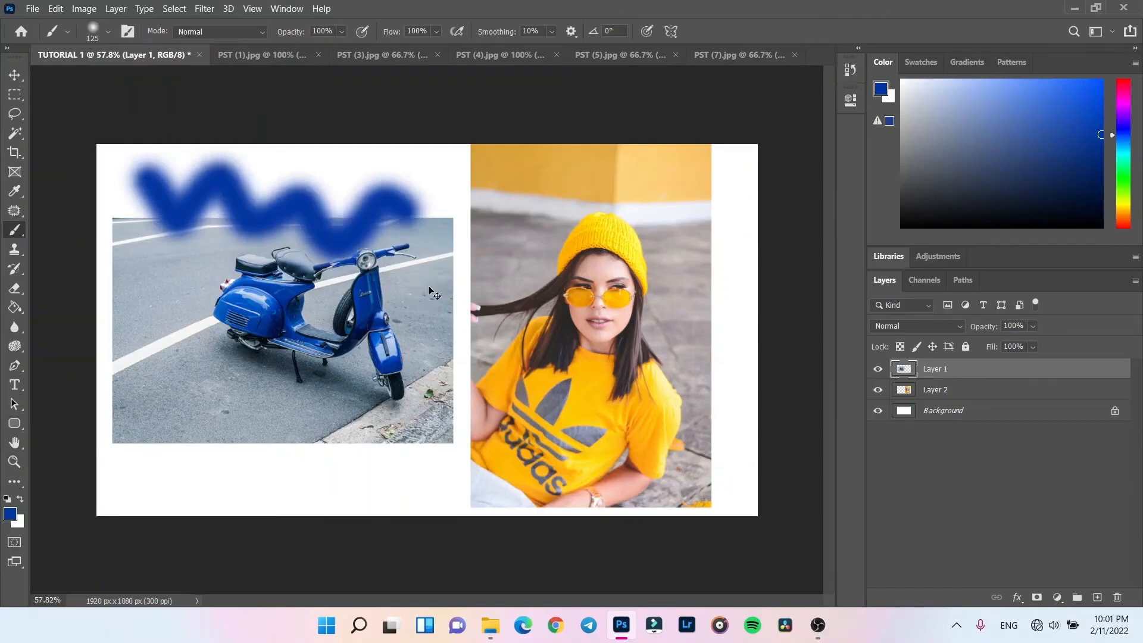
pyautogui.hotkey('ctrl', 'z')
# Step: Sample the shirt's orange-yellow as the foreground color, and paint and undo test brush strokes over the photos
pyautogui.click(14, 191)
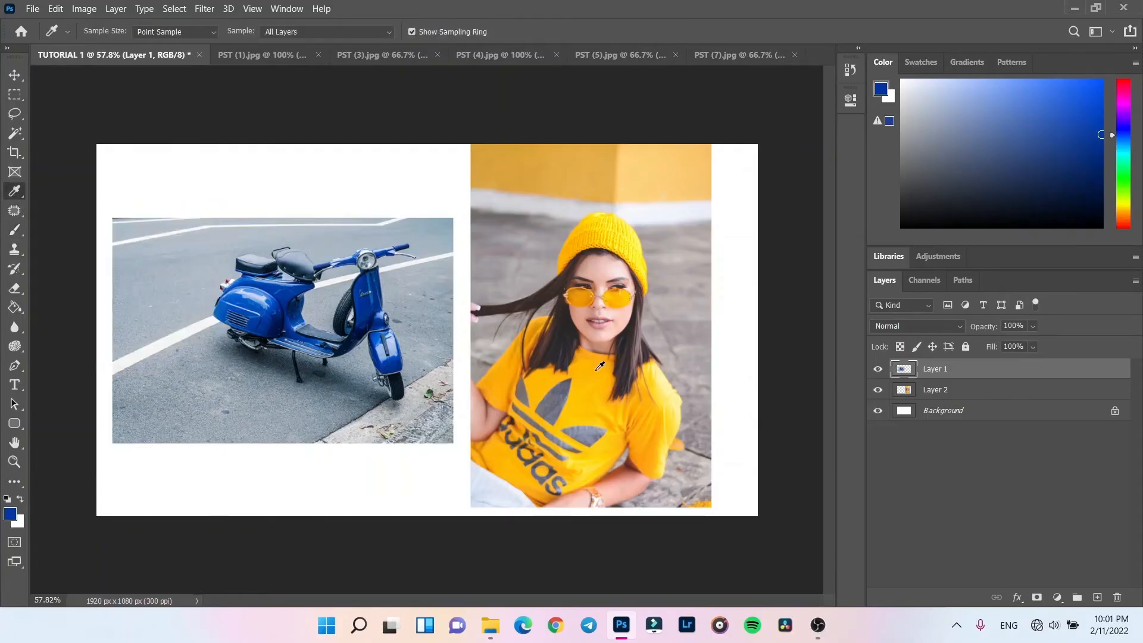
pyautogui.click(600, 366)
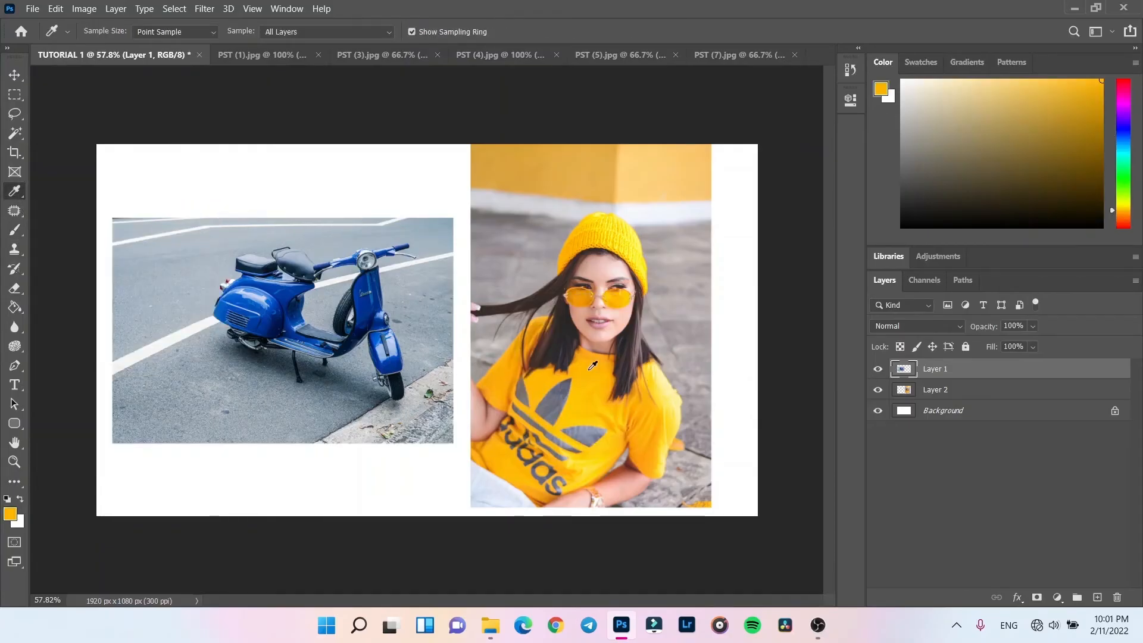
pyautogui.click(15, 231)
pyautogui.moveTo(470, 241)
pyautogui.mouseDown()
pyautogui.moveTo(505, 221)
pyautogui.moveTo(618, 192)
pyautogui.mouseUp()
pyautogui.hotkey('ctrl', 'z')
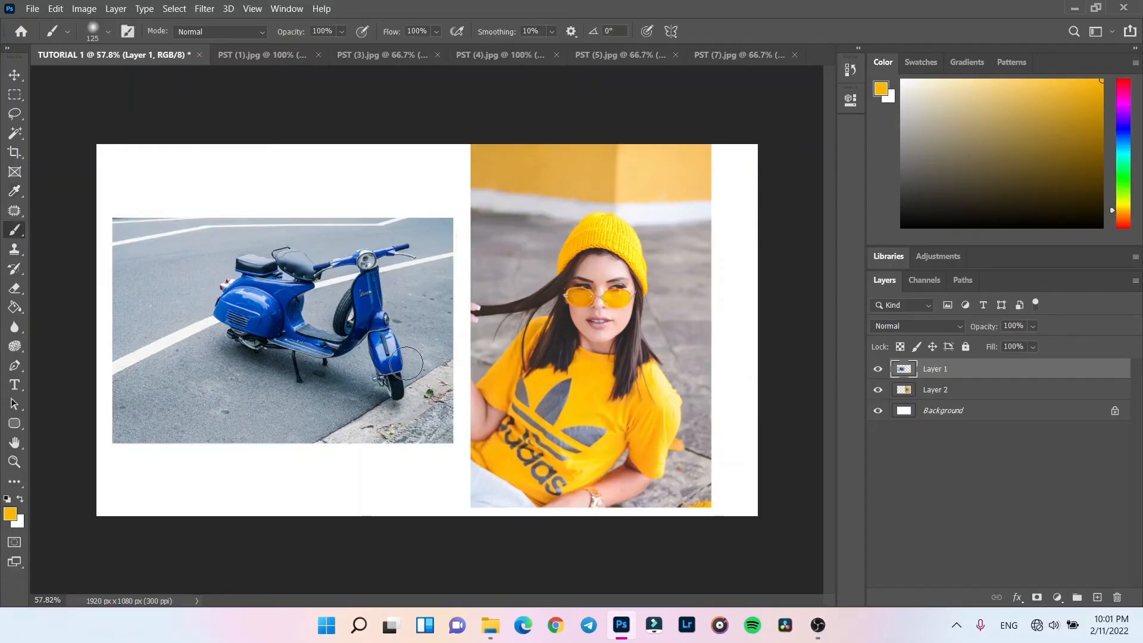
pyautogui.moveTo(170, 262); pyautogui.dragTo(345, 165)
pyautogui.hotkey('ctrl', 'z')
pyautogui.click(16, 194)
pyautogui.rightClick(16, 199)
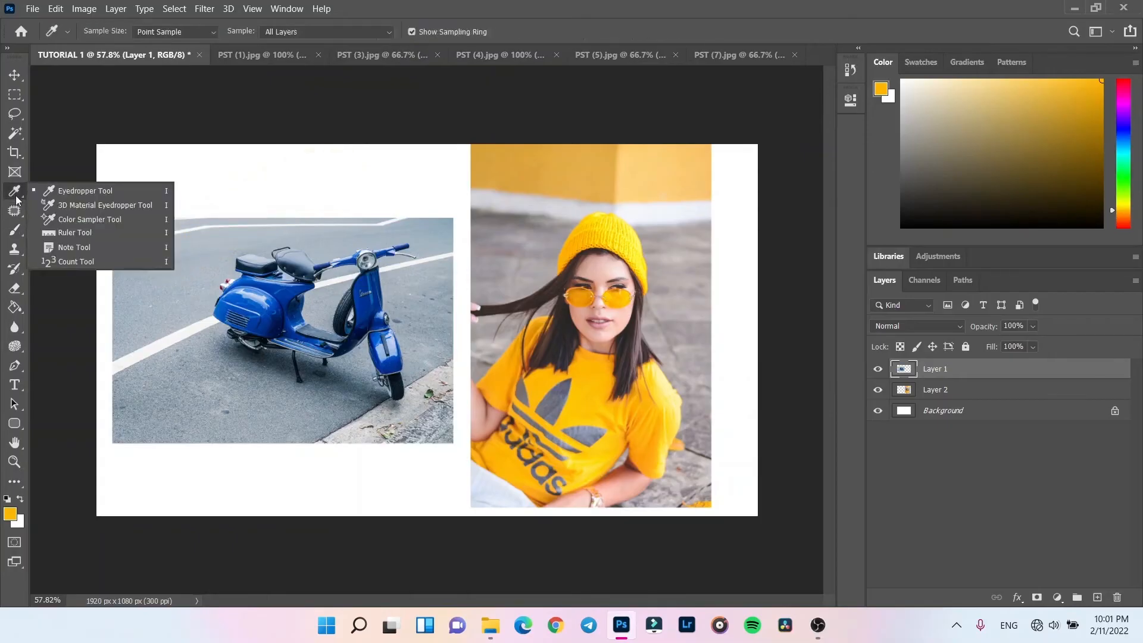
pyautogui.click(16, 198)
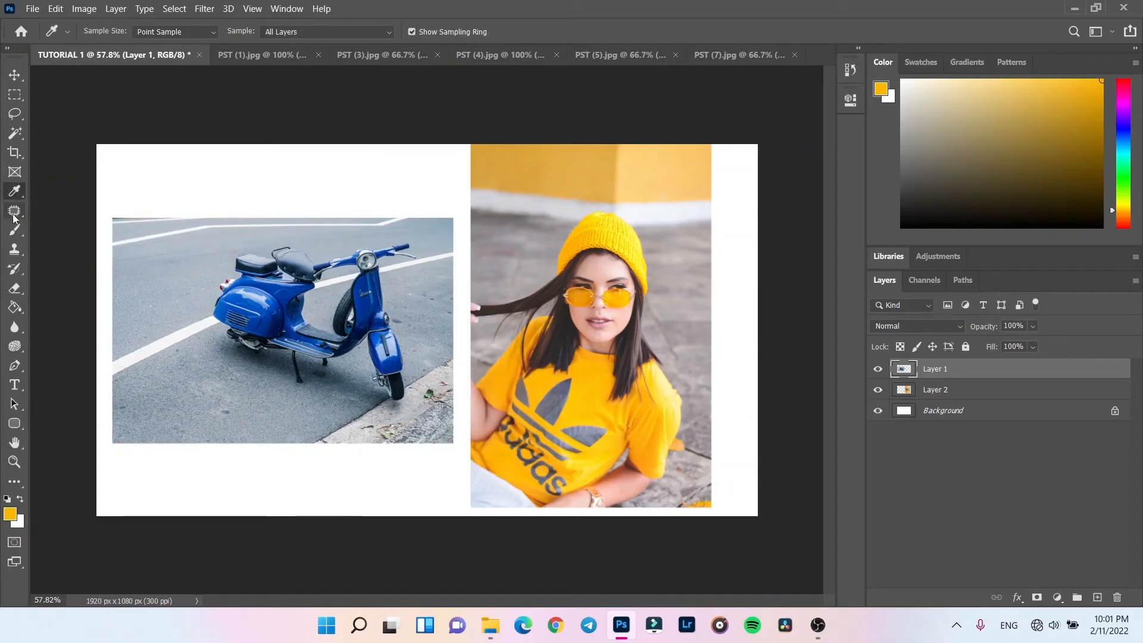
# Step: Activate the Patch tool and go through the open images to the close-up face portrait PST (7).jpg
pyautogui.click(15, 216)
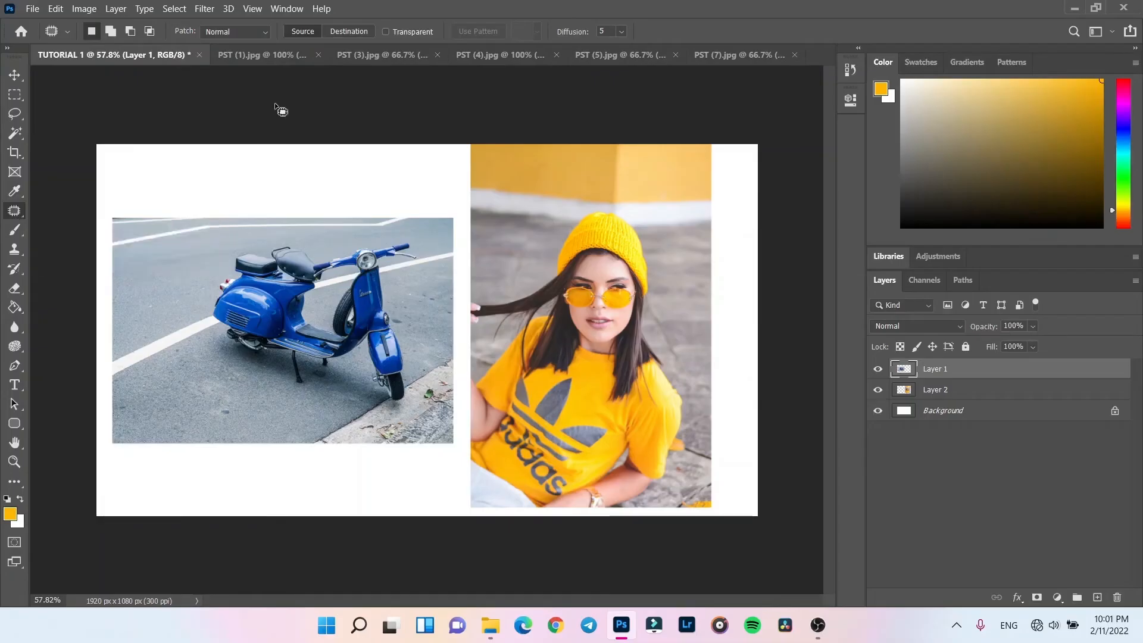
pyautogui.click(281, 56)
pyautogui.click(357, 54)
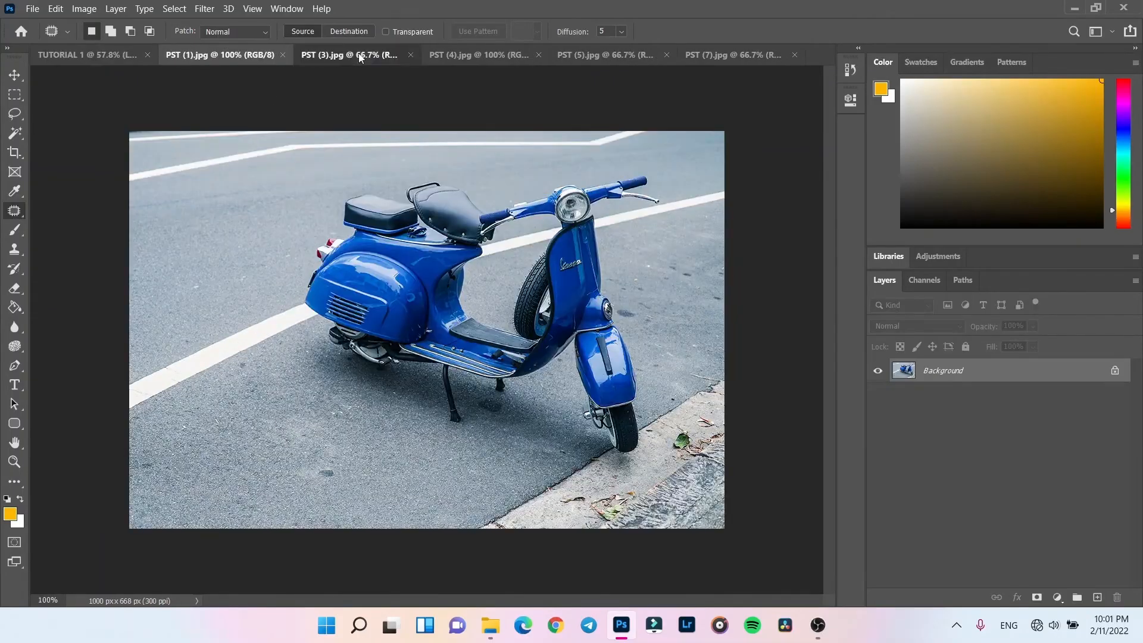
pyautogui.click(469, 59)
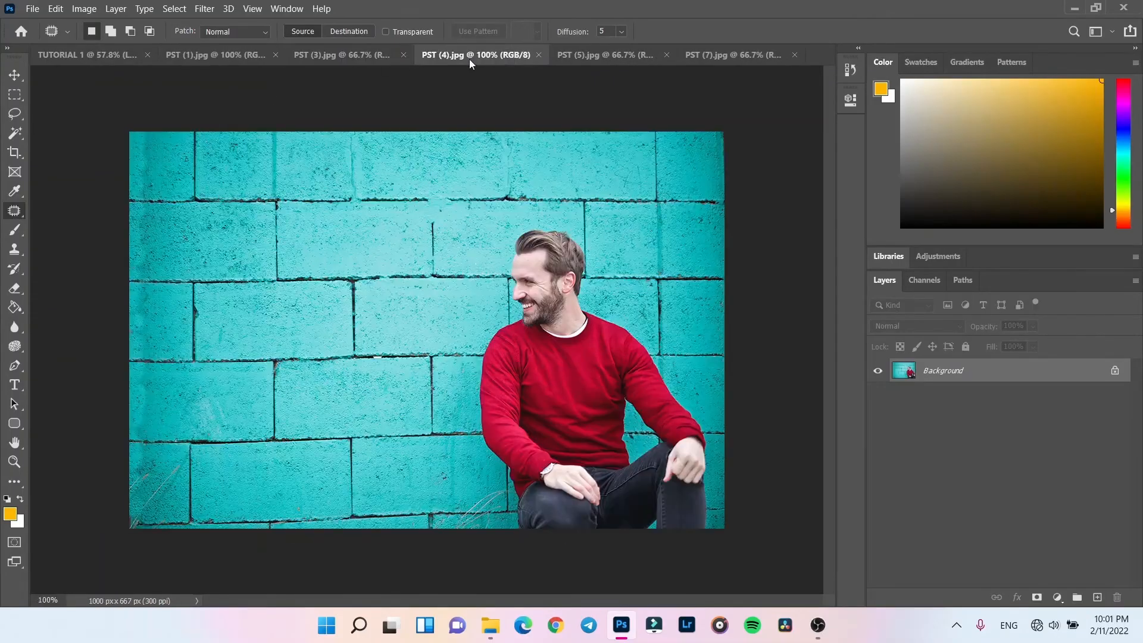
pyautogui.click(570, 53)
pyautogui.click(727, 53)
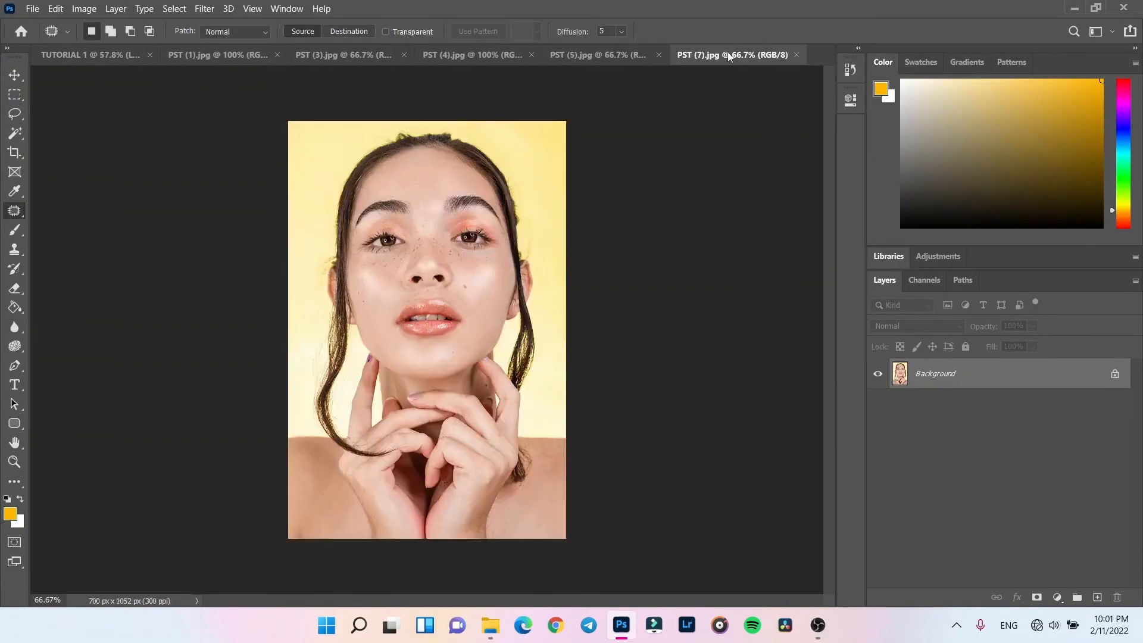
# Step: Remove the mole on the cheek beside the nose with the Spot Healing Brush
pyautogui.scroll(4, 447, 252)
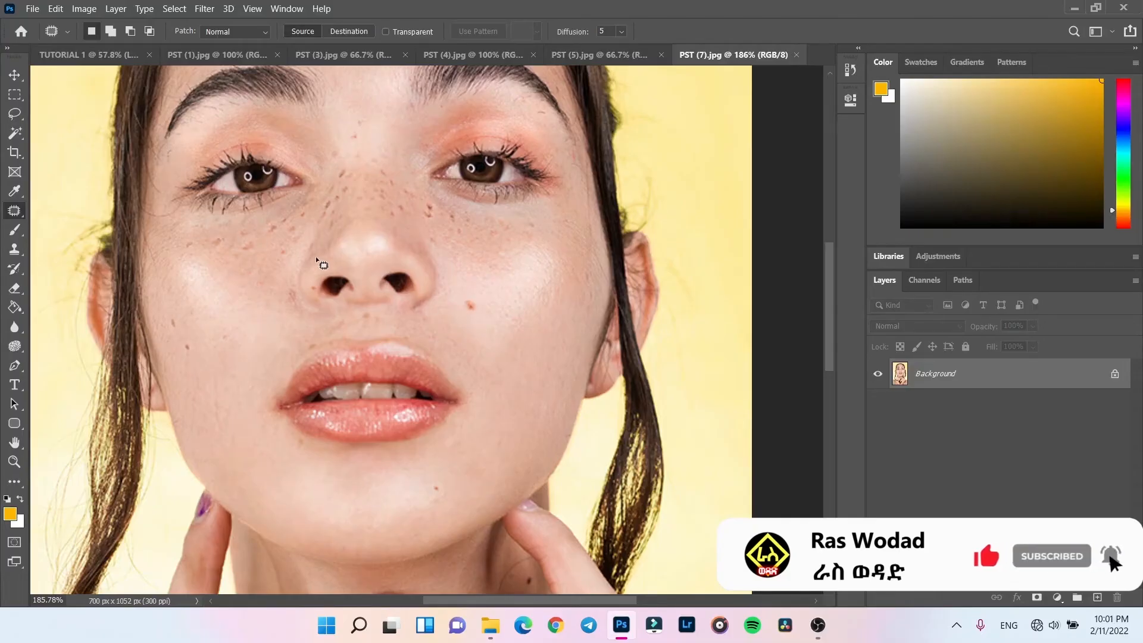
pyautogui.press('z')
pyautogui.scroll(2, 484, 310)
pyautogui.scroll(4, 483, 363)
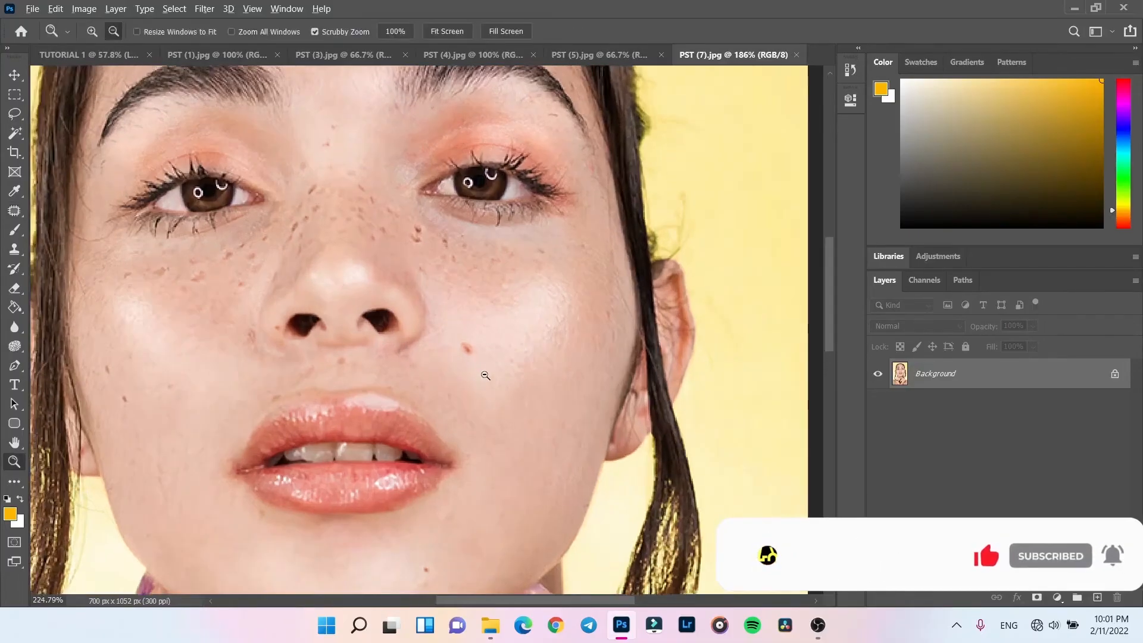
pyautogui.click(12, 215)
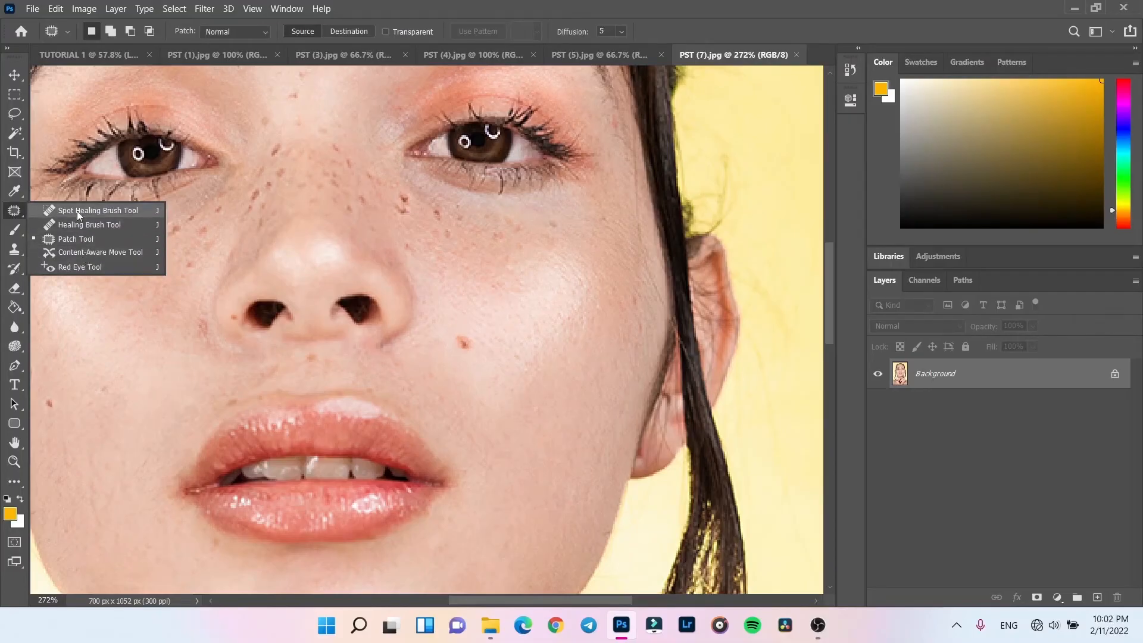
pyautogui.click(77, 211)
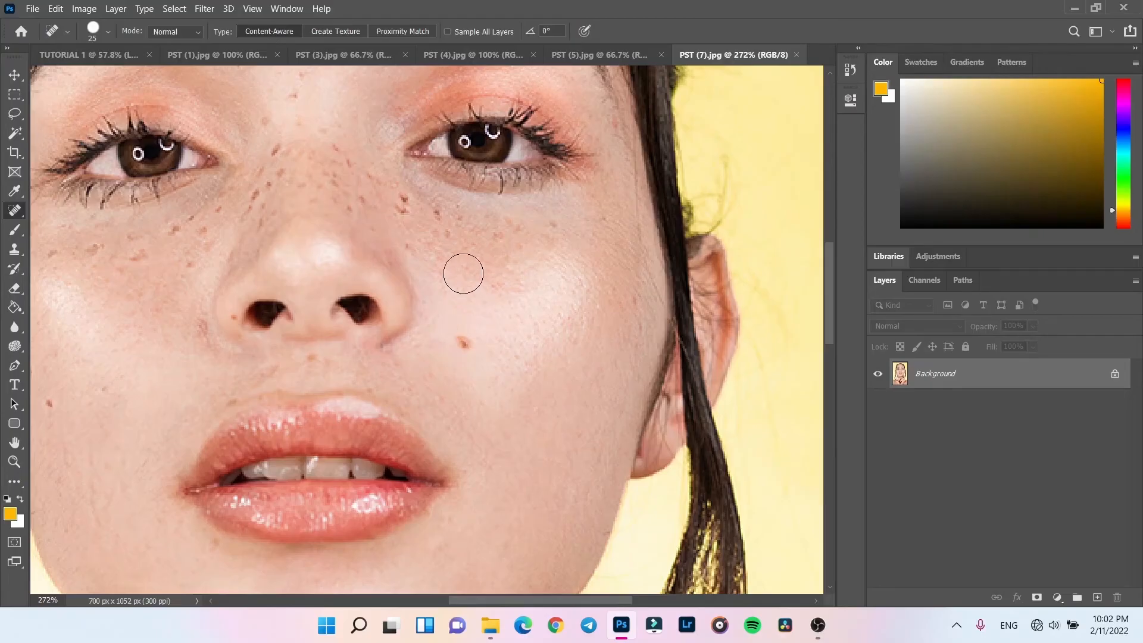
pyautogui.click(460, 343)
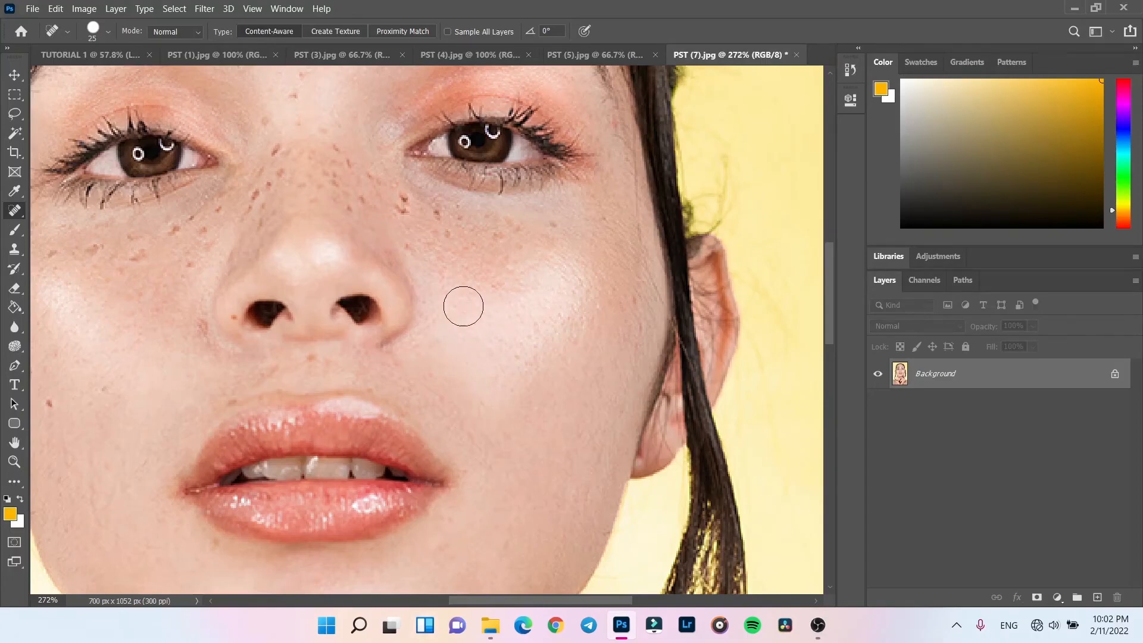
# Step: Heal the freckles on the nose bridge and just below the eye on the image's right side with the Spot Healing Brush
pyautogui.press('z')
pyautogui.scroll(1, 426, 358)
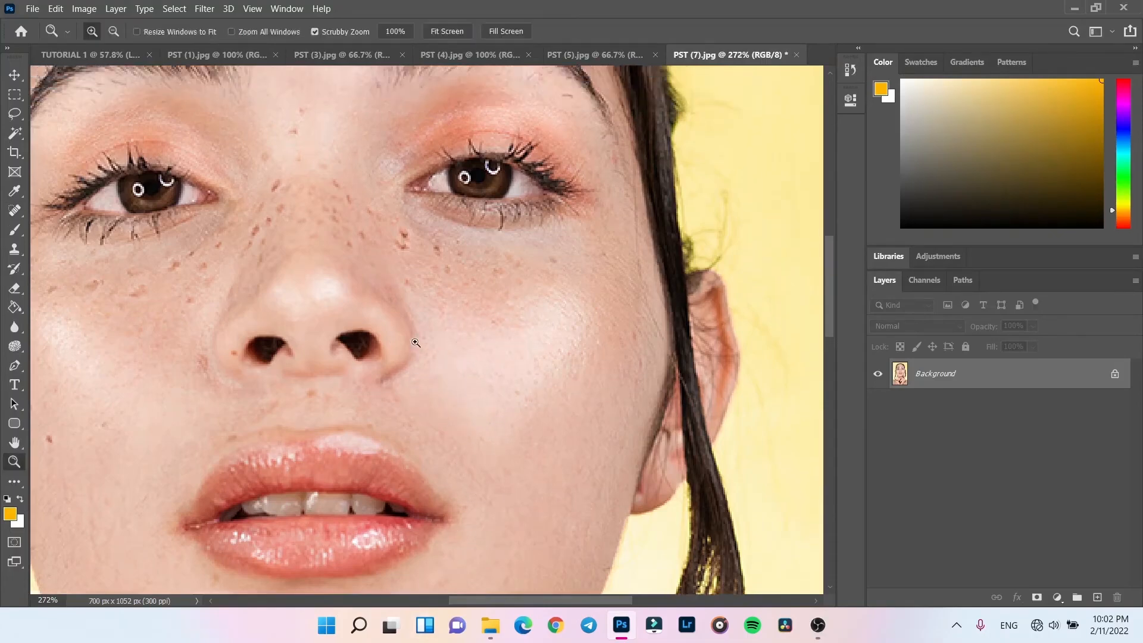
pyautogui.scroll(4, 425, 382)
pyautogui.scroll(-2, 427, 411)
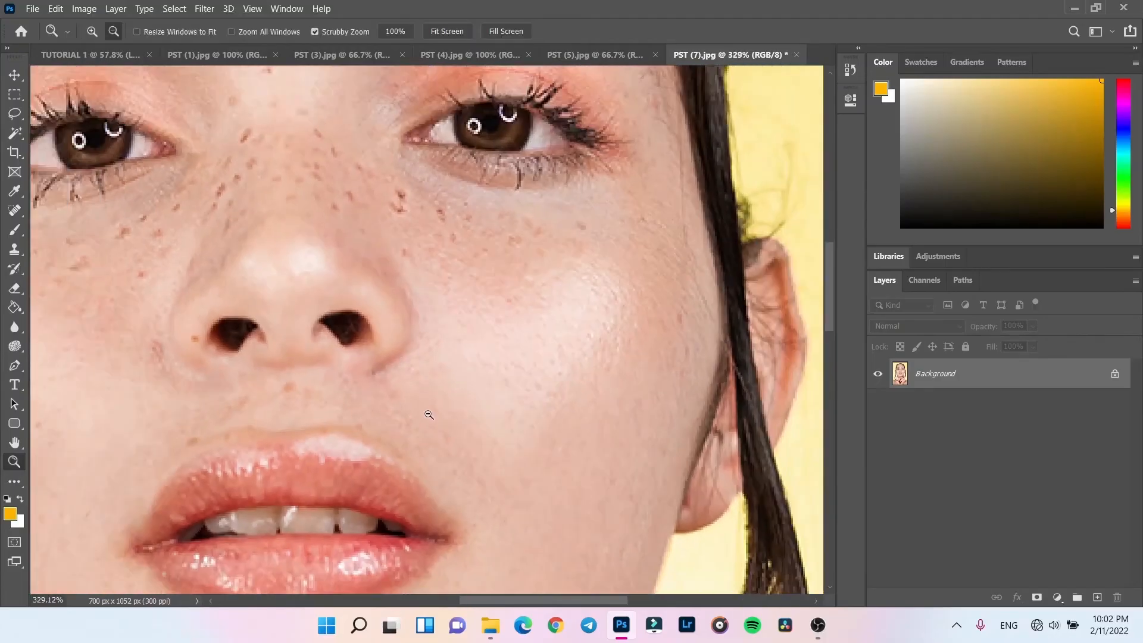
pyautogui.moveTo(448, 370); pyautogui.dragTo(449, 307)
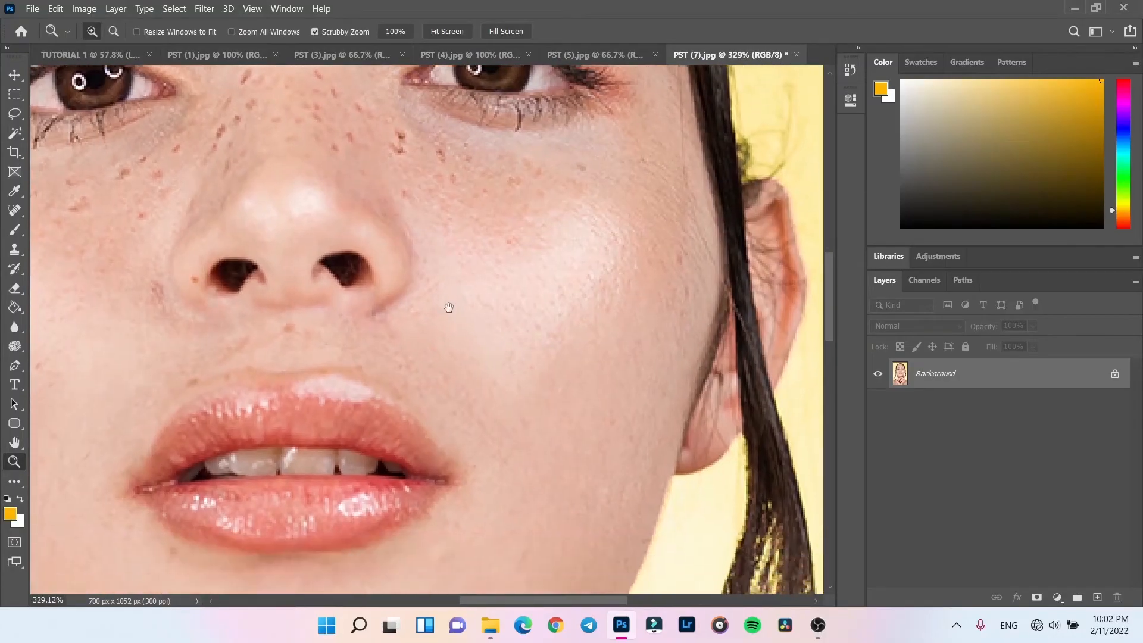
pyautogui.click(14, 213)
pyautogui.click(392, 142)
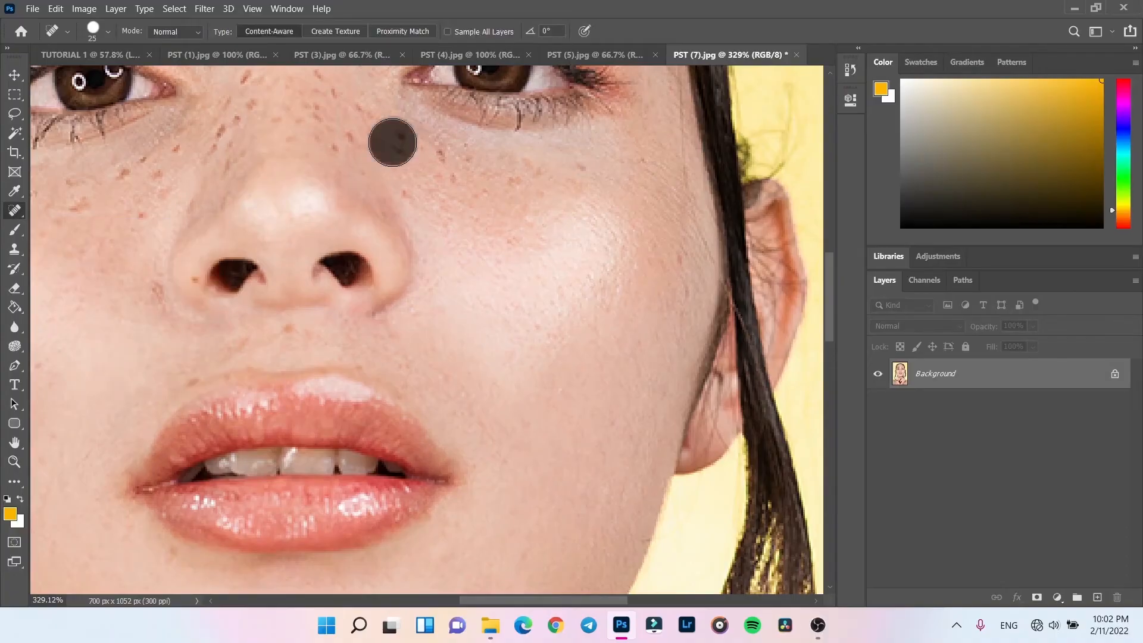
pyautogui.click(442, 167)
pyautogui.click(520, 172)
pyautogui.click(437, 179)
pyautogui.moveTo(351, 133); pyautogui.dragTo(337, 132)
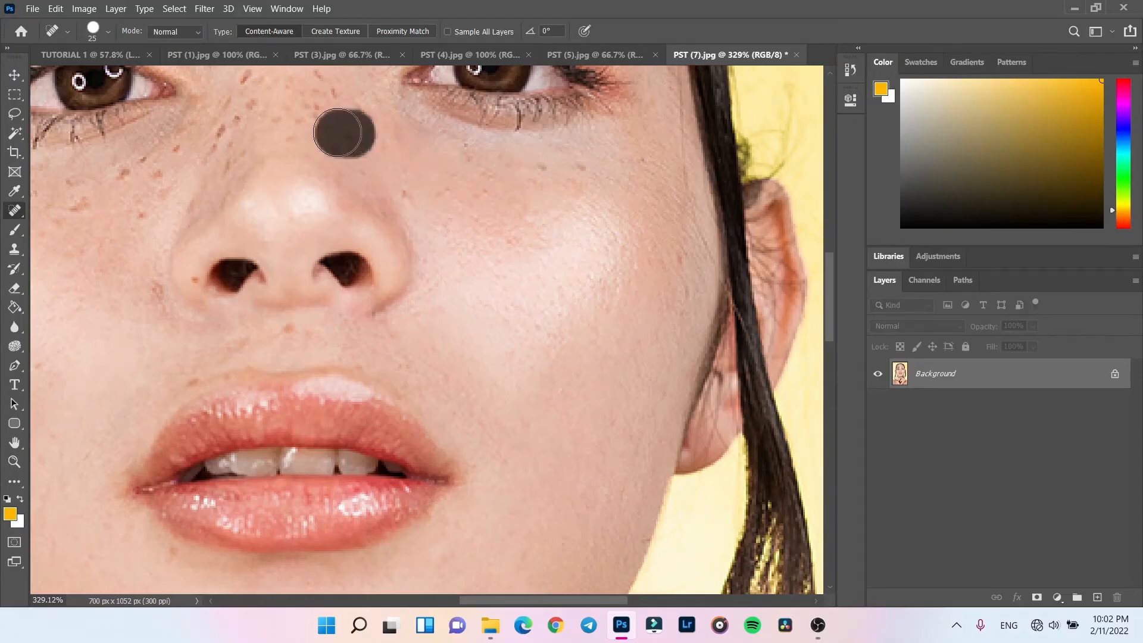
pyautogui.click(327, 97)
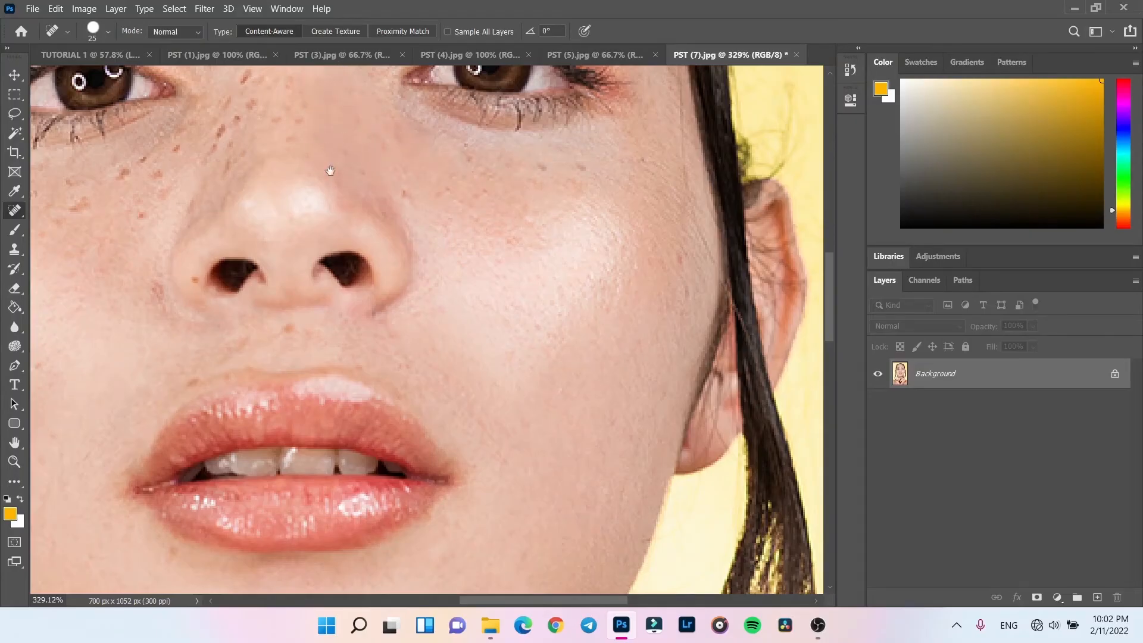
# Step: Heal the remaining small spots across the cheek on the image's right side with the Spot Healing Brush
pyautogui.moveTo(330, 171); pyautogui.dragTo(359, 240)
pyautogui.click(575, 235)
pyautogui.click(602, 237)
pyautogui.click(494, 229)
pyautogui.click(446, 256)
# Step: Heal the freckles below the eye and the spots on the cheek on the image's left side with the Spot Healing Brush
pyautogui.moveTo(280, 256); pyautogui.dragTo(462, 250)
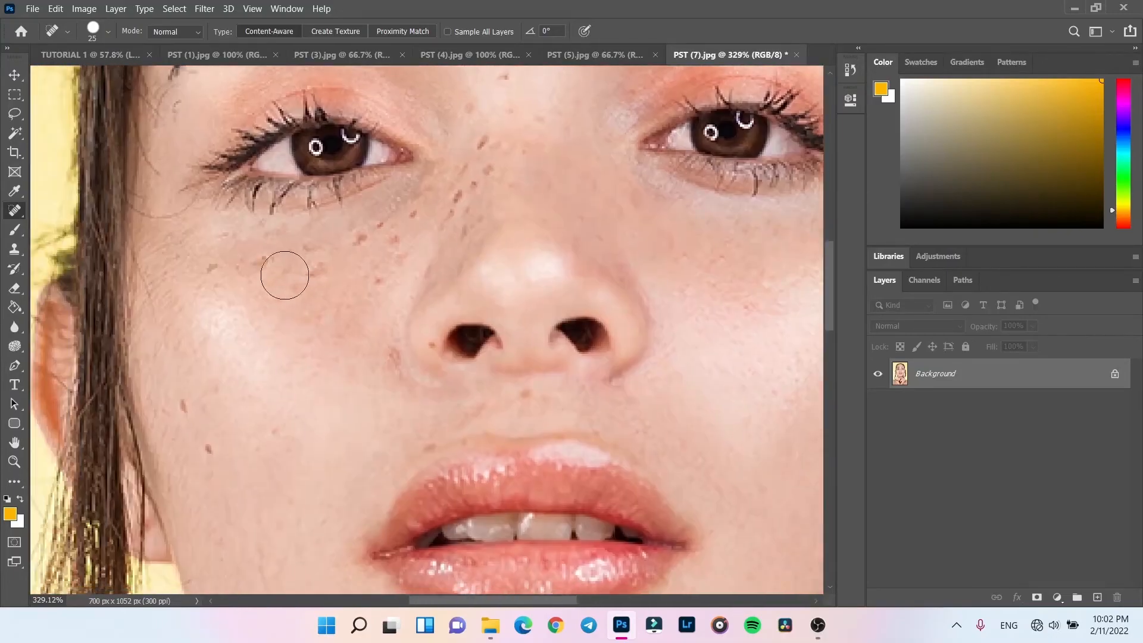
pyautogui.click(312, 260)
pyautogui.click(268, 255)
pyautogui.click(212, 269)
pyautogui.click(183, 398)
pyautogui.moveTo(208, 449); pyautogui.dragTo(220, 467)
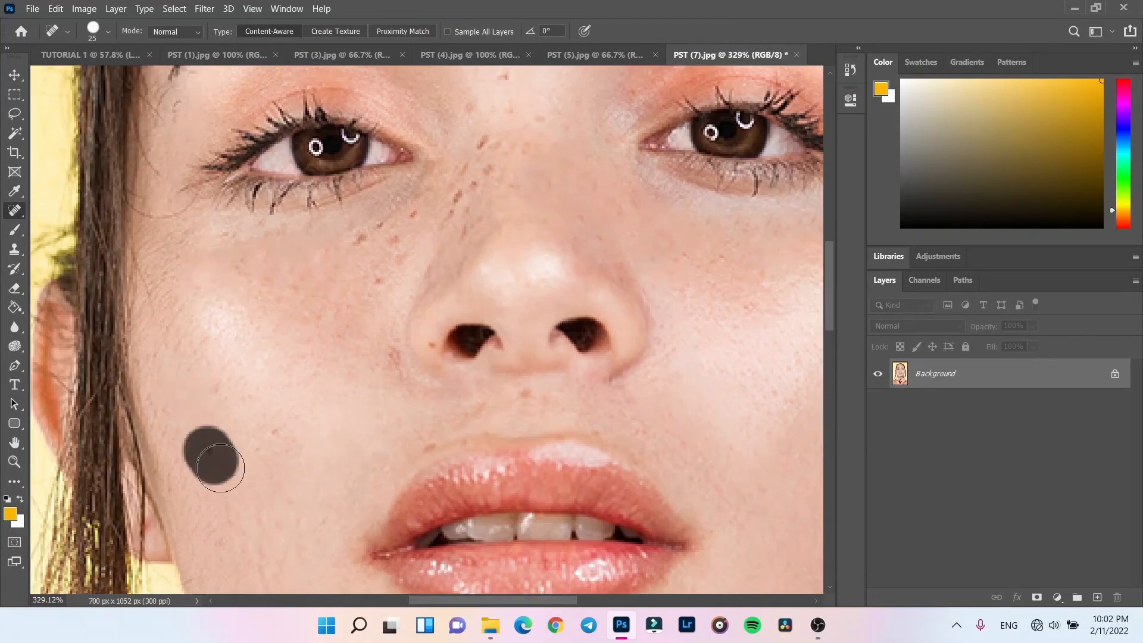
pyautogui.click(365, 235)
# Step: Heal the freckles beside the nose, across its bridge and between the eyes with the Spot Healing Brush
pyautogui.moveTo(377, 284)
pyautogui.mouseDown()
pyautogui.moveTo(420, 205)
pyautogui.moveTo(457, 195)
pyautogui.moveTo(470, 156)
pyautogui.moveTo(509, 258)
pyautogui.mouseUp()
pyautogui.press('space')
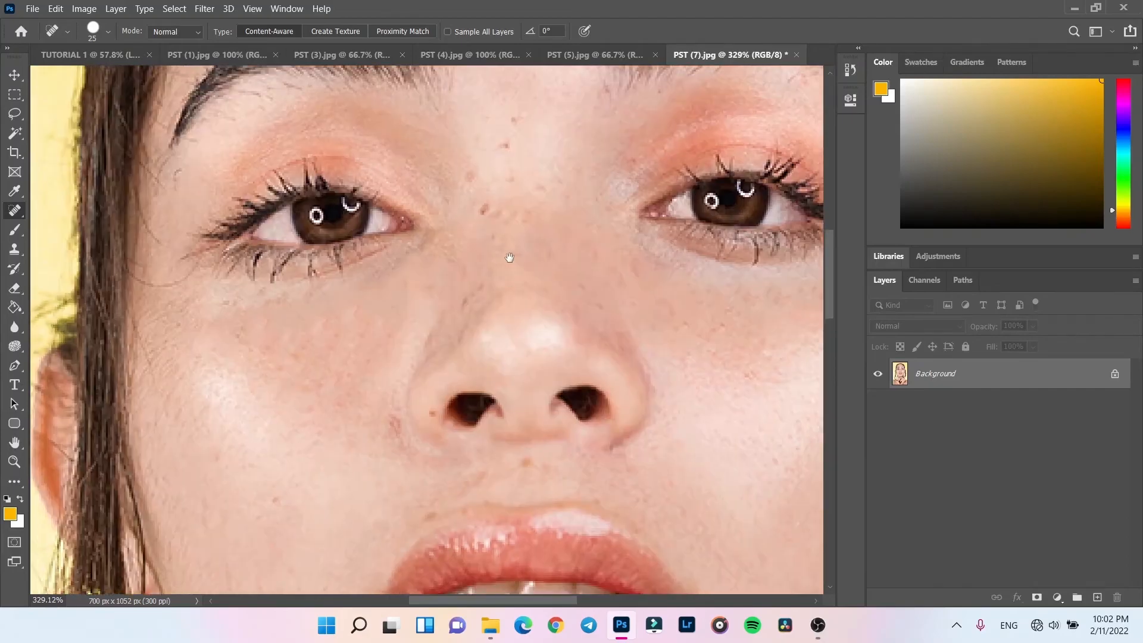
pyautogui.moveTo(482, 204); pyautogui.dragTo(487, 227)
pyautogui.moveTo(475, 173); pyautogui.dragTo(512, 139)
pyautogui.click(518, 181)
pyautogui.click(561, 202)
pyautogui.moveTo(475, 291); pyautogui.dragTo(463, 310)
pyautogui.scroll(-8, 539, 341)
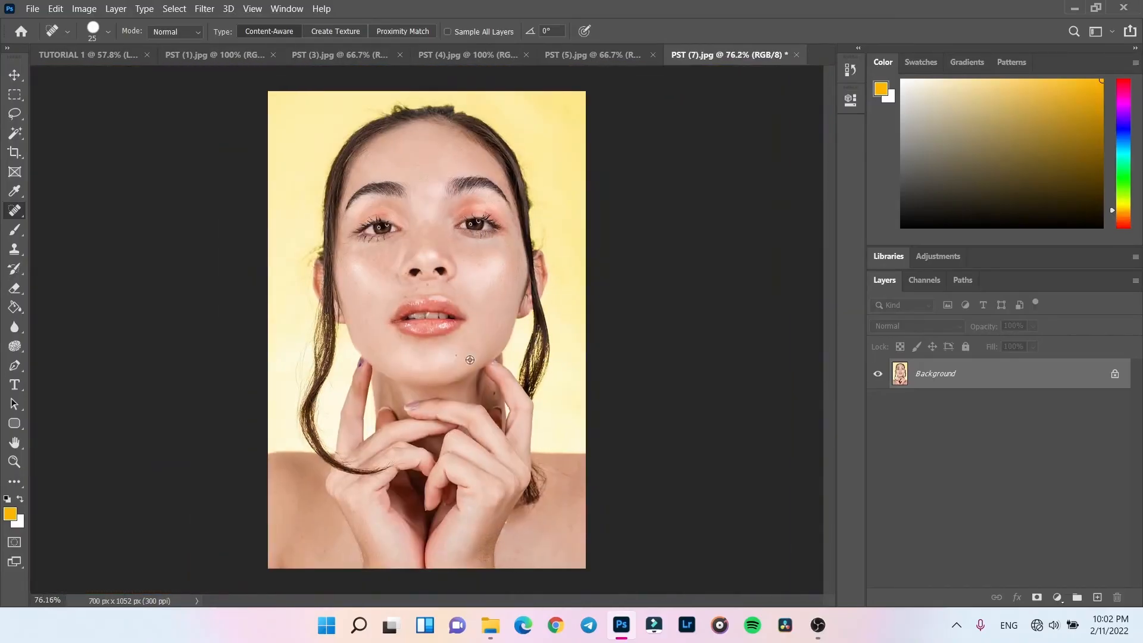
# Step: Remove the small mole on the chin and touch up the lower face with the Spot Healing Brush
pyautogui.scroll(5, 470, 360)
pyautogui.click(448, 355)
pyautogui.scroll(-5, 365, 375)
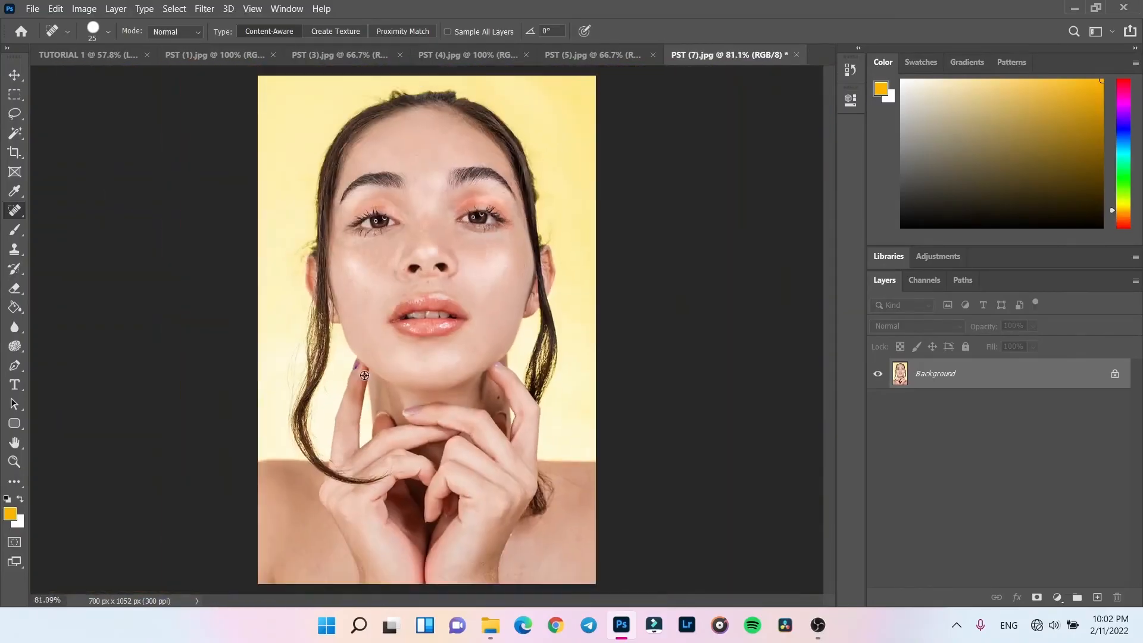
pyautogui.scroll(4, 419, 250)
pyautogui.click(290, 346)
pyautogui.moveTo(426, 331); pyautogui.dragTo(447, 331)
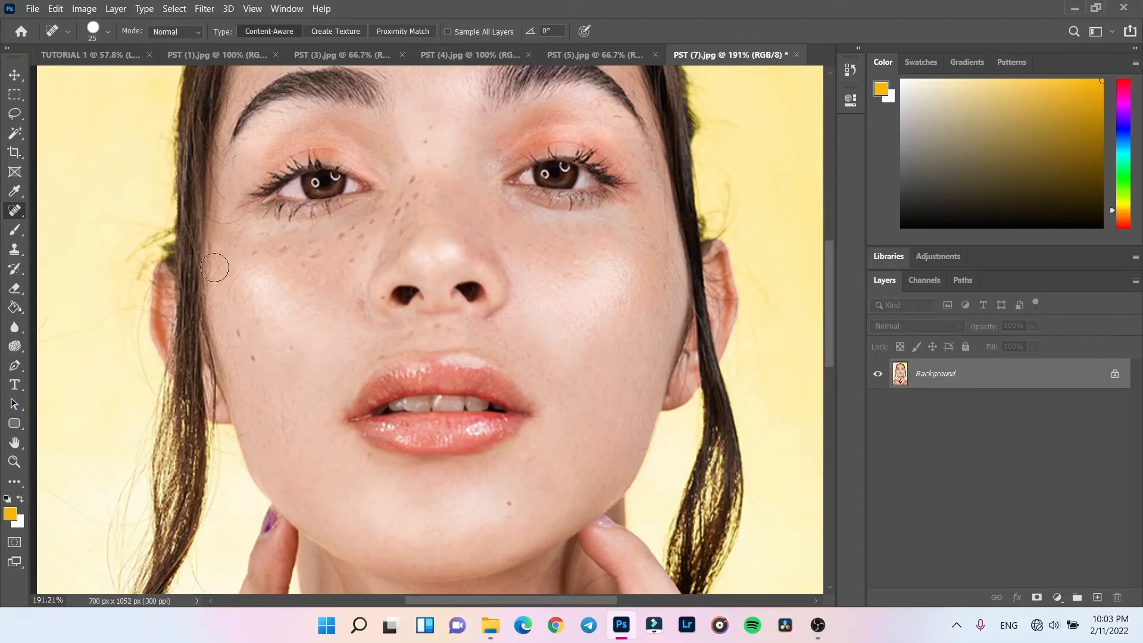
# Step: Switch to the Healing Brush and heal the freckles on the cheek and beside the nose on the image's left side using sampled skin
pyautogui.rightClick(13, 209)
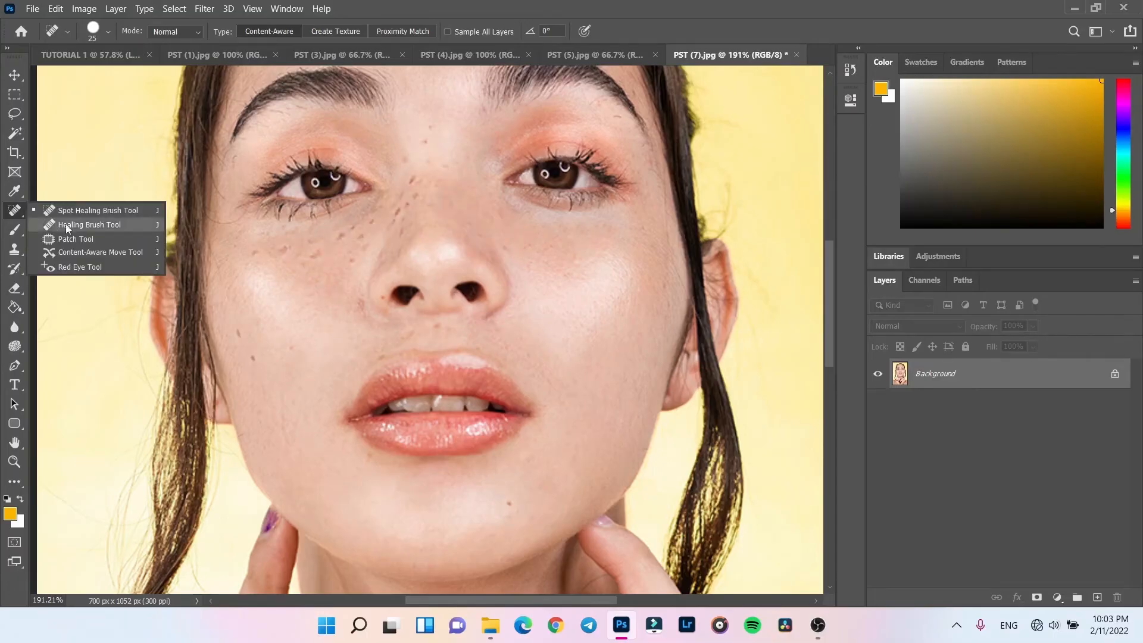
pyautogui.click(89, 225)
pyautogui.scroll(2, 269, 253)
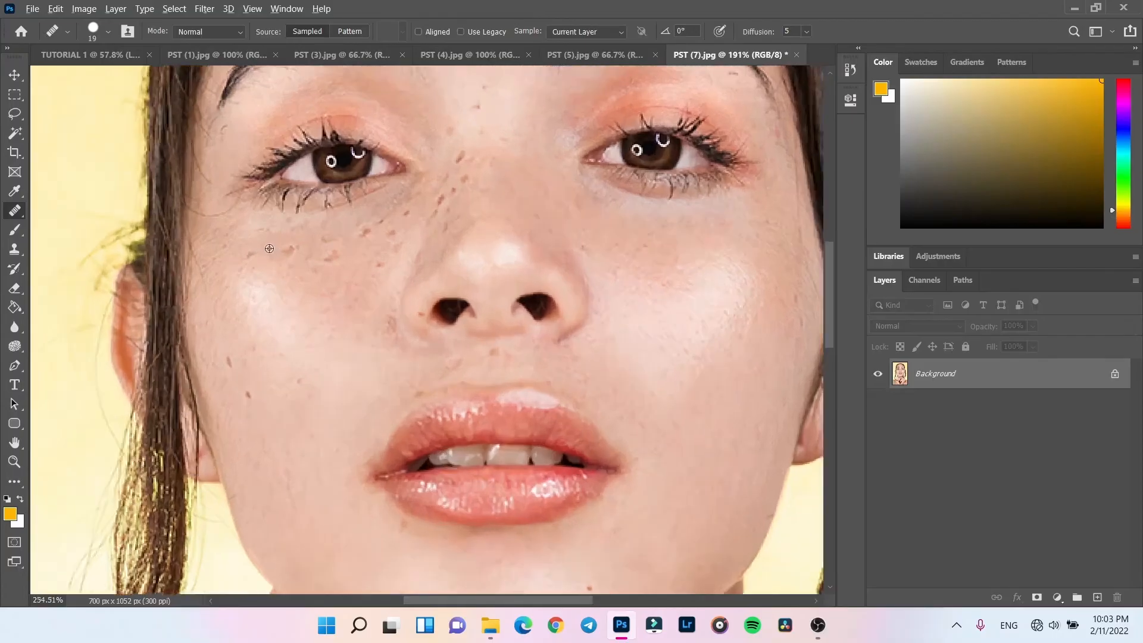
pyautogui.click(288, 247)
pyautogui.click(582, 244)
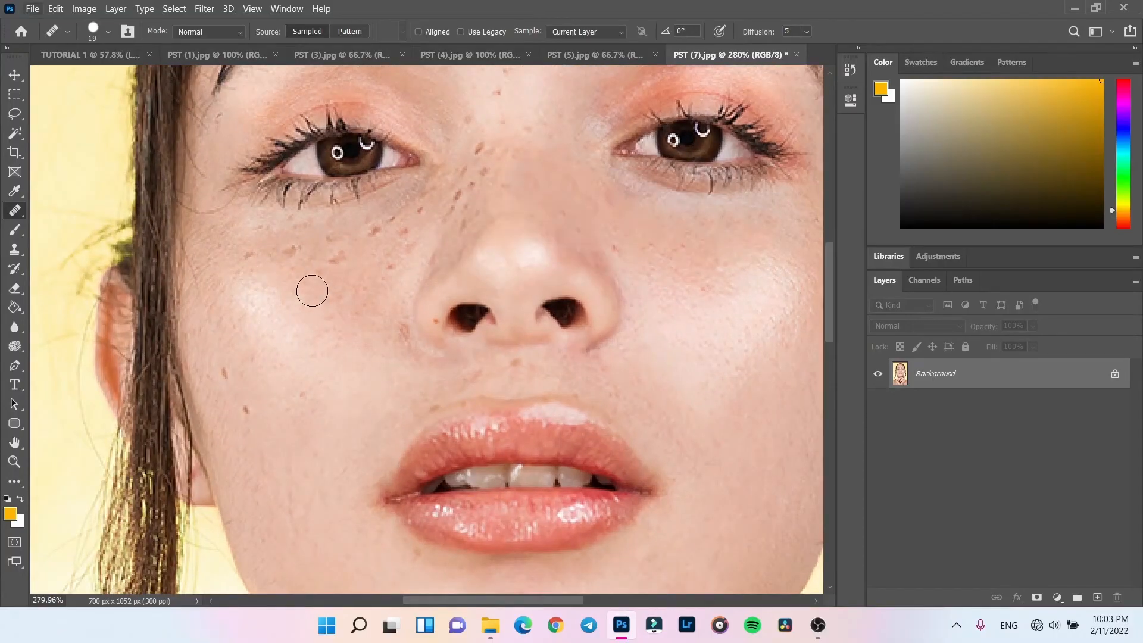
pyautogui.moveTo(390, 307); pyautogui.dragTo(373, 423)
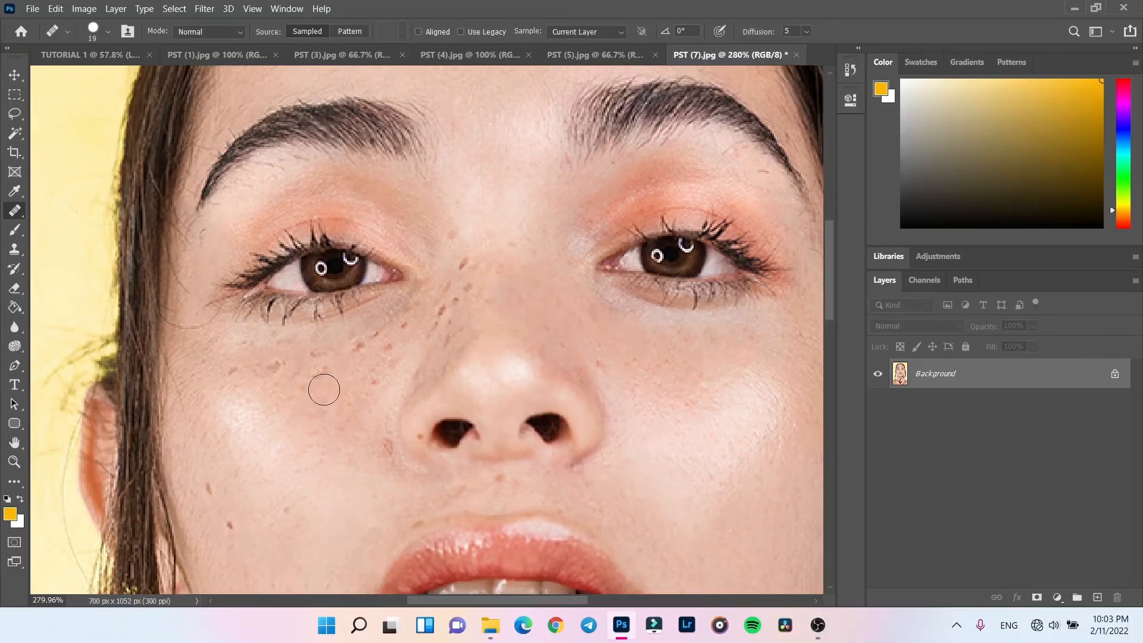
pyautogui.moveTo(315, 301)
pyautogui.mouseDown()
pyautogui.moveTo(324, 268)
pyautogui.moveTo(332, 279)
pyautogui.moveTo(351, 260)
pyautogui.mouseUp()
pyautogui.hotkey('ctrl', 'z')
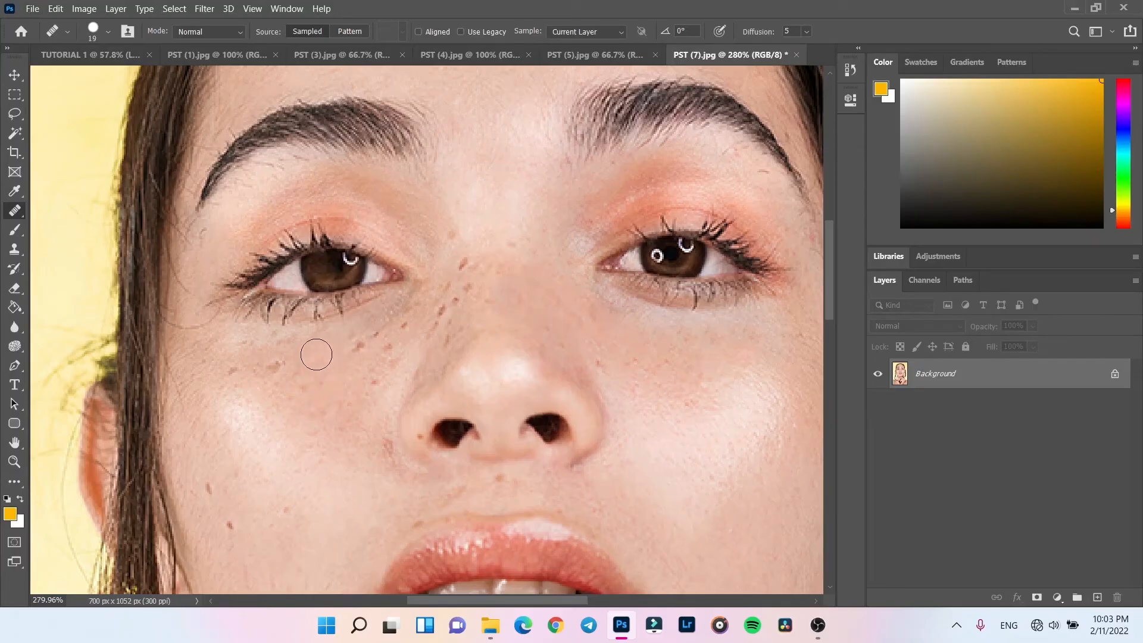
pyautogui.click(271, 366)
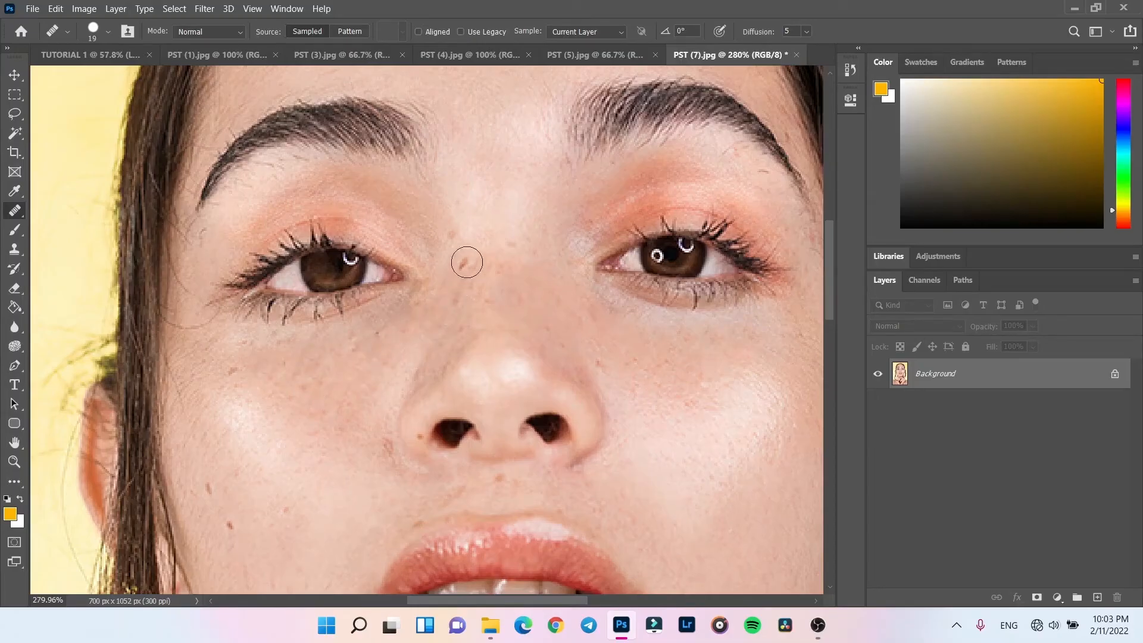
pyautogui.scroll(-5, 585, 276)
# Step: Restore the original freckles and cheek mole by painting over the face with the History Brush
pyautogui.rightClick(13, 213)
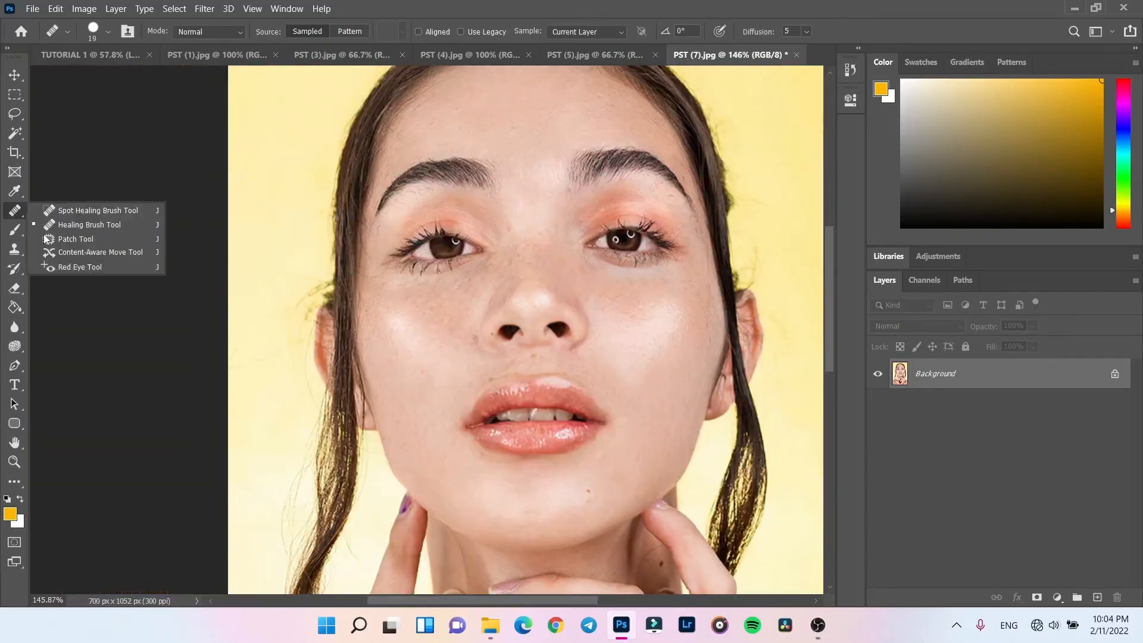
pyautogui.click(76, 241)
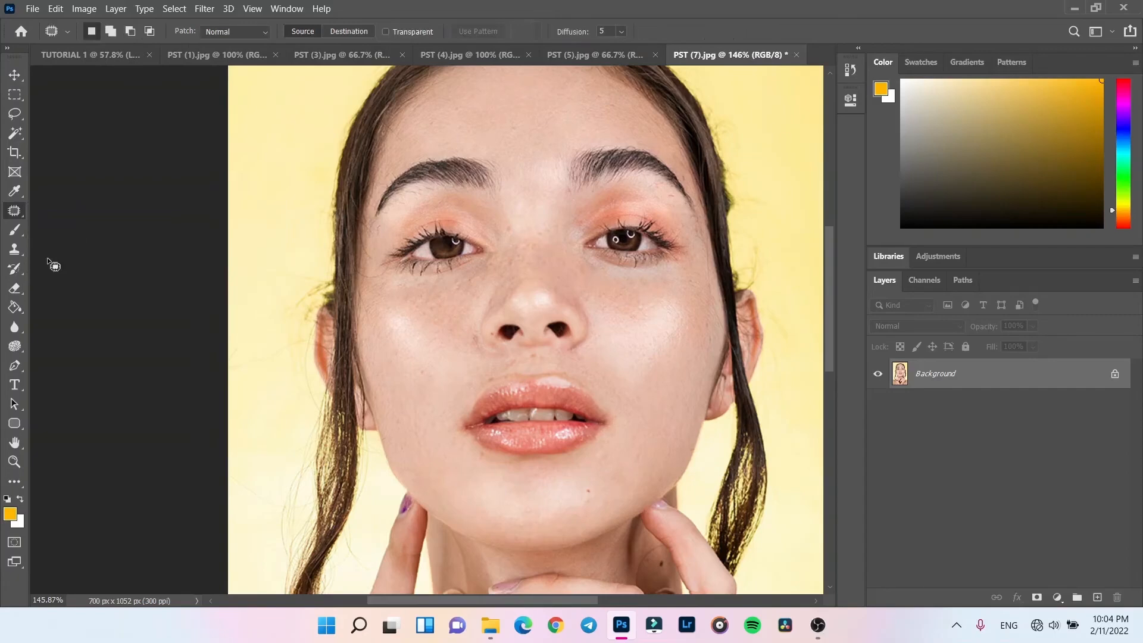
pyautogui.click(15, 268)
pyautogui.moveTo(526, 255)
pyautogui.mouseDown()
pyautogui.moveTo(566, 292)
pyautogui.moveTo(449, 285)
pyautogui.mouseUp()
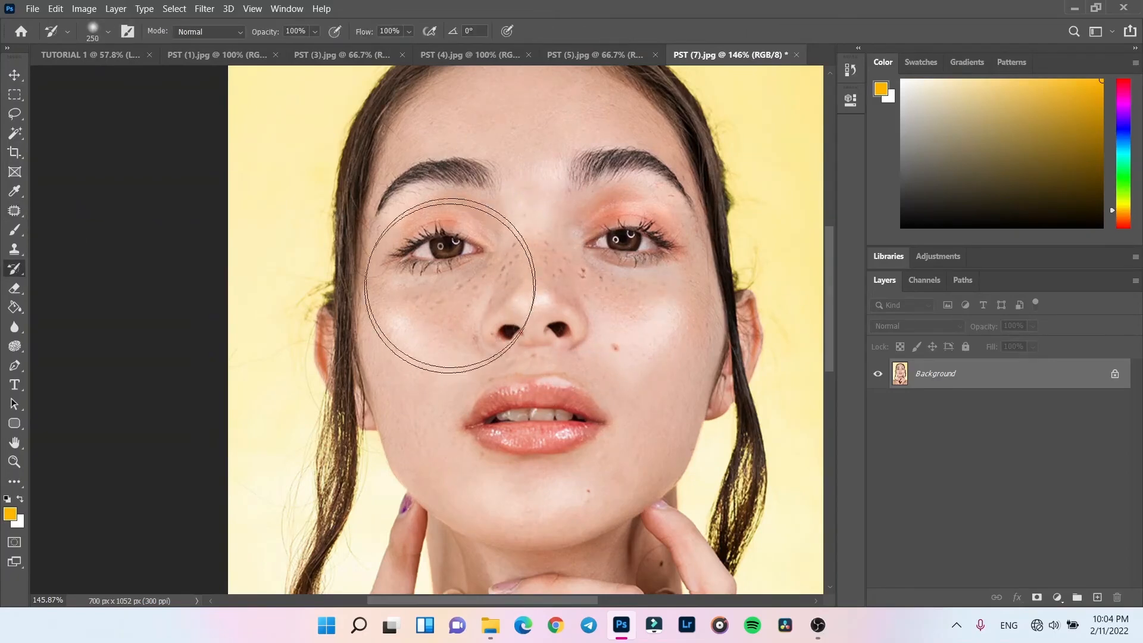
# Step: Replace the mole on the cheek beside the nose with clean cheek skin using the Patch tool, and deselect
pyautogui.click(14, 249)
pyautogui.click(14, 210)
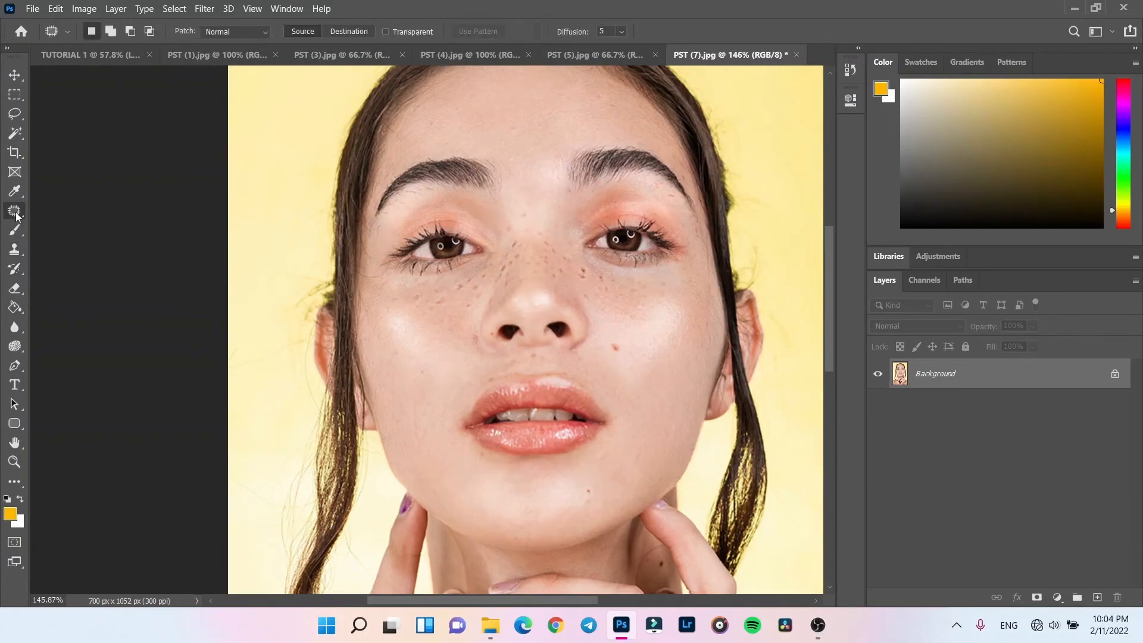
pyautogui.scroll(5, 703, 369)
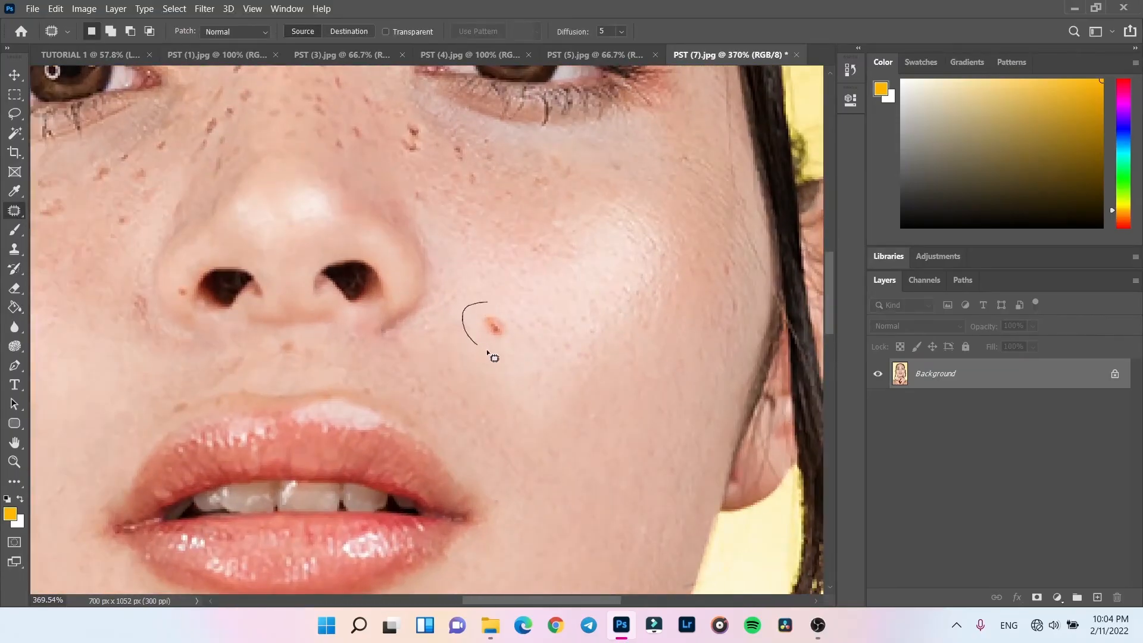
pyautogui.moveTo(481, 307)
pyautogui.mouseDown()
pyautogui.moveTo(523, 314)
pyautogui.moveTo(561, 296)
pyautogui.moveTo(611, 244)
pyautogui.moveTo(588, 253)
pyautogui.moveTo(615, 266)
pyautogui.moveTo(627, 244)
pyautogui.mouseUp()
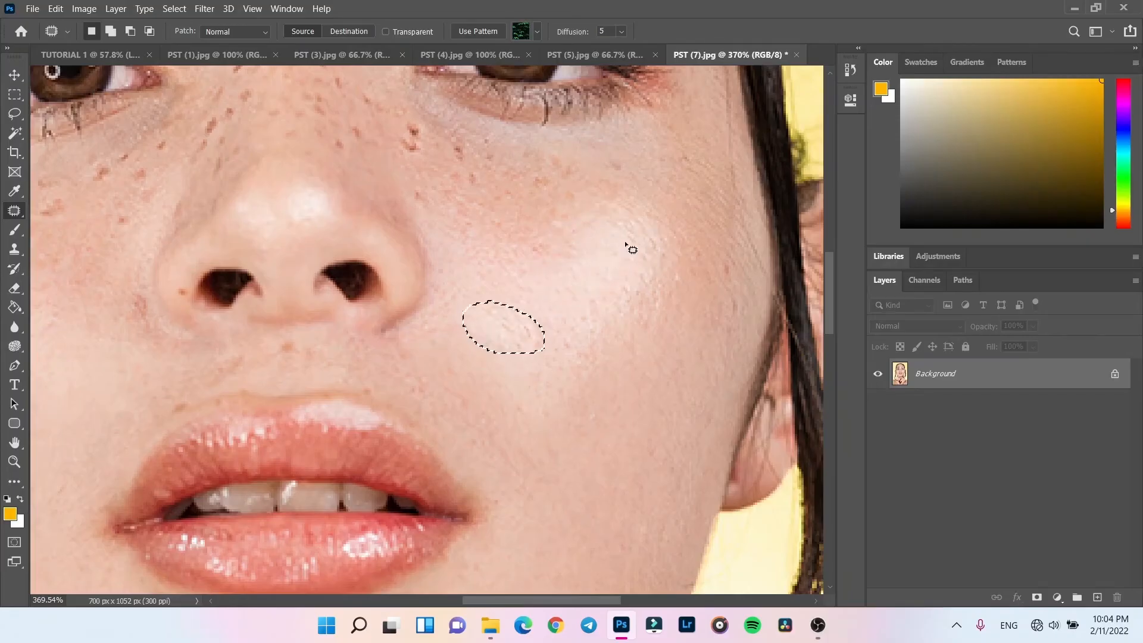
pyautogui.hotkey('ctrl', 'd')
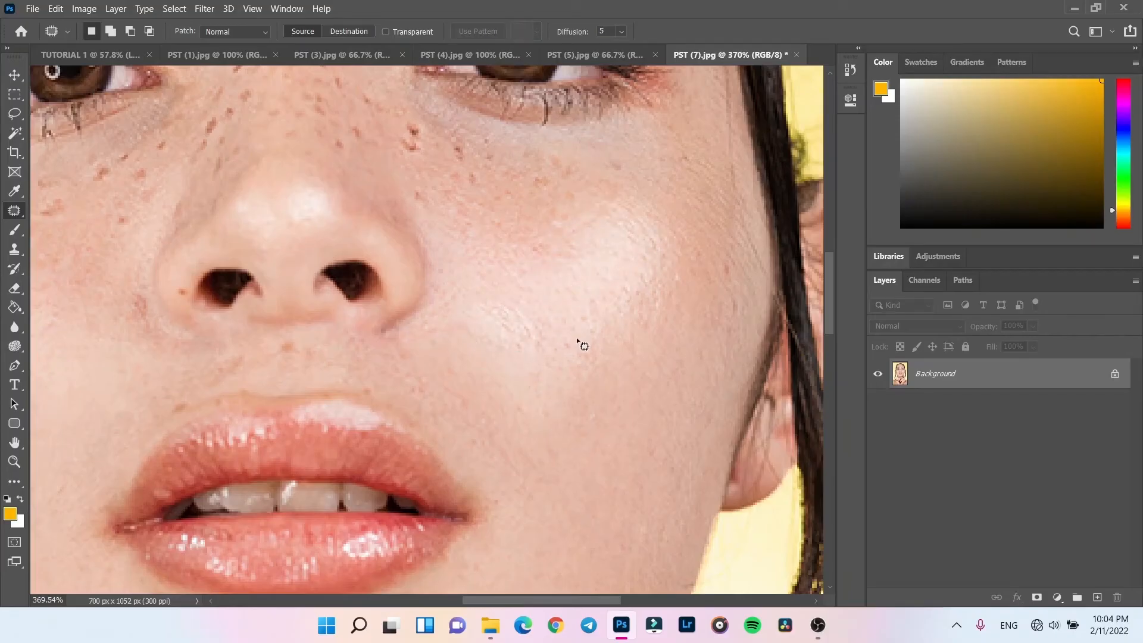
# Step: Try to patch an area of the cheek on the image's right side using the eye above as the source
pyautogui.moveTo(567, 309); pyautogui.dragTo(583, 390)
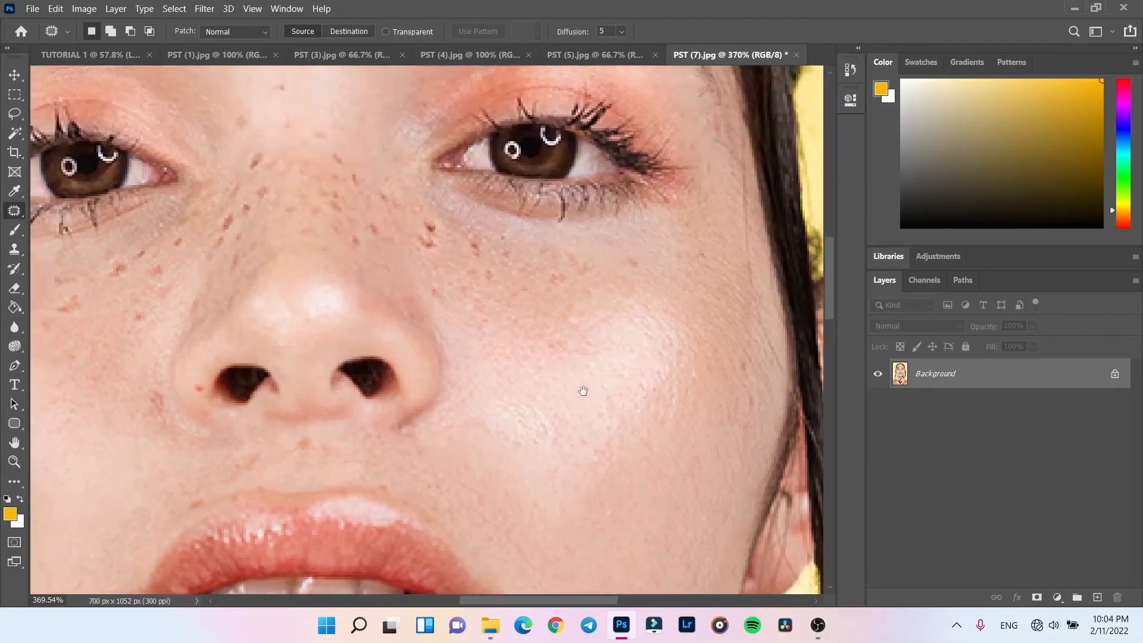
pyautogui.moveTo(499, 398)
pyautogui.mouseDown()
pyautogui.moveTo(616, 458)
pyautogui.moveTo(644, 415)
pyautogui.moveTo(603, 353)
pyautogui.moveTo(529, 356)
pyautogui.moveTo(500, 384)
pyautogui.mouseUp()
pyautogui.moveTo(605, 424); pyautogui.dragTo(570, 156)
pyautogui.hotkey('ctrl', 'd')
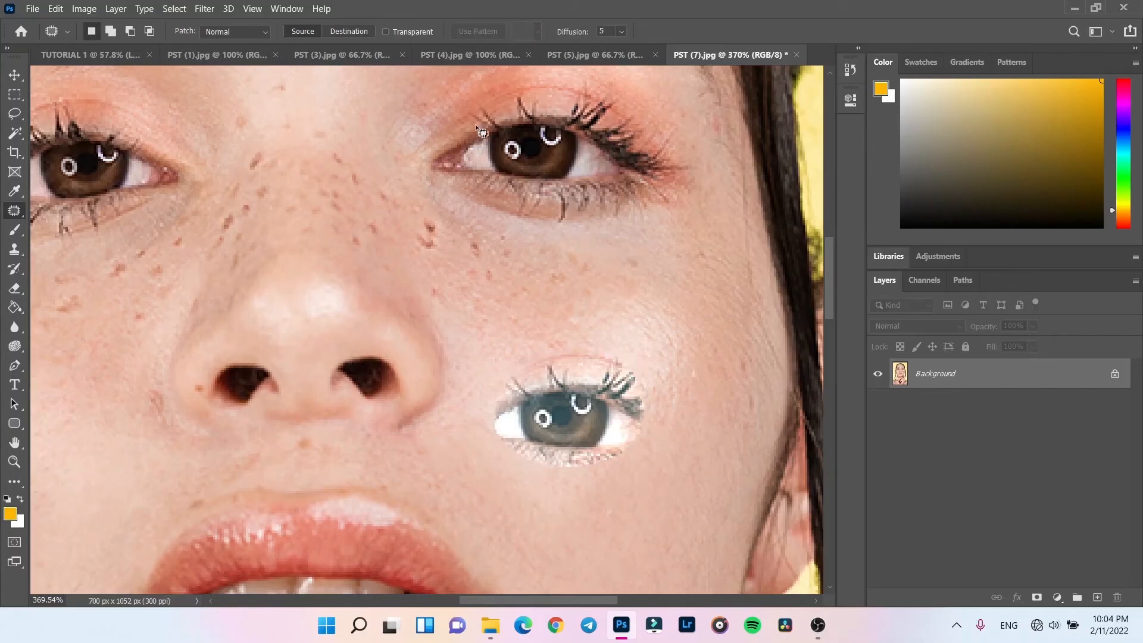
pyautogui.scroll(-3, 556, 408)
pyautogui.moveTo(626, 412); pyautogui.dragTo(625, 416)
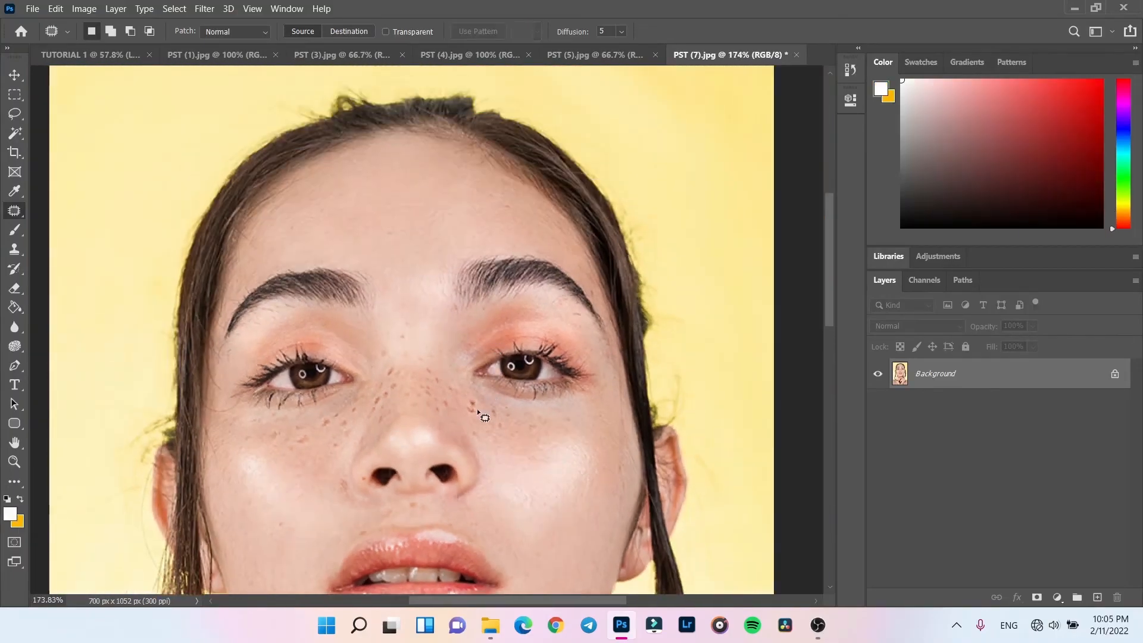
# Step: Patch the dark freckles below the inner corner of the eye on the image's right side with nearby clean skin
pyautogui.scroll(5, 473, 430)
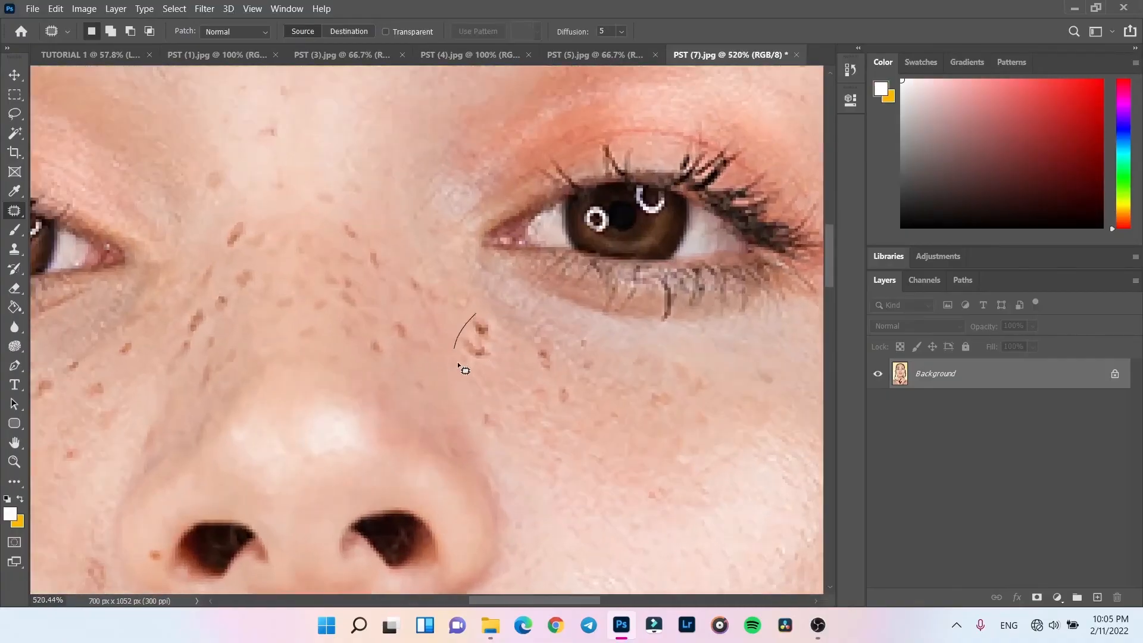
pyautogui.moveTo(487, 310); pyautogui.dragTo(479, 313)
pyautogui.moveTo(479, 337)
pyautogui.mouseDown()
pyautogui.moveTo(525, 392)
pyautogui.moveTo(548, 391)
pyautogui.mouseUp()
pyautogui.hotkey('ctrl', 'd')
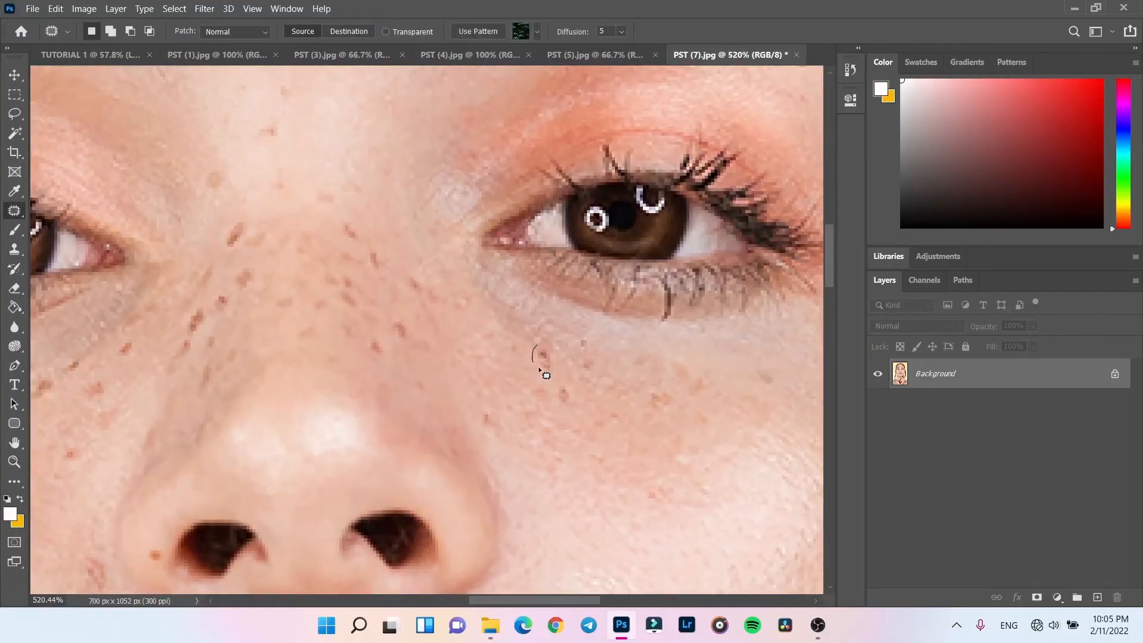
pyautogui.moveTo(538, 345); pyautogui.dragTo(540, 341)
pyautogui.moveTo(542, 339); pyautogui.dragTo(598, 378)
pyautogui.moveTo(585, 331)
pyautogui.mouseDown()
pyautogui.moveTo(578, 357)
pyautogui.moveTo(585, 334)
pyautogui.mouseUp()
pyautogui.hotkey('ctrl', 'd')
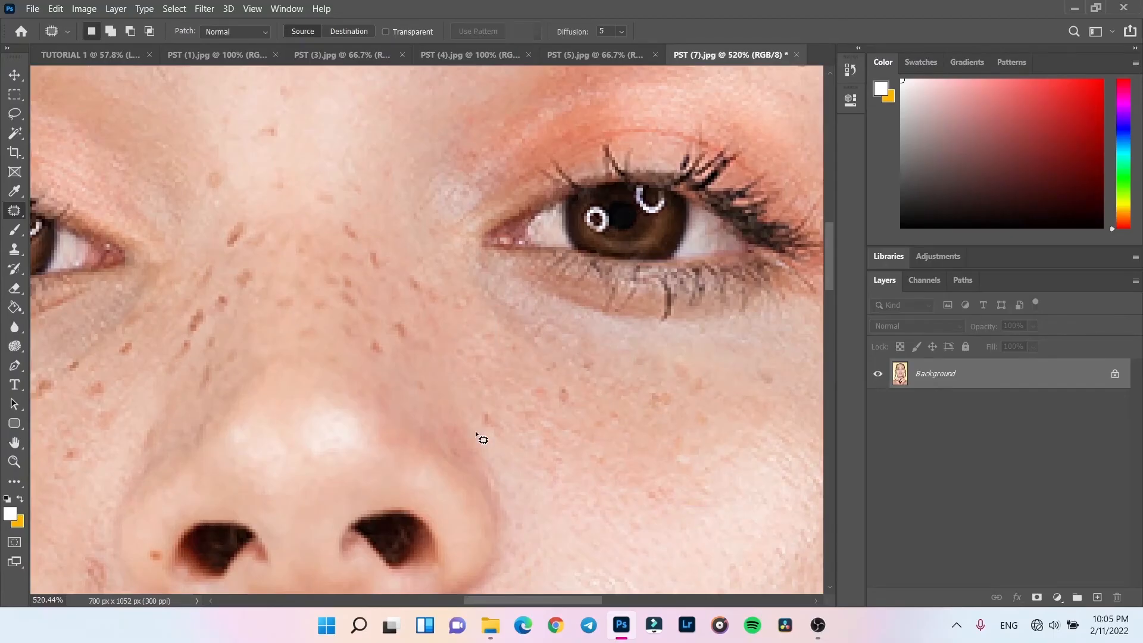
# Step: Examine the patched skin around the eyes and nose, both close up and across the full portrait
pyautogui.scroll(-5, 475, 431)
pyautogui.scroll(4, 387, 416)
pyautogui.scroll(-6, 444, 401)
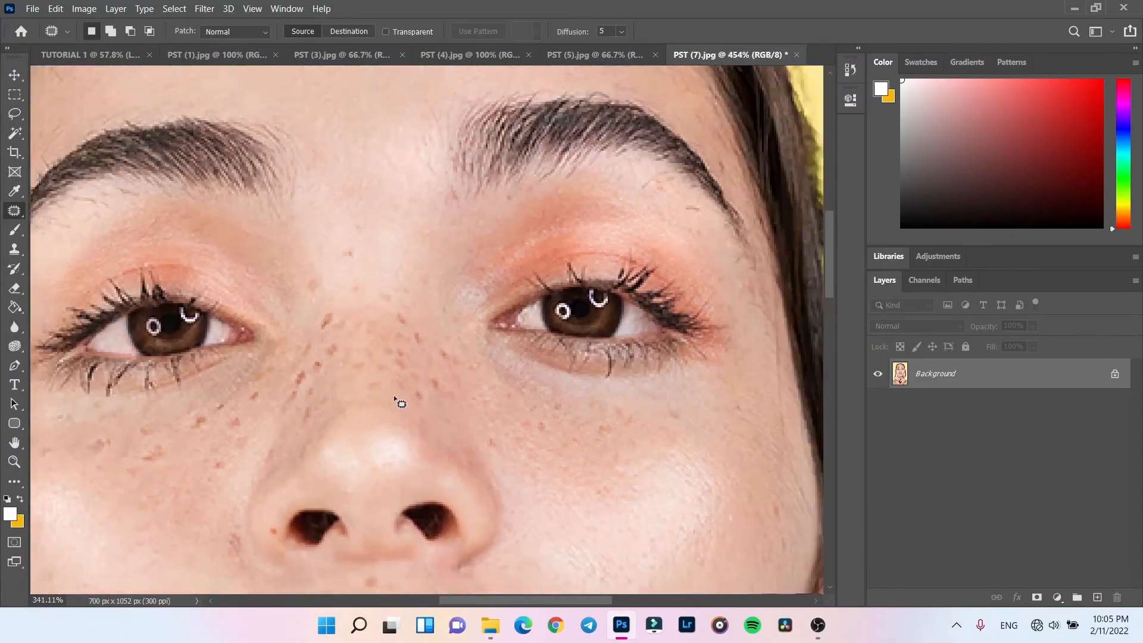
pyautogui.moveTo(400, 429); pyautogui.dragTo(436, 267)
pyautogui.scroll(2, 436, 256)
pyautogui.scroll(-2, 437, 256)
pyautogui.scroll(1, 438, 241)
pyautogui.scroll(-1, 434, 235)
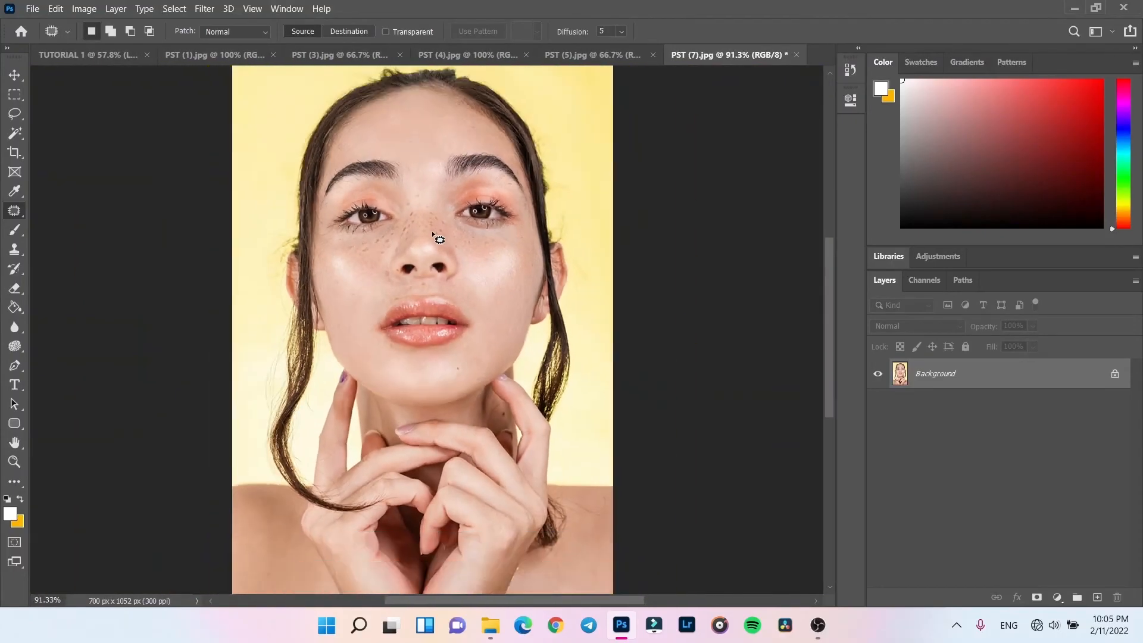
# Step: Reduce the Brush size to 60 px, and paint and undo a white test stroke down the cheek on the image's left side
pyautogui.click(19, 233)
pyautogui.click(19, 234)
pyautogui.click(19, 211)
pyautogui.click(18, 233)
pyautogui.press('[')
pyautogui.press('[')
pyautogui.press('[')
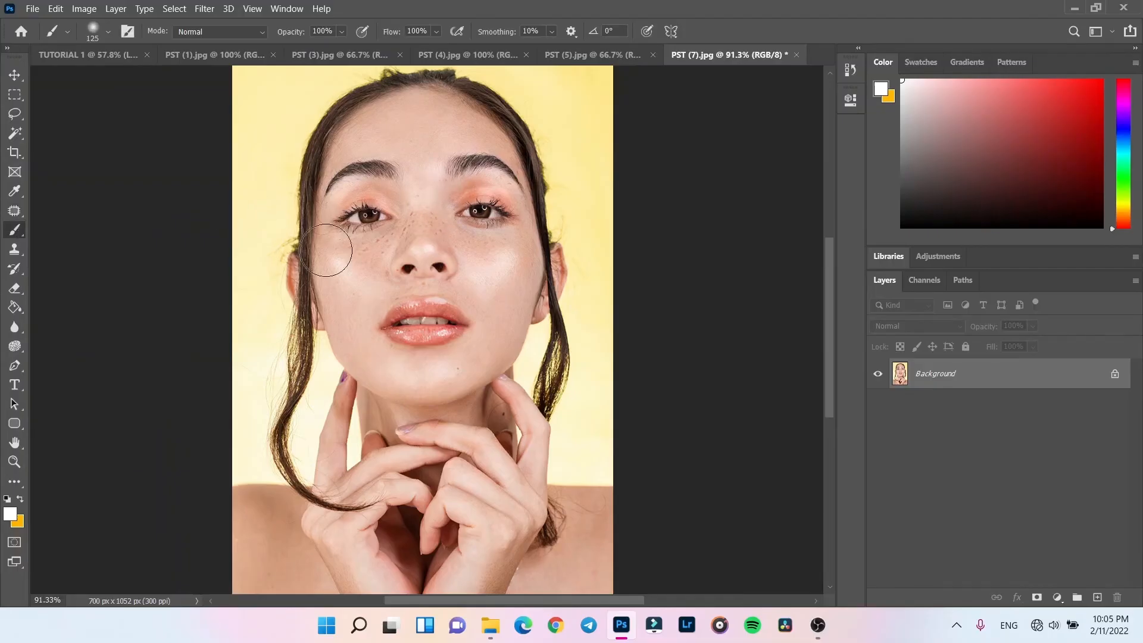
pyautogui.press('[')
pyautogui.press('[')
pyautogui.moveTo(345, 242); pyautogui.dragTo(355, 303)
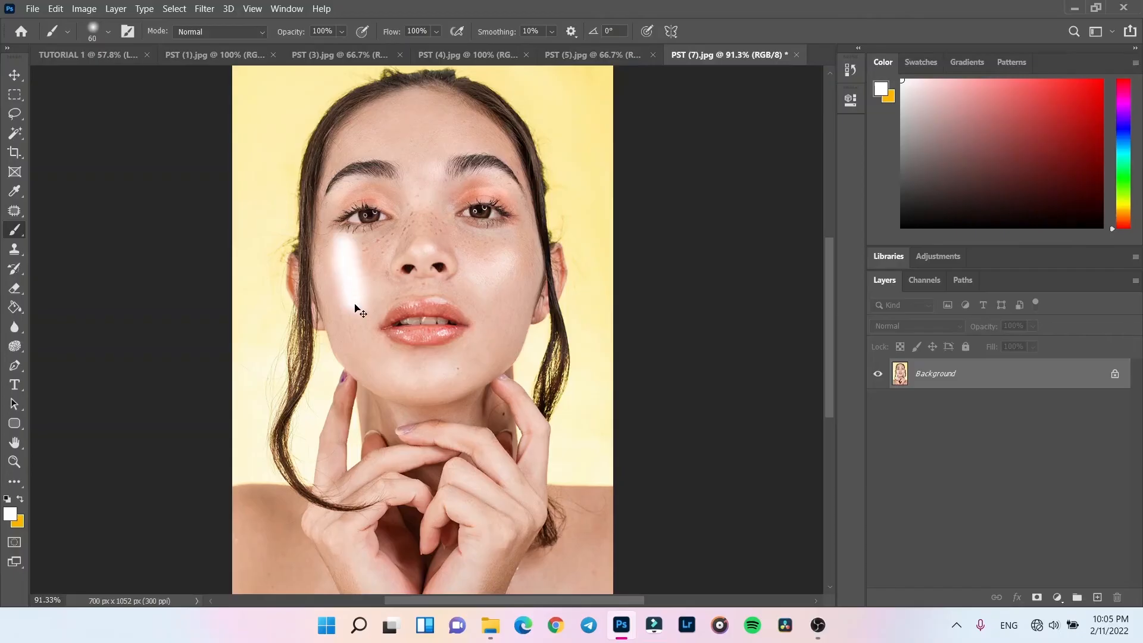
pyautogui.hotkey('ctrl', 'z')
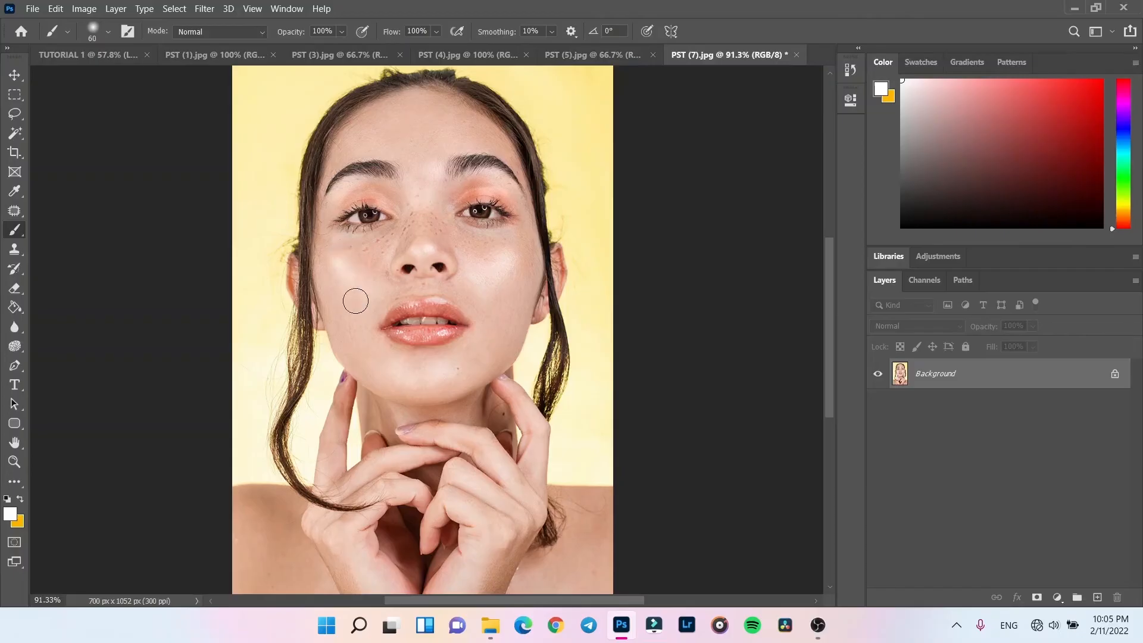
# Step: Set the foreground color to ff0000, and paint and undo red strokes over the cheek and background on the image's right side
pyautogui.click(11, 514)
pyautogui.write('ff0000')
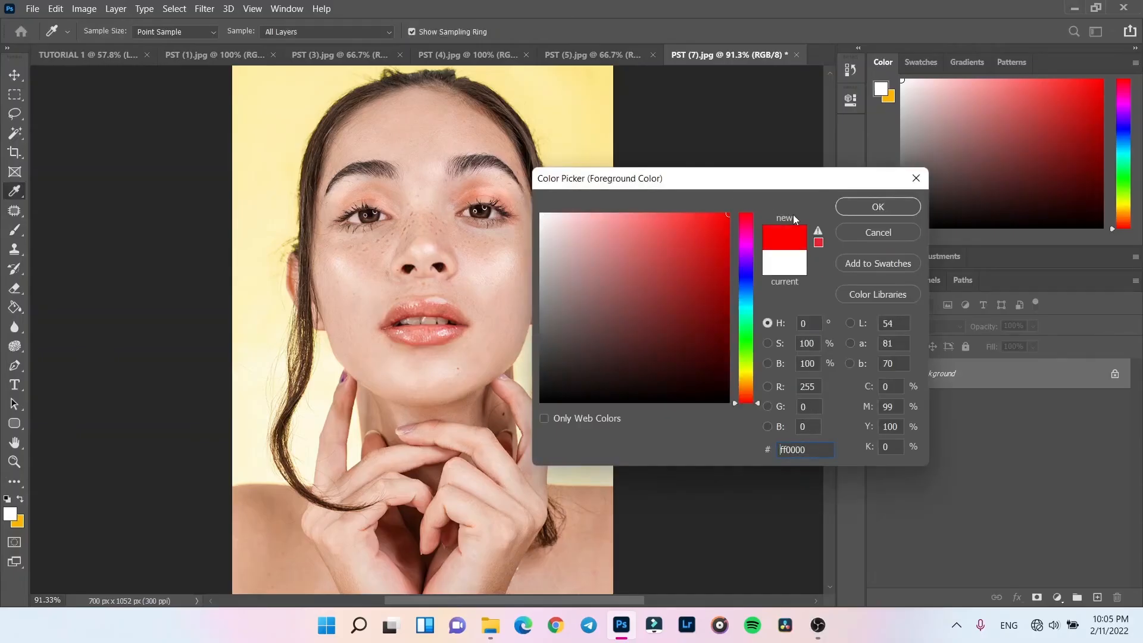
pyautogui.click(878, 207)
pyautogui.moveTo(509, 253)
pyautogui.mouseDown()
pyautogui.moveTo(510, 324)
pyautogui.moveTo(541, 259)
pyautogui.moveTo(536, 291)
pyautogui.moveTo(506, 234)
pyautogui.moveTo(520, 264)
pyautogui.moveTo(541, 216)
pyautogui.moveTo(535, 313)
pyautogui.moveTo(511, 292)
pyautogui.moveTo(505, 330)
pyautogui.moveTo(492, 262)
pyautogui.moveTo(549, 263)
pyautogui.moveTo(535, 231)
pyautogui.moveTo(578, 134)
pyautogui.moveTo(562, 294)
pyautogui.moveTo(570, 205)
pyautogui.moveTo(526, 212)
pyautogui.moveTo(549, 126)
pyautogui.moveTo(554, 145)
pyautogui.moveTo(573, 104)
pyautogui.moveTo(556, 191)
pyautogui.moveTo(558, 128)
pyautogui.mouseUp()
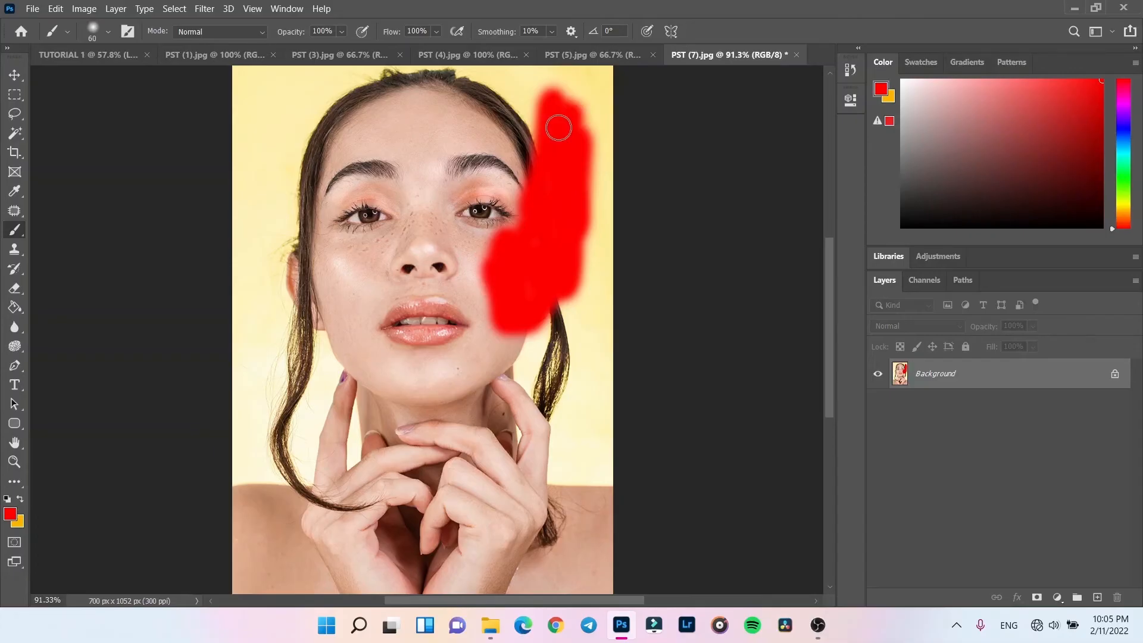
pyautogui.hotkey('ctrl', 'z')
pyautogui.hotkey('ctrl', 'z')
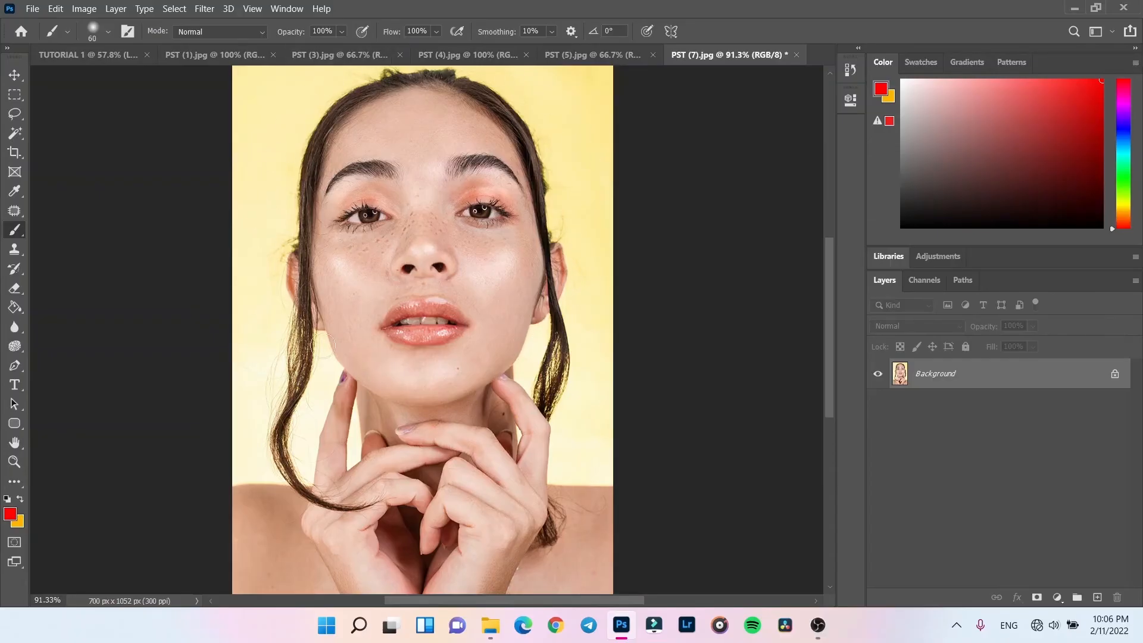
# Step: Restore the mole and freckles on the image's right side with the History Brush, and activate the Clone Stamp tool
pyautogui.press('j')
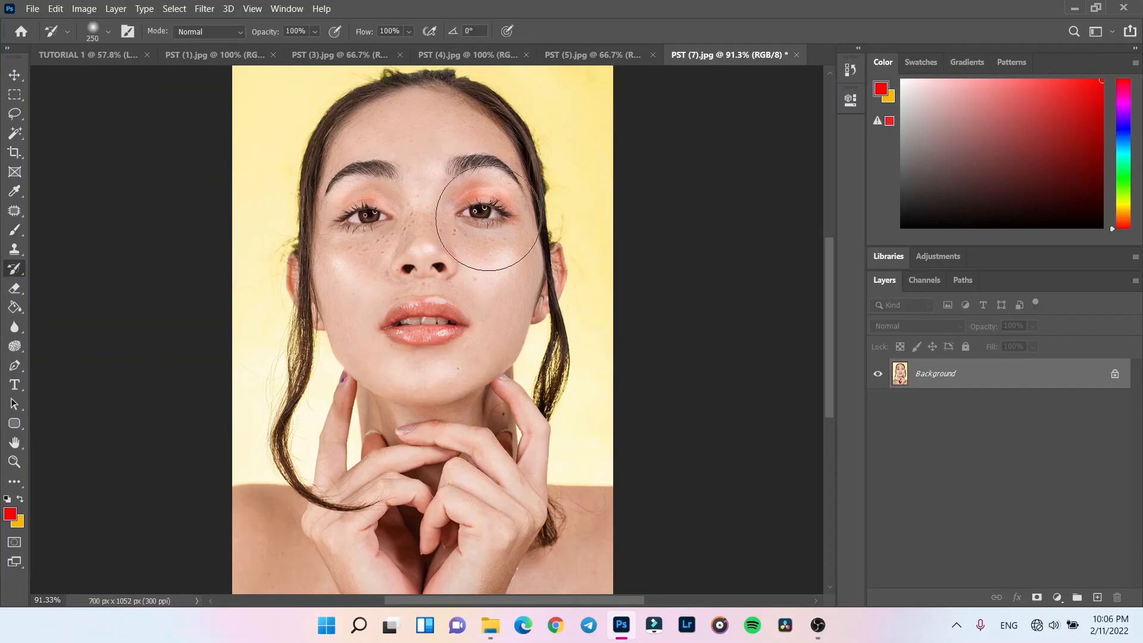
pyautogui.click(15, 248)
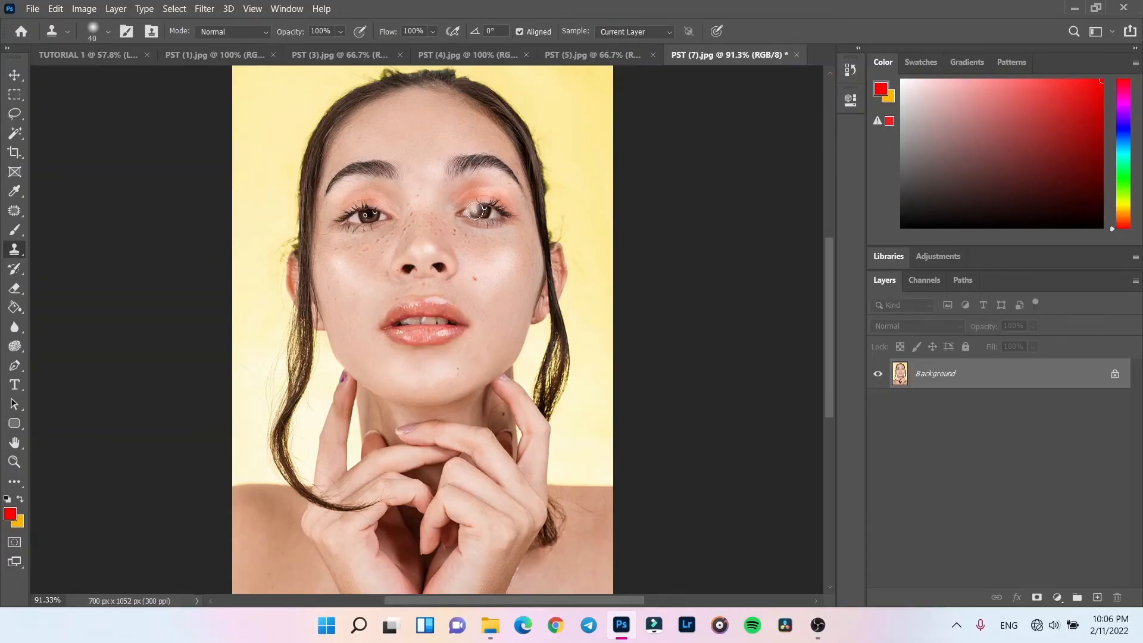
# Step: Switch to the PST (5).jpg mountain photo and bring the white car on the dirt road into close view
pyautogui.press('z')
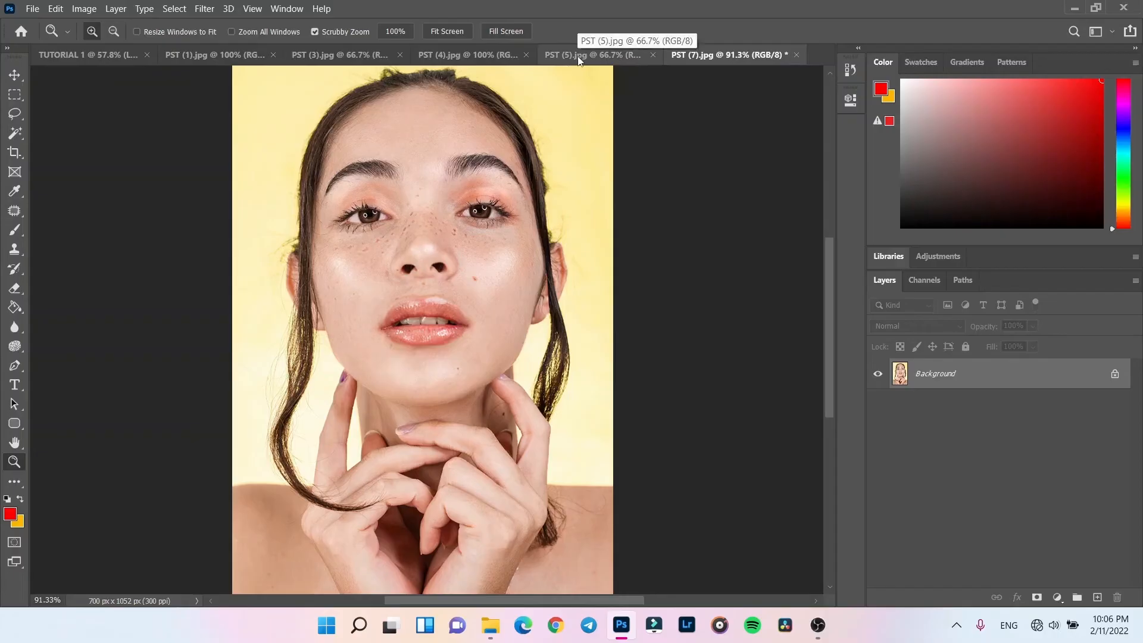
pyautogui.click(14, 214)
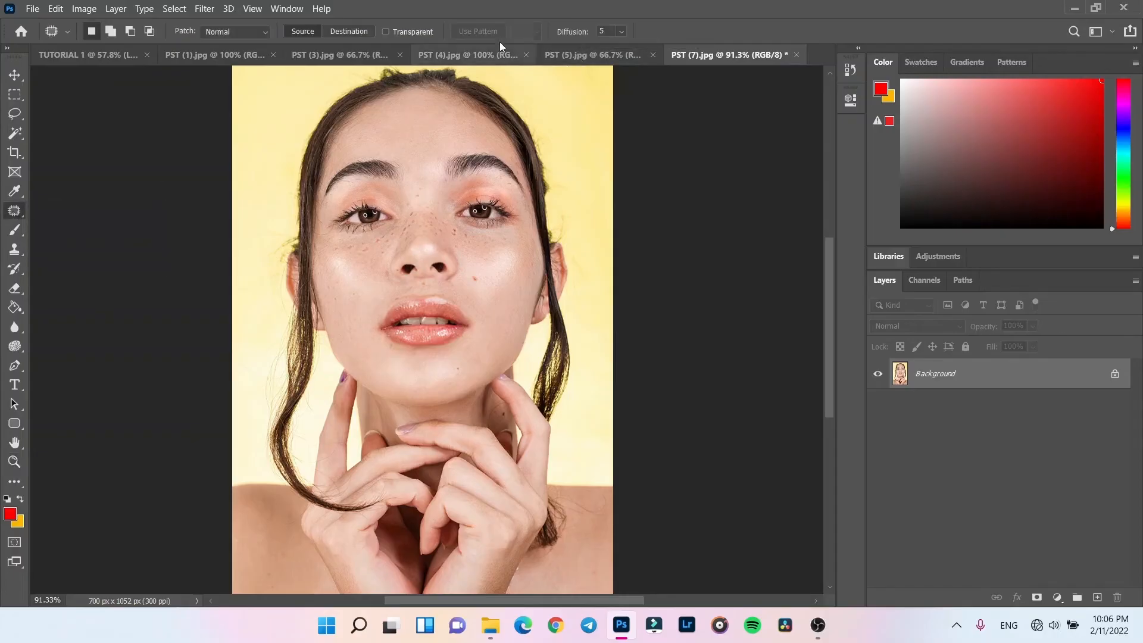
pyautogui.click(588, 57)
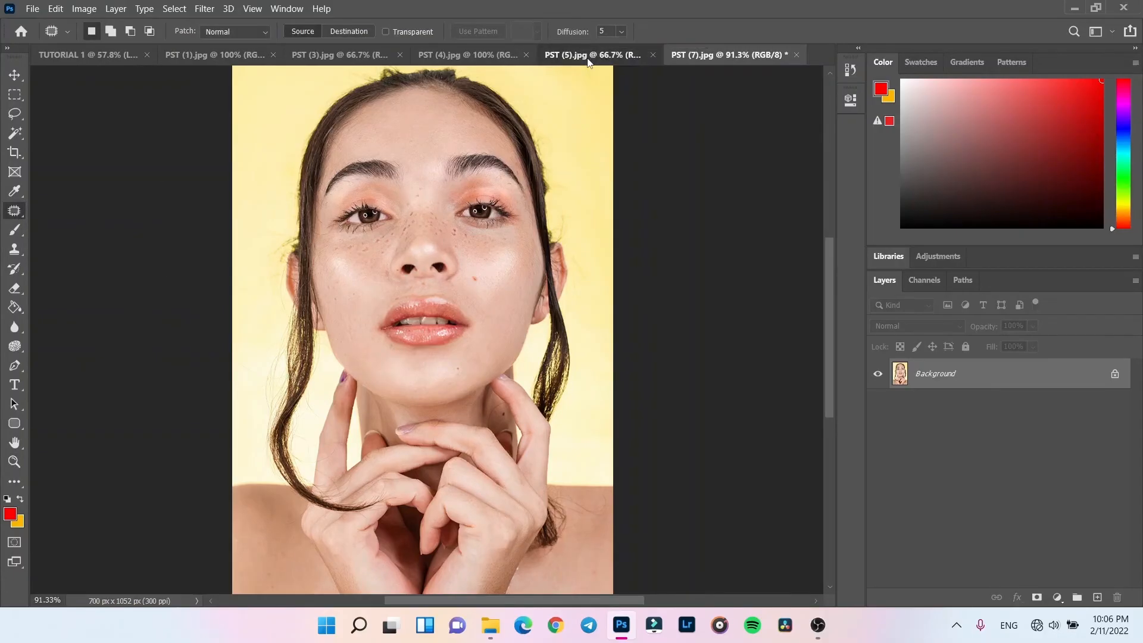
pyautogui.scroll(5, 428, 503)
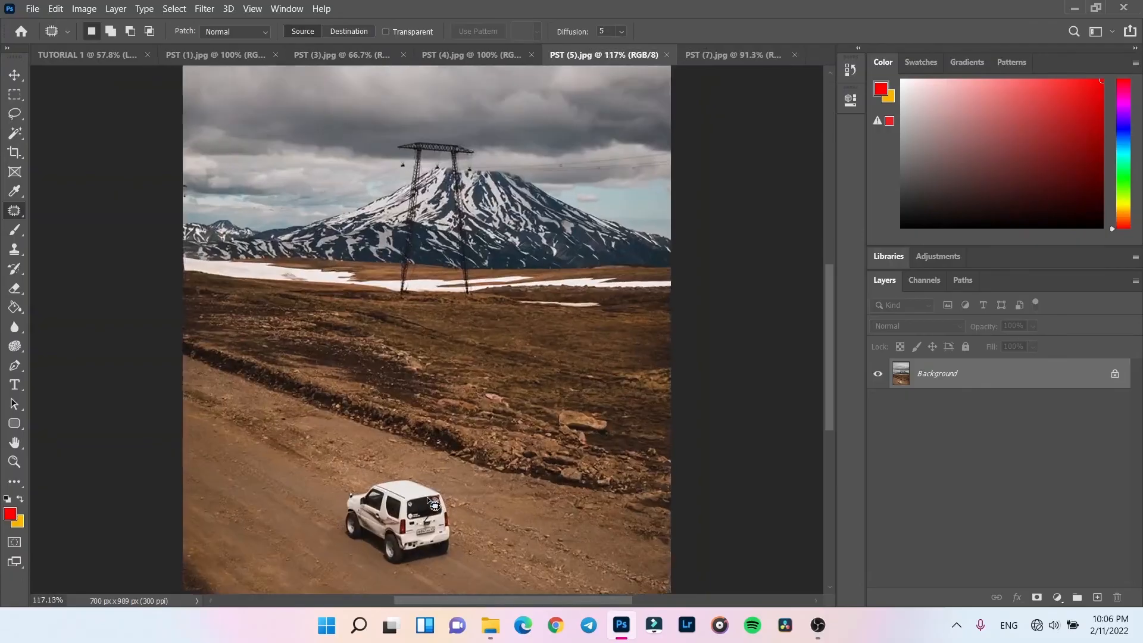
pyautogui.moveTo(427, 503); pyautogui.dragTo(421, 360)
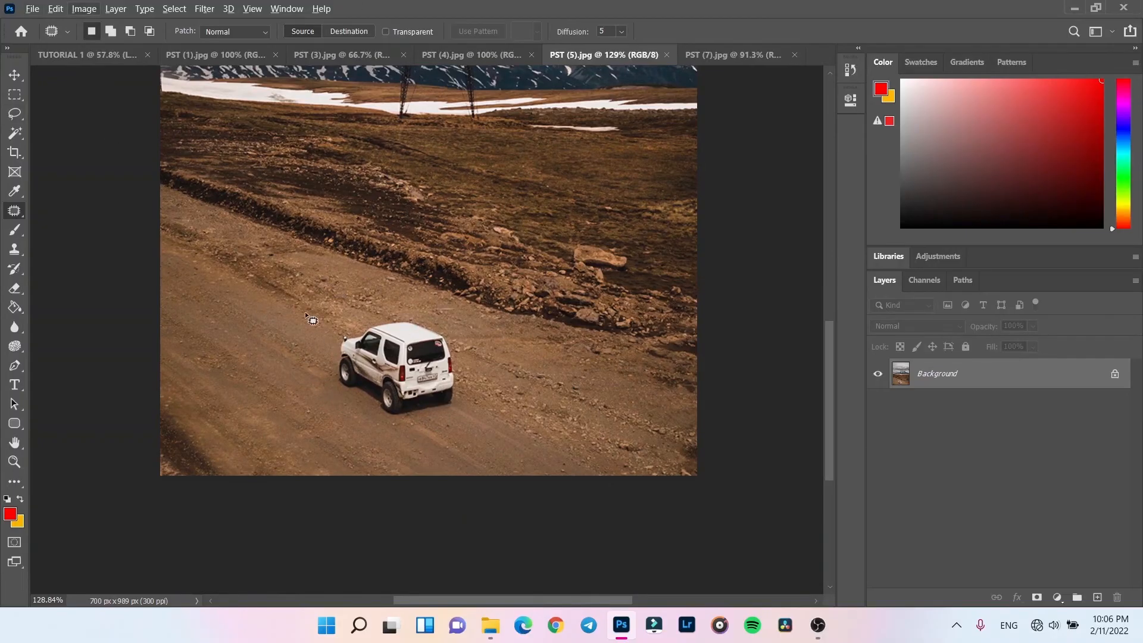
# Step: Set the Clone Stamp brush size to 60 px and sample the dirt road beside the car's rear wheel
pyautogui.click(15, 248)
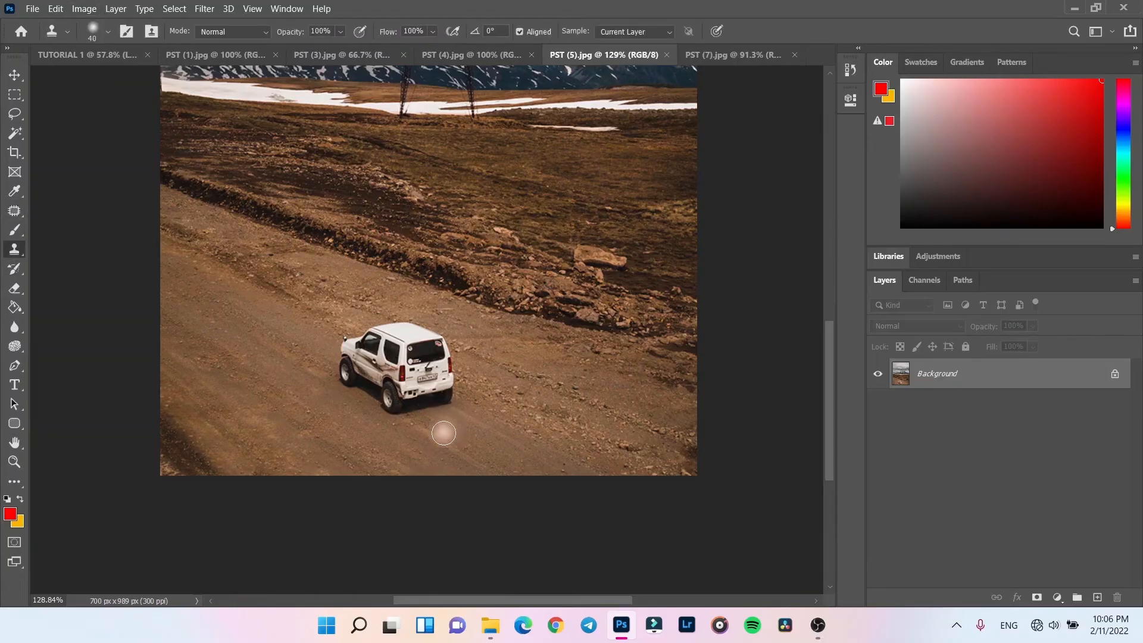
pyautogui.press(']')
pyautogui.press(']')
pyautogui.press('alt')
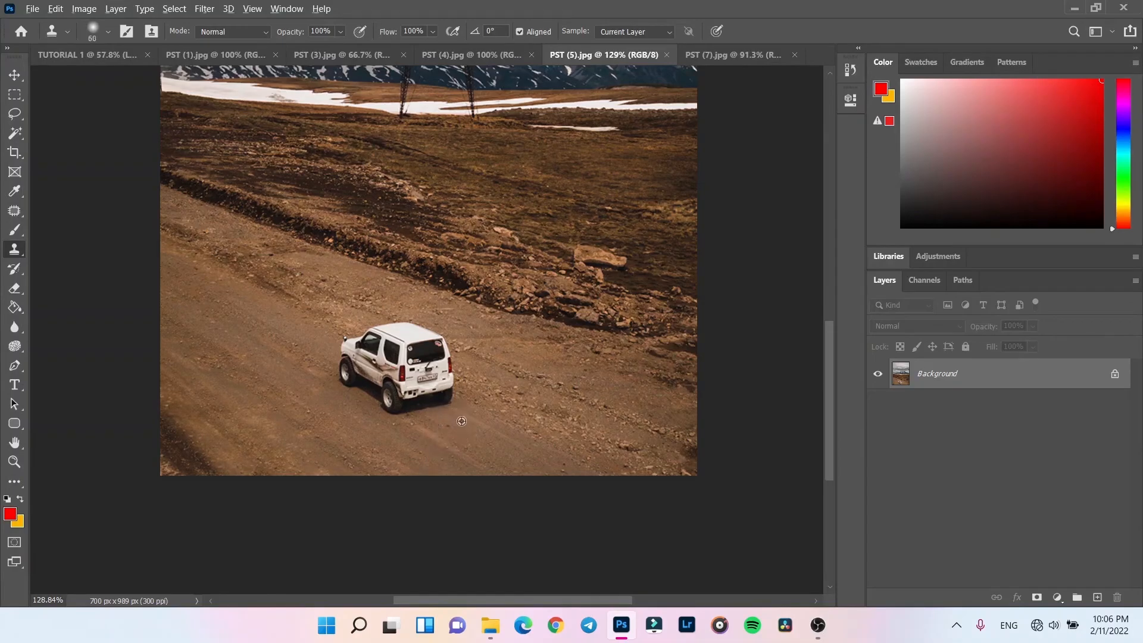
pyautogui.keyDown('alt'); pyautogui.click(470, 413); pyautogui.keyUp('alt')
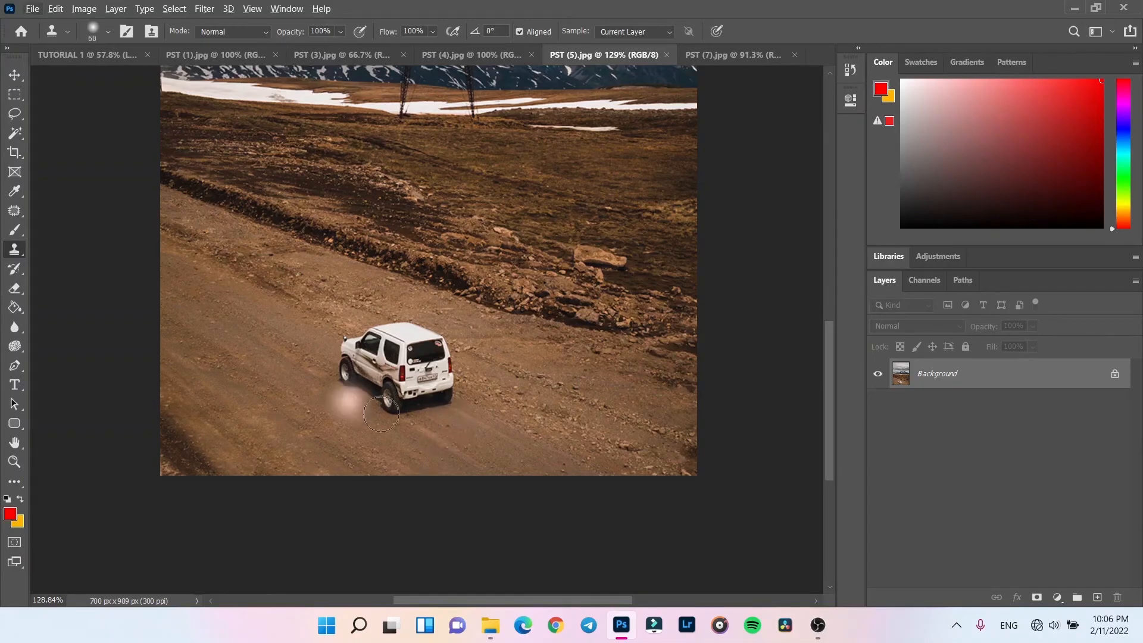
# Step: Try cloning the sampled road over the car's rear wheels and bumper, and undo the test strokes
pyautogui.moveTo(414, 405); pyautogui.dragTo(444, 411)
pyautogui.hotkey('ctrl', 'z')
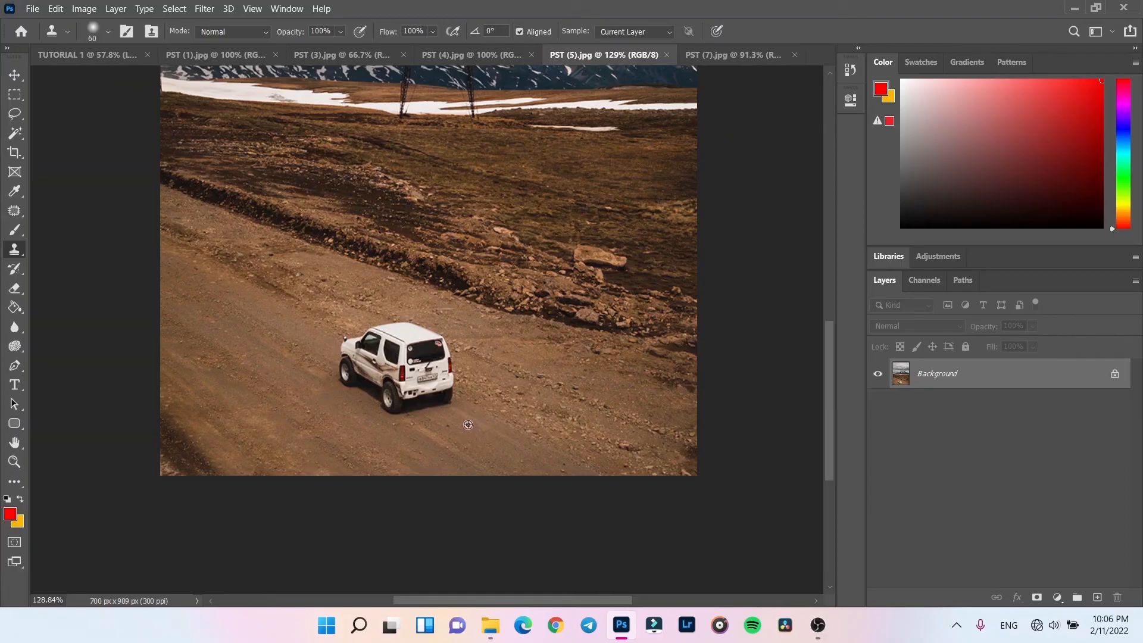
pyautogui.click(439, 400)
pyautogui.moveTo(440, 399)
pyautogui.mouseDown()
pyautogui.moveTo(398, 406)
pyautogui.moveTo(443, 388)
pyautogui.mouseUp()
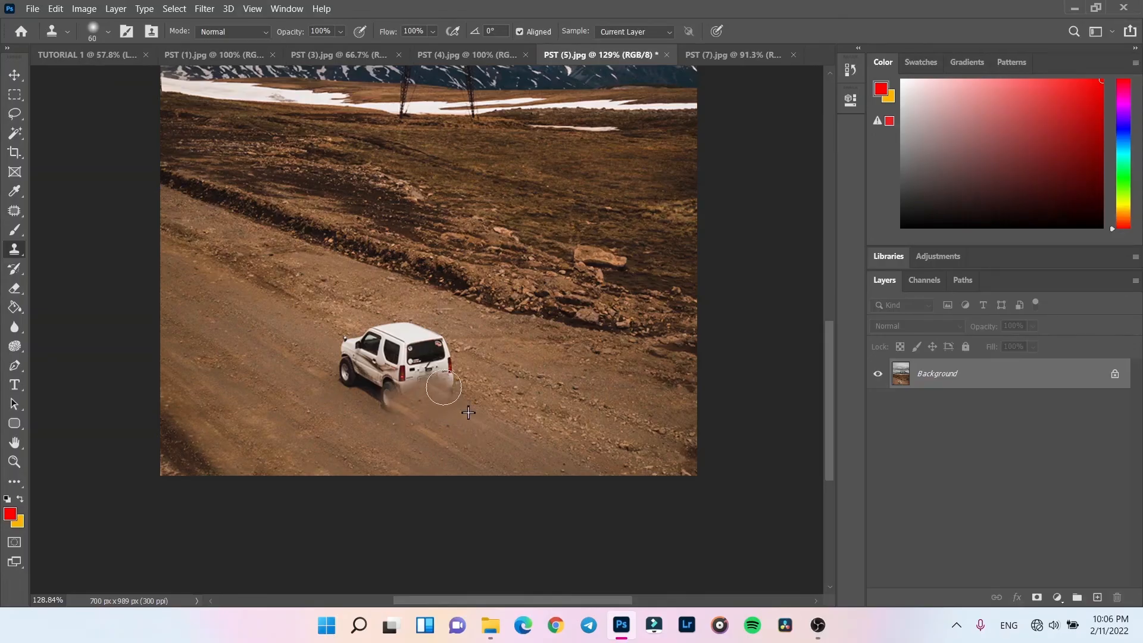
pyautogui.hotkey('ctrl', 'z')
pyautogui.hotkey('ctrl', 'z')
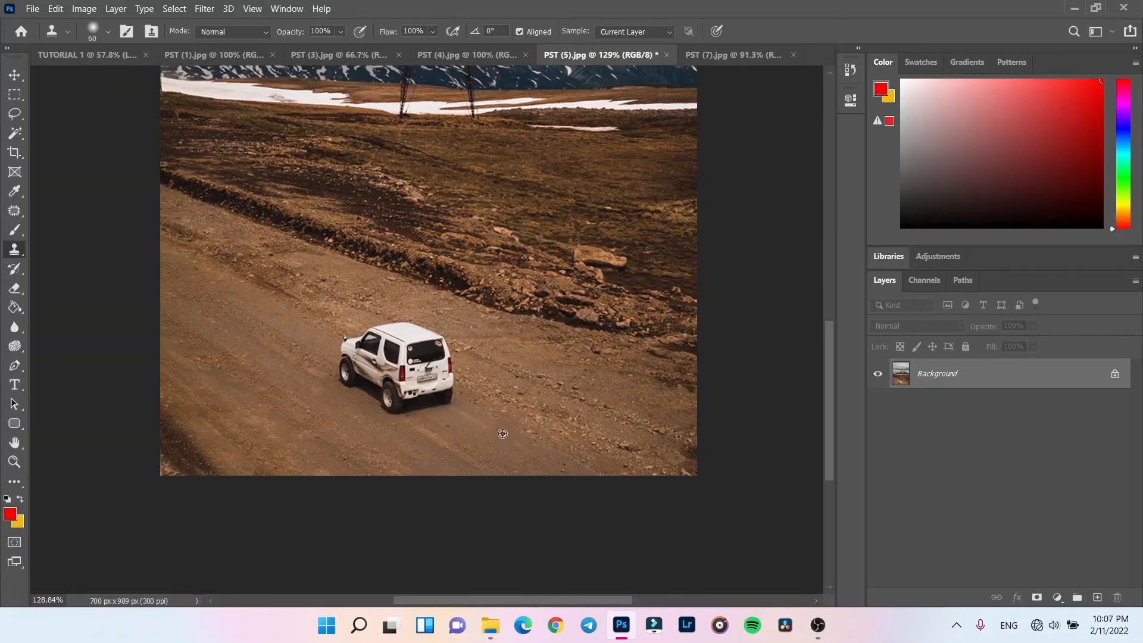
# Step: Clone sampled dirt road over the whole white car to remove it, and check the retouched road up close and zoomed out
pyautogui.keyDown('alt'); pyautogui.click(469, 432); pyautogui.keyUp('alt')
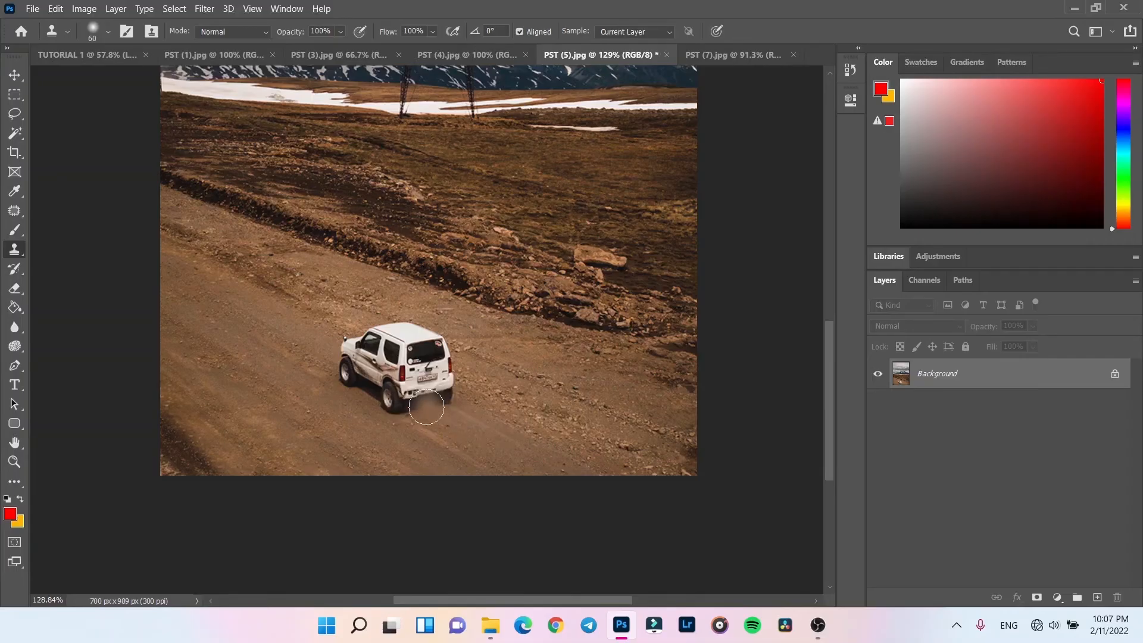
pyautogui.click(420, 396)
pyautogui.moveTo(421, 396)
pyautogui.mouseDown()
pyautogui.moveTo(385, 413)
pyautogui.moveTo(401, 383)
pyautogui.moveTo(366, 373)
pyautogui.moveTo(443, 387)
pyautogui.moveTo(442, 408)
pyautogui.moveTo(443, 373)
pyautogui.moveTo(424, 396)
pyautogui.moveTo(439, 353)
pyautogui.moveTo(418, 377)
pyautogui.moveTo(436, 343)
pyautogui.moveTo(395, 375)
pyautogui.moveTo(437, 358)
pyautogui.moveTo(411, 379)
pyautogui.moveTo(415, 346)
pyautogui.moveTo(394, 356)
pyautogui.moveTo(409, 333)
pyautogui.moveTo(386, 347)
pyautogui.moveTo(425, 328)
pyautogui.moveTo(427, 354)
pyautogui.moveTo(404, 335)
pyautogui.moveTo(368, 343)
pyautogui.moveTo(349, 367)
pyautogui.moveTo(346, 343)
pyautogui.moveTo(344, 371)
pyautogui.moveTo(379, 403)
pyautogui.mouseUp()
pyautogui.keyDown('alt'); pyautogui.click(393, 411); pyautogui.keyUp('alt')
pyautogui.moveTo(348, 384); pyautogui.dragTo(319, 359)
pyautogui.keyDown('alt'); pyautogui.click(492, 413); pyautogui.keyUp('alt')
pyautogui.click(550, 430)
pyautogui.scroll(-5, 547, 422)
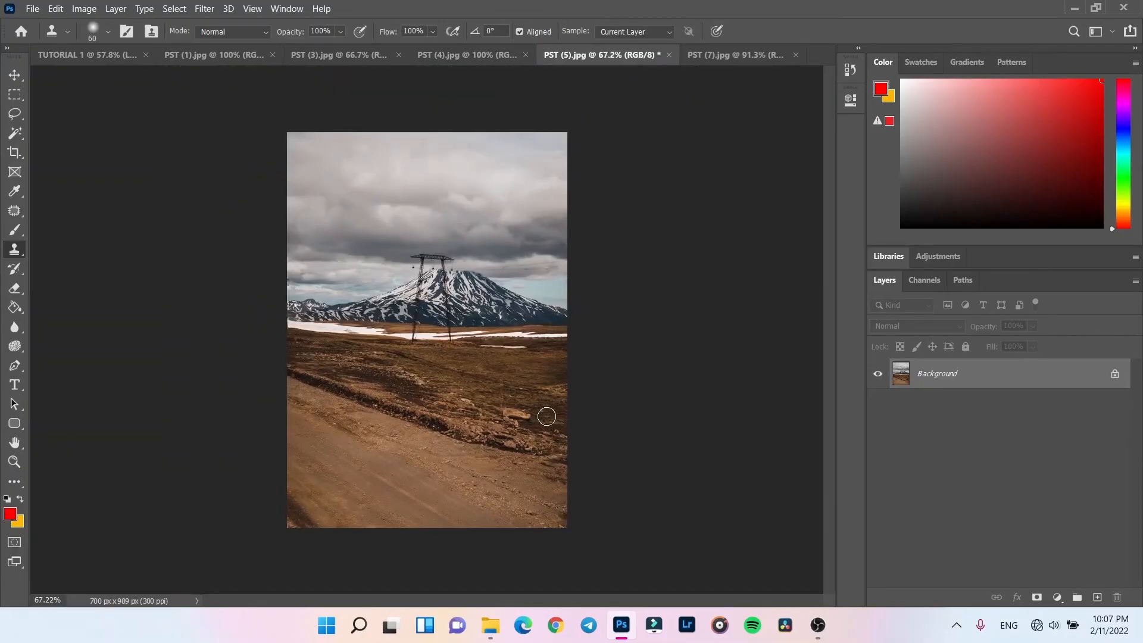
pyautogui.scroll(3, 519, 439)
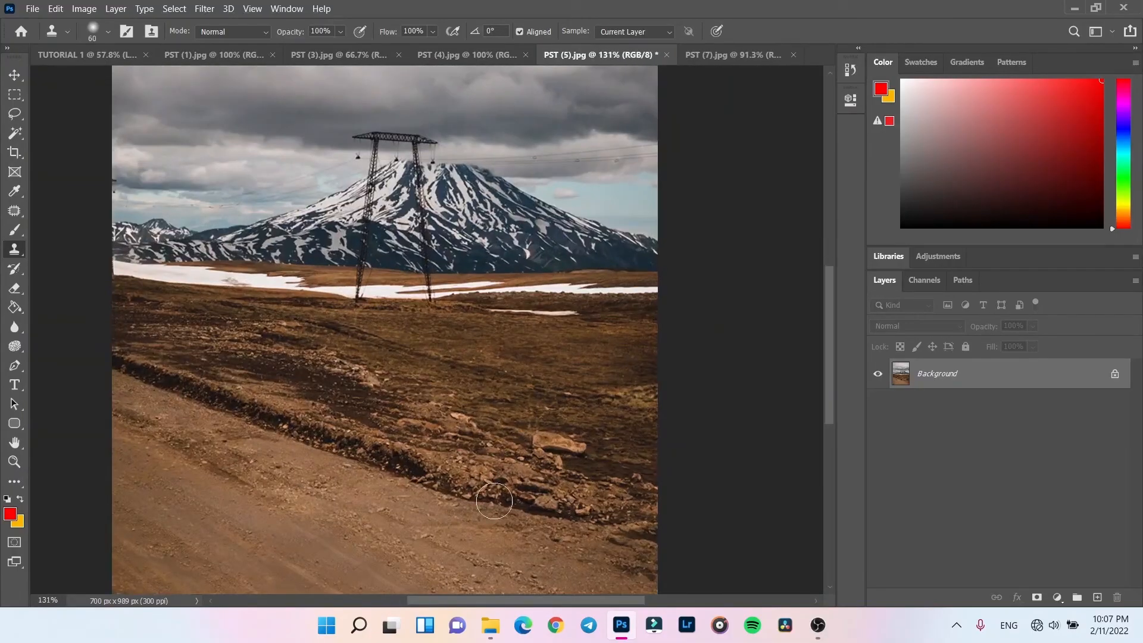
pyautogui.scroll(-3, 506, 283)
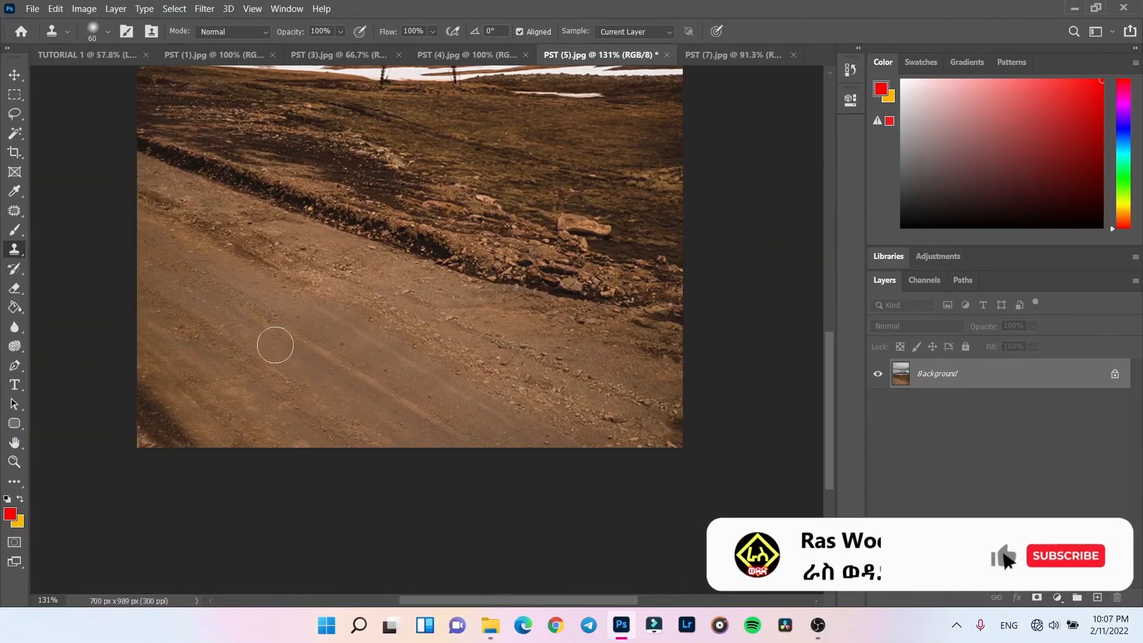
pyautogui.scroll(-1, 424, 380)
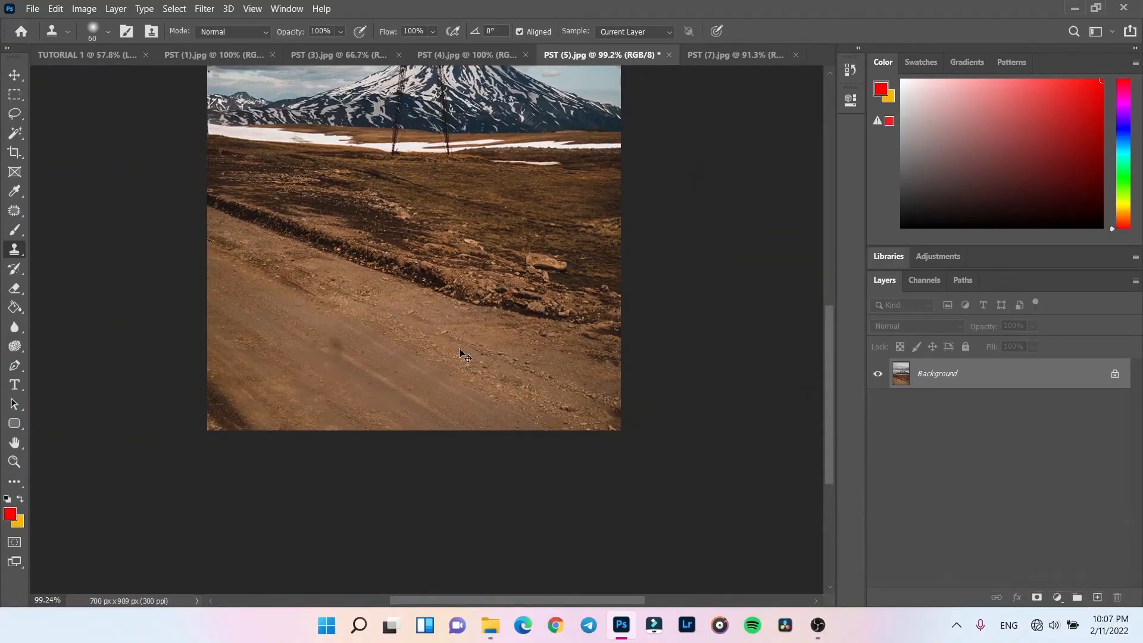
# Step: Undo the last clone strokes over the front part of the car
pyautogui.hotkey('ctrl', 'z')
pyautogui.hotkey('ctrl', 'z')
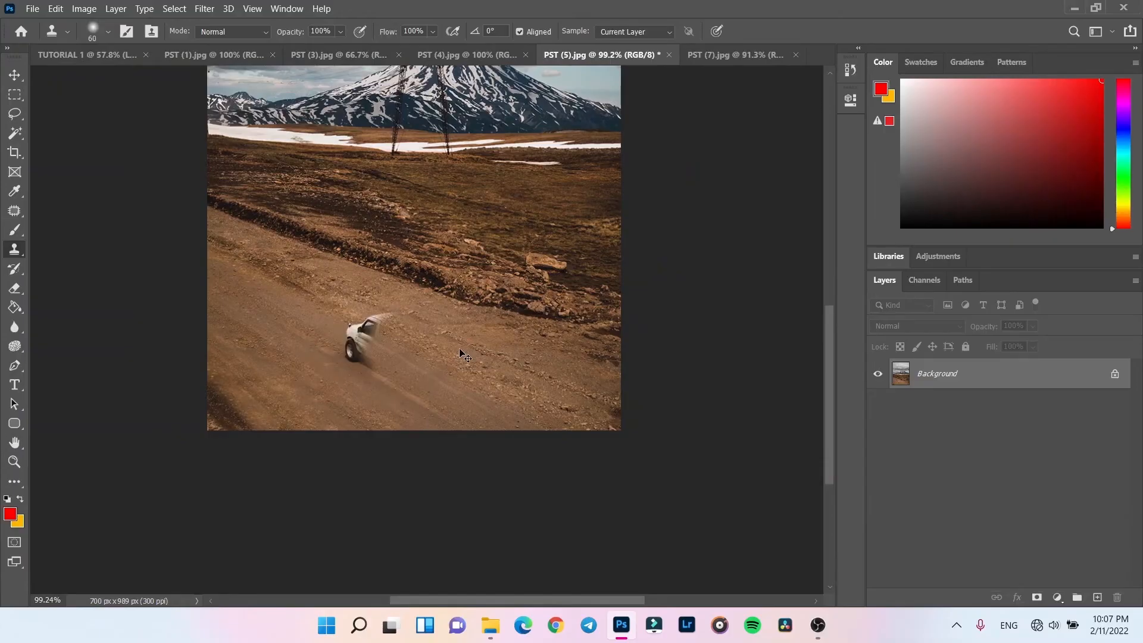
pyautogui.press('z')
pyautogui.scroll(2, 417, 352)
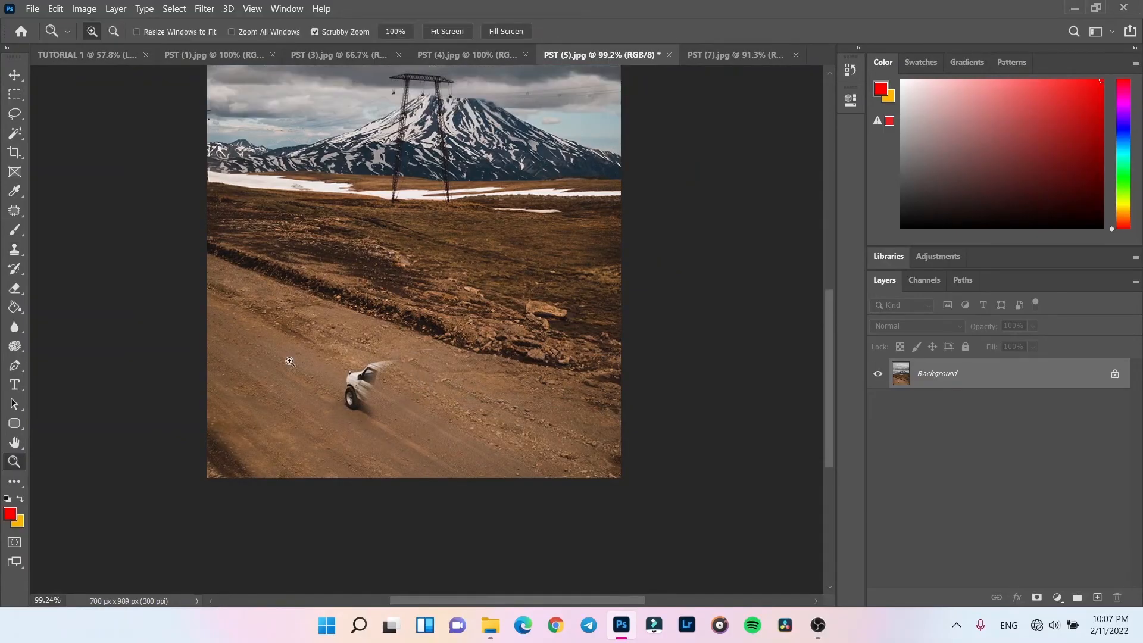
pyautogui.scroll(-3, 387, 357)
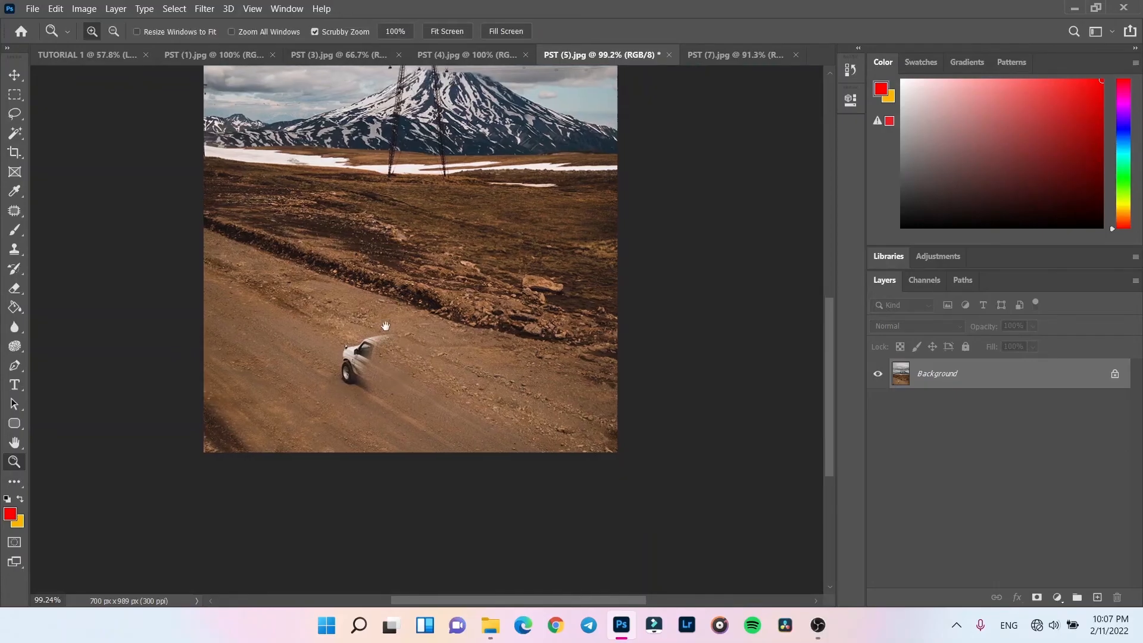
pyautogui.scroll(2, 388, 316)
pyautogui.scroll(-2, 381, 314)
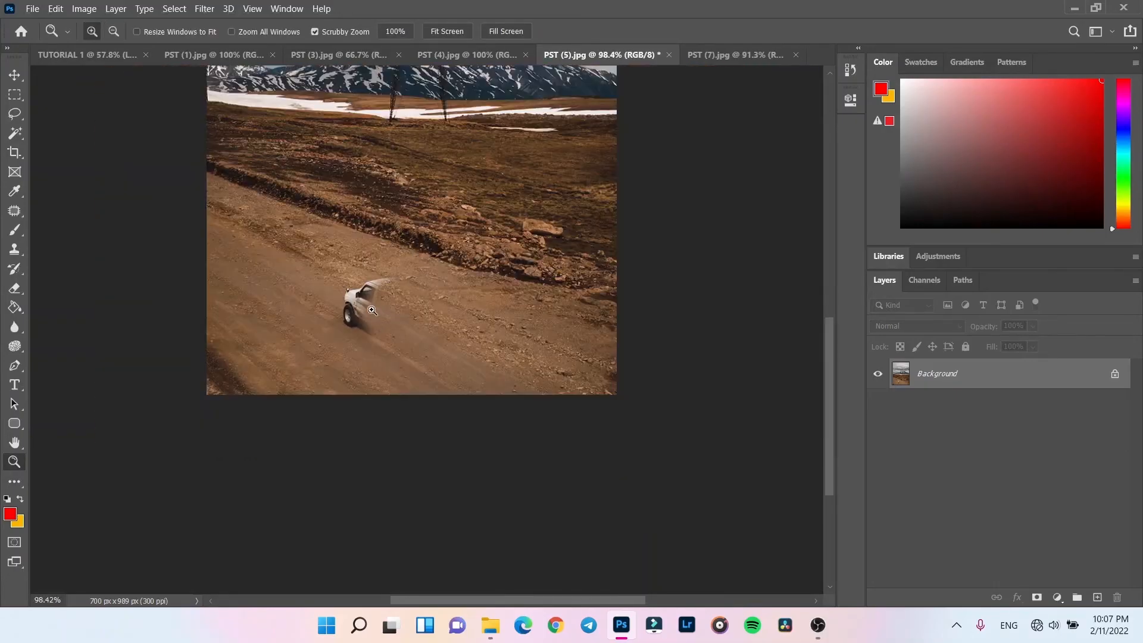
# Step: Restore the whole car on the road by painting over it with the History Brush at 125 px
pyautogui.click(12, 274)
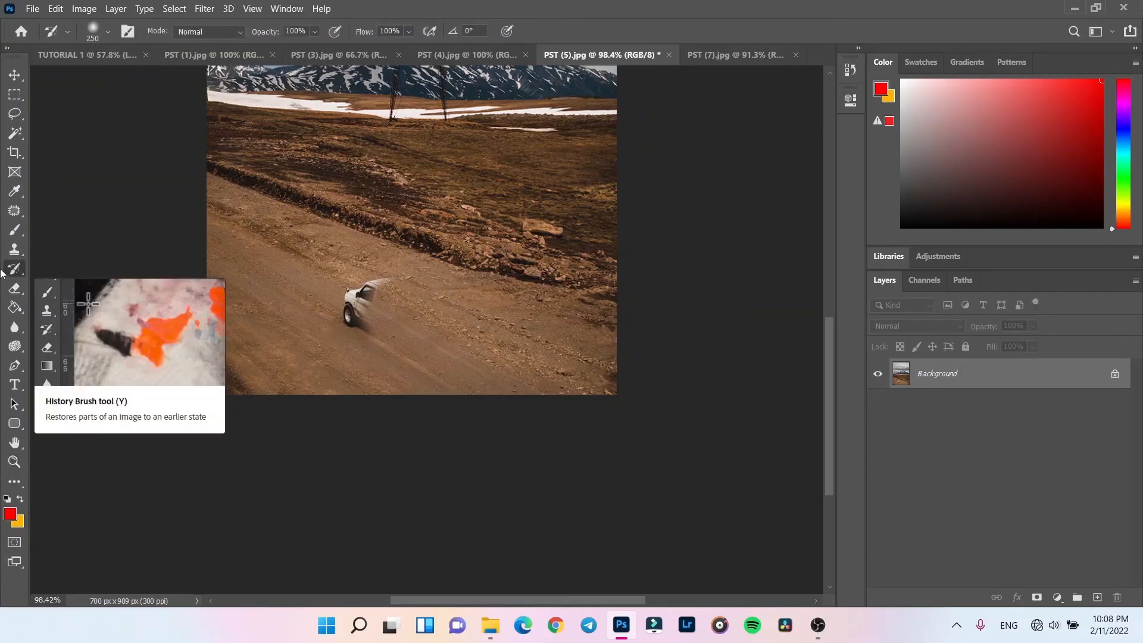
pyautogui.rightClick(12, 274)
pyautogui.click(83, 268)
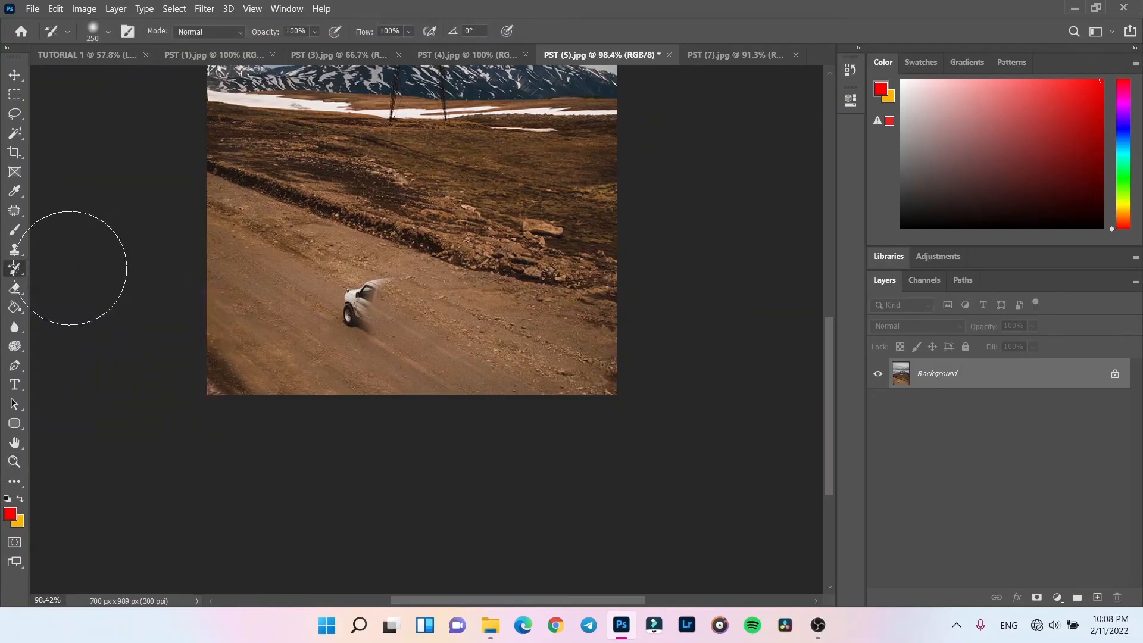
pyautogui.press('[')
pyautogui.press('[')
pyautogui.press('[')
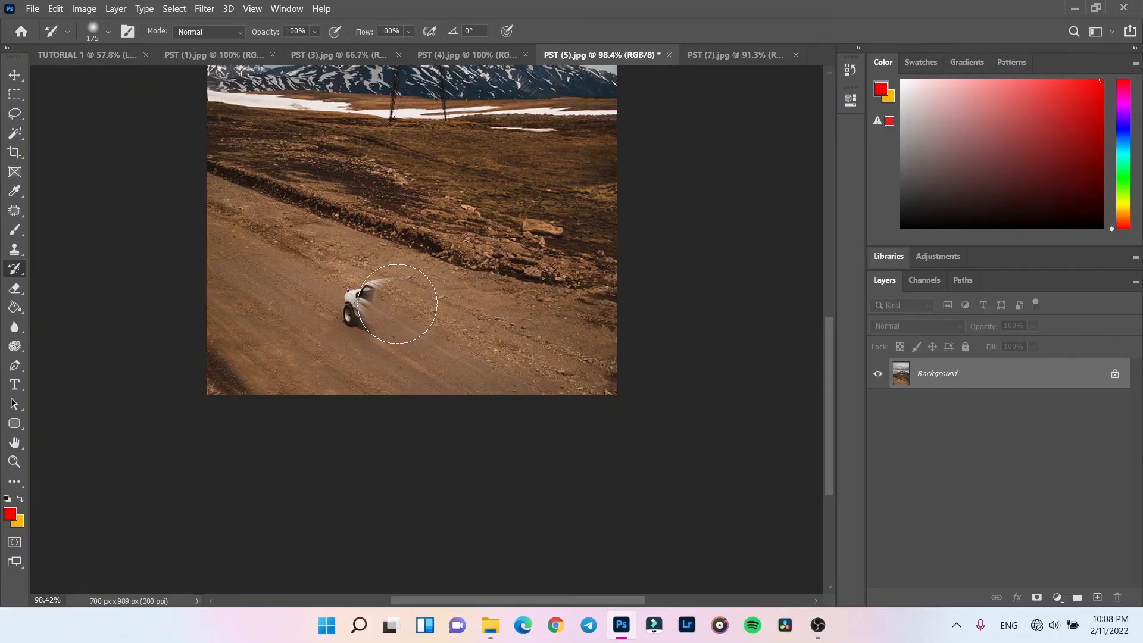
pyautogui.press('[')
pyautogui.press('[')
pyautogui.moveTo(397, 303); pyautogui.dragTo(334, 305)
pyautogui.moveTo(393, 331)
pyautogui.mouseDown()
pyautogui.moveTo(380, 301)
pyautogui.moveTo(391, 324)
pyautogui.moveTo(371, 305)
pyautogui.moveTo(388, 317)
pyautogui.moveTo(376, 302)
pyautogui.moveTo(384, 296)
pyautogui.moveTo(395, 311)
pyautogui.moveTo(351, 321)
pyautogui.moveTo(408, 300)
pyautogui.mouseUp()
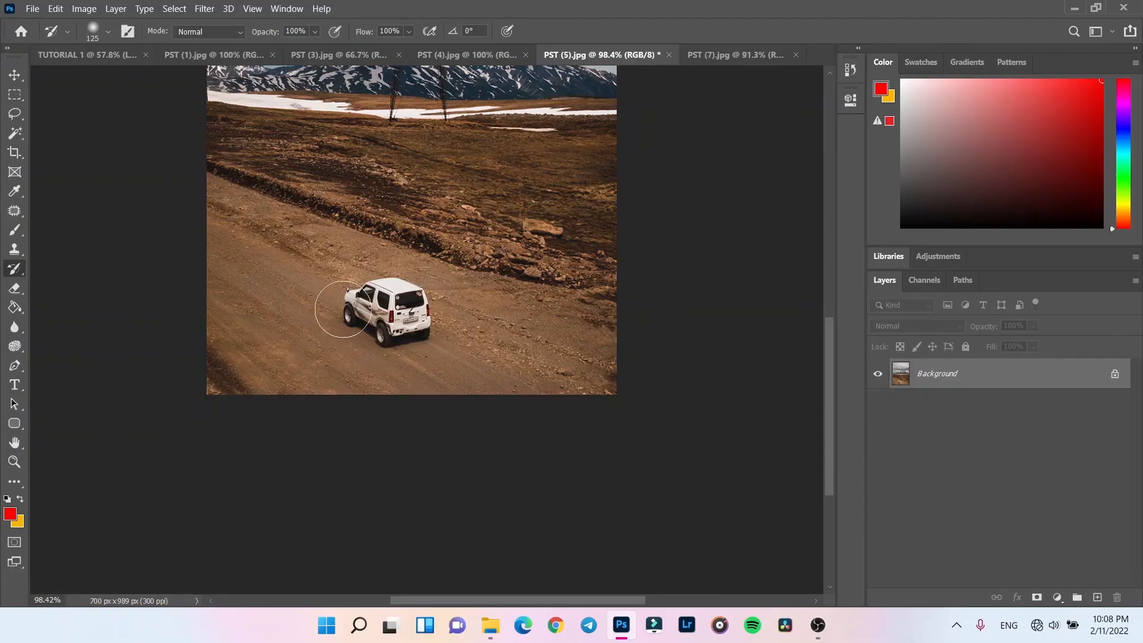
# Step: Activate the Eraser tool and switch to the PST (4).jpg photo of the man against the turquoise wall
pyautogui.rightClick(8, 274)
pyautogui.click(8, 273)
pyautogui.scroll(2, 399, 295)
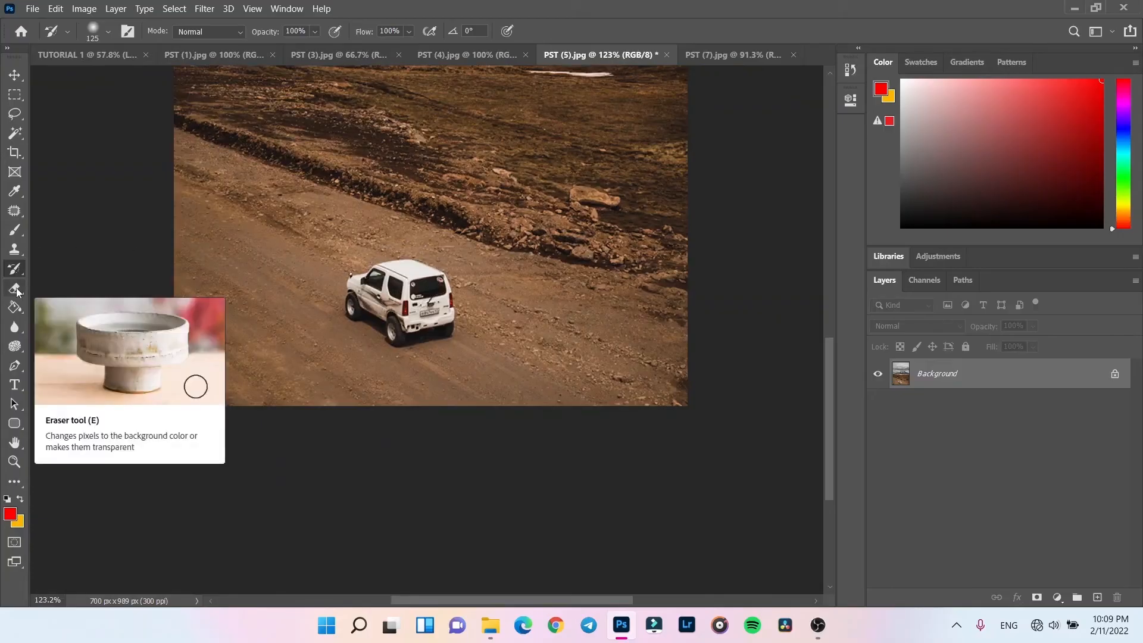
pyautogui.click(16, 290)
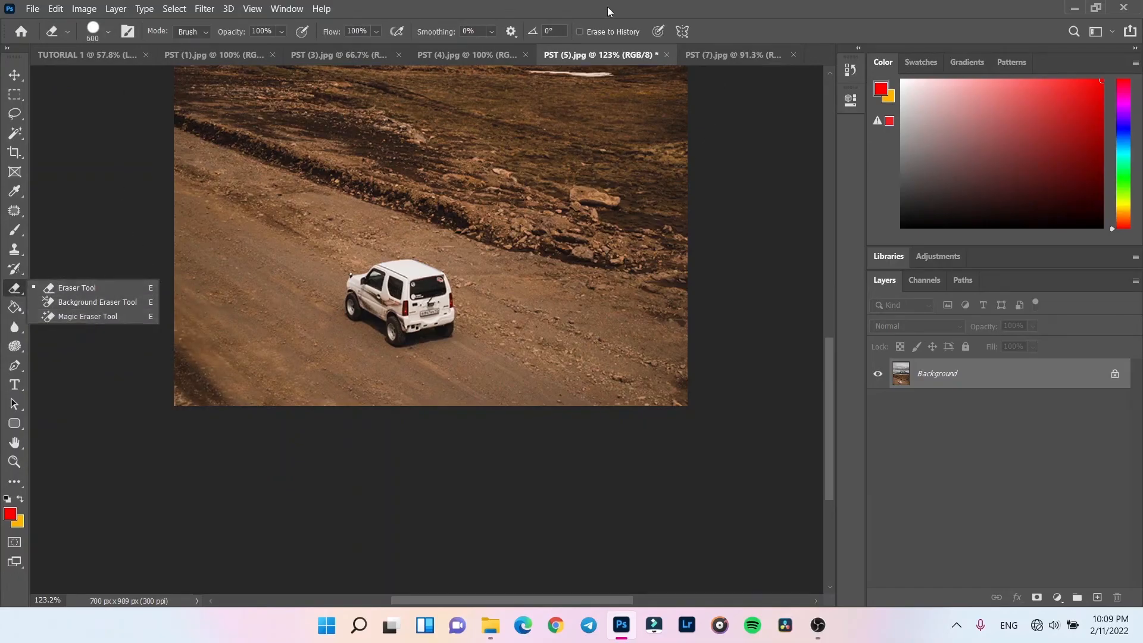
pyautogui.click(696, 55)
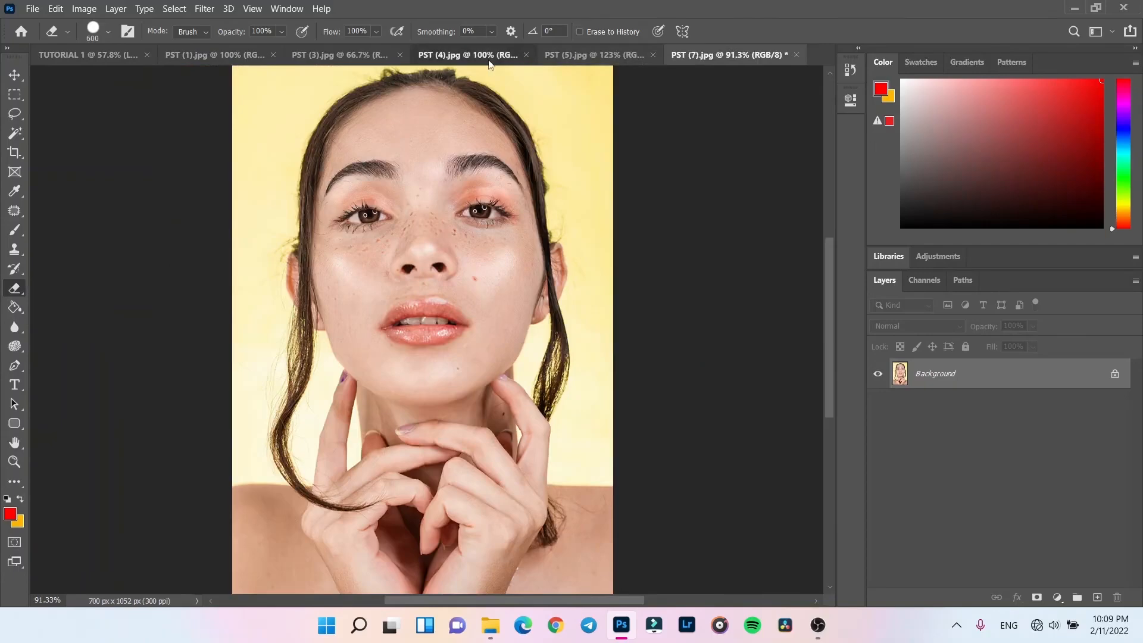
pyautogui.click(461, 55)
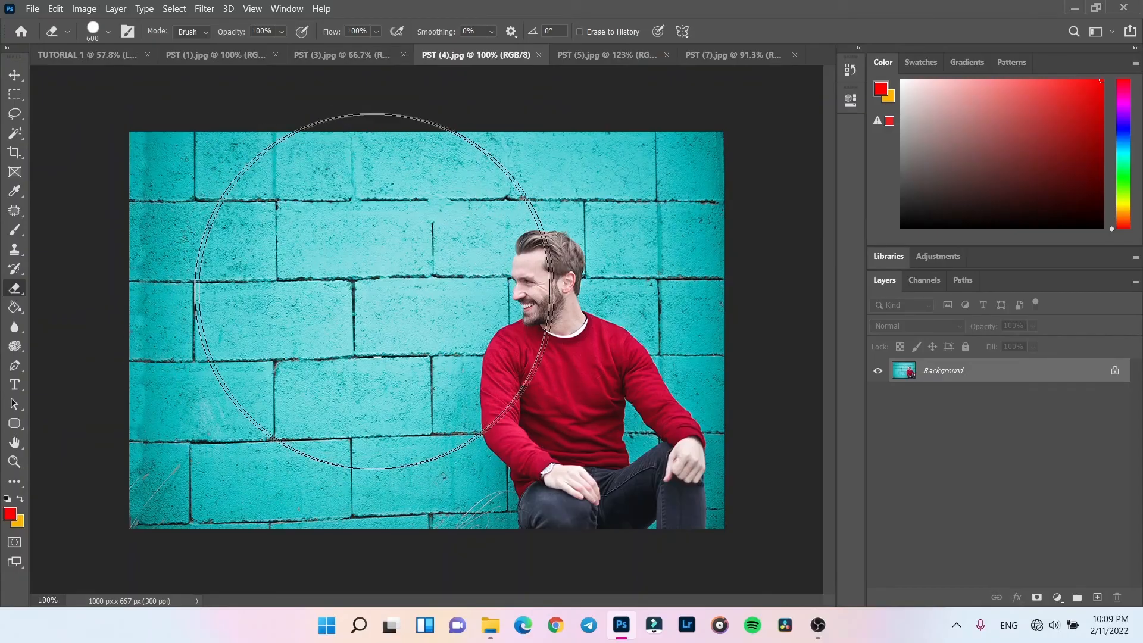
# Step: Reduce the Eraser size to 32 px, and erase and undo a test stroke on the wall beside the man
pyautogui.press('[')
pyautogui.press('[')
pyautogui.press('[')
pyautogui.press('[')
pyautogui.press('[')
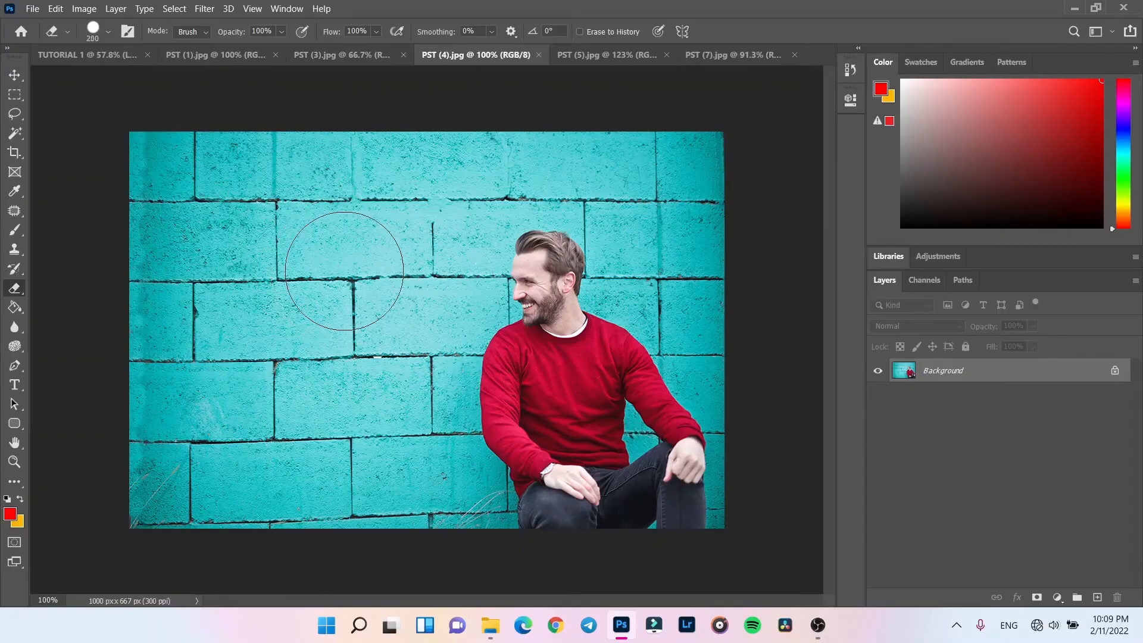
pyautogui.press('[')
pyautogui.press('[')
pyautogui.press('[')
pyautogui.press('[')
pyautogui.press('[')
pyautogui.press('[')
pyautogui.click(108, 32)
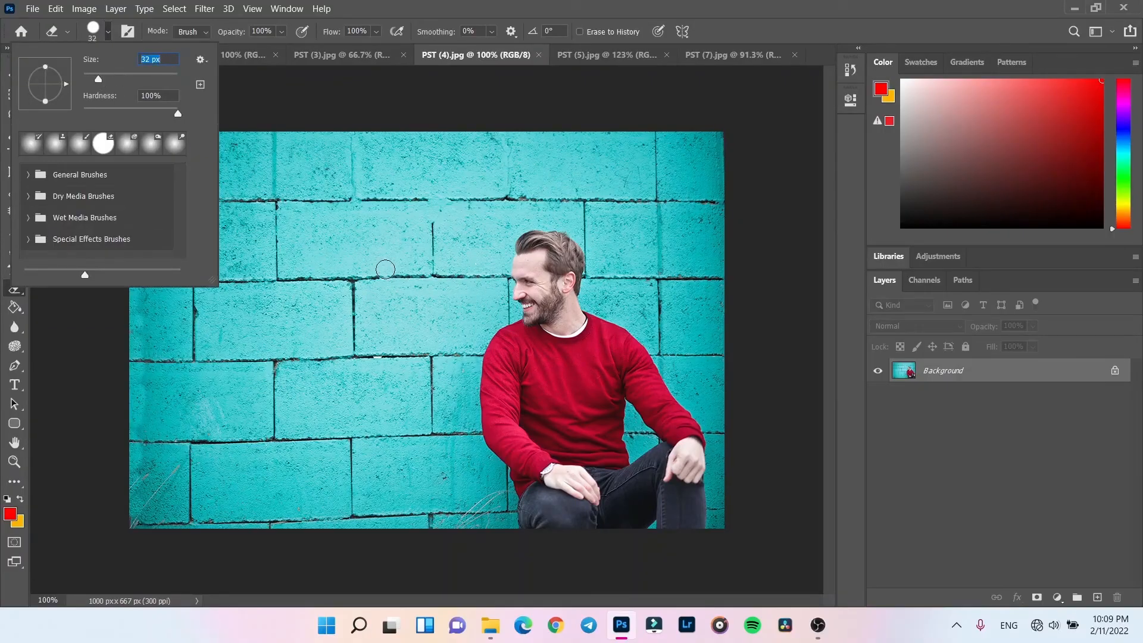
pyautogui.press('Return')
pyautogui.moveTo(430, 295); pyautogui.dragTo(429, 313)
pyautogui.hotkey('ctrl', 'z')
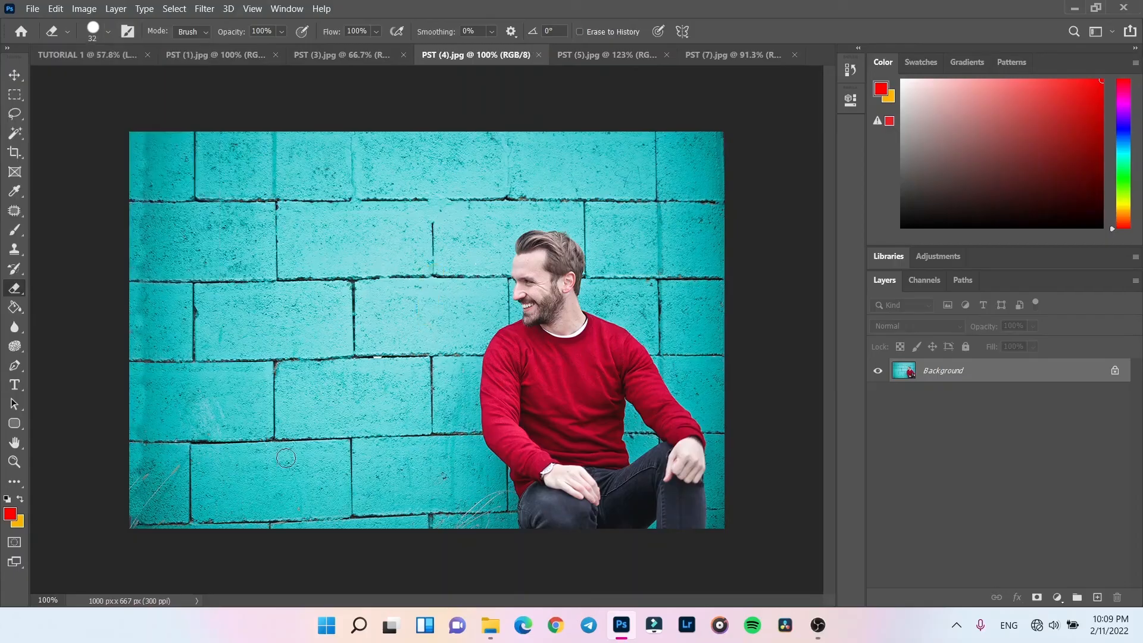
# Step: Set the background color to ffffff
pyautogui.click(18, 523)
pyautogui.write('ffffff')
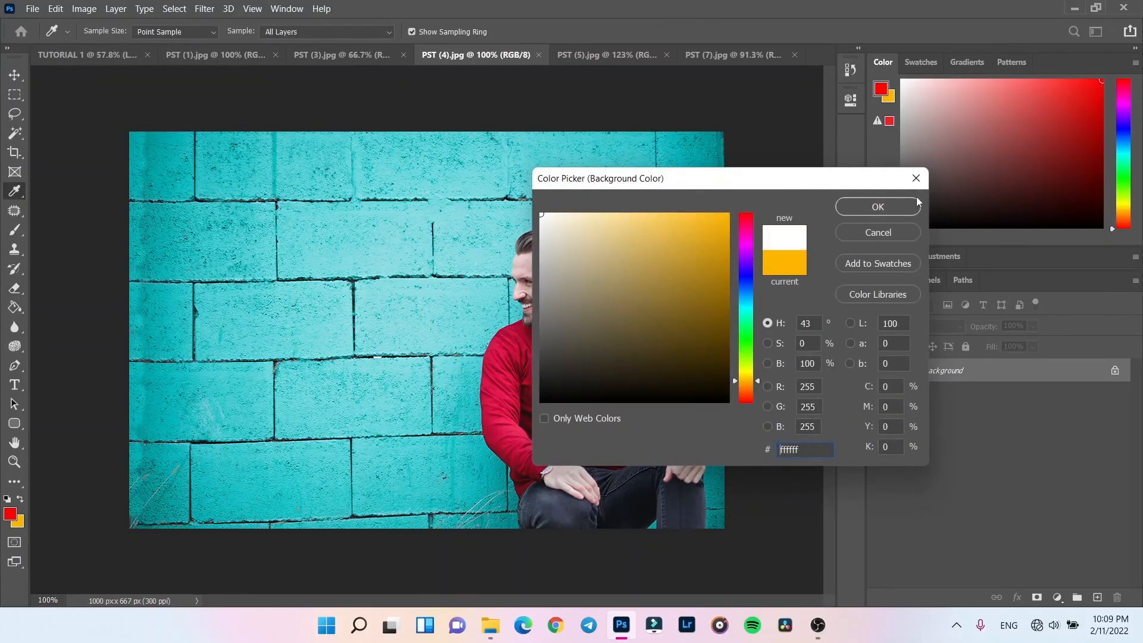
pyautogui.click(889, 205)
# Step: Erase test strokes to white across the wall and the man, enlarge the Eraser to 70 px, and undo all the strokes
pyautogui.moveTo(433, 251)
pyautogui.mouseDown()
pyautogui.moveTo(440, 311)
pyautogui.moveTo(472, 245)
pyautogui.moveTo(464, 288)
pyautogui.moveTo(484, 296)
pyautogui.moveTo(488, 268)
pyautogui.moveTo(470, 272)
pyautogui.moveTo(456, 298)
pyautogui.moveTo(531, 371)
pyautogui.moveTo(705, 251)
pyautogui.moveTo(568, 288)
pyautogui.moveTo(464, 335)
pyautogui.moveTo(580, 244)
pyautogui.mouseUp()
pyautogui.hotkey('ctrl', 'z')
pyautogui.moveTo(652, 182)
pyautogui.mouseDown()
pyautogui.moveTo(509, 265)
pyautogui.moveTo(491, 243)
pyautogui.moveTo(389, 288)
pyautogui.moveTo(262, 304)
pyautogui.moveTo(384, 250)
pyautogui.moveTo(354, 331)
pyautogui.moveTo(302, 391)
pyautogui.moveTo(309, 402)
pyautogui.moveTo(297, 331)
pyautogui.moveTo(287, 416)
pyautogui.moveTo(325, 392)
pyautogui.moveTo(450, 381)
pyautogui.moveTo(392, 300)
pyautogui.moveTo(480, 297)
pyautogui.moveTo(557, 314)
pyautogui.moveTo(577, 290)
pyautogui.moveTo(572, 299)
pyautogui.moveTo(446, 284)
pyautogui.moveTo(487, 298)
pyautogui.mouseUp()
pyautogui.press(']')
pyautogui.press(']')
pyautogui.hotkey('ctrl', 'z')
pyautogui.hotkey('ctrl', 'z')
pyautogui.hotkey('ctrl', 'z')
pyautogui.hotkey('ctrl', 'z')
pyautogui.hotkey('ctrl', 'z')
pyautogui.hotkey('ctrl', 'z')
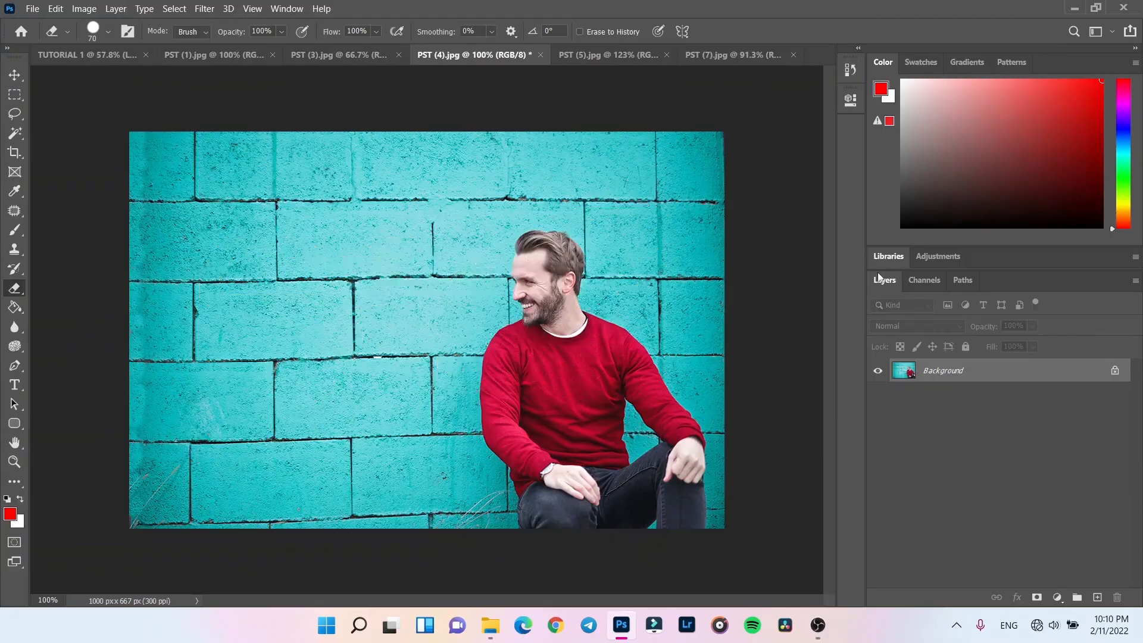
# Step: Activate the Background Eraser tool on the photo of the man against the turquoise wall
pyautogui.rightClick(21, 292)
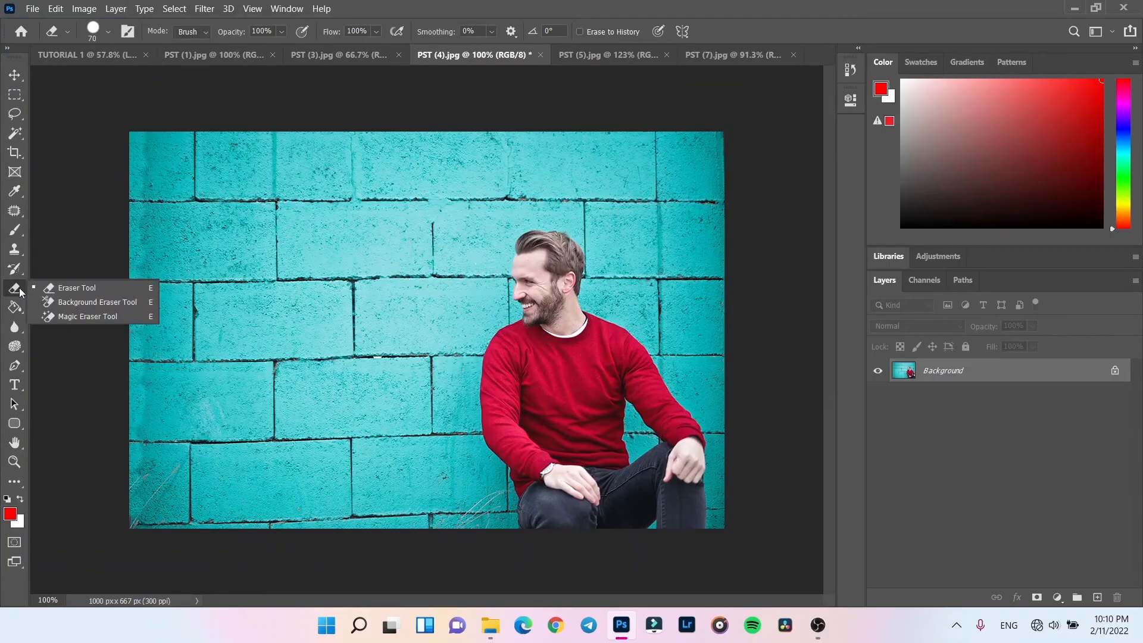
pyautogui.click(66, 304)
pyautogui.press('z')
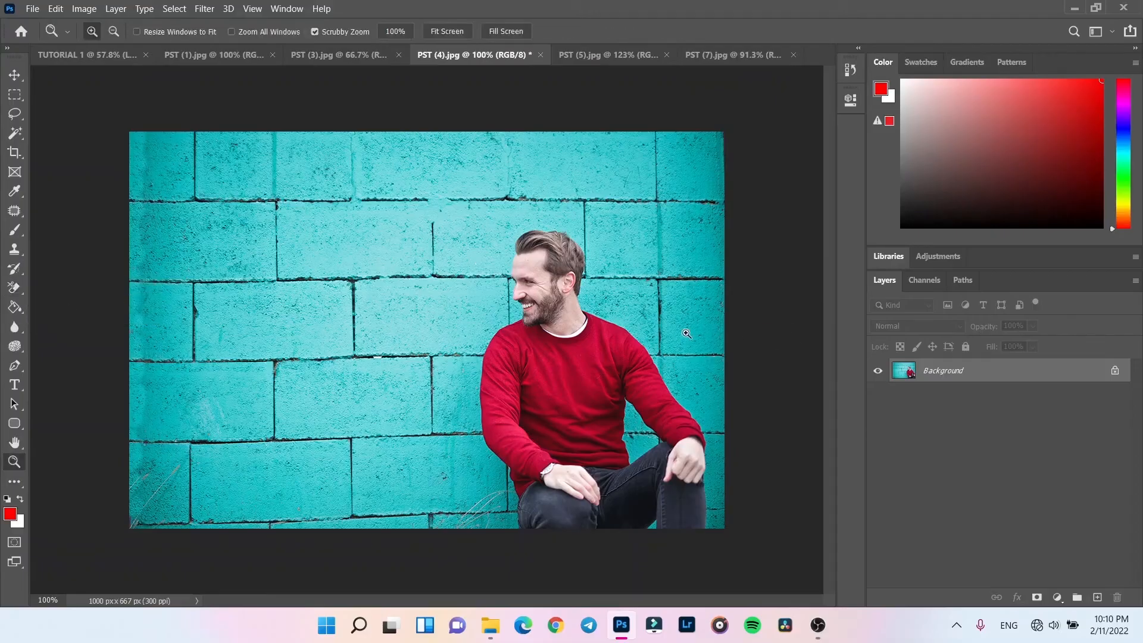
pyautogui.click(13, 290)
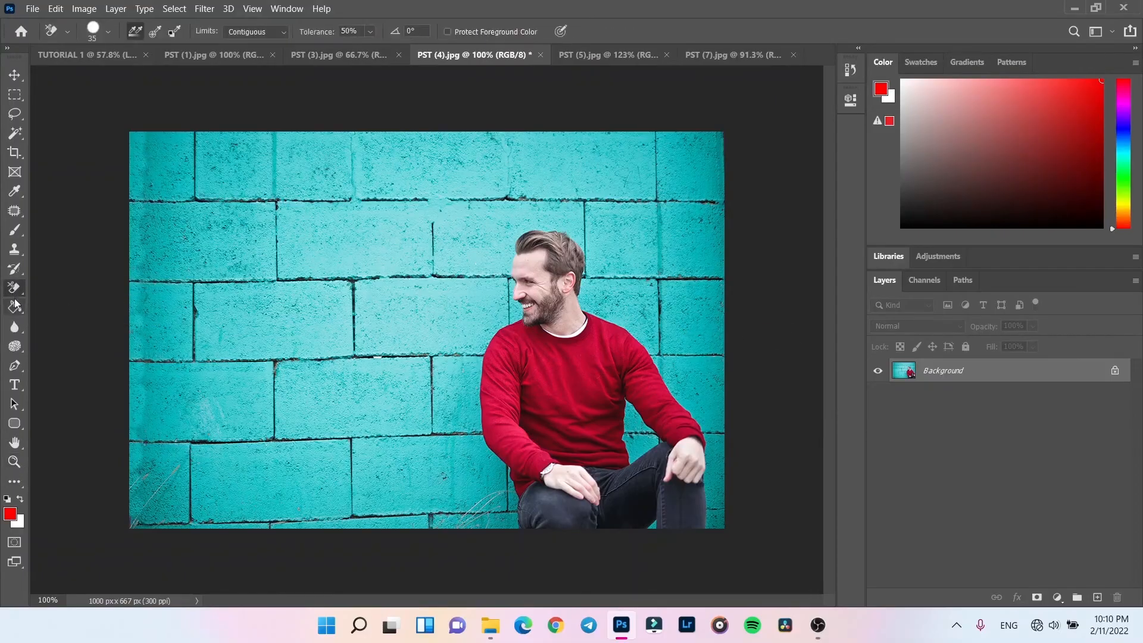
# Step: Erase the turquoise wall along the man's outline with a 35 px Background Eraser, around his head, shoulders and arms
pyautogui.scroll(5, 545, 302)
pyautogui.moveTo(600, 280); pyautogui.dragTo(443, 297)
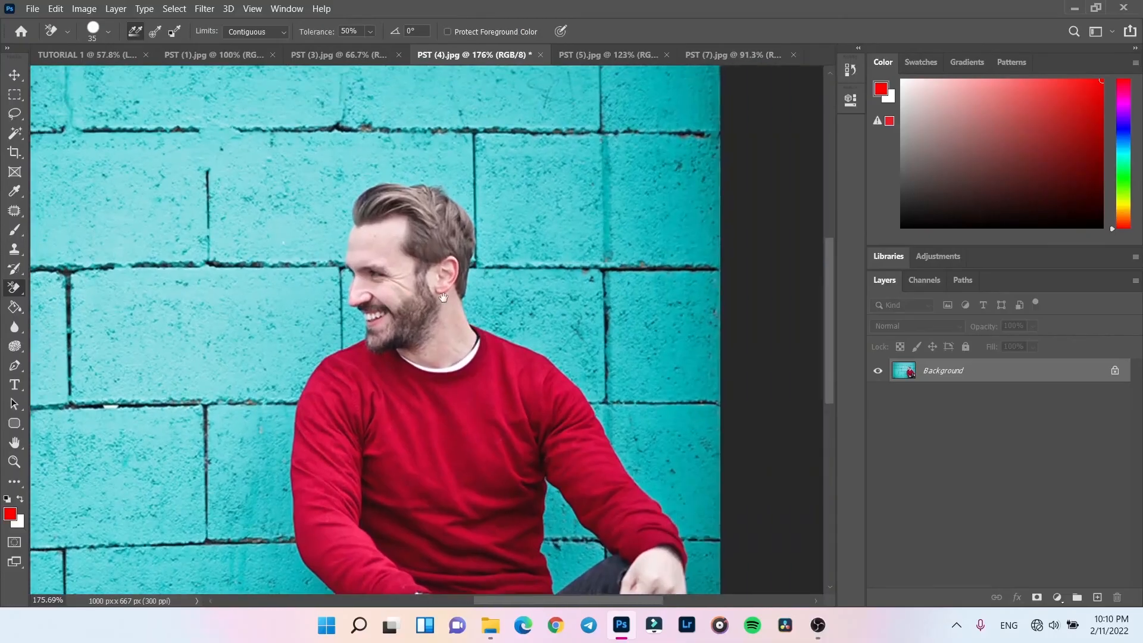
pyautogui.scroll(-4, 393, 272)
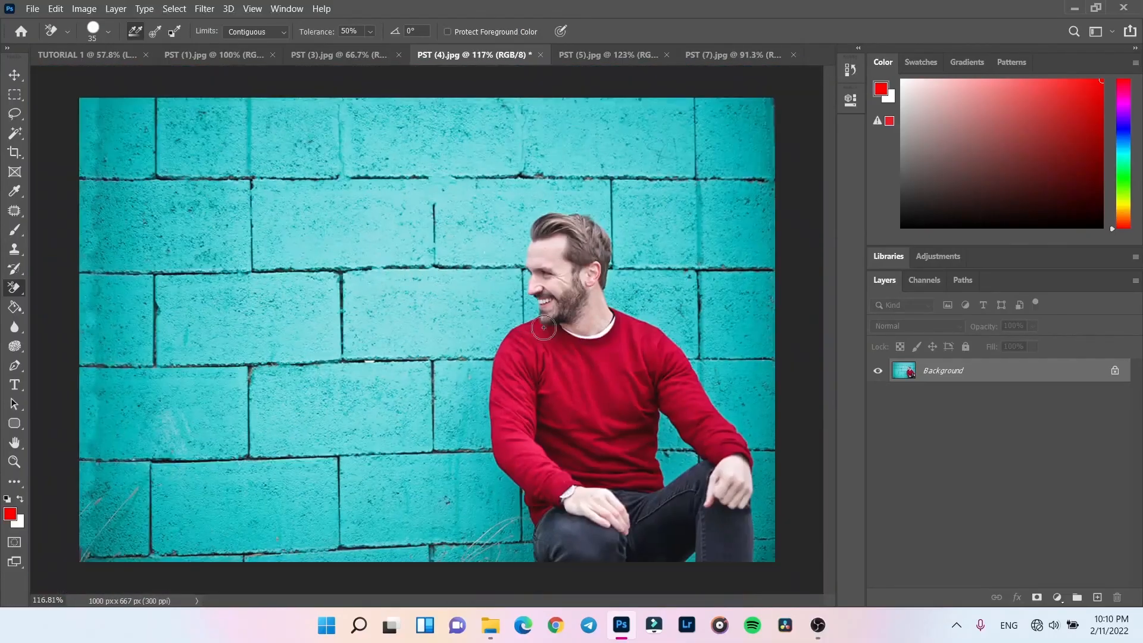
pyautogui.scroll(2, 555, 319)
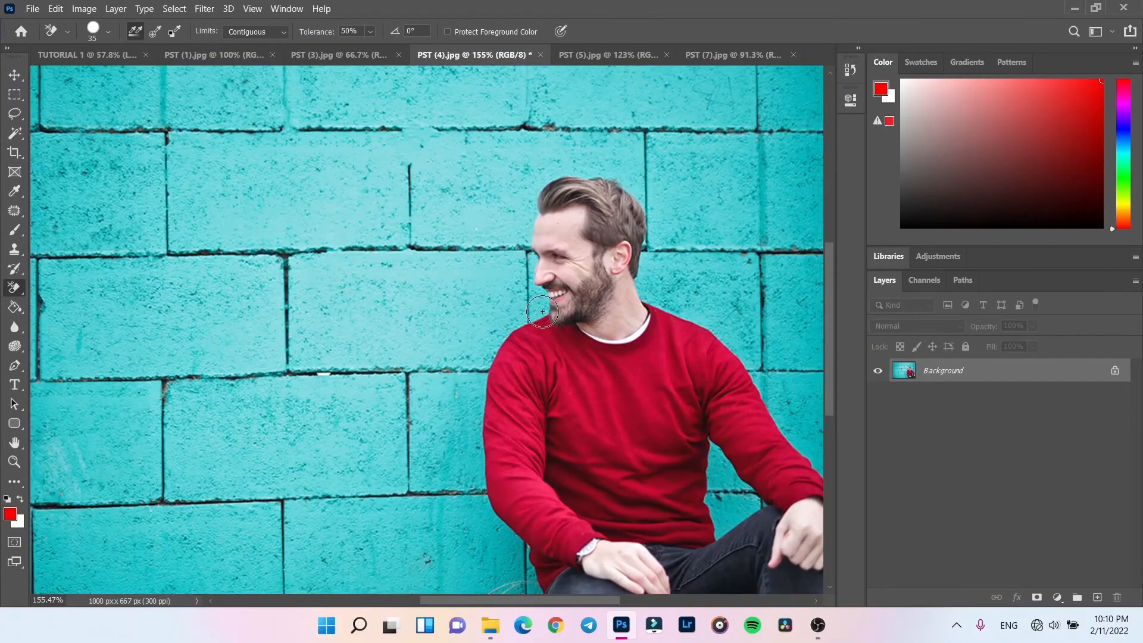
pyautogui.scroll(2, 543, 311)
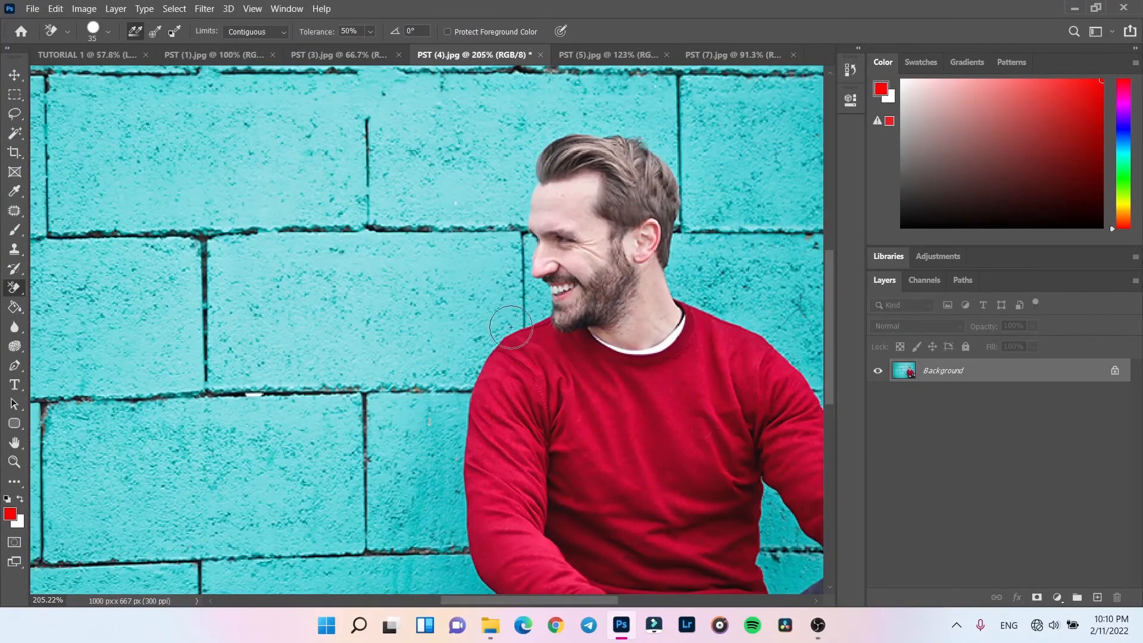
pyautogui.moveTo(542, 313)
pyautogui.mouseDown()
pyautogui.moveTo(470, 375)
pyautogui.moveTo(459, 548)
pyautogui.moveTo(449, 433)
pyautogui.moveTo(484, 337)
pyautogui.moveTo(535, 286)
pyautogui.moveTo(519, 217)
pyautogui.moveTo(530, 154)
pyautogui.moveTo(552, 125)
pyautogui.moveTo(577, 117)
pyautogui.moveTo(660, 137)
pyautogui.moveTo(686, 166)
pyautogui.moveTo(682, 283)
pyautogui.moveTo(745, 315)
pyautogui.moveTo(459, 290)
pyautogui.moveTo(550, 370)
pyautogui.moveTo(611, 479)
pyautogui.moveTo(640, 507)
pyautogui.moveTo(660, 575)
pyautogui.mouseUp()
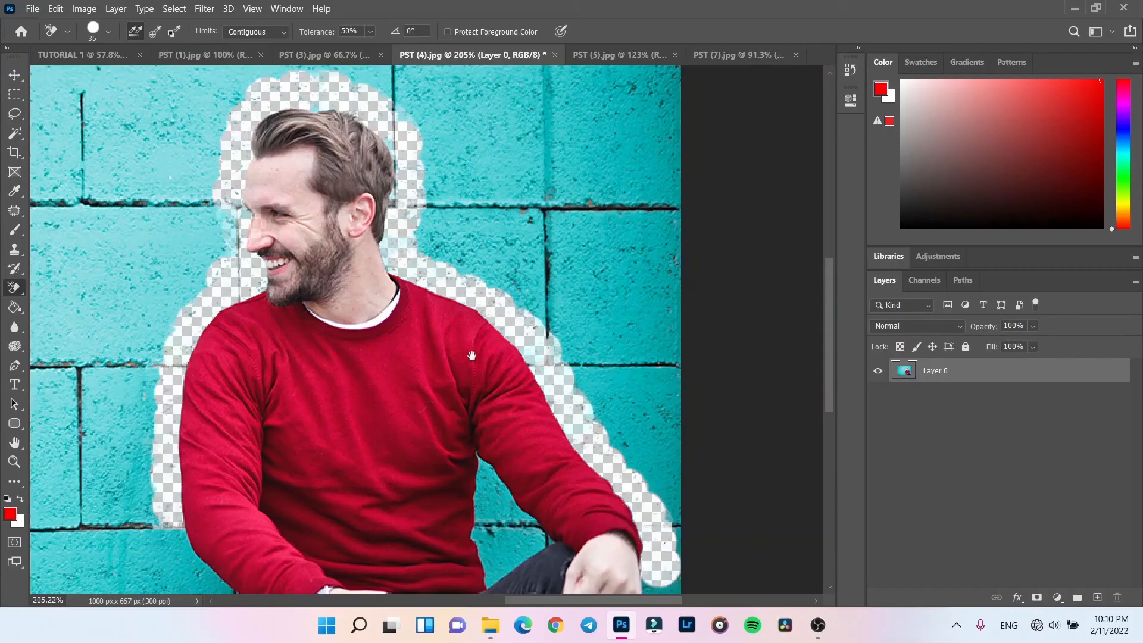
pyautogui.moveTo(472, 356); pyautogui.dragTo(506, 217)
pyautogui.moveTo(201, 396)
pyautogui.mouseDown()
pyautogui.moveTo(265, 459)
pyautogui.moveTo(281, 542)
pyautogui.mouseUp()
pyautogui.scroll(-6, 292, 384)
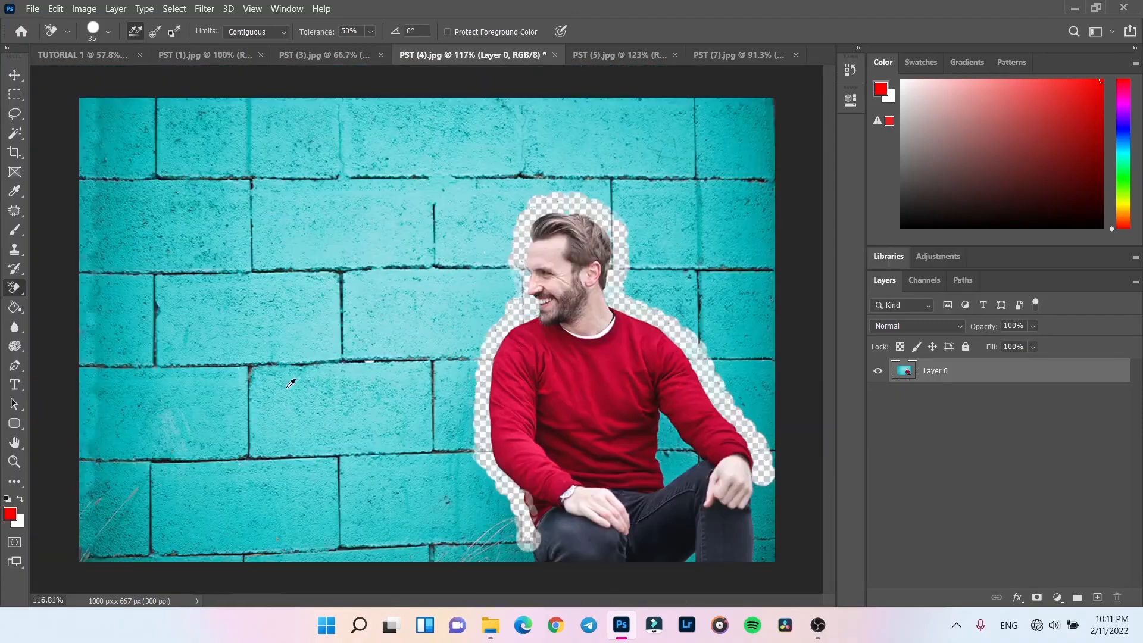
pyautogui.scroll(8, 388, 229)
pyautogui.moveTo(568, 315)
pyautogui.mouseDown()
pyautogui.moveTo(646, 330)
pyautogui.moveTo(654, 312)
pyautogui.moveTo(591, 306)
pyautogui.mouseUp()
pyautogui.scroll(-8, 591, 306)
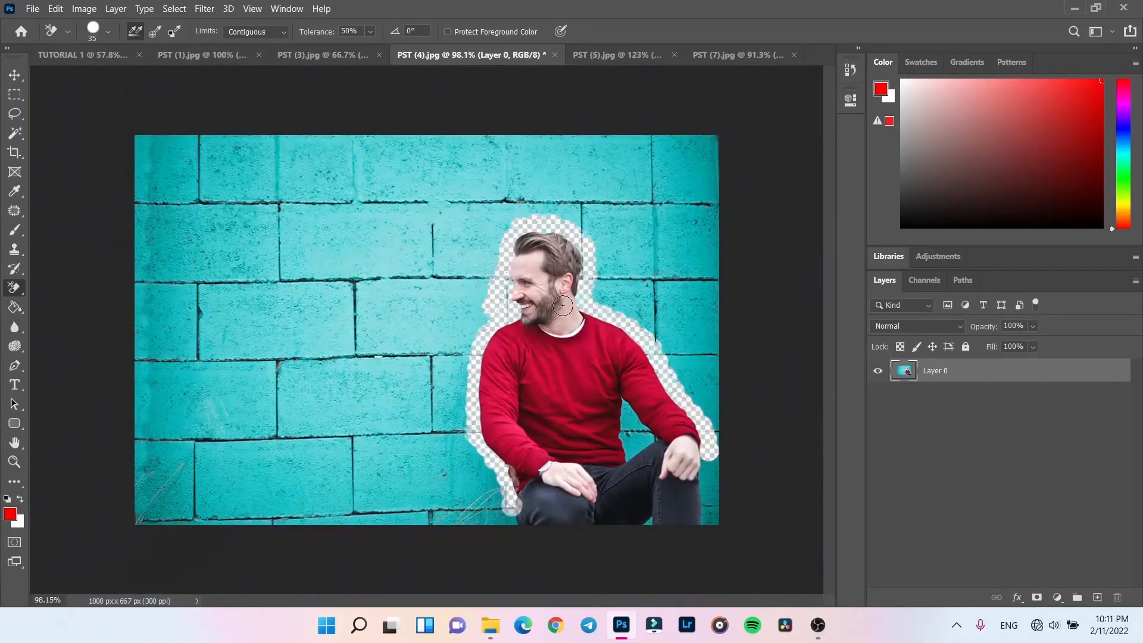
# Step: Enlarge the Background Eraser to 100 px and erase wider areas of the wall on both sides of the man and above him
pyautogui.moveTo(501, 226); pyautogui.dragTo(426, 274)
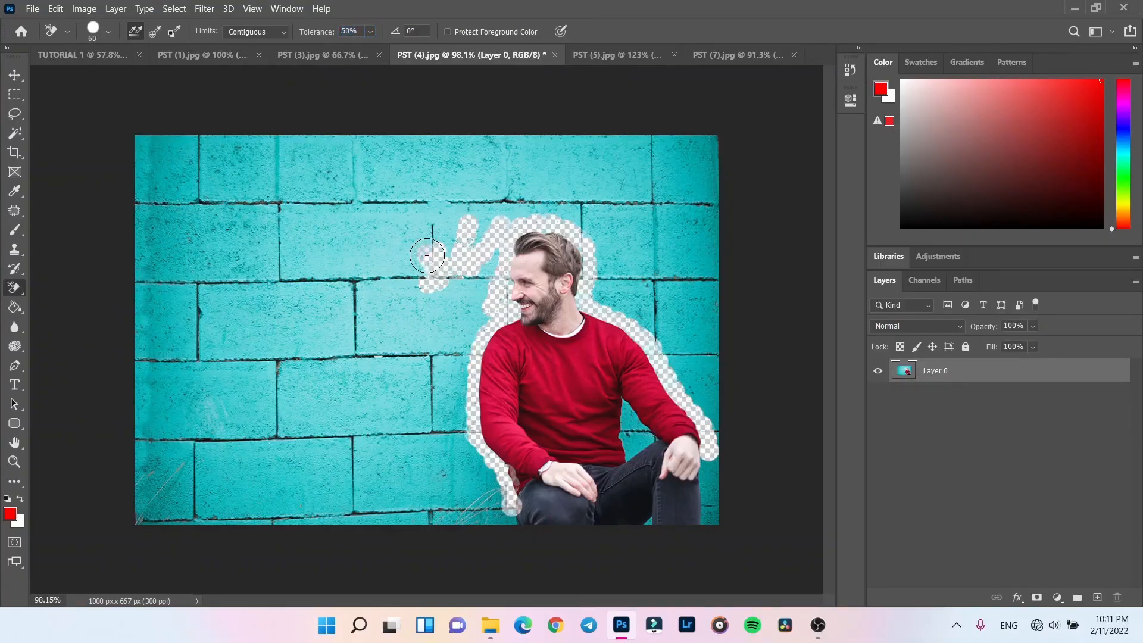
pyautogui.press(']')
pyautogui.press(']')
pyautogui.press(']')
pyautogui.press(']')
pyautogui.moveTo(421, 248)
pyautogui.mouseDown()
pyautogui.moveTo(423, 303)
pyautogui.moveTo(452, 298)
pyautogui.moveTo(464, 273)
pyautogui.moveTo(426, 387)
pyautogui.moveTo(417, 381)
pyautogui.moveTo(426, 543)
pyautogui.moveTo(438, 401)
pyautogui.moveTo(464, 512)
pyautogui.moveTo(454, 533)
pyautogui.moveTo(405, 405)
pyautogui.moveTo(365, 434)
pyautogui.moveTo(349, 473)
pyautogui.moveTo(306, 459)
pyautogui.moveTo(303, 438)
pyautogui.moveTo(313, 390)
pyautogui.moveTo(381, 352)
pyautogui.moveTo(365, 332)
pyautogui.moveTo(408, 255)
pyautogui.moveTo(447, 247)
pyautogui.moveTo(494, 269)
pyautogui.moveTo(467, 242)
pyautogui.moveTo(412, 246)
pyautogui.mouseUp()
pyautogui.scroll(2, 443, 349)
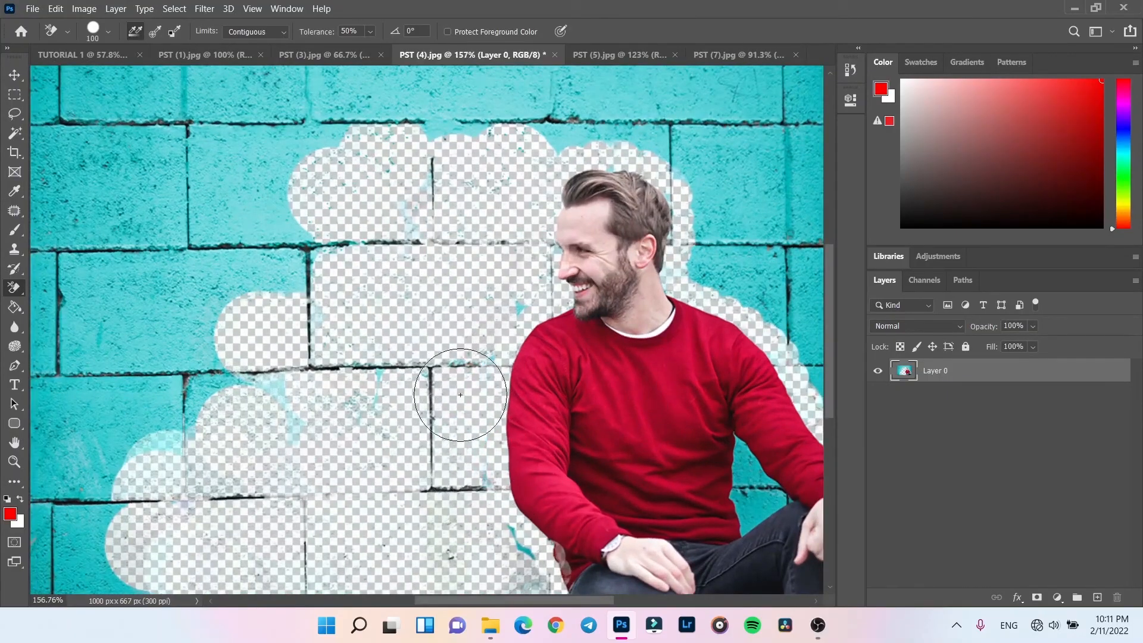
pyautogui.scroll(-2, 474, 280)
pyautogui.moveTo(670, 267)
pyautogui.mouseDown()
pyautogui.moveTo(614, 244)
pyautogui.moveTo(605, 210)
pyautogui.moveTo(678, 328)
pyautogui.moveTo(696, 337)
pyautogui.moveTo(697, 319)
pyautogui.moveTo(749, 417)
pyautogui.moveTo(723, 285)
pyautogui.moveTo(715, 301)
pyautogui.moveTo(676, 238)
pyautogui.moveTo(648, 212)
pyautogui.moveTo(504, 191)
pyautogui.moveTo(555, 177)
pyautogui.moveTo(673, 178)
pyautogui.mouseUp()
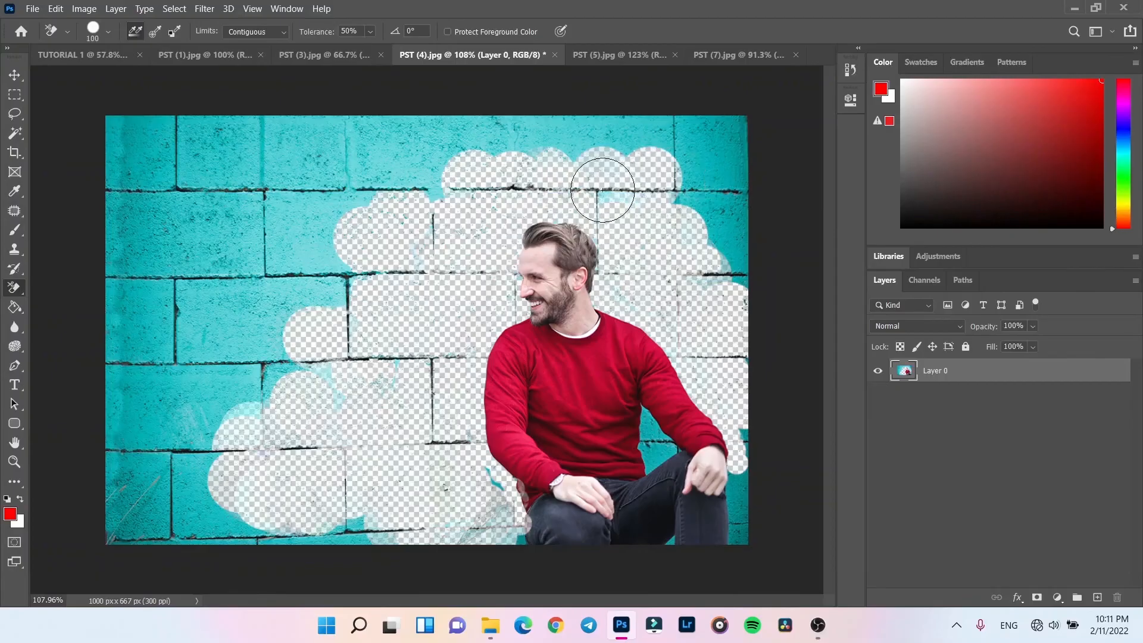
pyautogui.scroll(-5, 569, 179)
pyautogui.scroll(6, 565, 182)
pyautogui.scroll(-1, 564, 204)
pyautogui.scroll(-3, 564, 204)
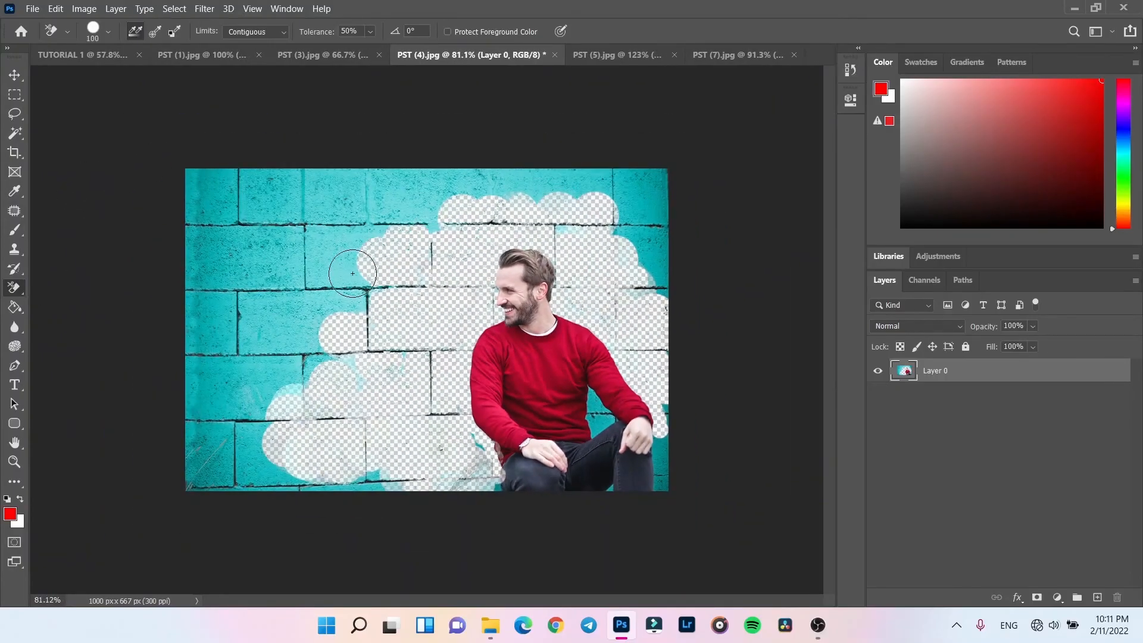
# Step: Paint the erased wall areas around the man back in with the History Brush at 125 px and 100% opacity
pyautogui.click(13, 271)
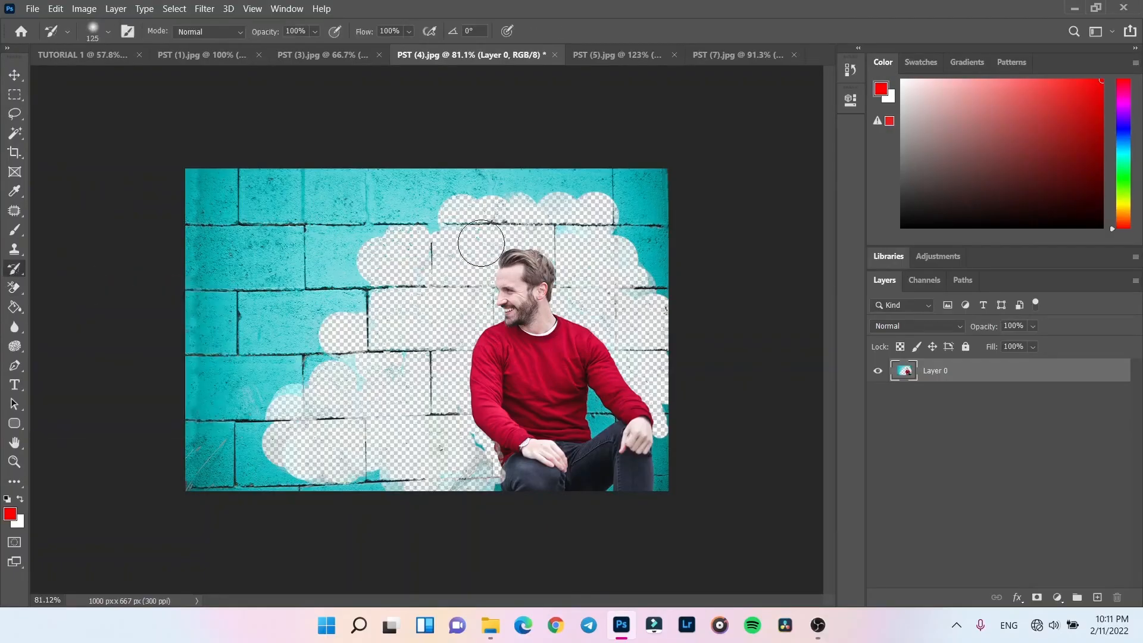
pyautogui.moveTo(479, 221); pyautogui.dragTo(474, 336)
pyautogui.moveTo(533, 259)
pyautogui.mouseDown()
pyautogui.moveTo(444, 368)
pyautogui.moveTo(441, 344)
pyautogui.mouseUp()
pyautogui.press('Return')
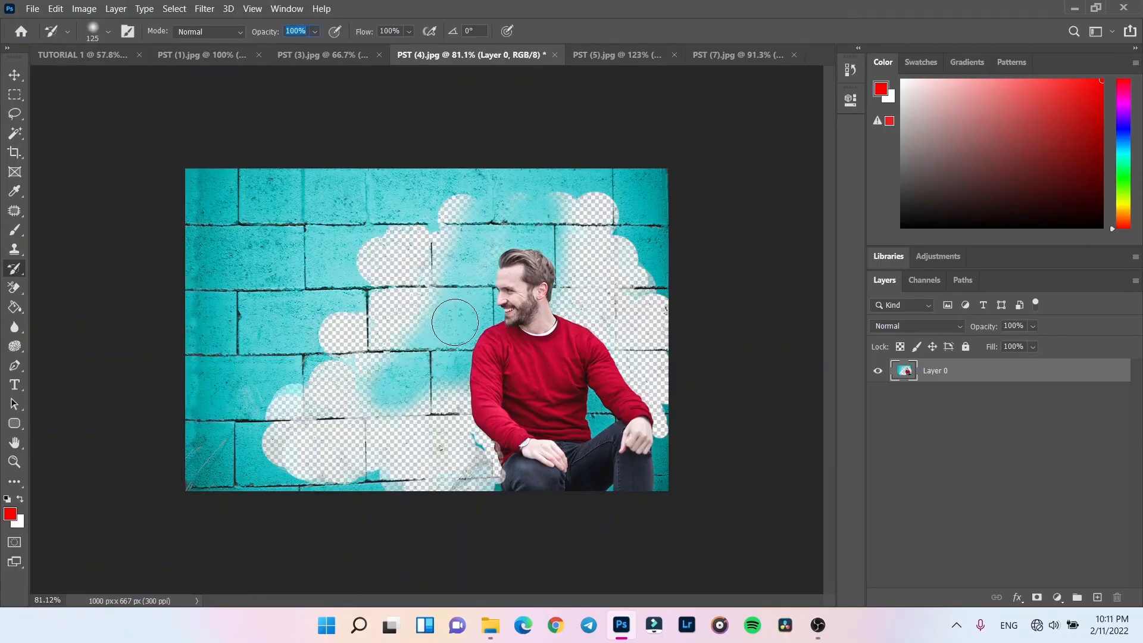
pyautogui.moveTo(455, 322)
pyautogui.mouseDown()
pyautogui.moveTo(437, 288)
pyautogui.moveTo(387, 373)
pyautogui.moveTo(462, 308)
pyautogui.moveTo(544, 355)
pyautogui.moveTo(555, 325)
pyautogui.moveTo(616, 320)
pyautogui.moveTo(568, 340)
pyautogui.moveTo(606, 371)
pyautogui.moveTo(564, 323)
pyautogui.moveTo(628, 349)
pyautogui.moveTo(649, 304)
pyautogui.moveTo(673, 408)
pyautogui.moveTo(608, 179)
pyautogui.moveTo(611, 279)
pyautogui.moveTo(634, 277)
pyautogui.moveTo(386, 203)
pyautogui.moveTo(483, 223)
pyautogui.moveTo(487, 401)
pyautogui.moveTo(527, 401)
pyautogui.moveTo(496, 475)
pyautogui.moveTo(467, 370)
pyautogui.moveTo(501, 543)
pyautogui.moveTo(467, 486)
pyautogui.moveTo(418, 449)
pyautogui.moveTo(396, 498)
pyautogui.moveTo(423, 338)
pyautogui.moveTo(266, 508)
pyautogui.moveTo(360, 278)
pyautogui.moveTo(383, 312)
pyautogui.mouseUp()
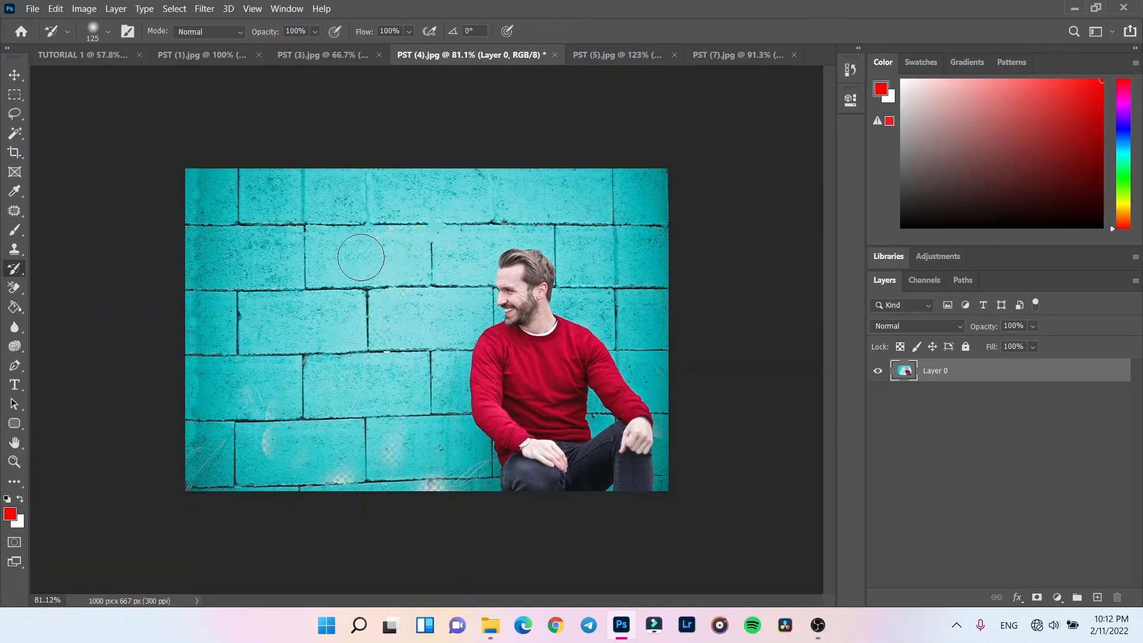
pyautogui.moveTo(200, 495)
pyautogui.mouseDown()
pyautogui.moveTo(269, 434)
pyautogui.moveTo(424, 434)
pyautogui.moveTo(337, 487)
pyautogui.mouseUp()
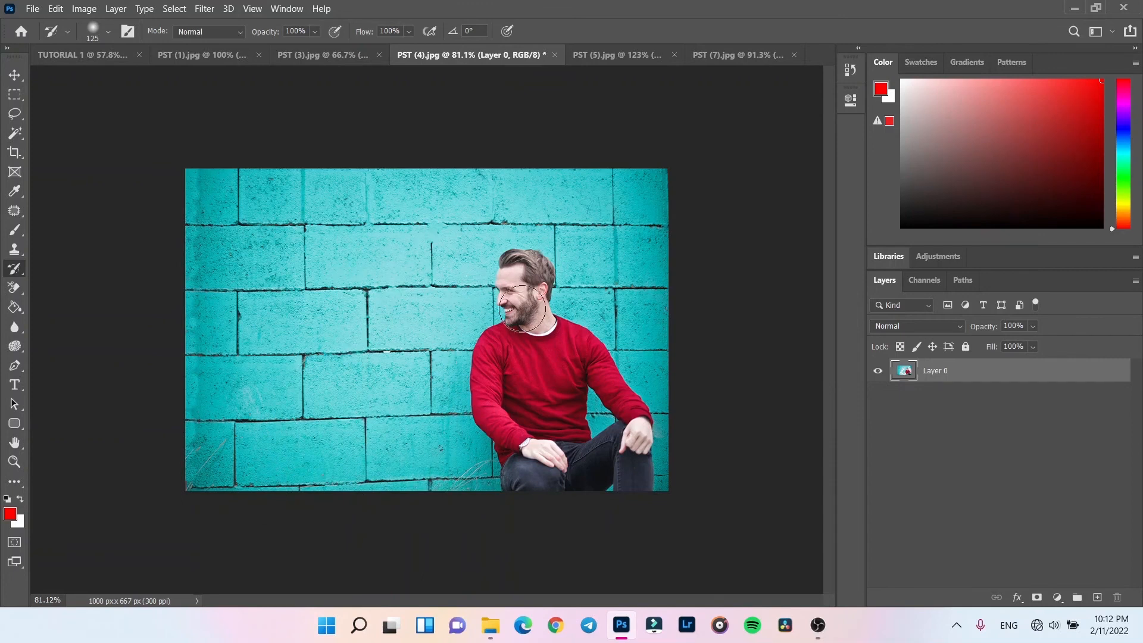
# Step: Activate the Magic Eraser, erase test areas of the wall in front of the man's face, and undo each erasure
pyautogui.click(13, 290)
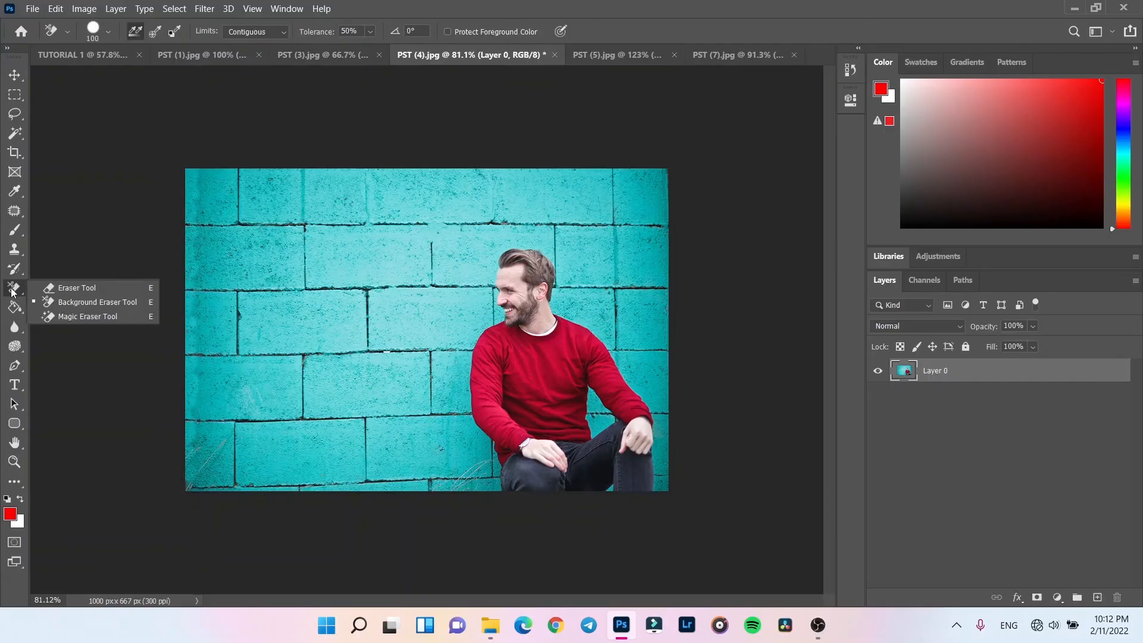
pyautogui.click(71, 316)
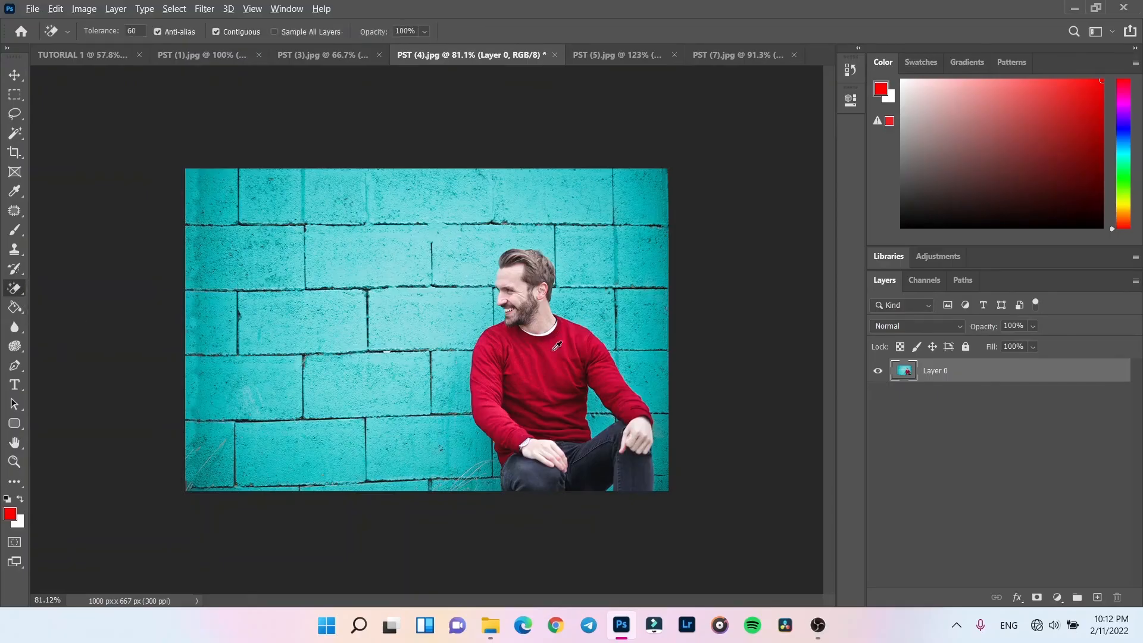
pyautogui.hotkey('ctrl', '0')
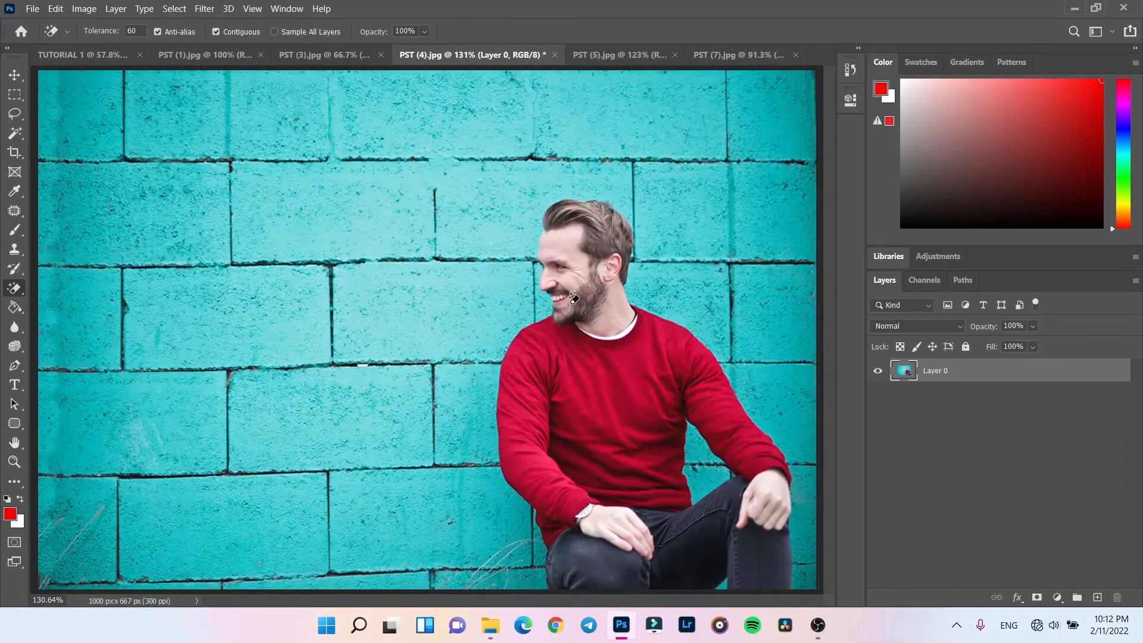
pyautogui.scroll(1, 599, 301)
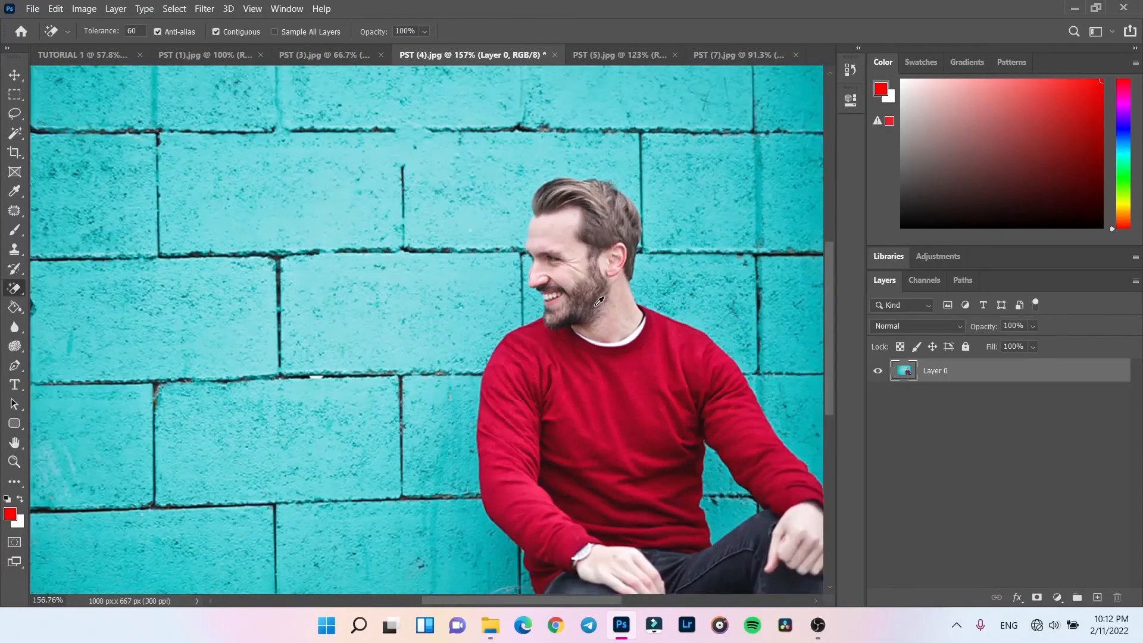
pyautogui.click(475, 279)
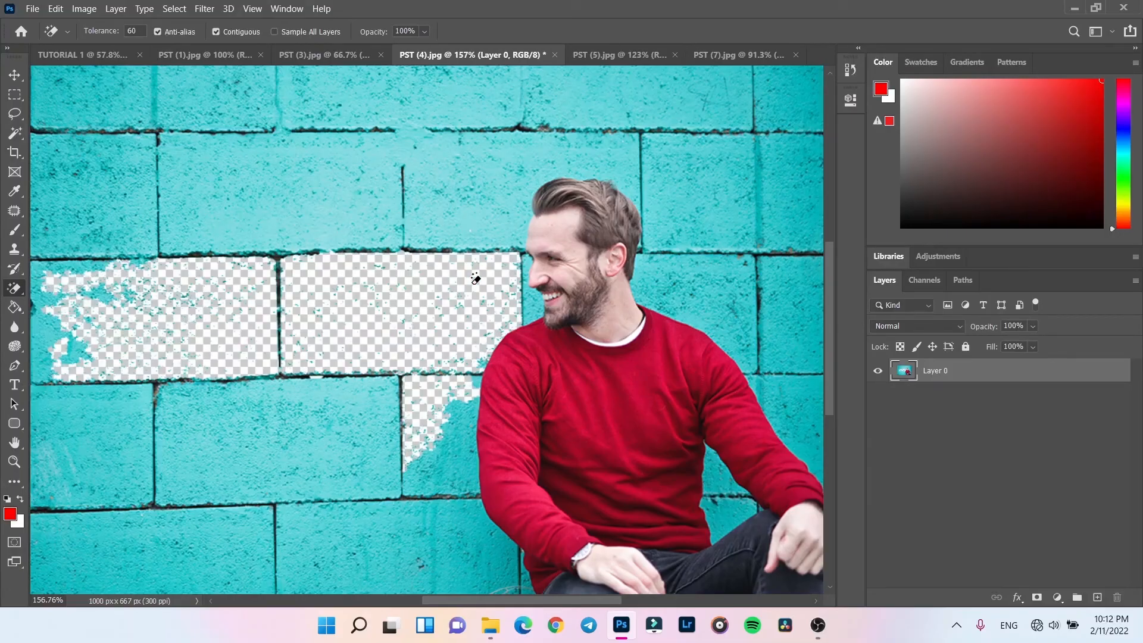
pyautogui.hotkey('ctrl', 'z')
pyautogui.click(535, 305)
pyautogui.hotkey('ctrl', 'z')
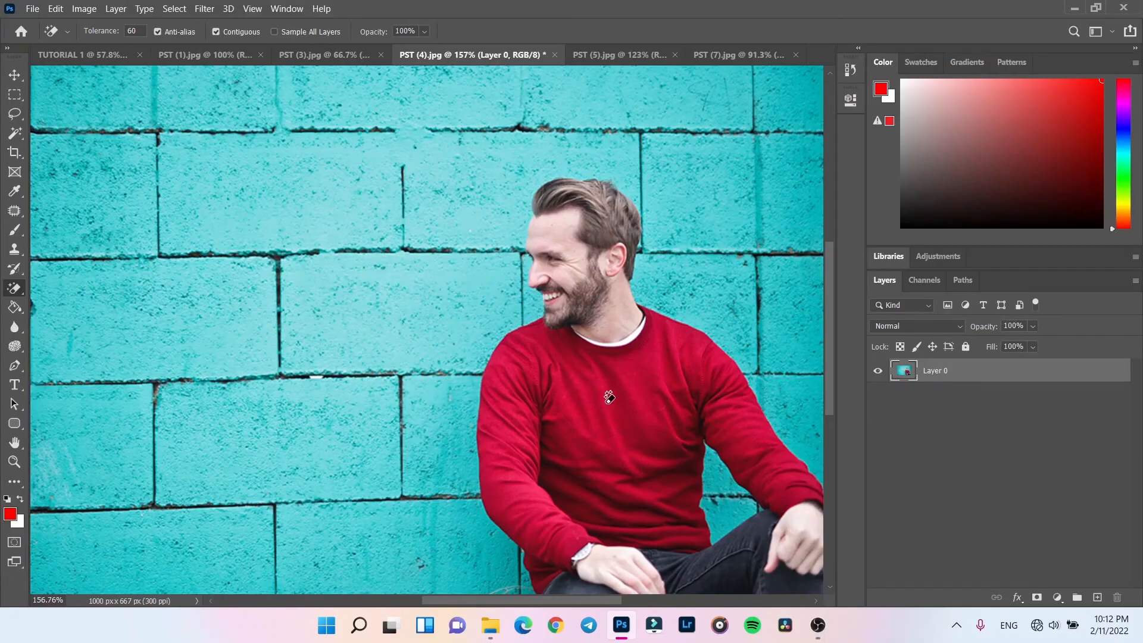
# Step: Erase test areas of the red sweater's chest, shoulder and lower side with the Magic Eraser, undoing each one
pyautogui.click(613, 409)
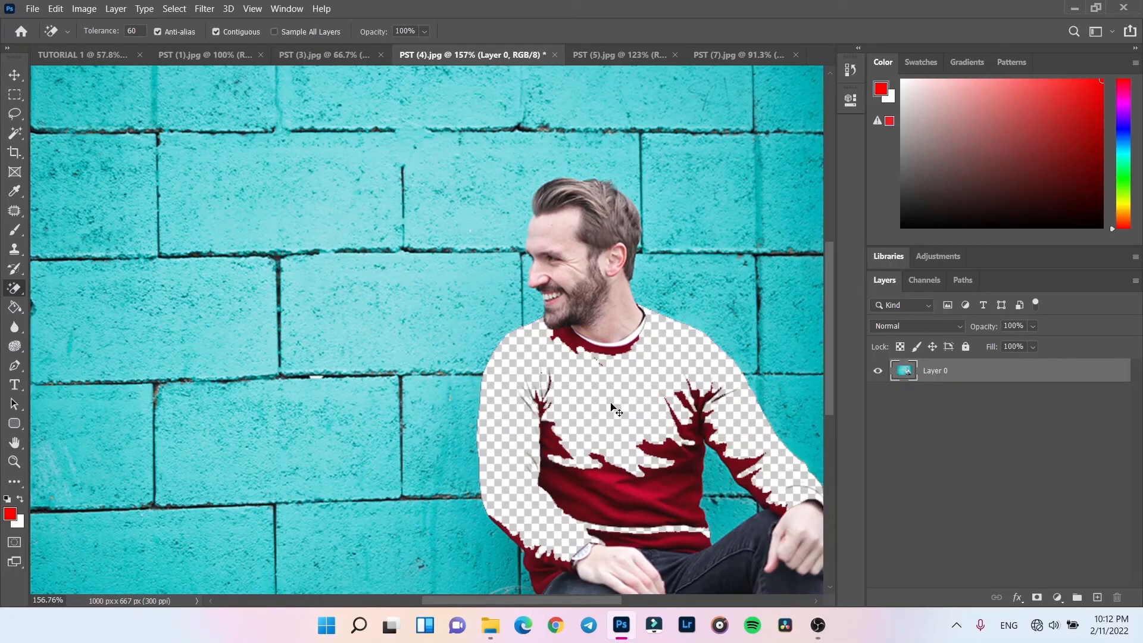
pyautogui.hotkey('ctrl', 'z')
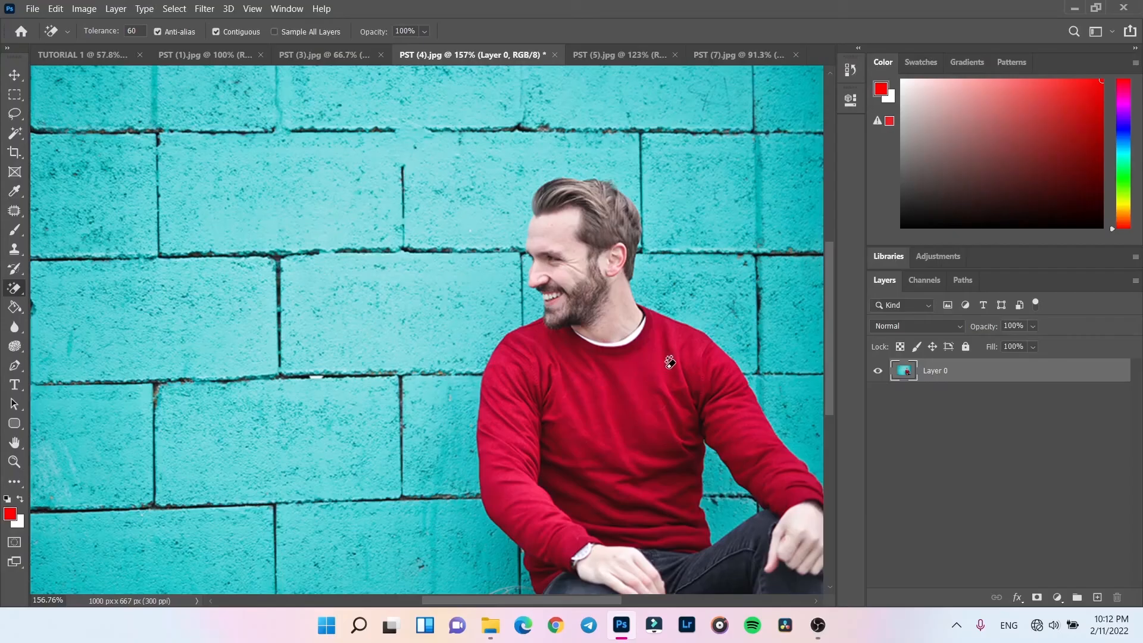
pyautogui.click(661, 372)
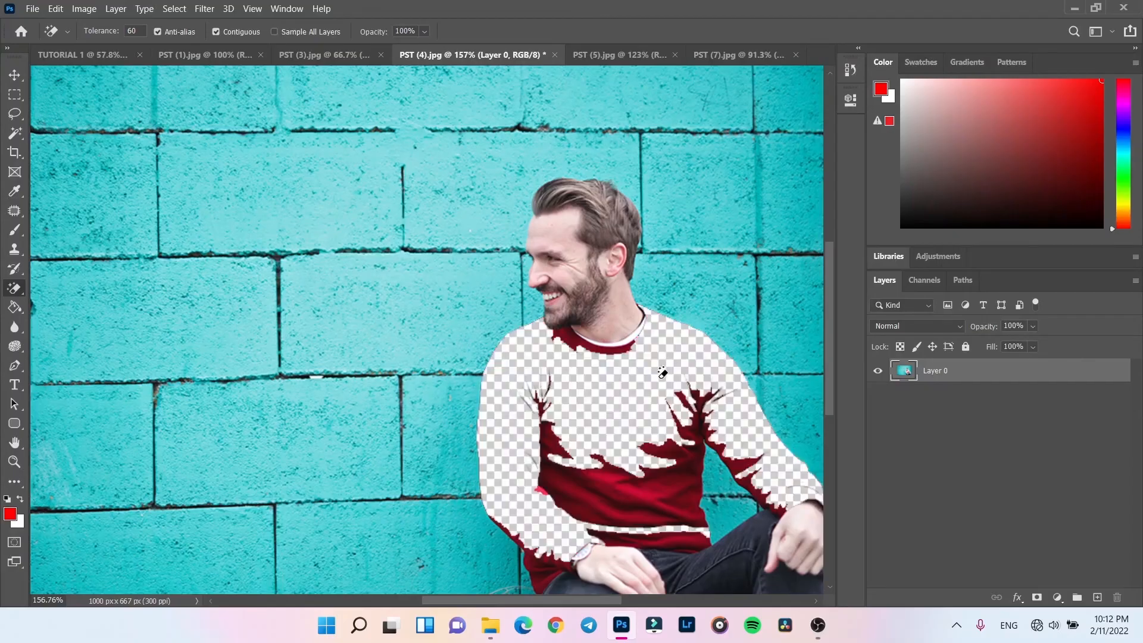
pyautogui.hotkey('ctrl', 'z')
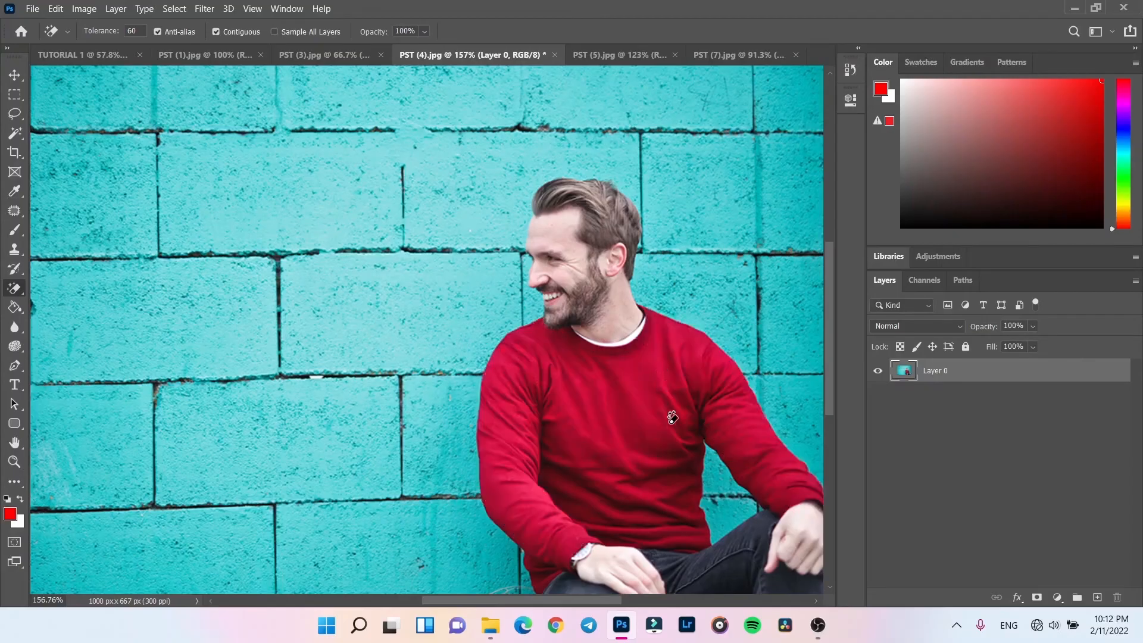
pyautogui.click(690, 470)
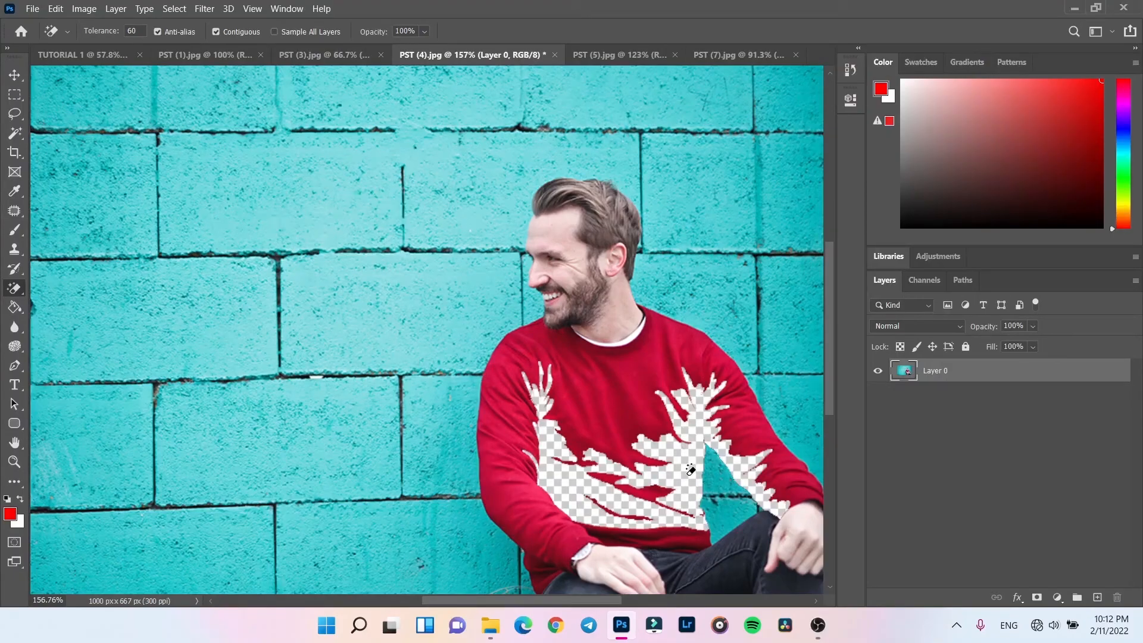
pyautogui.hotkey('ctrl', 'z')
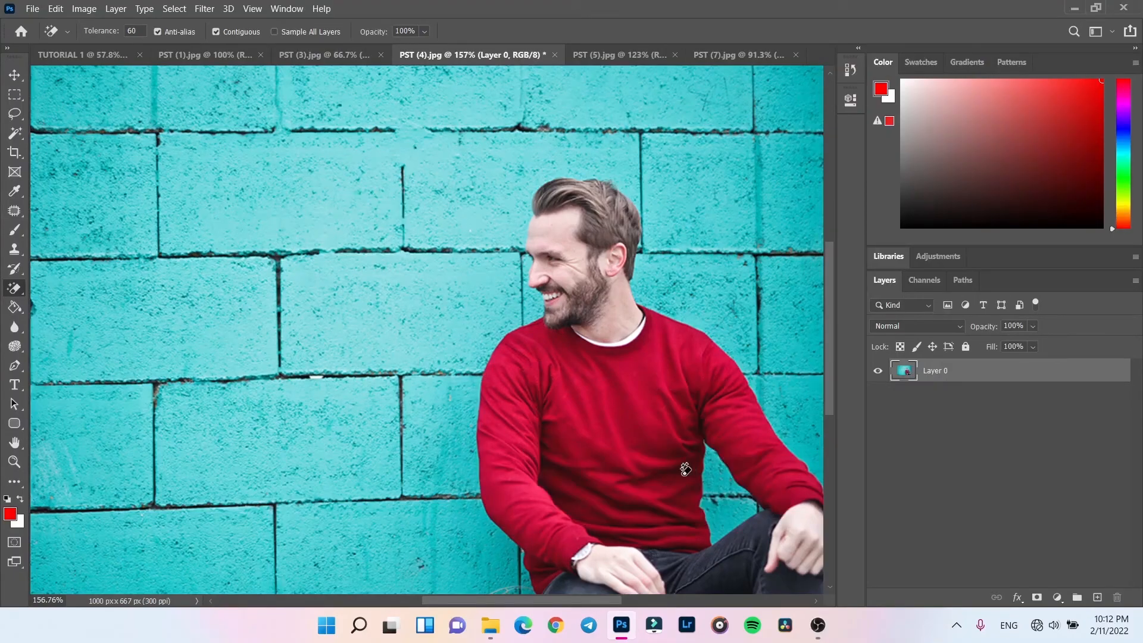
# Step: Fill the wall areas in front of, behind and below the man's head with the red foreground color using the Paint Bucket
pyautogui.click(14, 307)
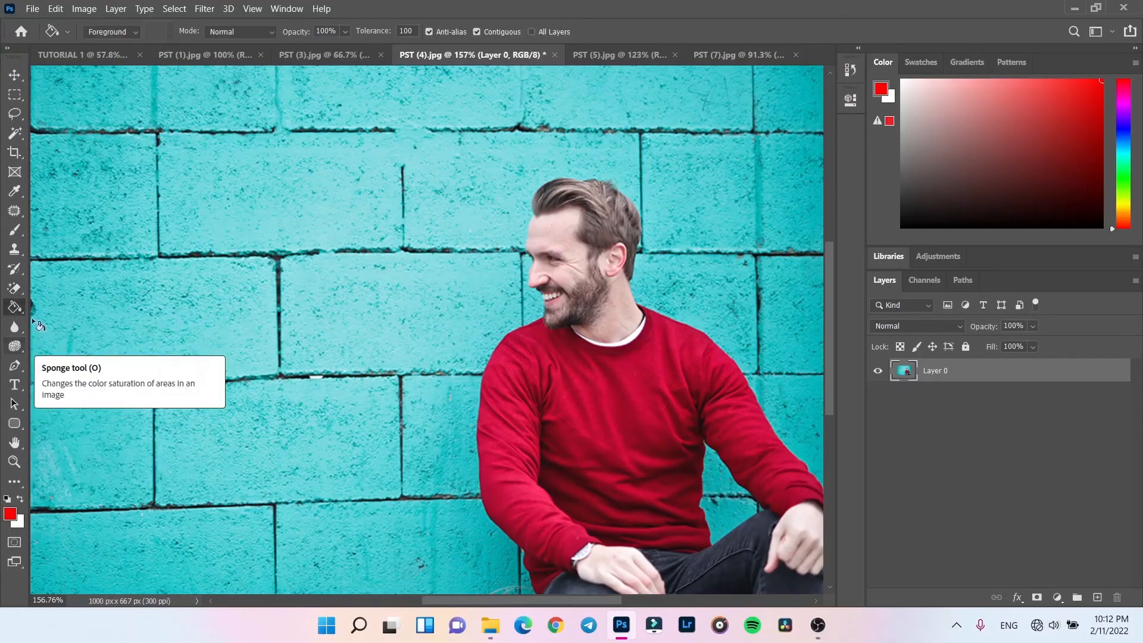
pyautogui.rightClick(19, 302)
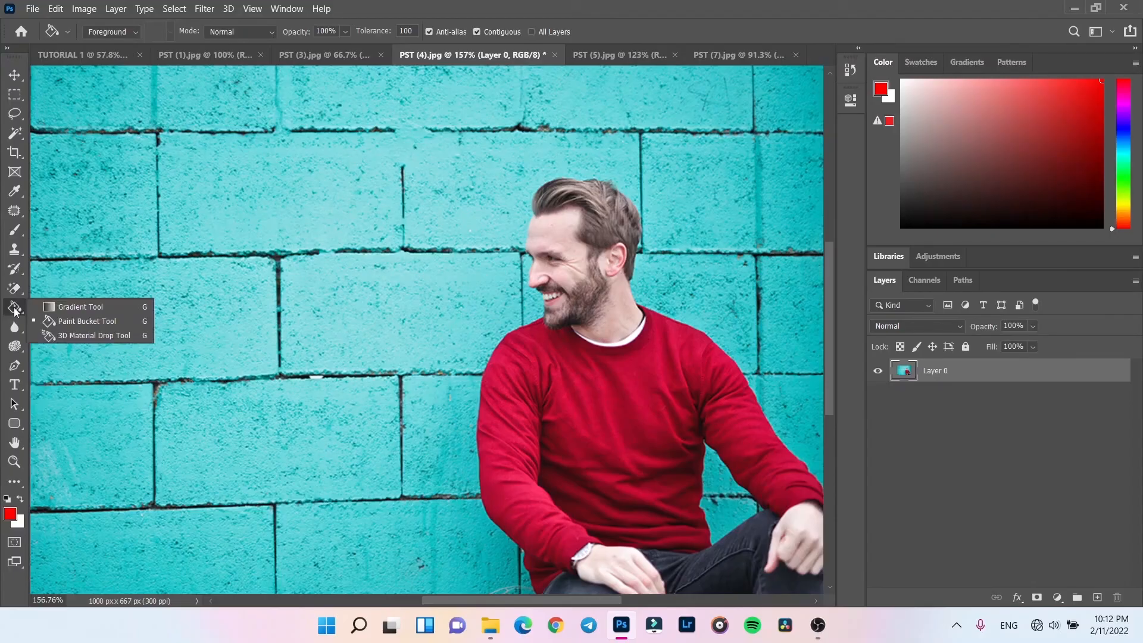
pyautogui.click(78, 326)
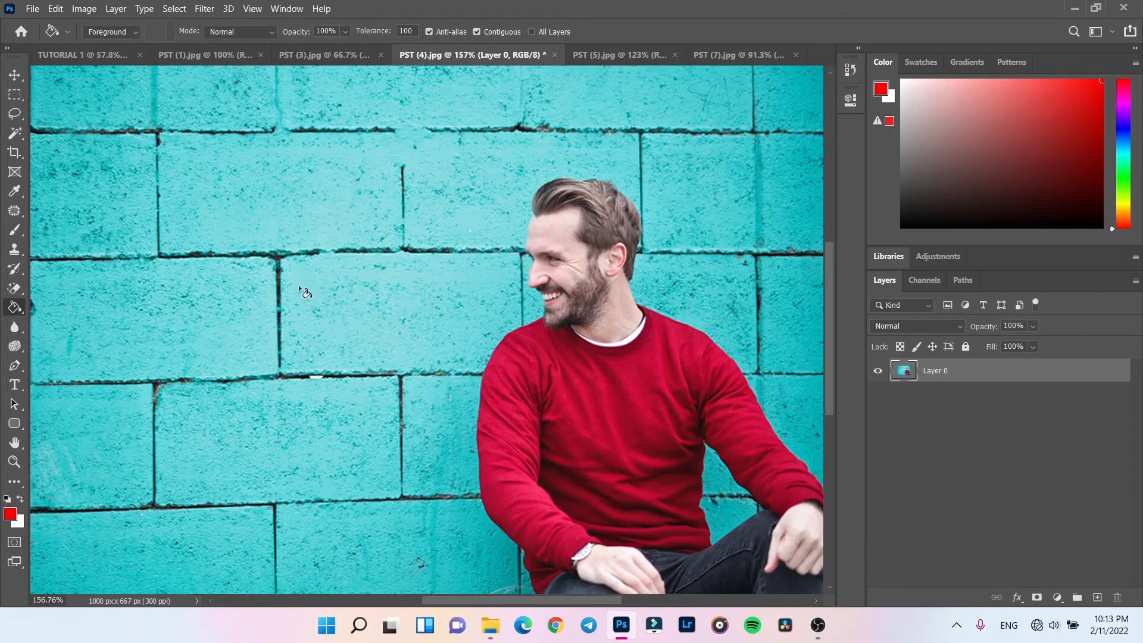
pyautogui.click(310, 310)
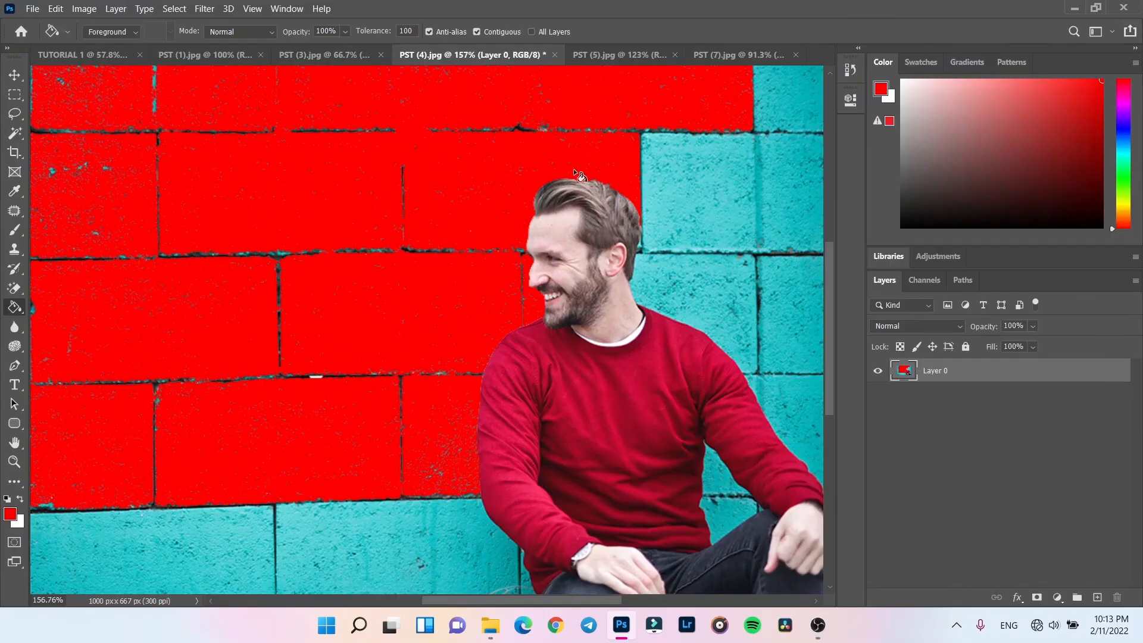
pyautogui.click(688, 211)
pyautogui.click(367, 538)
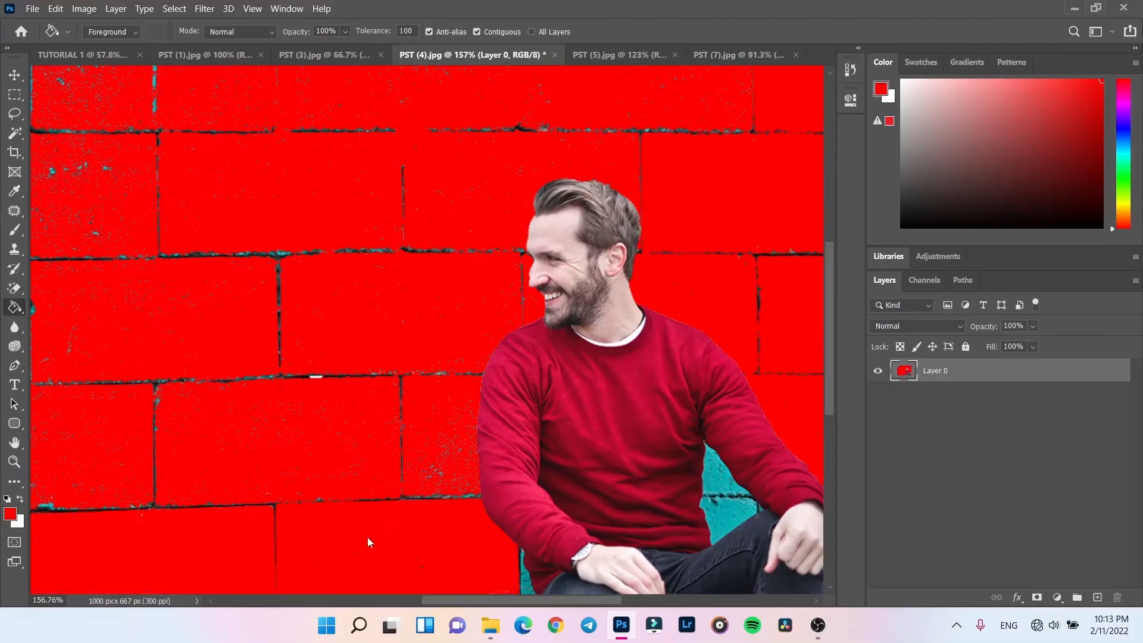
# Step: Fill the wall patch beneath the man's arm and the unfilled bricks along the wall's left edge with red using the Paint Bucket
pyautogui.click(528, 585)
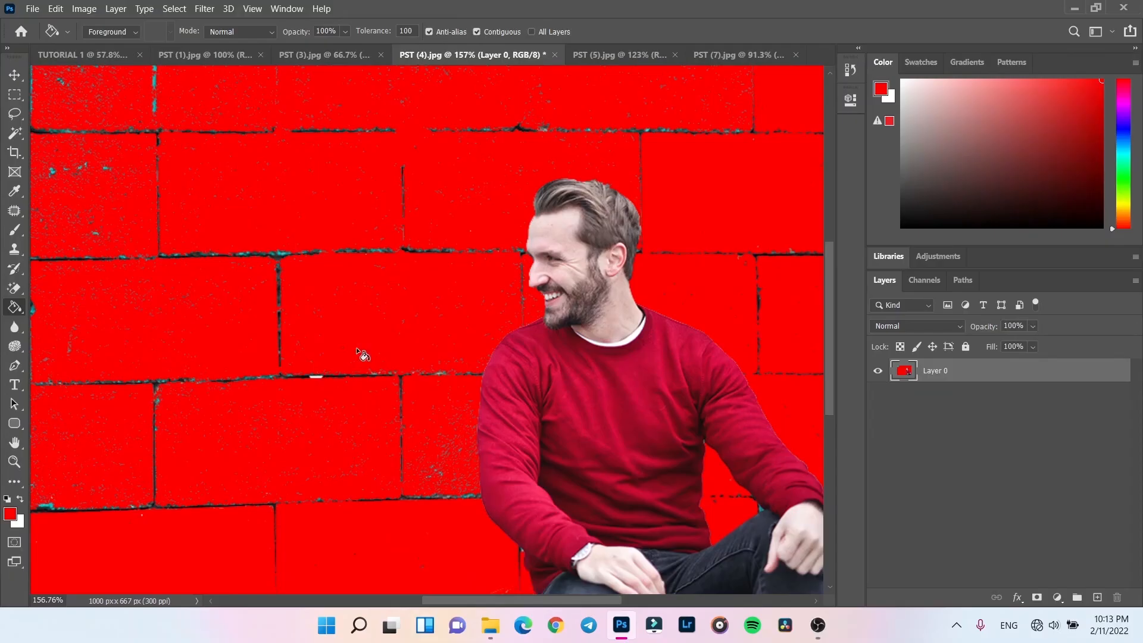
pyautogui.scroll(-3, 363, 353)
pyautogui.click(225, 189)
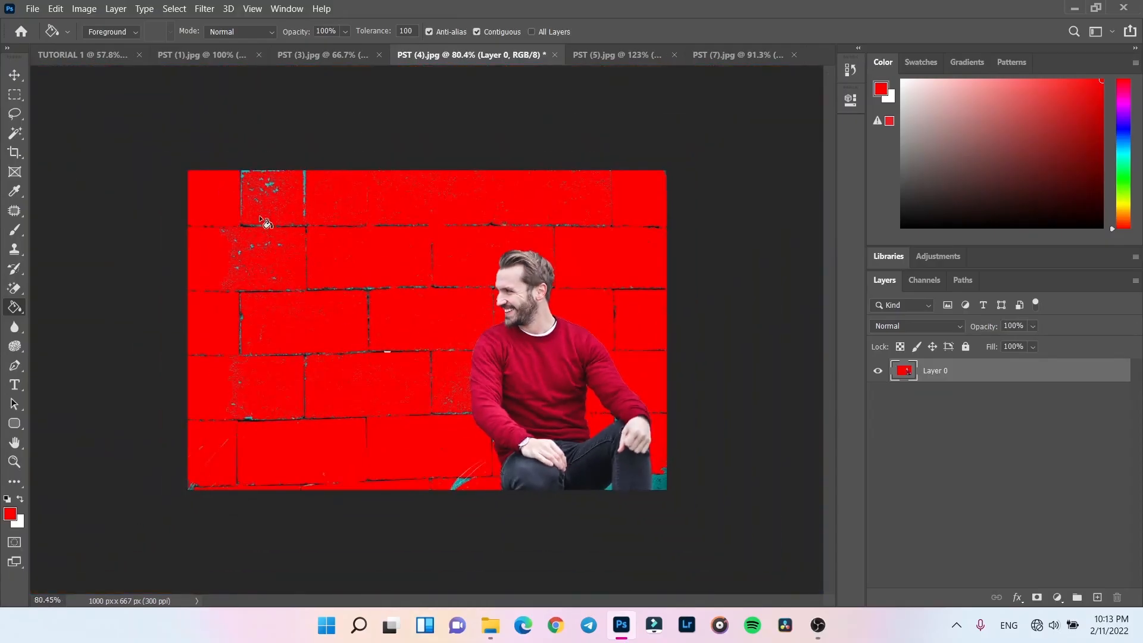
pyautogui.scroll(2, 316, 247)
pyautogui.scroll(-1, 317, 248)
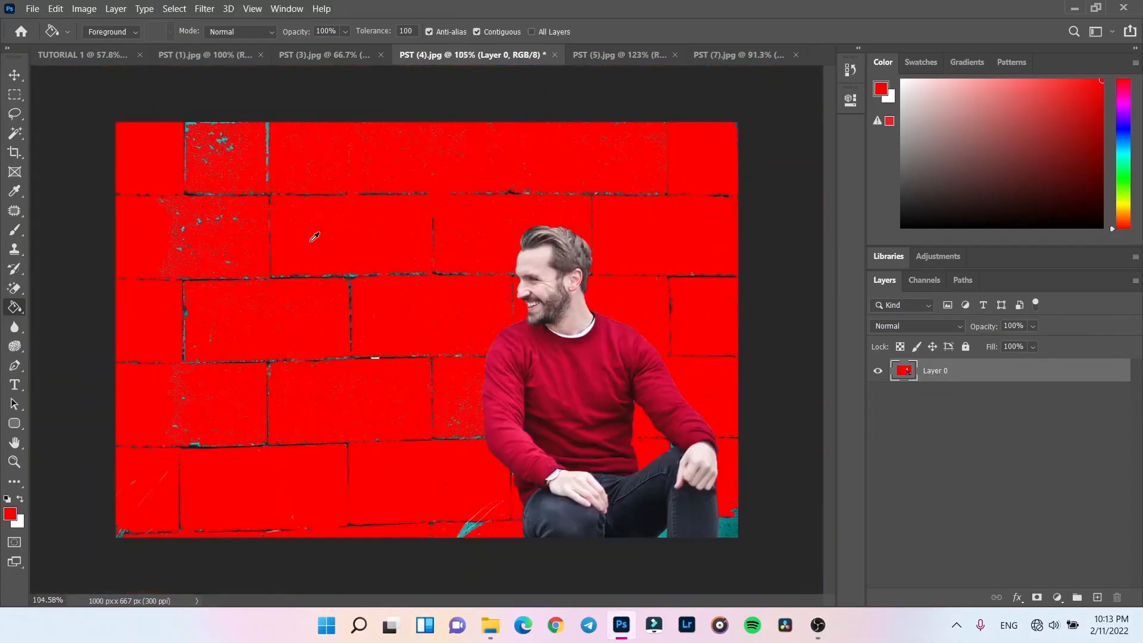
pyautogui.scroll(3, 315, 237)
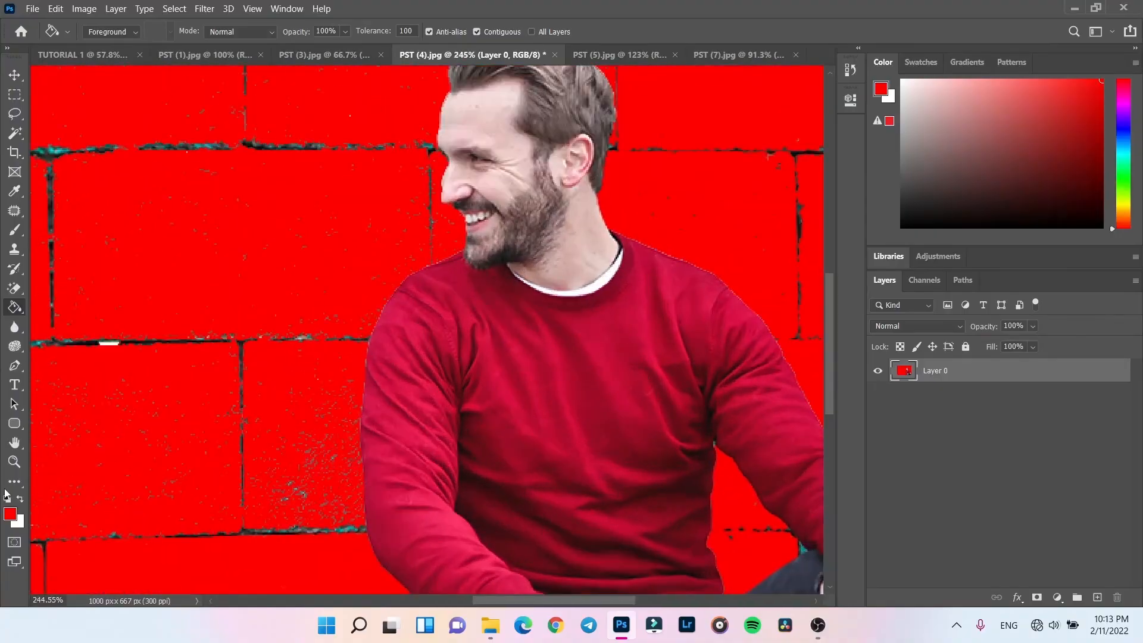
# Step: Change the foreground color to white (ffffff) and fill the man's red sweater with it using the Paint Bucket
pyautogui.click(10, 516)
pyautogui.write('ffffff')
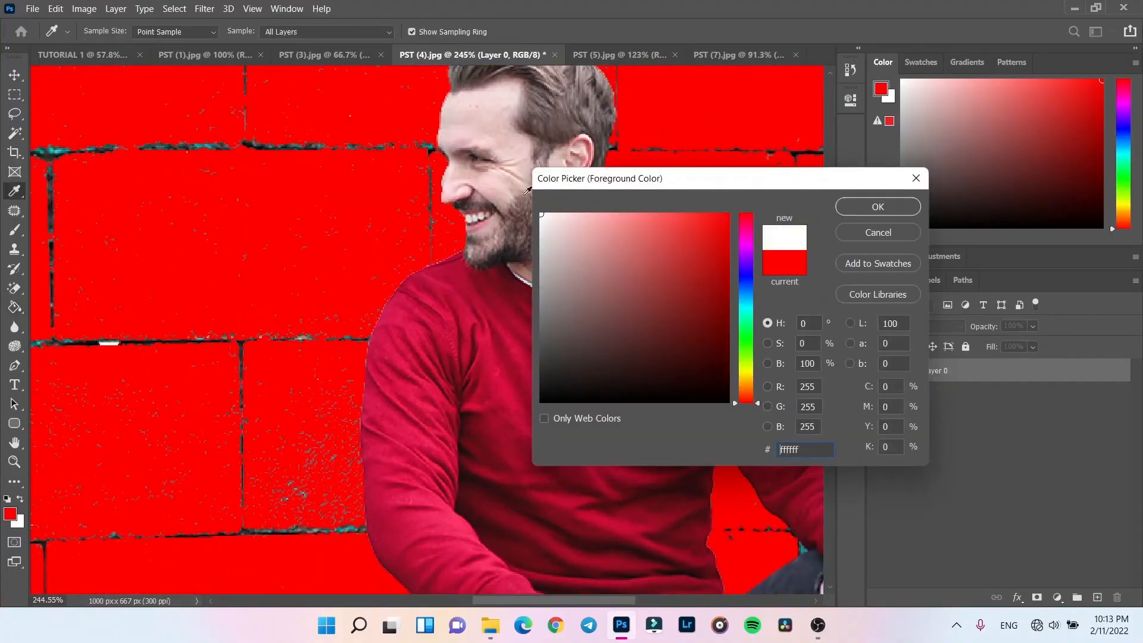
pyautogui.click(892, 205)
pyautogui.press('g')
pyautogui.click(590, 364)
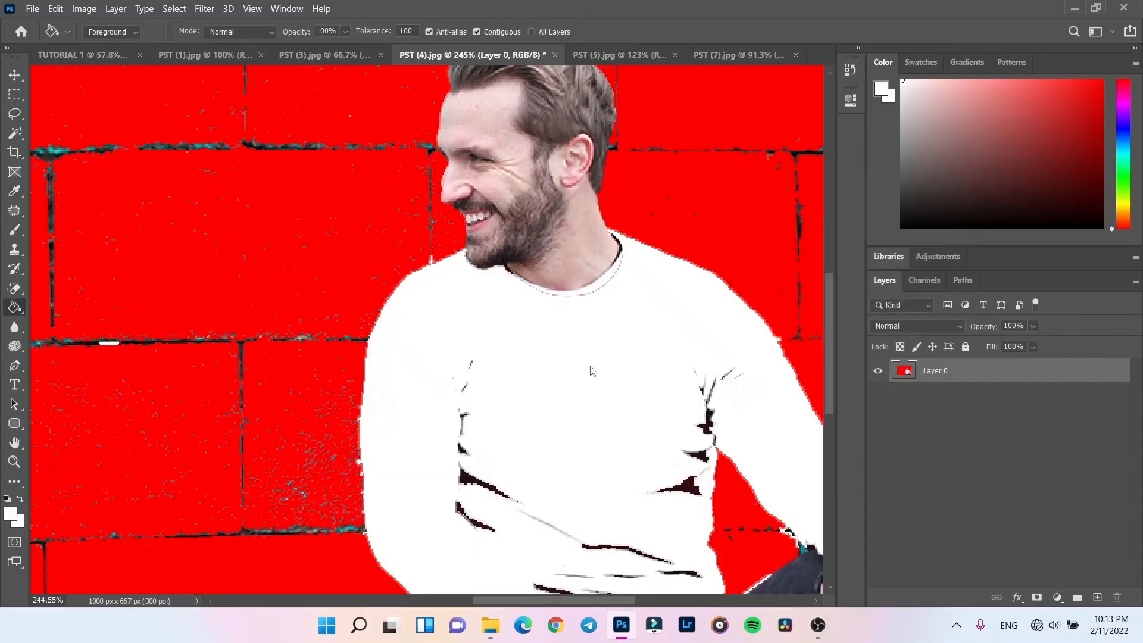
pyautogui.scroll(-2, 595, 370)
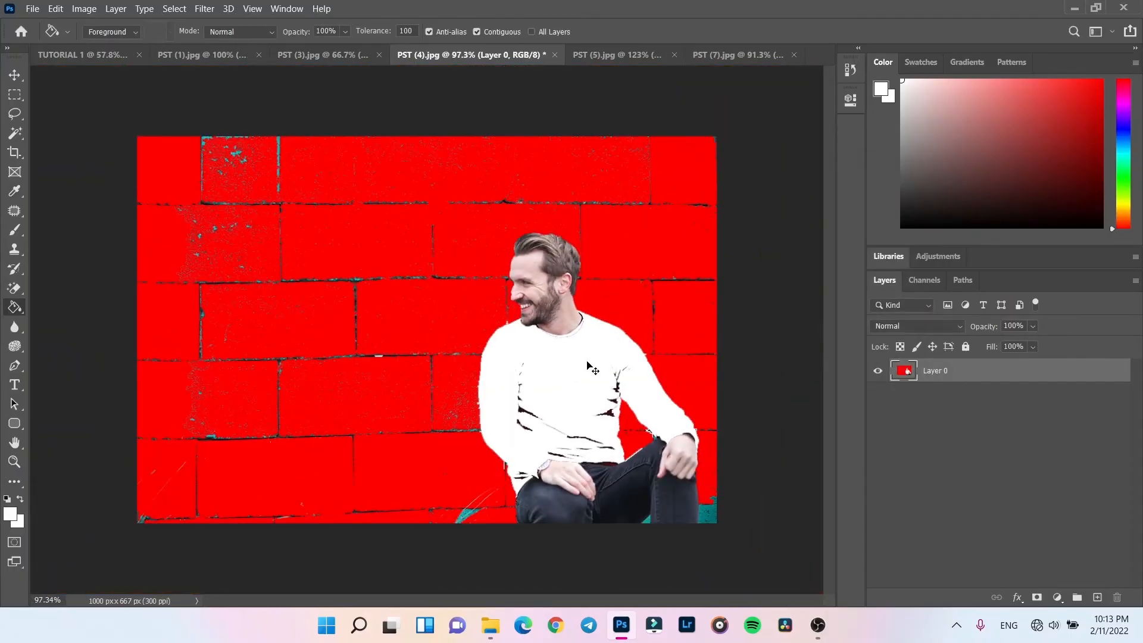
# Step: Undo the white sweater fill and all the red wall fills
pyautogui.hotkey('ctrl', 'z')
pyautogui.hotkey('ctrl', 'z')
pyautogui.hotkey('ctrl', 'z')
pyautogui.hotkey('ctrl', 'z')
pyautogui.hotkey('ctrl', 'z')
pyautogui.hotkey('ctrl', 'z')
pyautogui.hotkey('ctrl', 'z')
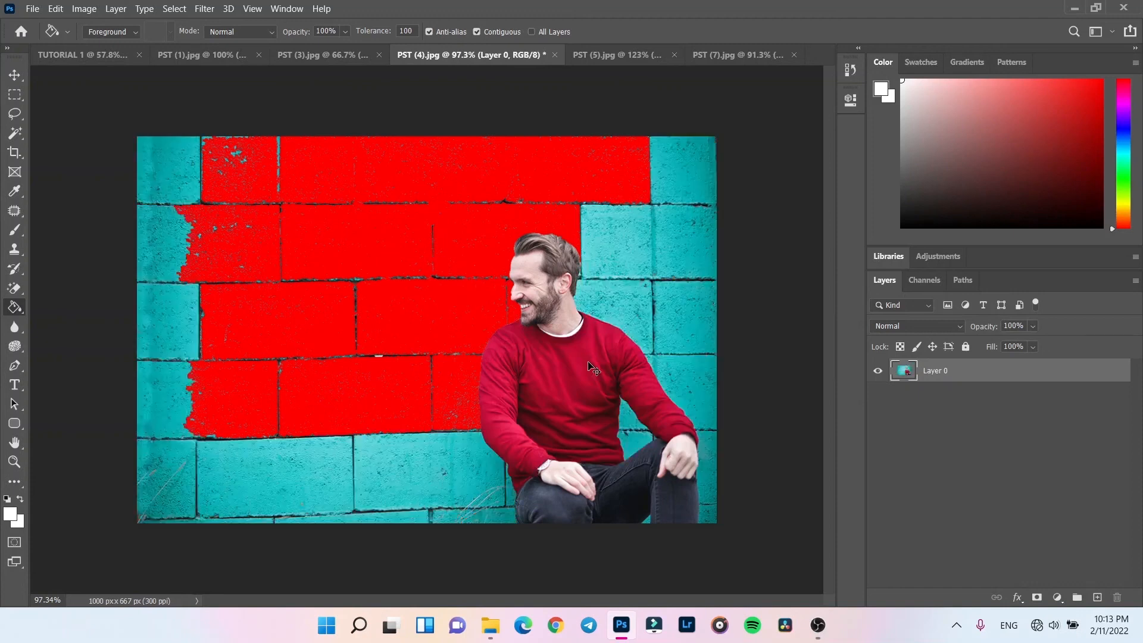
pyautogui.hotkey('ctrl', 'z')
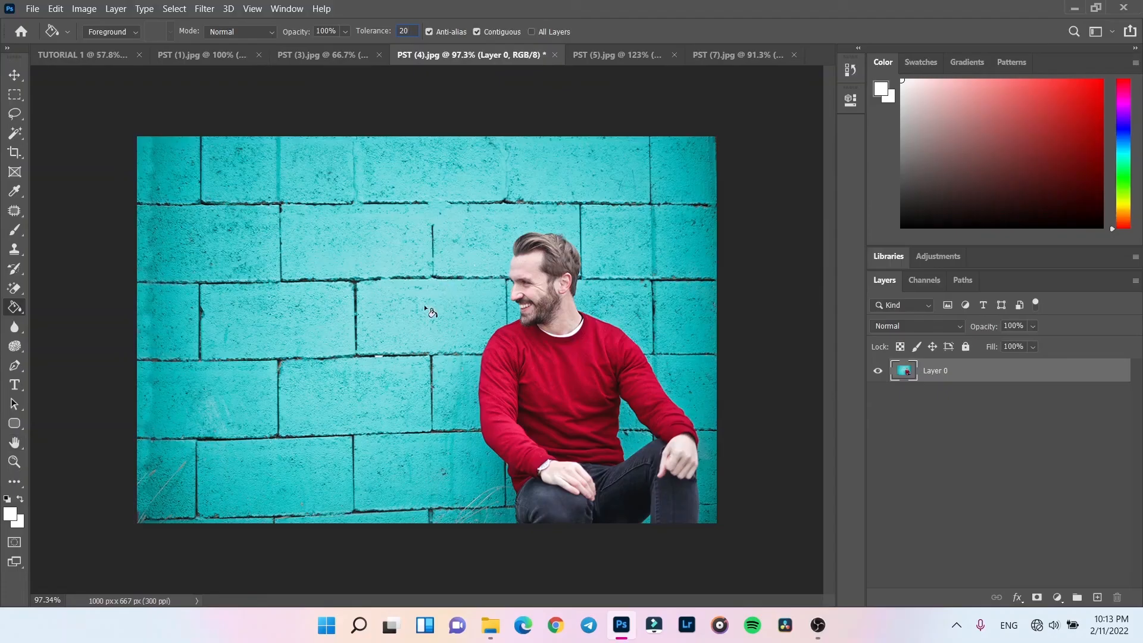
# Step: Fill several areas of the brick in front of the man's face with white using the Paint Bucket at Tolerance 20
pyautogui.scroll(5, 426, 302)
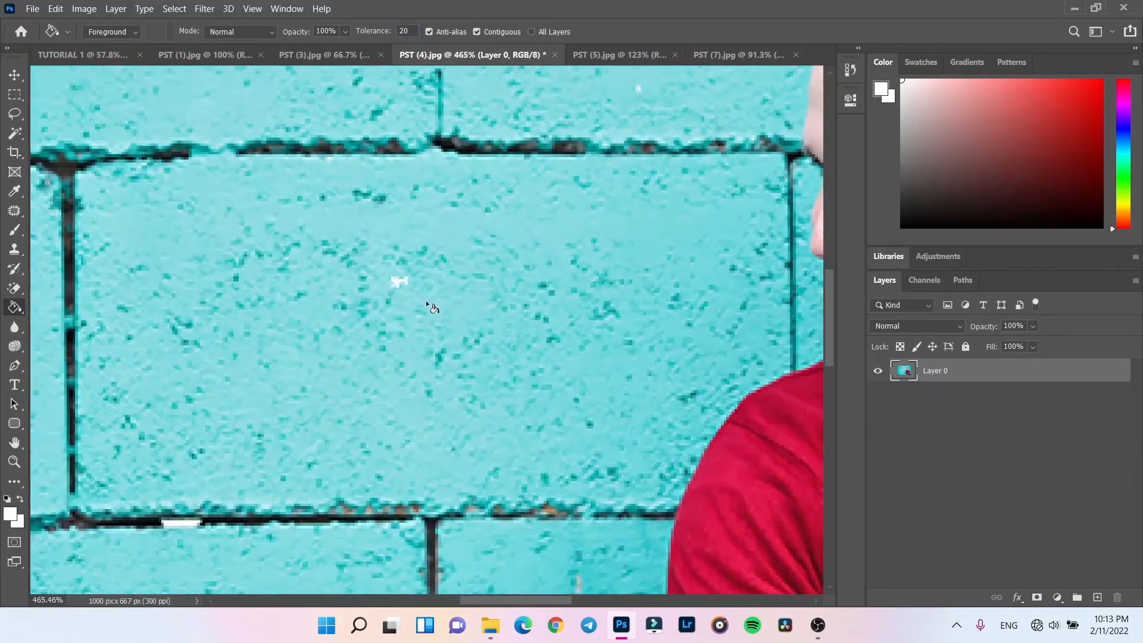
pyautogui.click(426, 300)
pyautogui.click(654, 292)
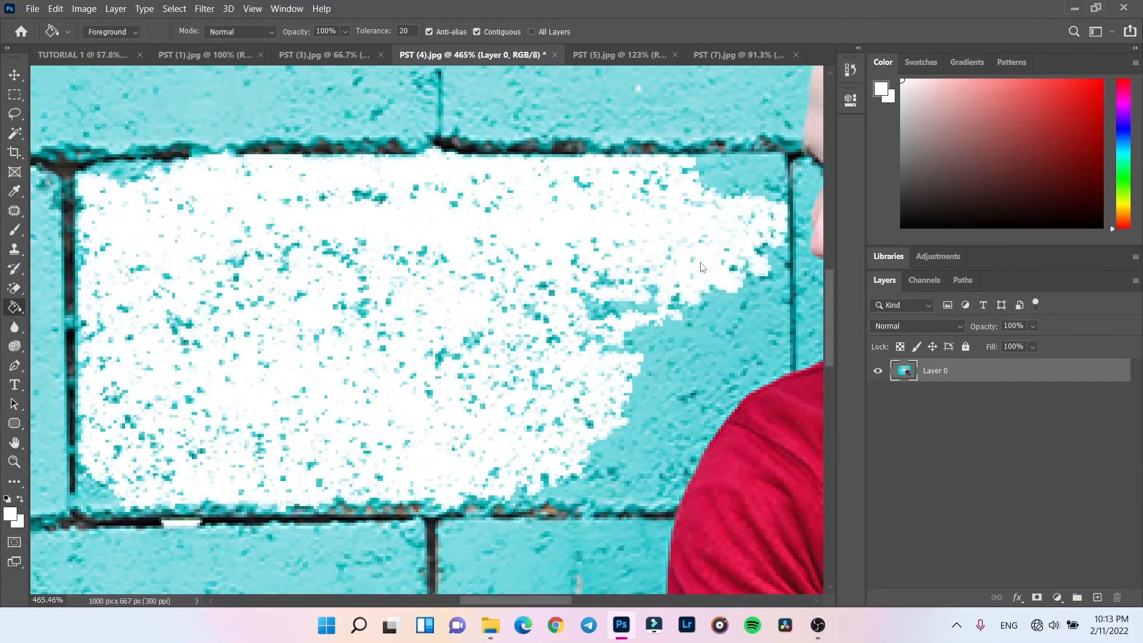
pyautogui.click(709, 334)
pyautogui.click(664, 342)
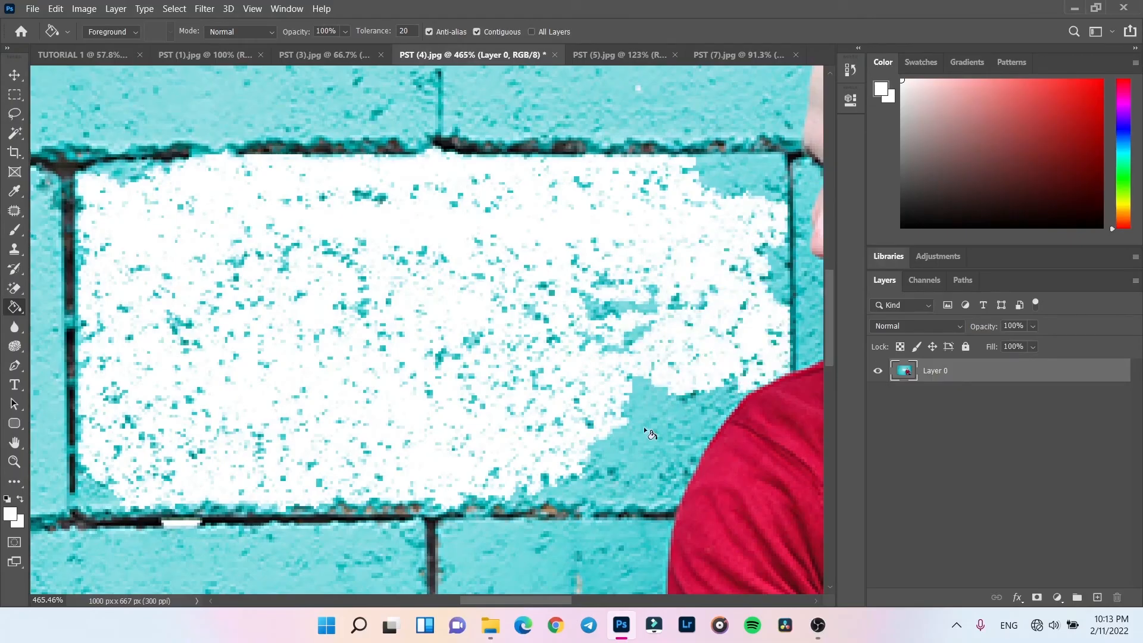
pyautogui.click(648, 408)
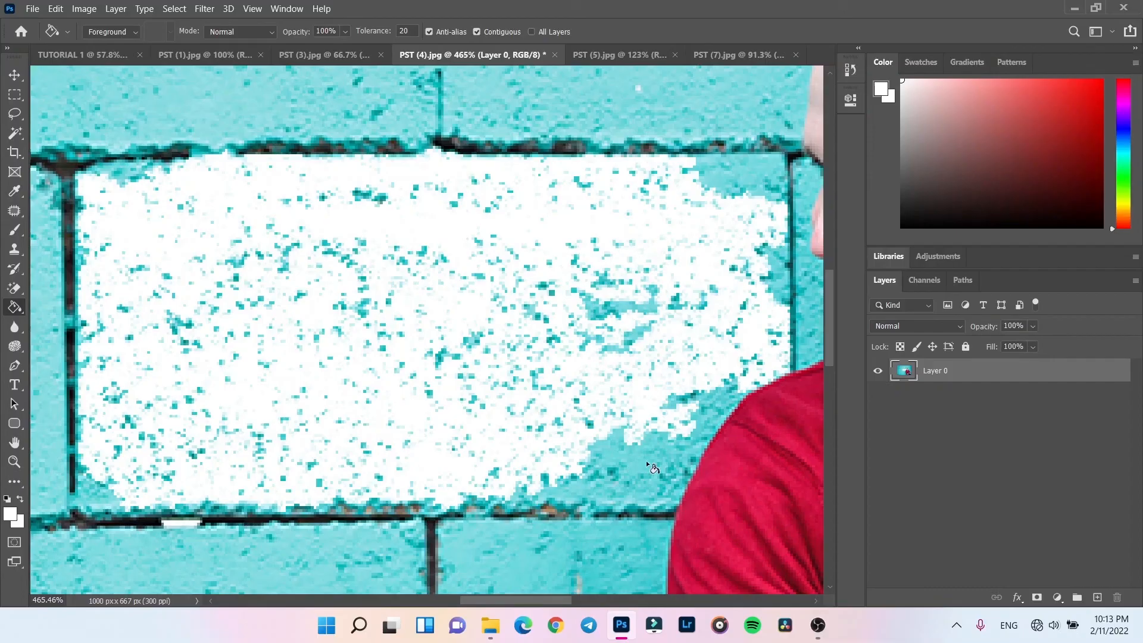
# Step: Set the Paint Bucket Tolerance to 50 and fill the bricks above and in the top row with white
pyautogui.write('50')
pyautogui.click(512, 105)
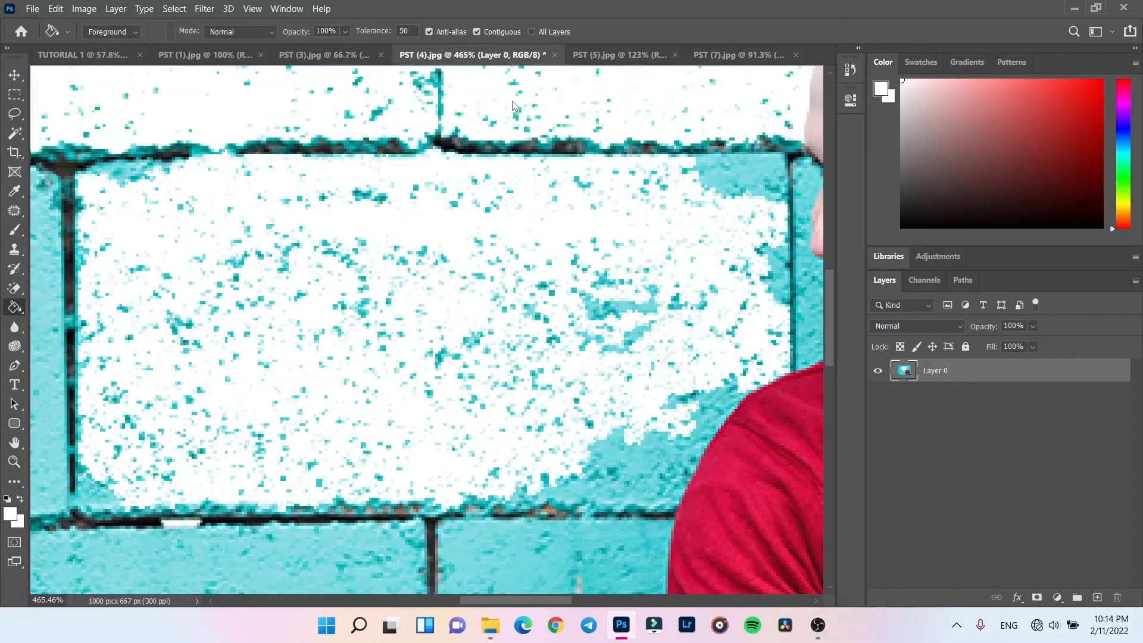
pyautogui.scroll(-5, 513, 102)
pyautogui.moveTo(475, 152); pyautogui.dragTo(455, 340)
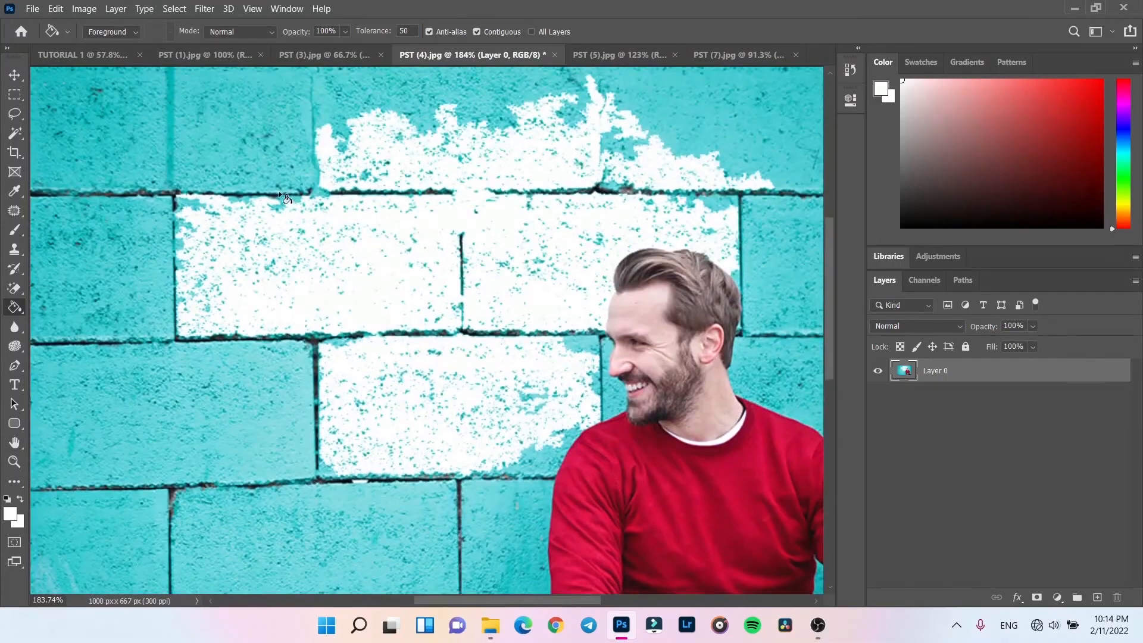
pyautogui.click(256, 142)
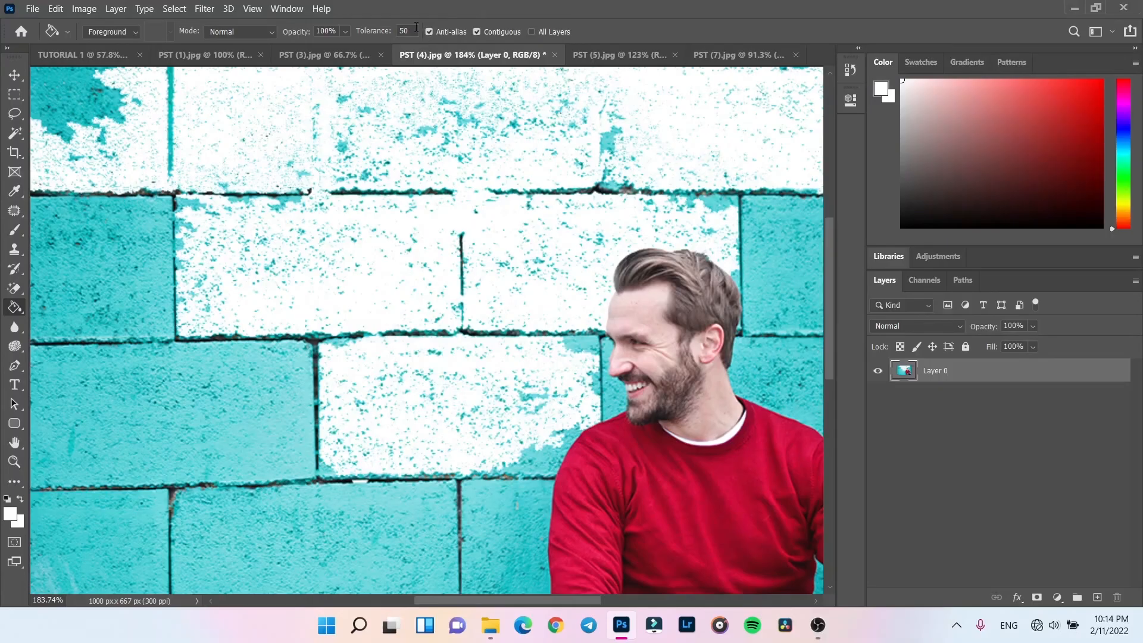
# Step: Set the Paint Bucket Tolerance to 100 and fill the left and lower bricks and the wall behind the man with white
pyautogui.write('100')
pyautogui.click(239, 425)
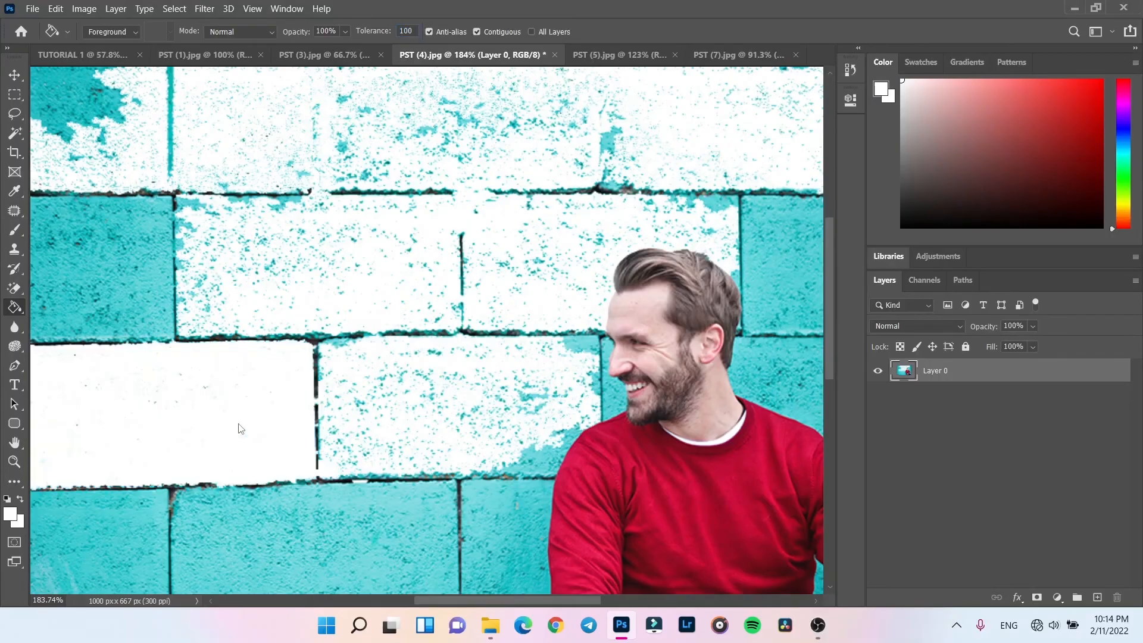
pyautogui.scroll(5, 238, 424)
pyautogui.moveTo(164, 356); pyautogui.dragTo(406, 308)
pyautogui.scroll(-6, 464, 488)
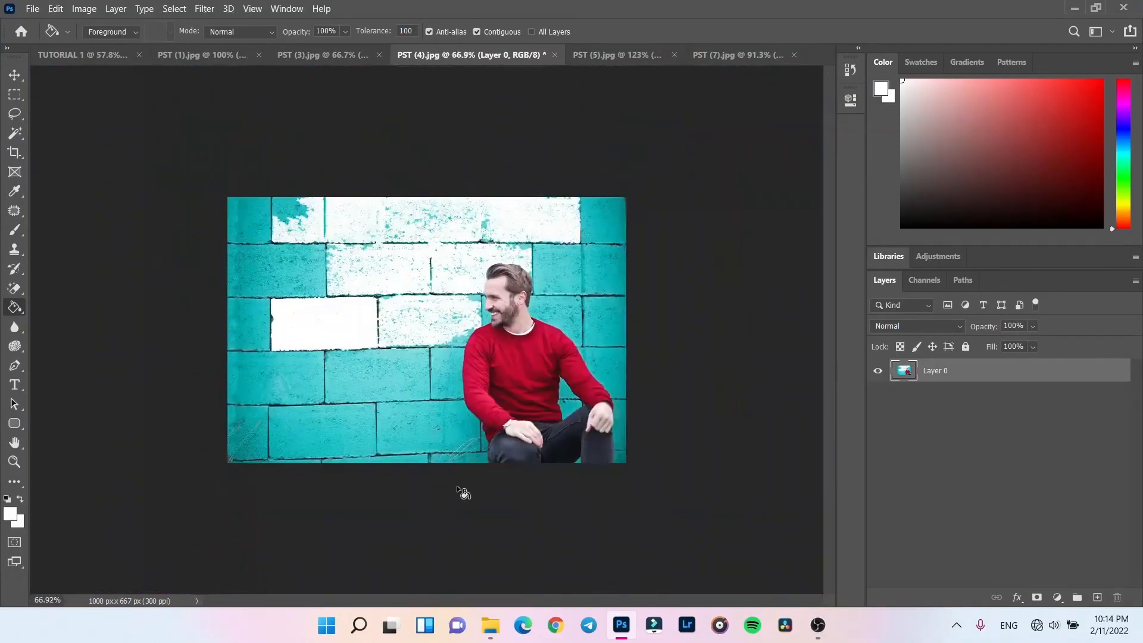
pyautogui.click(234, 388)
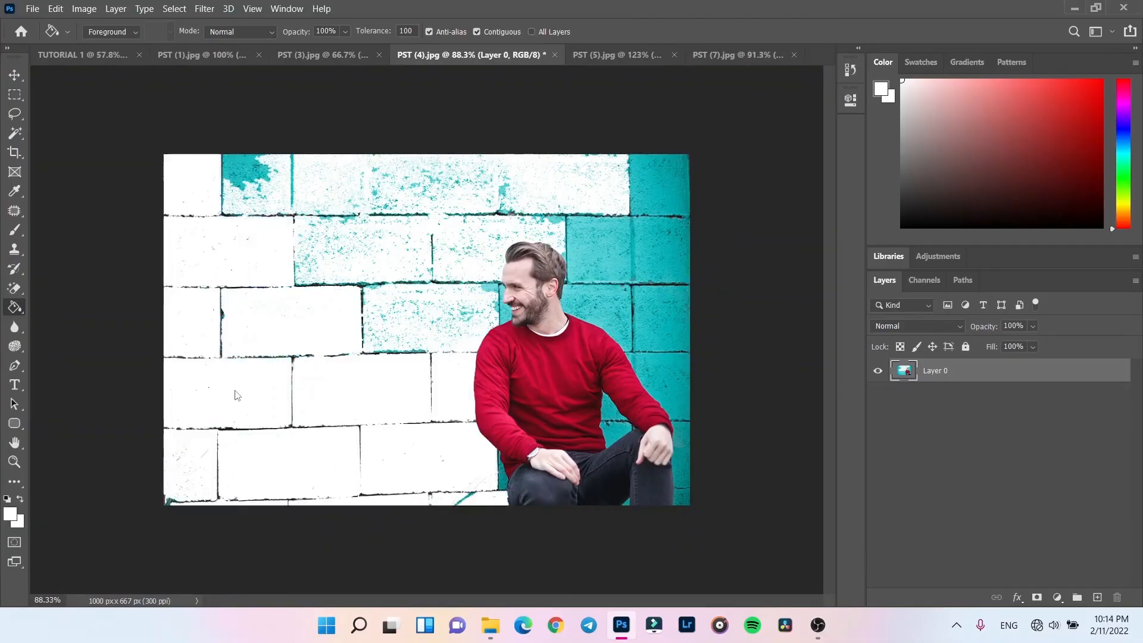
pyautogui.click(680, 295)
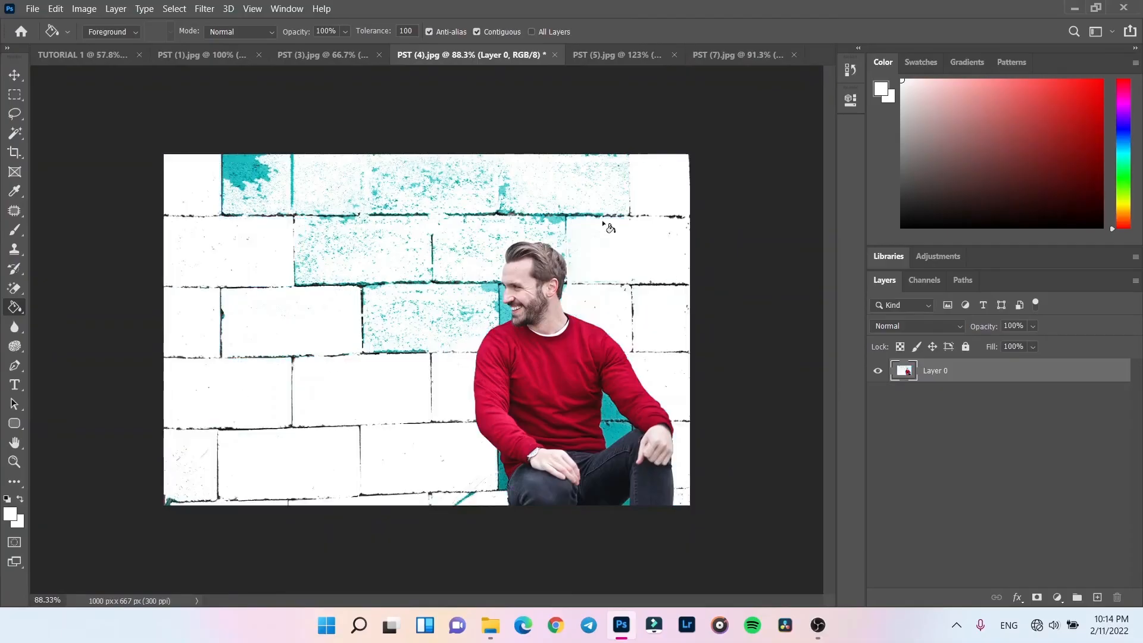
# Step: Fill the man's red sweater with white using the Paint Bucket at Tolerance 100
pyautogui.scroll(4, 563, 356)
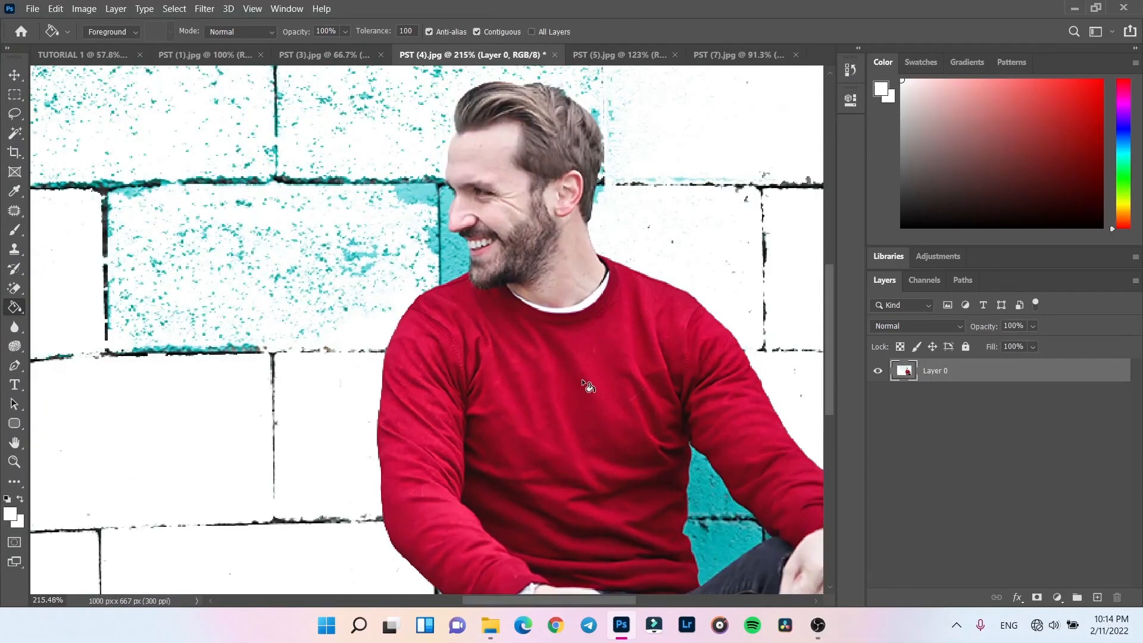
pyautogui.click(582, 380)
pyautogui.moveTo(566, 438); pyautogui.dragTo(523, 339)
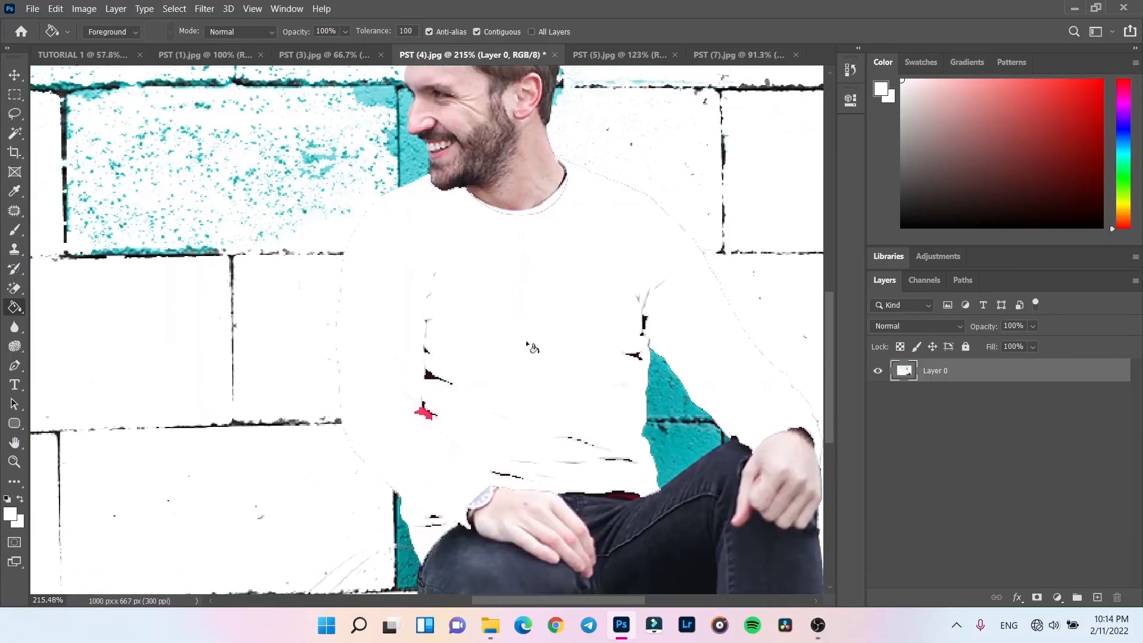
pyautogui.scroll(-3, 531, 348)
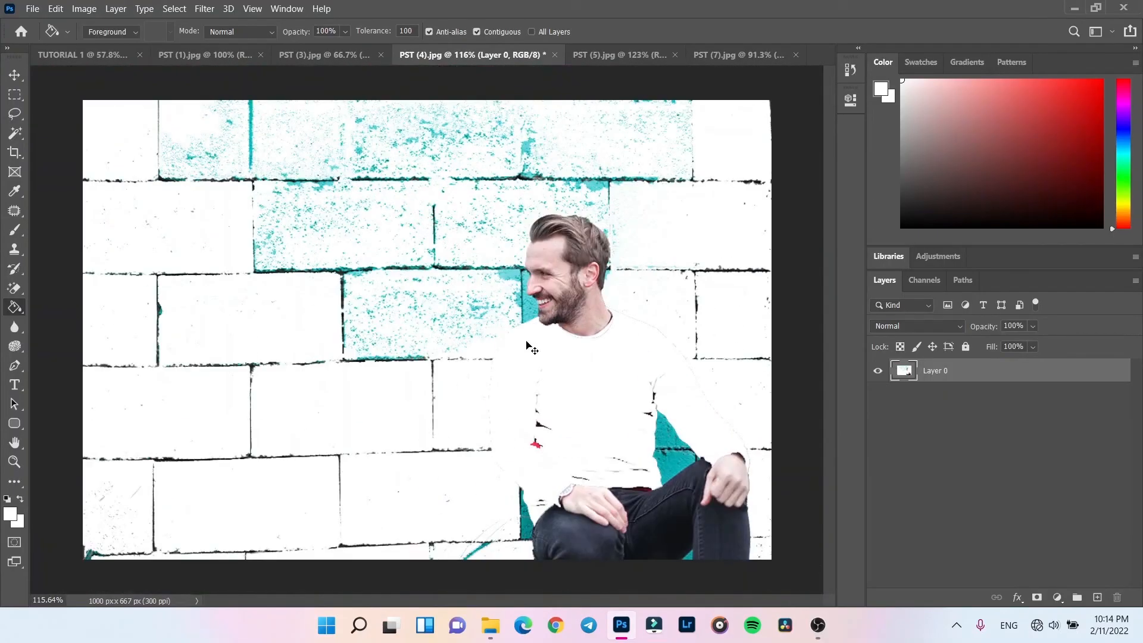
# Step: Undo the white fills on the sweater and the surrounding wall
pyautogui.hotkey('ctrl', 'z')
pyautogui.hotkey('ctrl', 'z')
pyautogui.hotkey('ctrl', 'z')
pyautogui.hotkey('ctrl', 'z')
pyautogui.hotkey('ctrl', 'z')
pyautogui.hotkey('ctrl', 'z')
pyautogui.hotkey('ctrl', 'z')
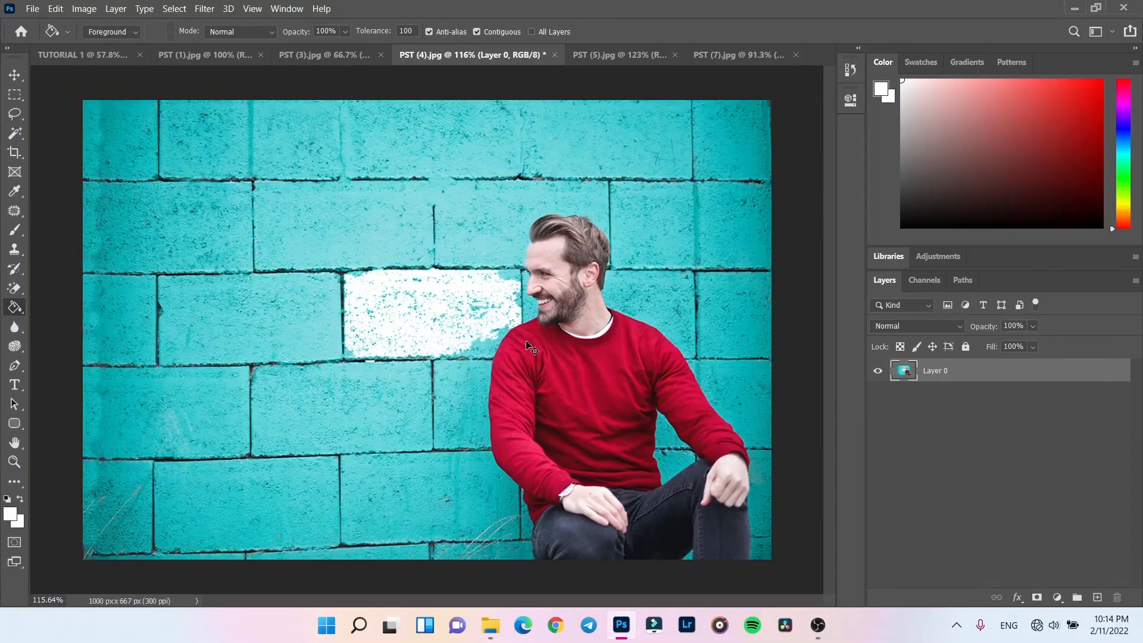
pyautogui.hotkey('ctrl', 'z')
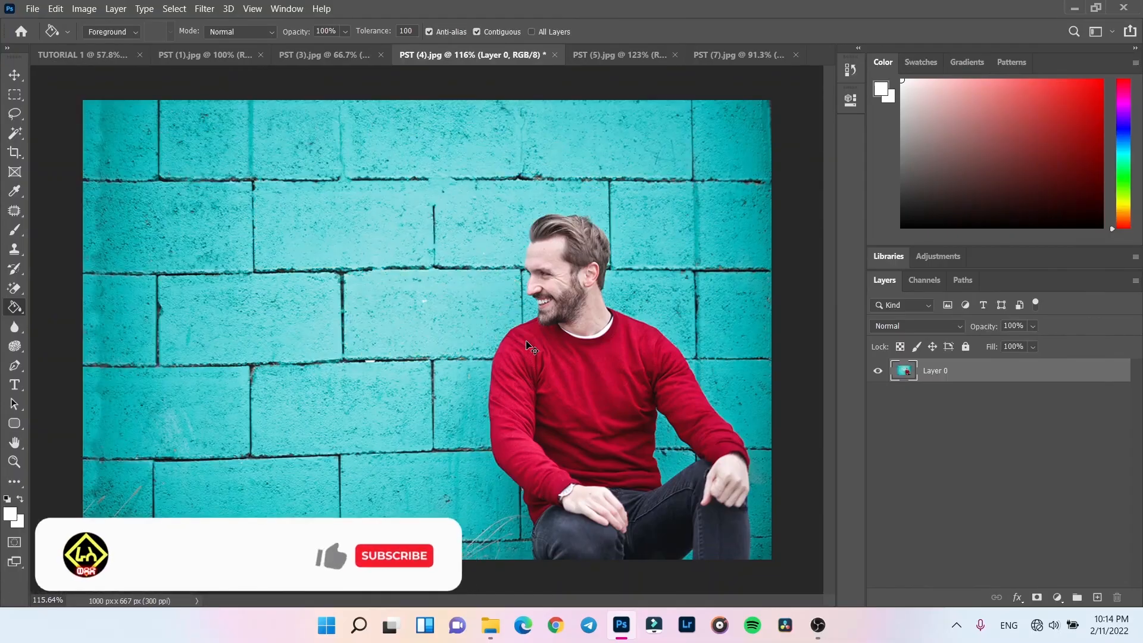
# Step: Activate the Blur, Sponge and Burn tools in turn, showing the Dodge, Burn and Sponge tool group
pyautogui.click(15, 328)
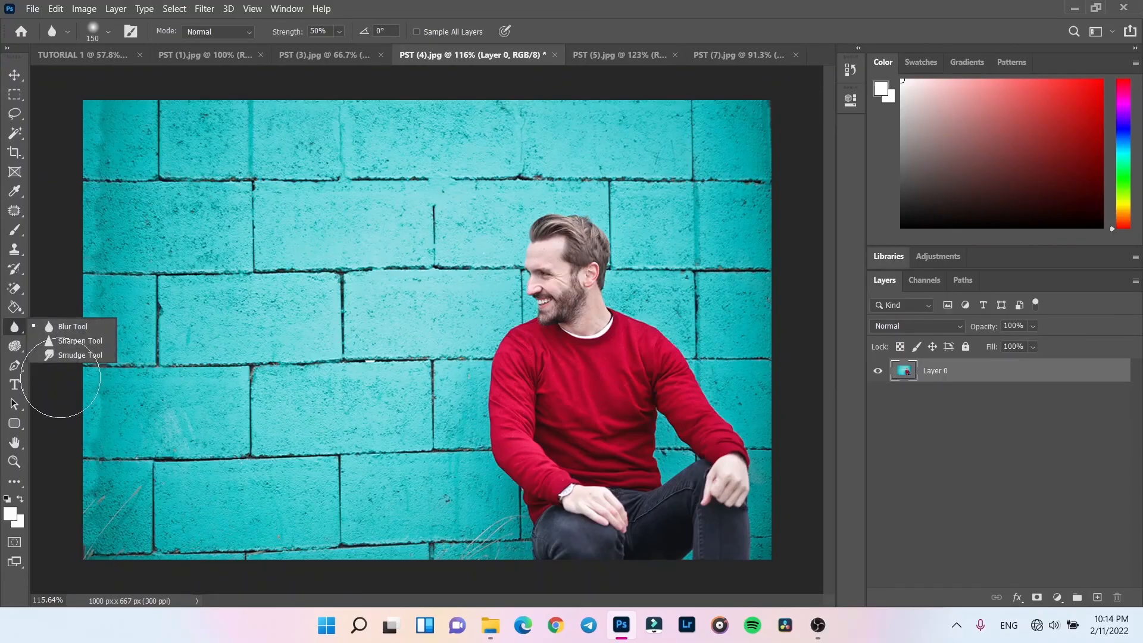
pyautogui.click(13, 346)
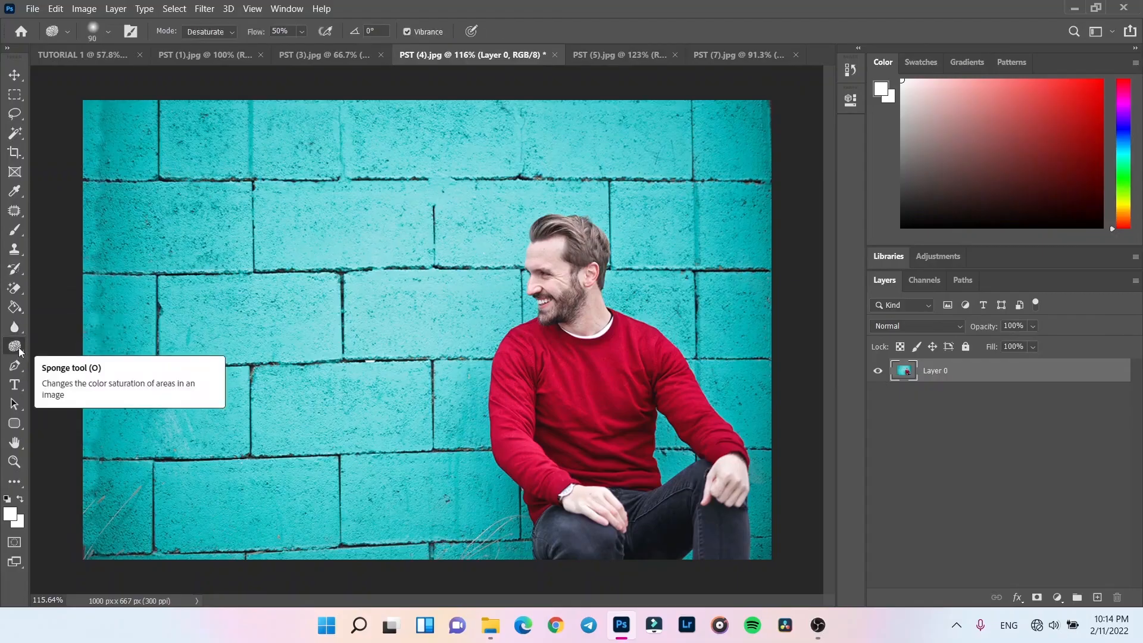
pyautogui.rightClick(18, 348)
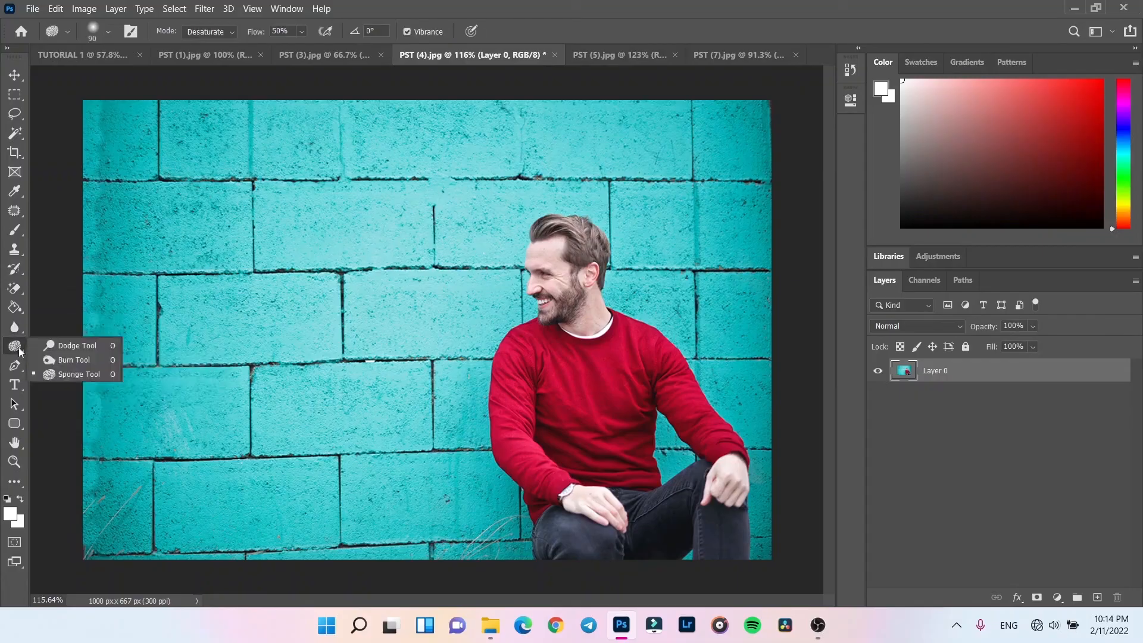
pyautogui.click(63, 361)
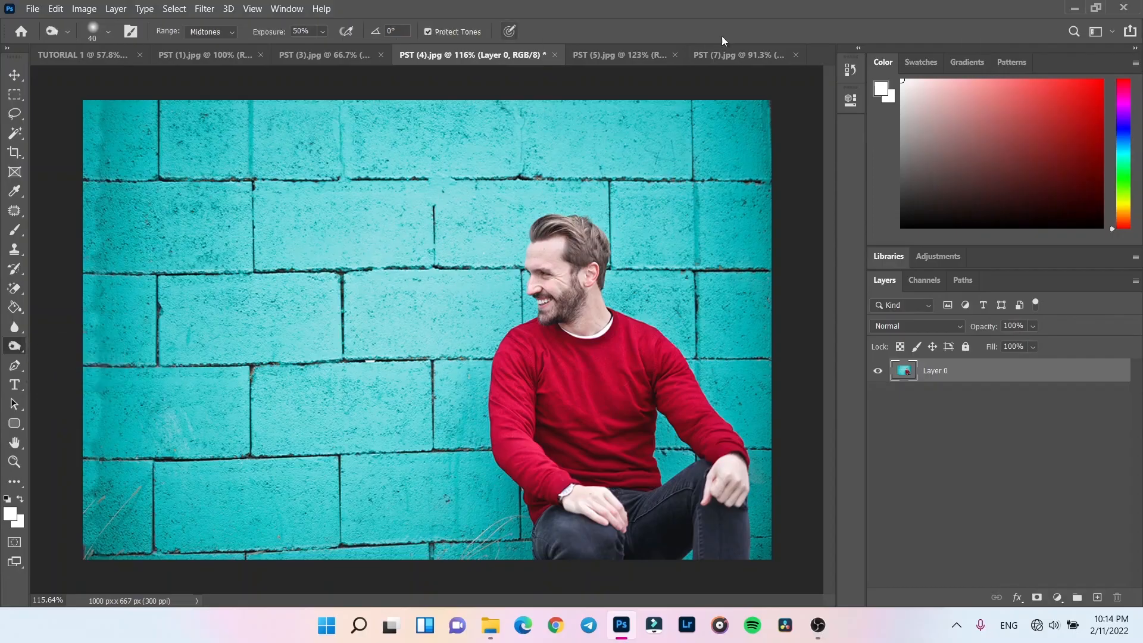
# Step: Switch to the woman's portrait in PST (7).jpg and activate the Dodge Tool
pyautogui.click(729, 53)
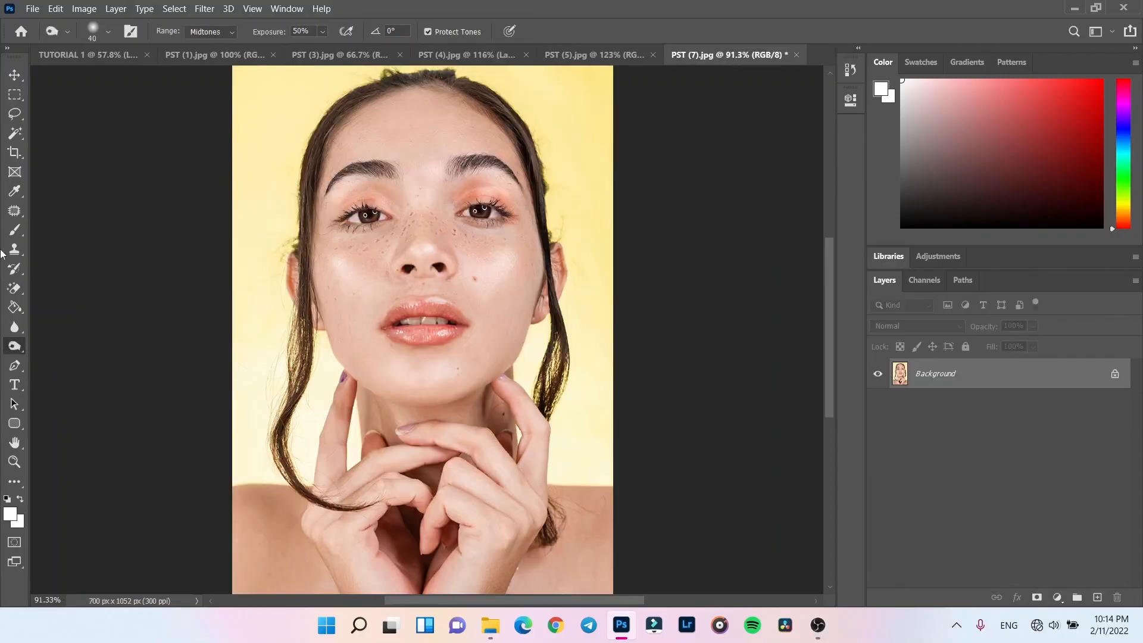
pyautogui.rightClick(12, 351)
pyautogui.click(66, 343)
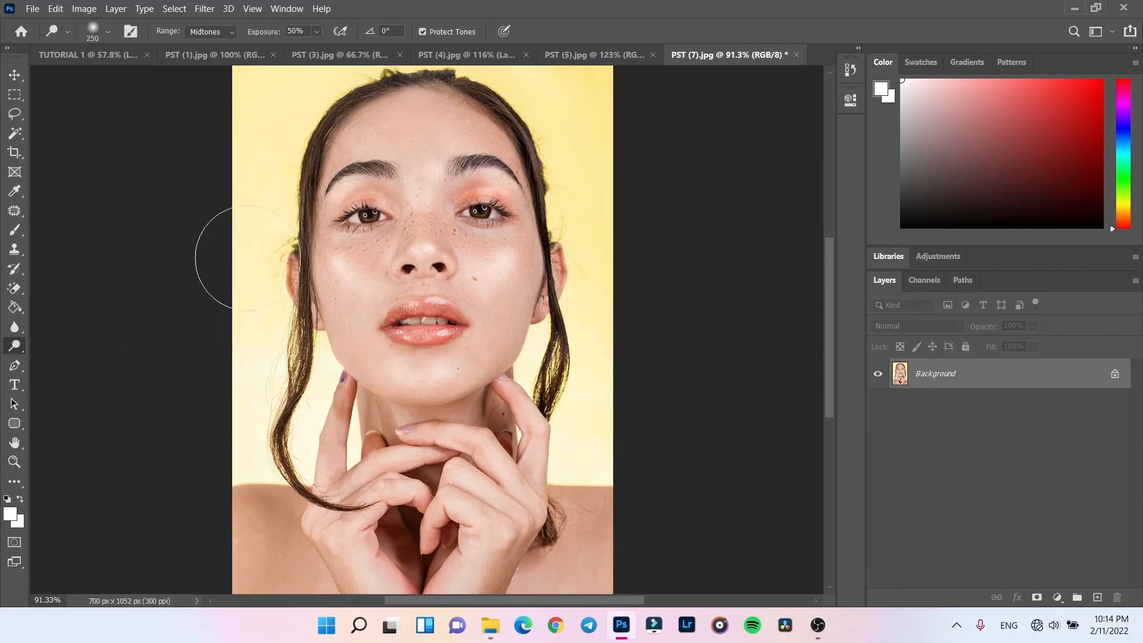
pyautogui.scroll(3, 442, 325)
pyautogui.scroll(-3, 399, 401)
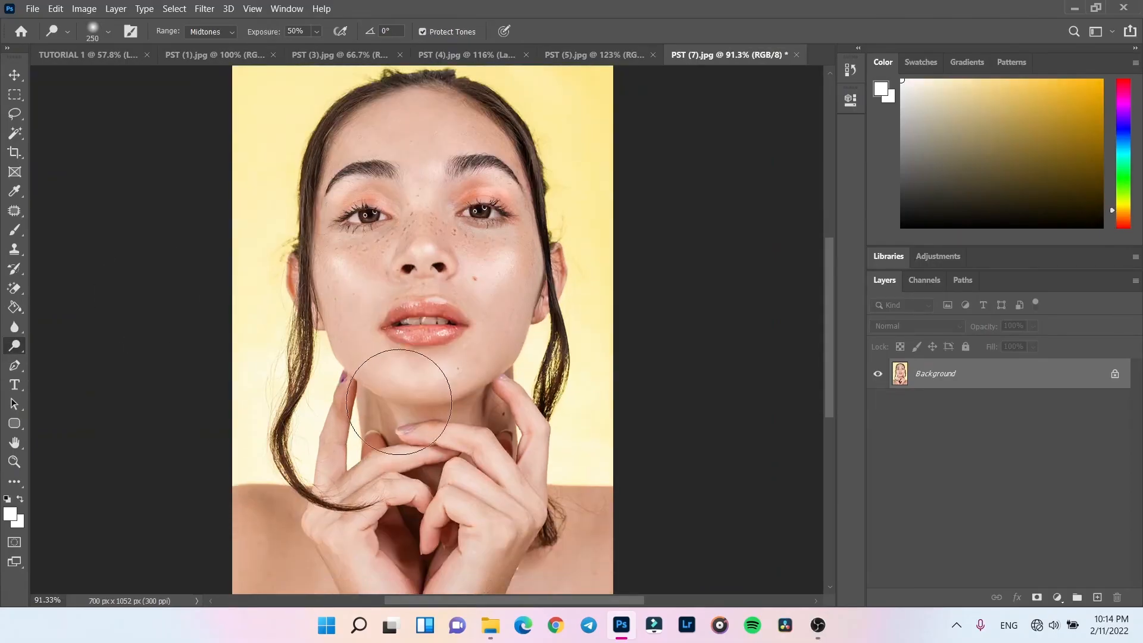
# Step: Reduce the Dodge brush to 25 px and brighten the woman's upper teeth with the Midtones range at 50% exposure
pyautogui.scroll(3, 412, 350)
pyautogui.scroll(3, 412, 350)
pyautogui.press('[')
pyautogui.press('[')
pyautogui.press('[')
pyautogui.press('[')
pyautogui.press('[')
pyautogui.press('[')
pyautogui.press('[')
pyautogui.press('[')
pyautogui.press('[')
pyautogui.press('[')
pyautogui.press('[')
pyautogui.press('[')
pyautogui.press('[')
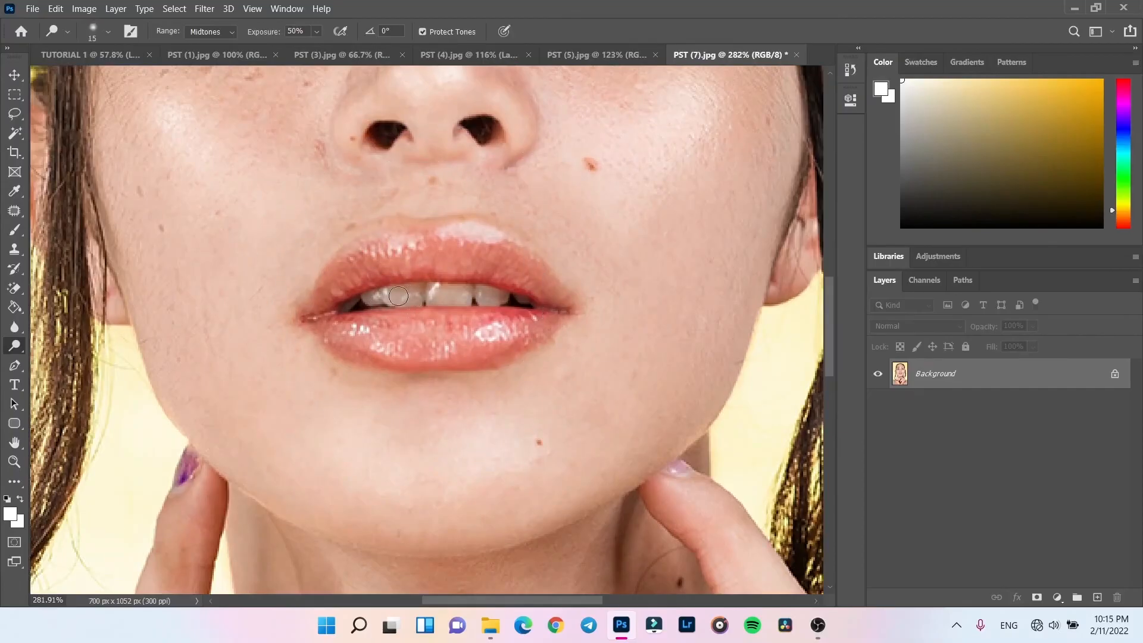
pyautogui.scroll(2, 404, 300)
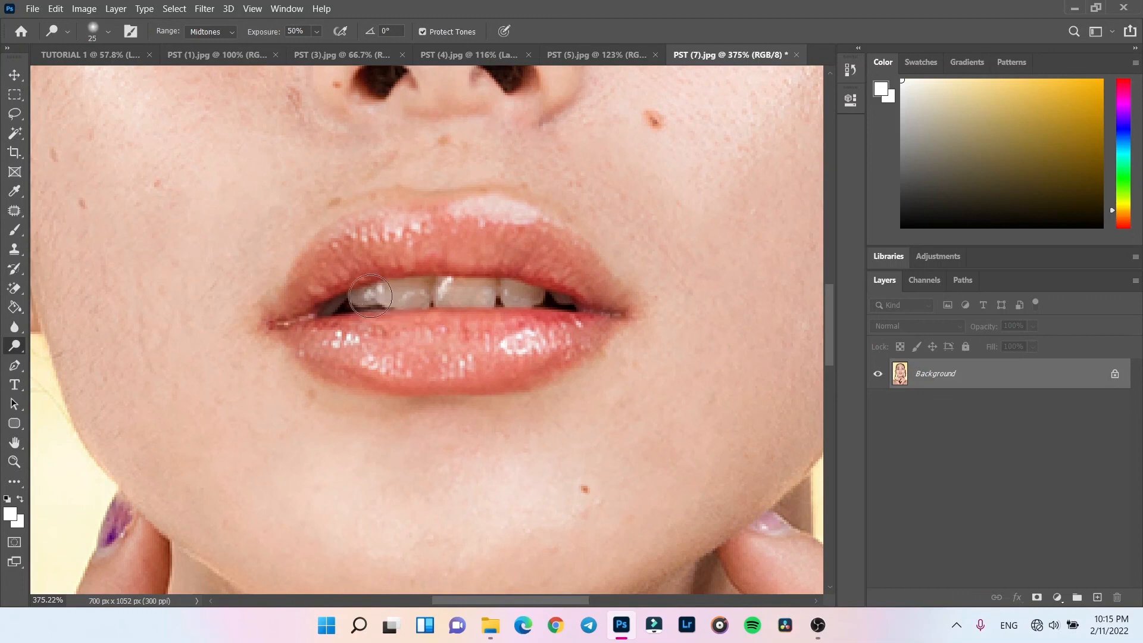
pyautogui.moveTo(387, 296)
pyautogui.mouseDown()
pyautogui.moveTo(541, 291)
pyautogui.moveTo(362, 301)
pyautogui.moveTo(542, 292)
pyautogui.moveTo(357, 302)
pyautogui.moveTo(445, 292)
pyautogui.mouseUp()
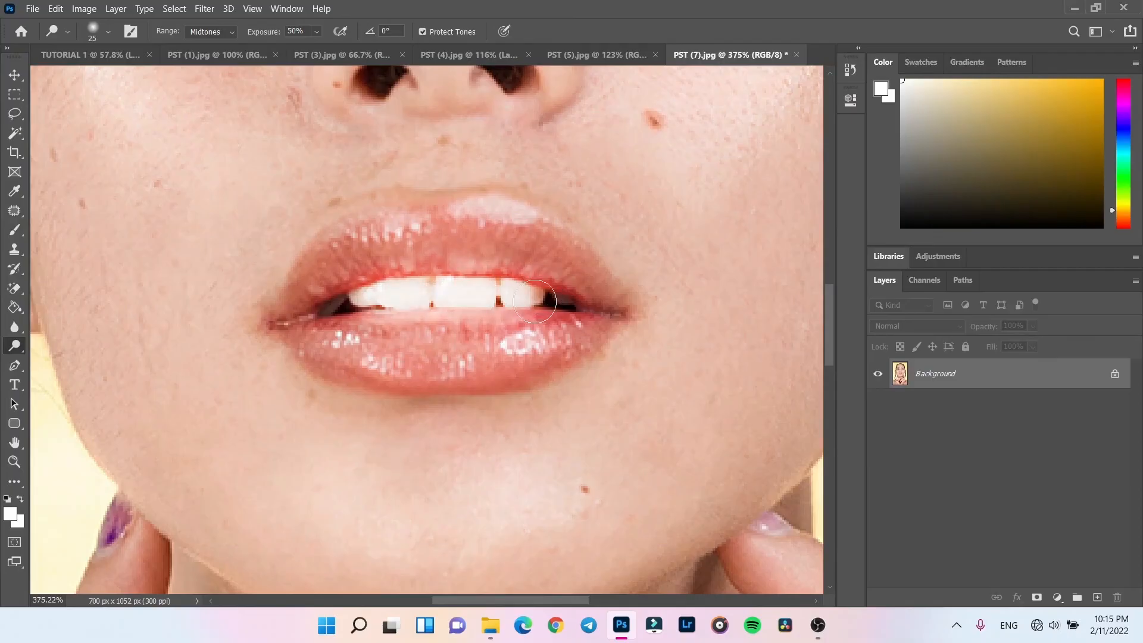
# Step: Undo the last two Dodge strokes on the woman's upper teeth
pyautogui.scroll(-1, 521, 289)
pyautogui.scroll(-10, 465, 294)
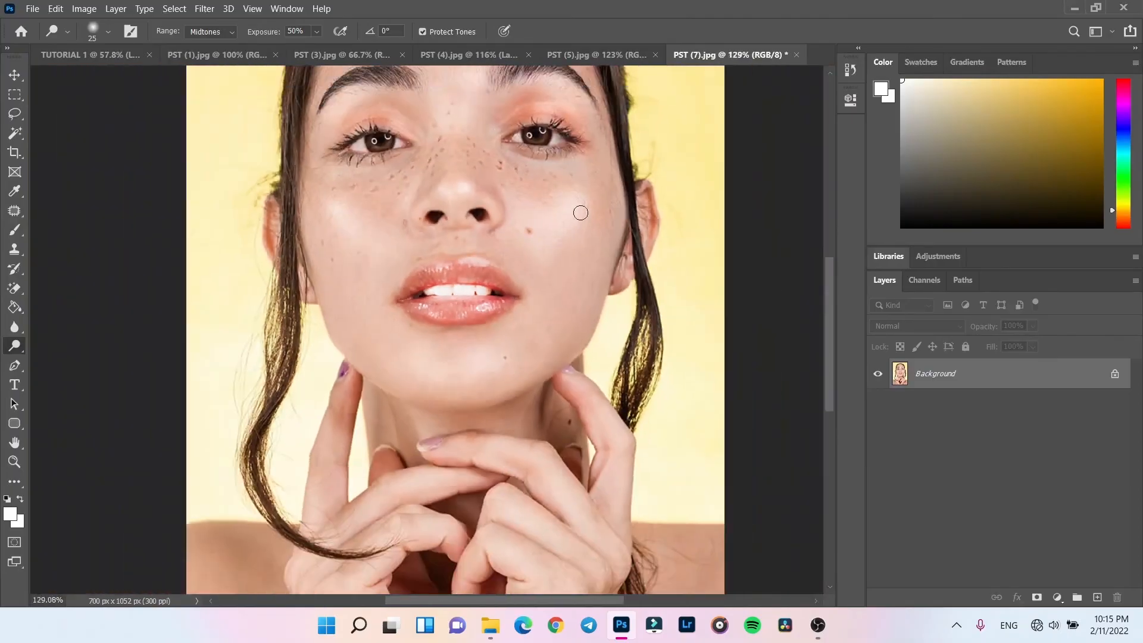
pyautogui.scroll(3, 581, 212)
pyautogui.scroll(-5, 484, 250)
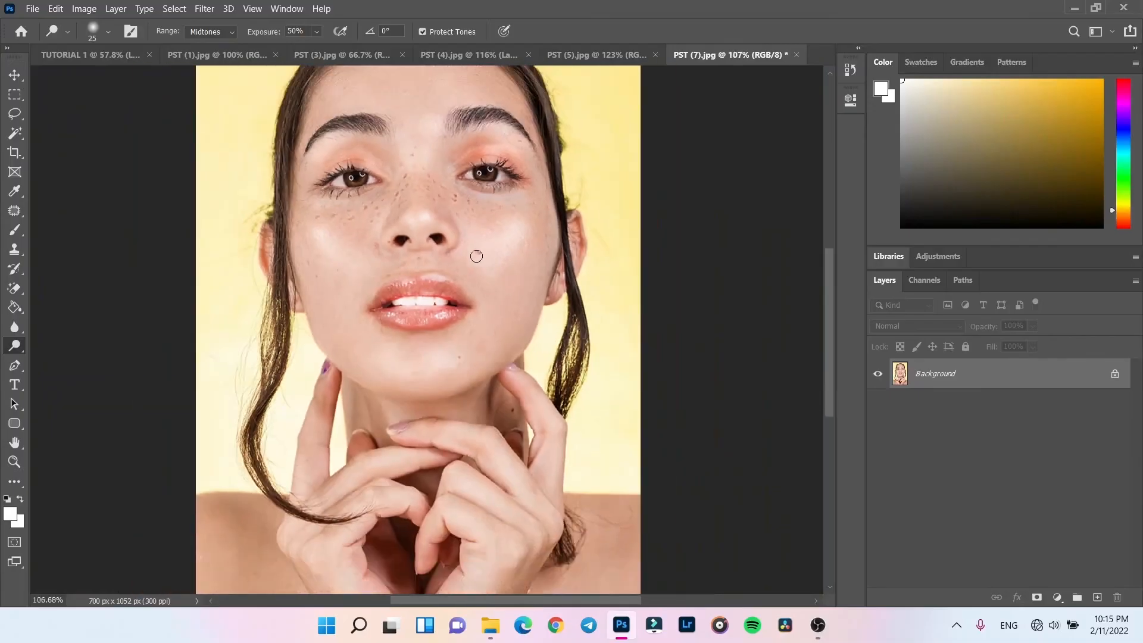
pyautogui.scroll(9, 476, 256)
pyautogui.hotkey('ctrl', 'z')
pyautogui.hotkey('ctrl', 'z')
# Step: Reduce the Dodge brush to 9 px and carefully brighten the woman's upper teeth
pyautogui.press('z')
pyautogui.scroll(-4, 428, 408)
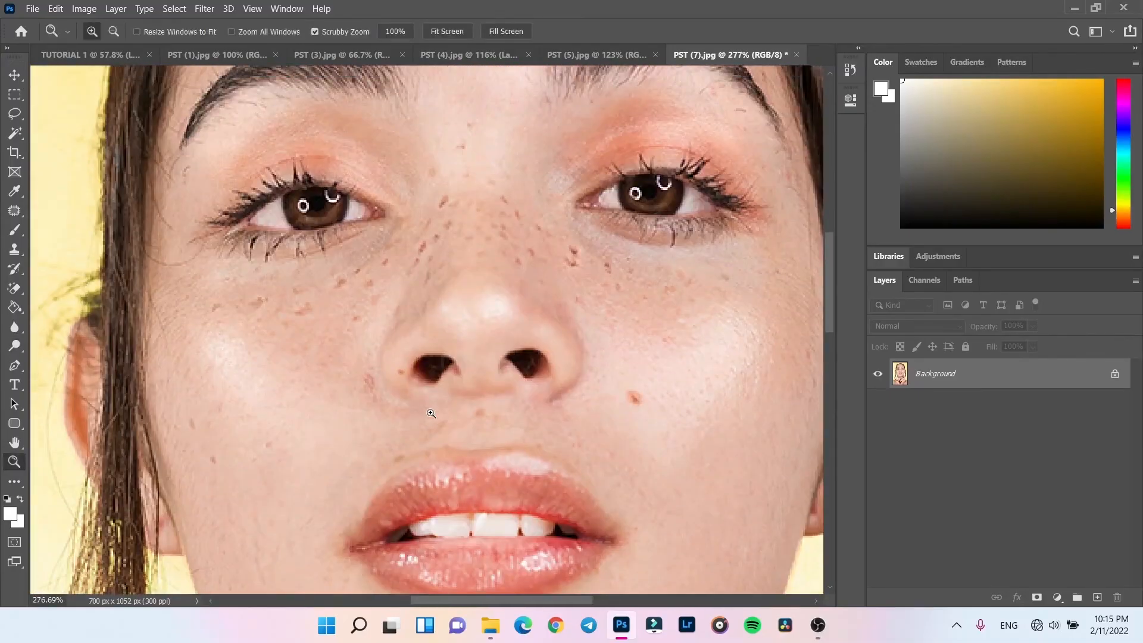
pyautogui.scroll(8, 470, 427)
pyautogui.moveTo(470, 427); pyautogui.dragTo(447, 302)
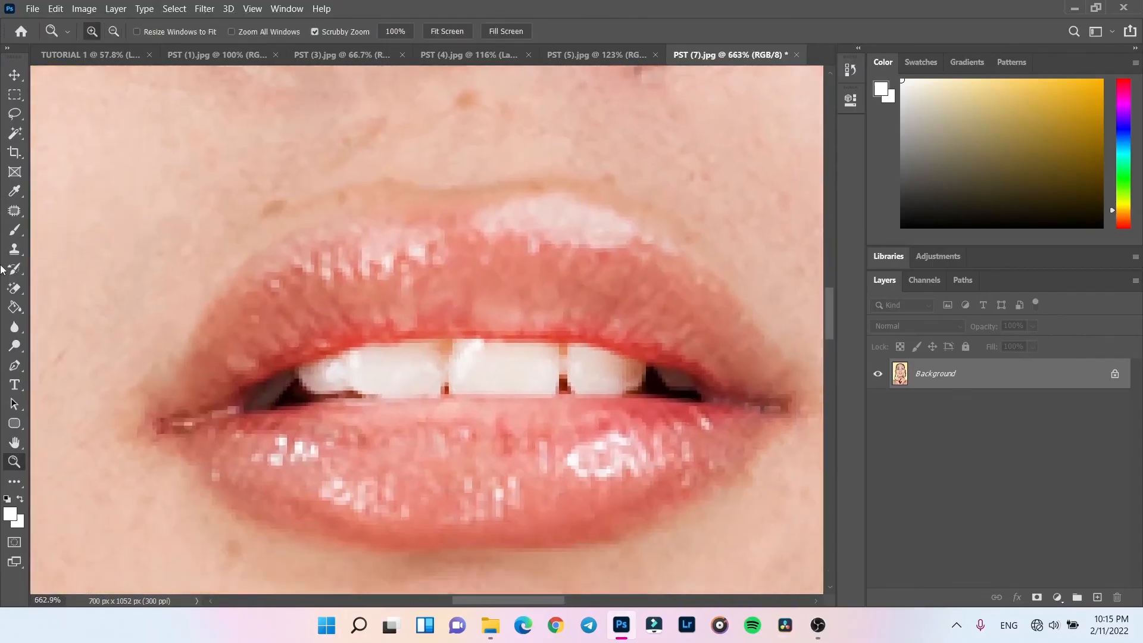
pyautogui.click(15, 346)
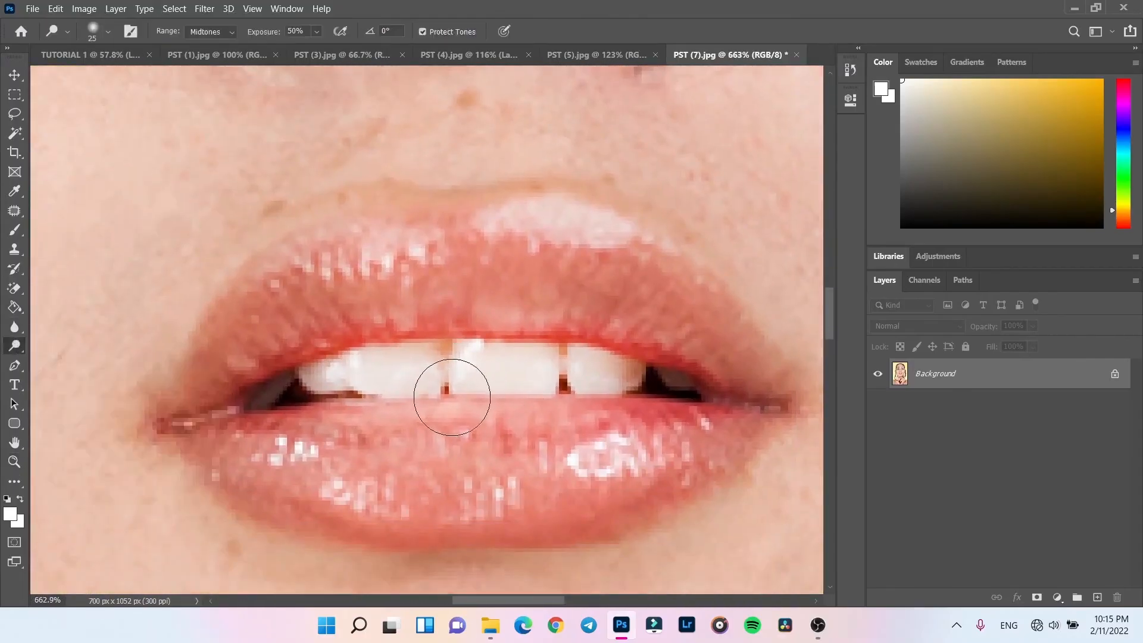
pyautogui.rightClick(390, 350)
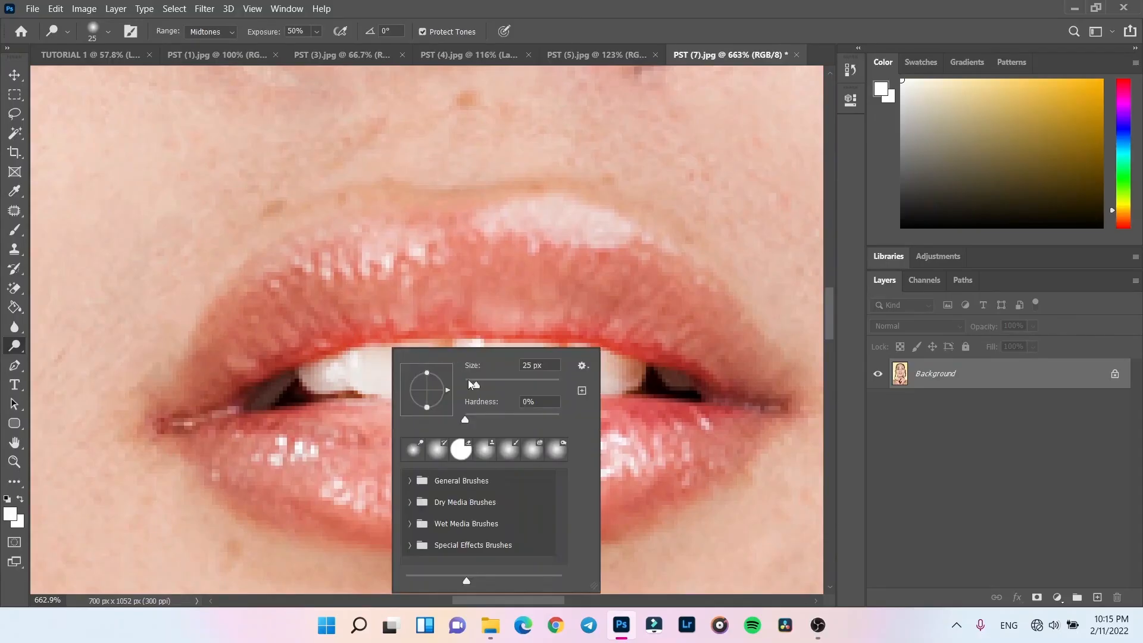
pyautogui.moveTo(476, 382); pyautogui.dragTo(474, 382)
pyautogui.rightClick(617, 352)
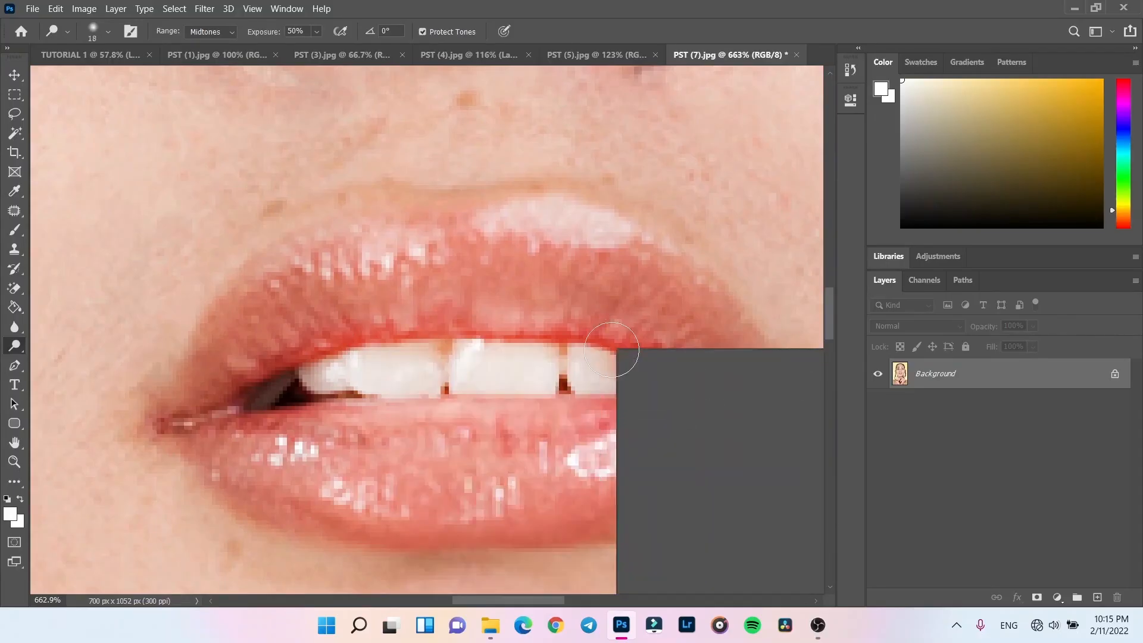
pyautogui.moveTo(697, 382); pyautogui.dragTo(692, 381)
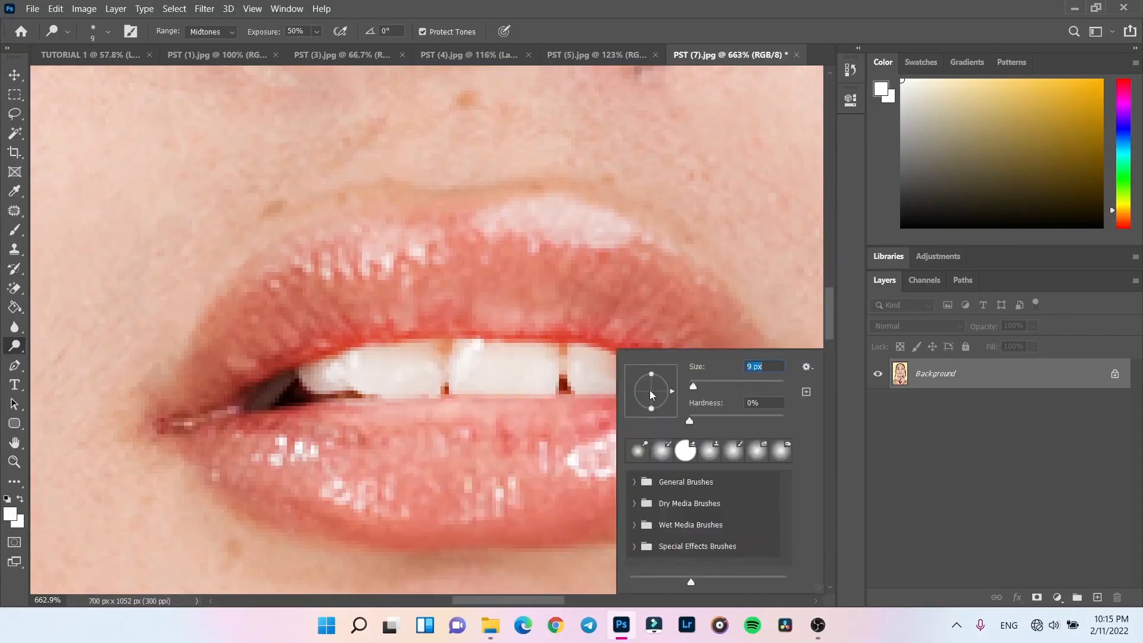
pyautogui.moveTo(442, 367)
pyautogui.mouseDown()
pyautogui.moveTo(387, 358)
pyautogui.moveTo(551, 354)
pyautogui.moveTo(494, 358)
pyautogui.moveTo(517, 373)
pyautogui.moveTo(621, 377)
pyautogui.mouseUp()
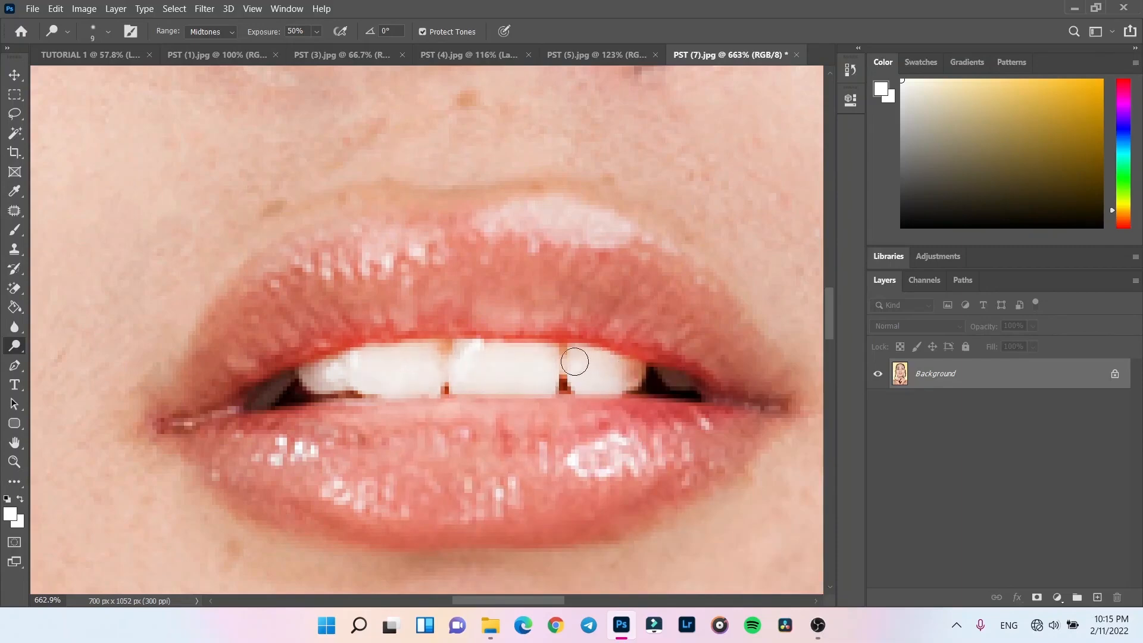
pyautogui.moveTo(493, 376)
pyautogui.mouseDown()
pyautogui.moveTo(313, 384)
pyautogui.moveTo(322, 367)
pyautogui.mouseUp()
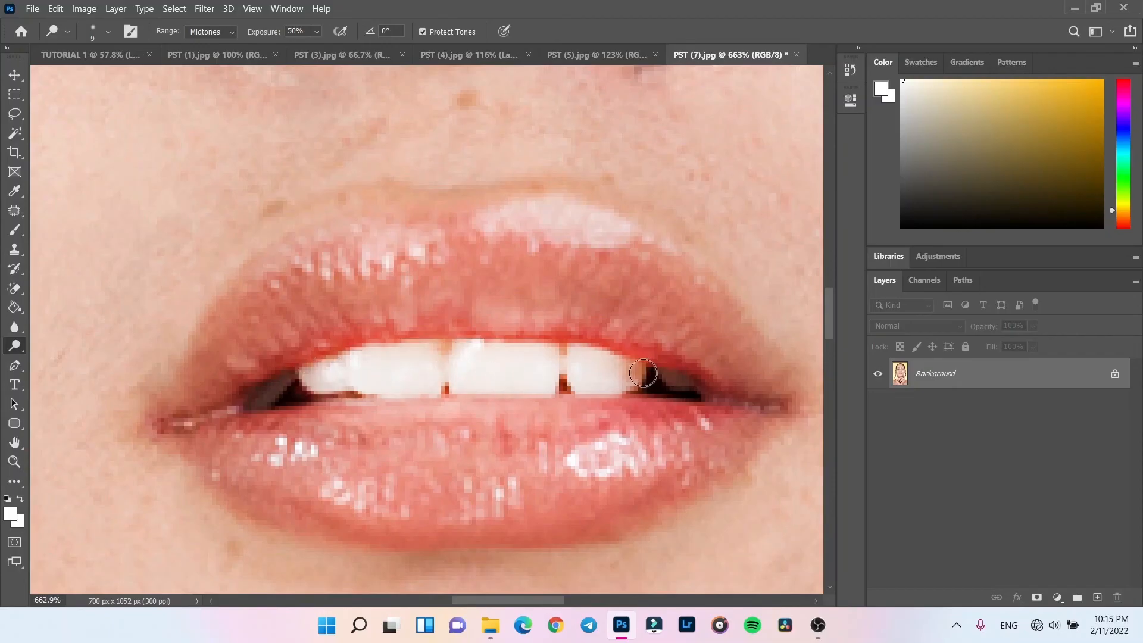
pyautogui.scroll(-10, 615, 378)
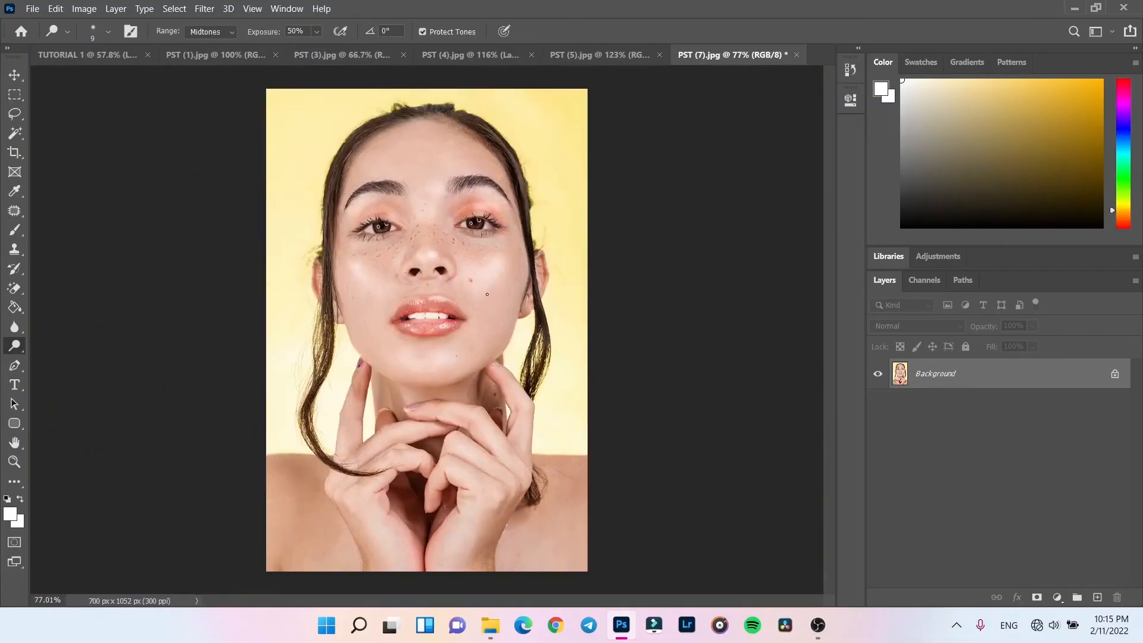
# Step: Activate the Burn Tool and darken the woman's upper and lower lips
pyautogui.scroll(4, 487, 294)
pyautogui.scroll(-1, 487, 294)
pyautogui.rightClick(21, 353)
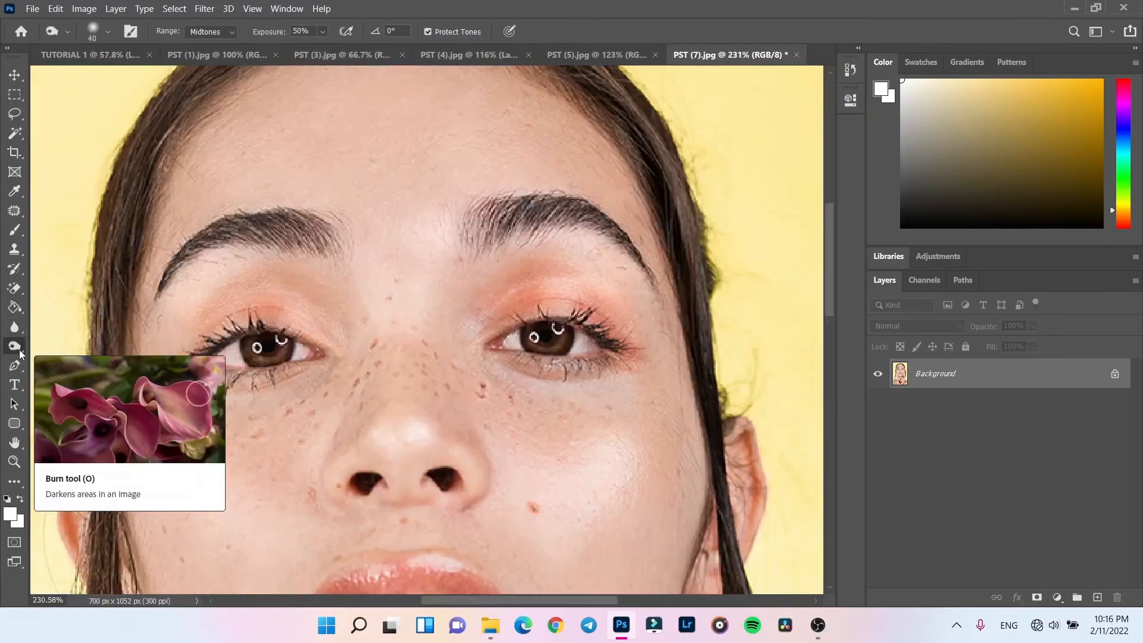
pyautogui.rightClick(13, 346)
pyautogui.click(18, 343)
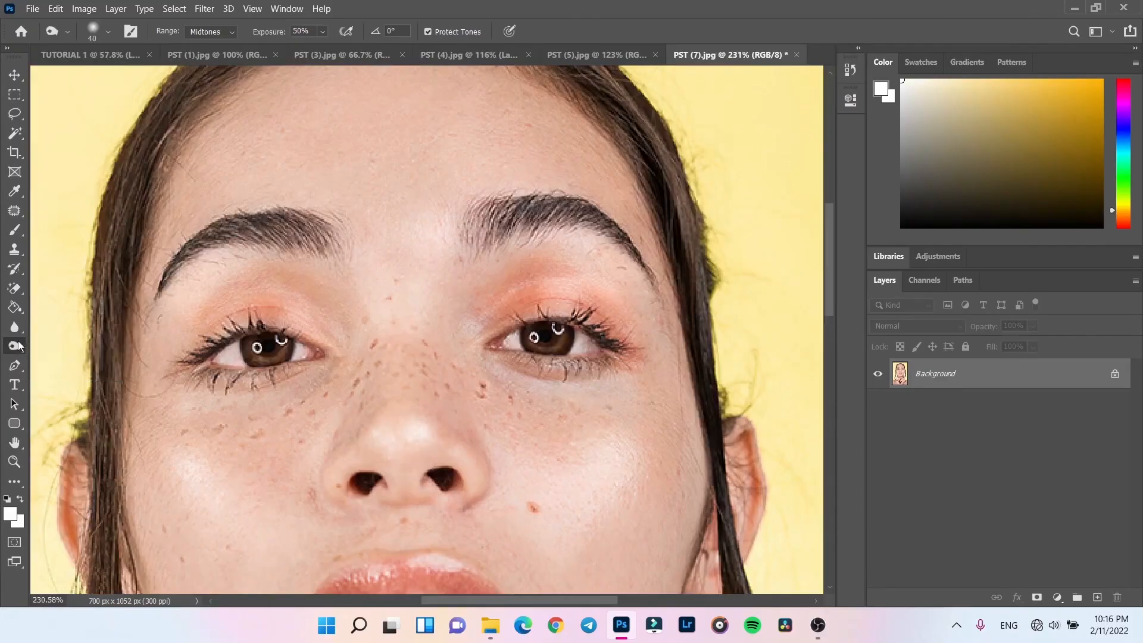
pyautogui.moveTo(374, 427)
pyautogui.mouseDown()
pyautogui.moveTo(344, 182)
pyautogui.moveTo(408, 414)
pyautogui.moveTo(336, 315)
pyautogui.moveTo(477, 300)
pyautogui.moveTo(381, 405)
pyautogui.moveTo(396, 253)
pyautogui.mouseUp()
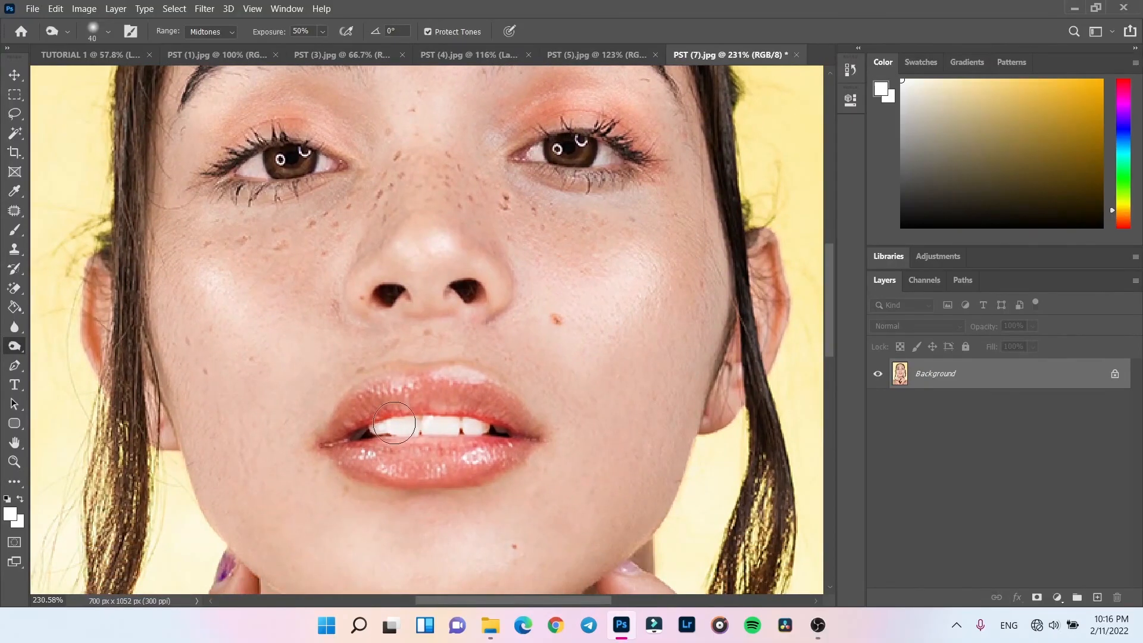
pyautogui.moveTo(477, 421)
pyautogui.mouseDown()
pyautogui.moveTo(369, 412)
pyautogui.moveTo(398, 395)
pyautogui.moveTo(507, 414)
pyautogui.moveTo(452, 392)
pyautogui.moveTo(391, 397)
pyautogui.moveTo(343, 419)
pyautogui.mouseUp()
pyautogui.moveTo(360, 460)
pyautogui.mouseDown()
pyautogui.moveTo(499, 445)
pyautogui.moveTo(482, 467)
pyautogui.moveTo(364, 454)
pyautogui.moveTo(455, 459)
pyautogui.moveTo(393, 441)
pyautogui.moveTo(366, 405)
pyautogui.moveTo(441, 386)
pyautogui.moveTo(517, 411)
pyautogui.mouseUp()
pyautogui.moveTo(512, 460)
pyautogui.mouseDown()
pyautogui.moveTo(434, 470)
pyautogui.moveTo(352, 453)
pyautogui.mouseUp()
pyautogui.moveTo(471, 461)
pyautogui.mouseDown()
pyautogui.moveTo(486, 407)
pyautogui.moveTo(352, 412)
pyautogui.mouseUp()
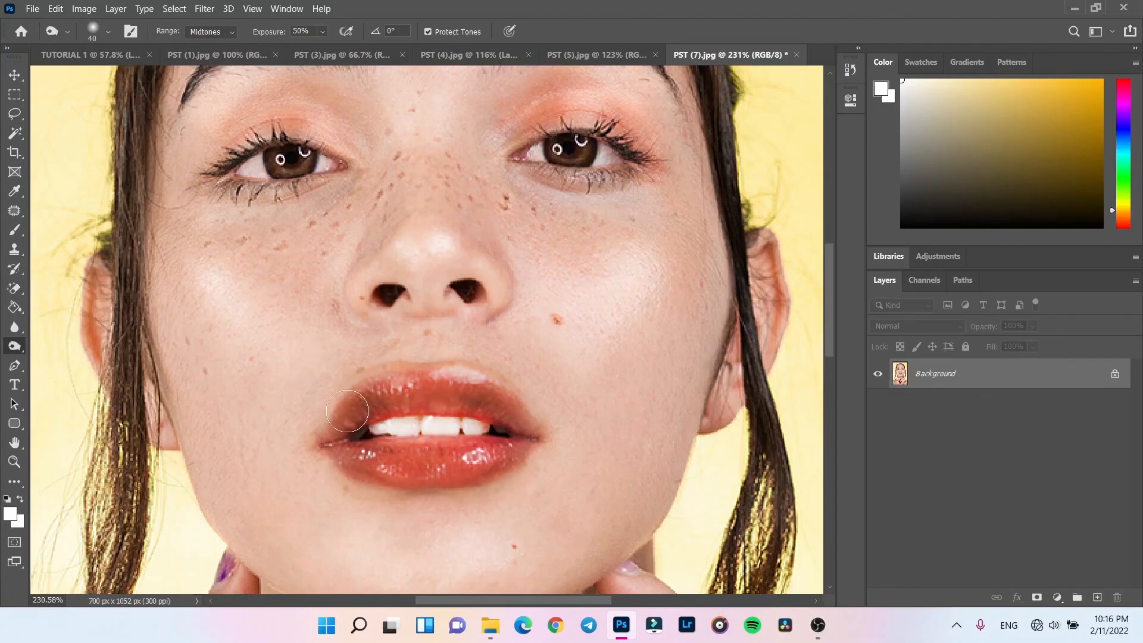
# Step: Darken the woman's hair with the Burn Tool, covering the hairline and both loose side strands
pyautogui.scroll(-5, 354, 394)
pyautogui.scroll(4, 338, 365)
pyautogui.scroll(-2, 235, 225)
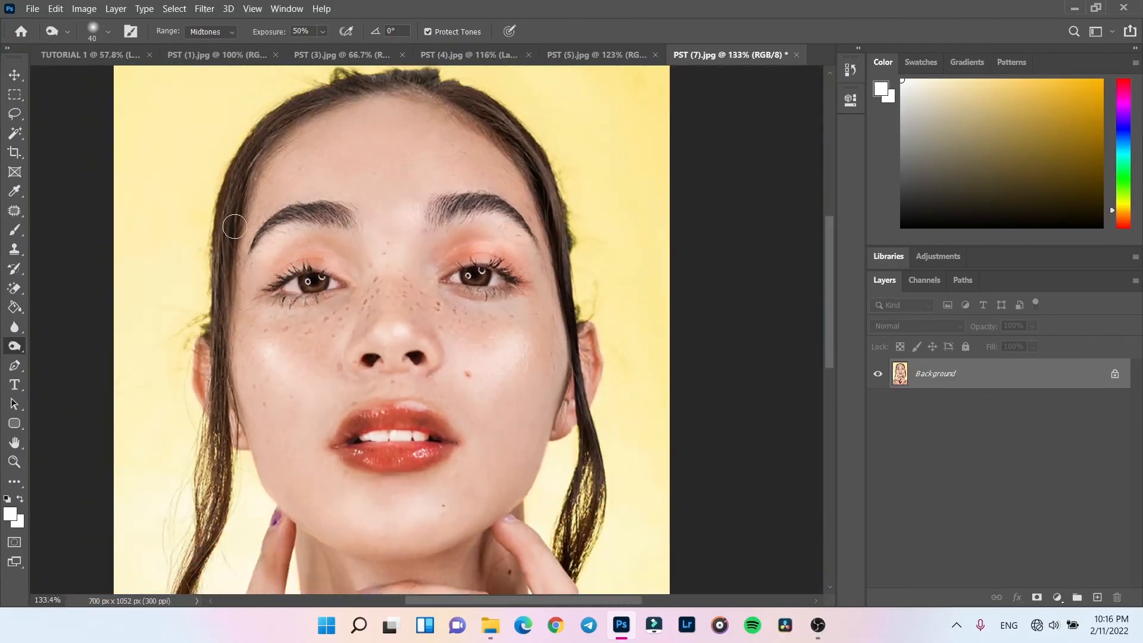
pyautogui.moveTo(225, 195)
pyautogui.mouseDown()
pyautogui.moveTo(219, 407)
pyautogui.moveTo(216, 334)
pyautogui.moveTo(201, 522)
pyautogui.mouseUp()
pyautogui.moveTo(582, 359)
pyautogui.mouseDown()
pyautogui.moveTo(516, 137)
pyautogui.moveTo(443, 95)
pyautogui.moveTo(304, 102)
pyautogui.moveTo(265, 127)
pyautogui.moveTo(227, 190)
pyautogui.mouseUp()
pyautogui.moveTo(436, 92)
pyautogui.mouseDown()
pyautogui.moveTo(480, 123)
pyautogui.moveTo(358, 85)
pyautogui.mouseUp()
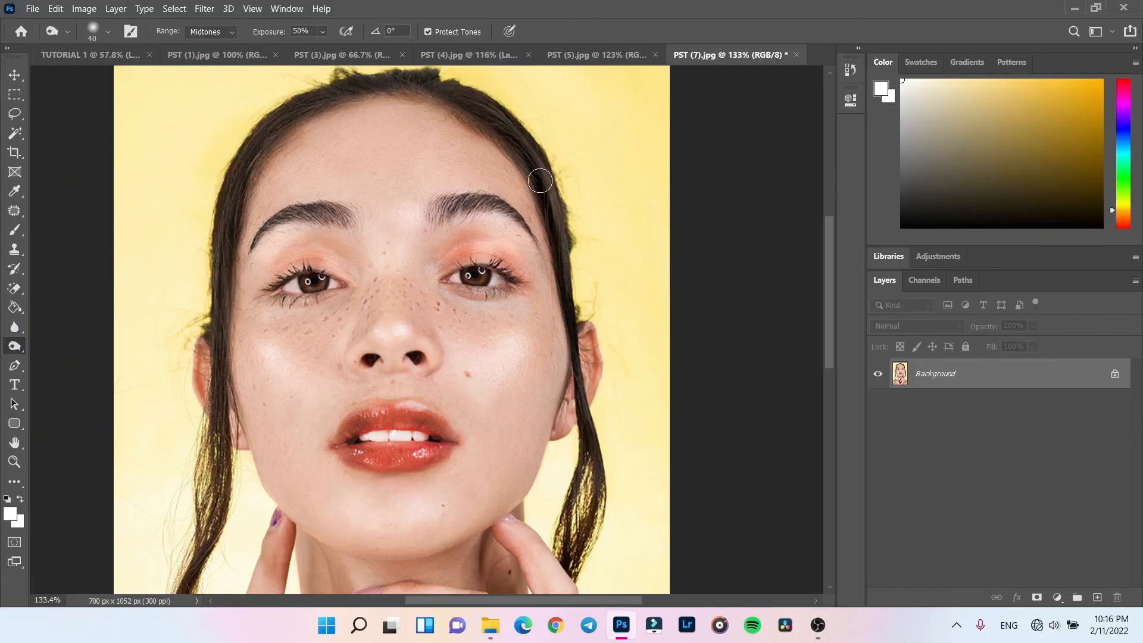
pyautogui.moveTo(563, 249)
pyautogui.mouseDown()
pyautogui.moveTo(586, 411)
pyautogui.moveTo(574, 539)
pyautogui.mouseUp()
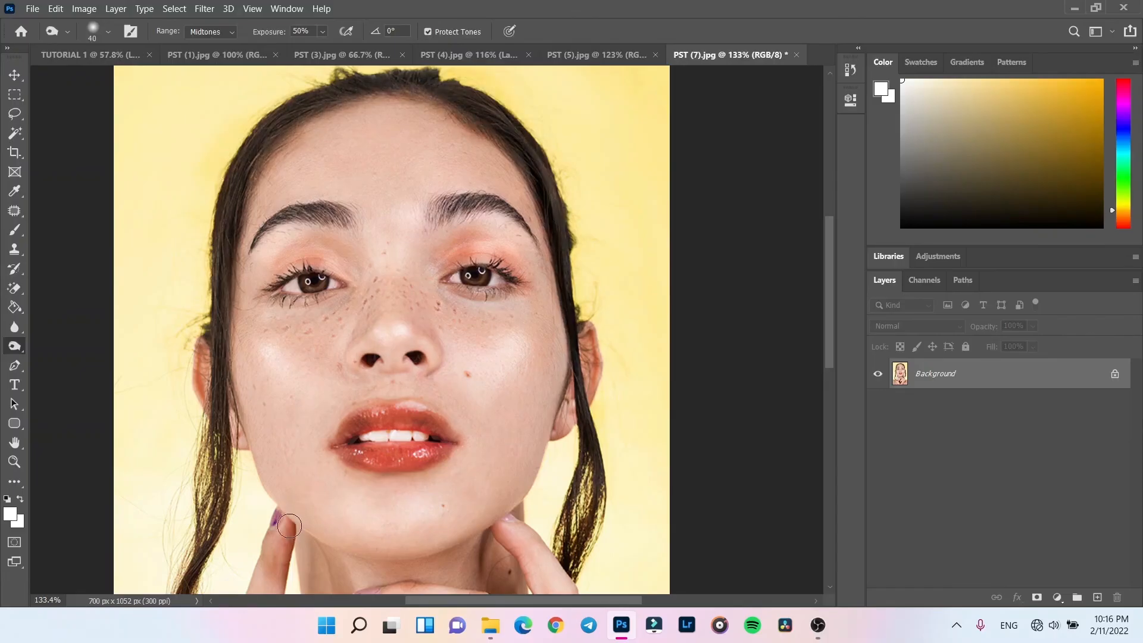
pyautogui.moveTo(202, 557)
pyautogui.mouseDown()
pyautogui.moveTo(223, 440)
pyautogui.moveTo(236, 165)
pyautogui.mouseUp()
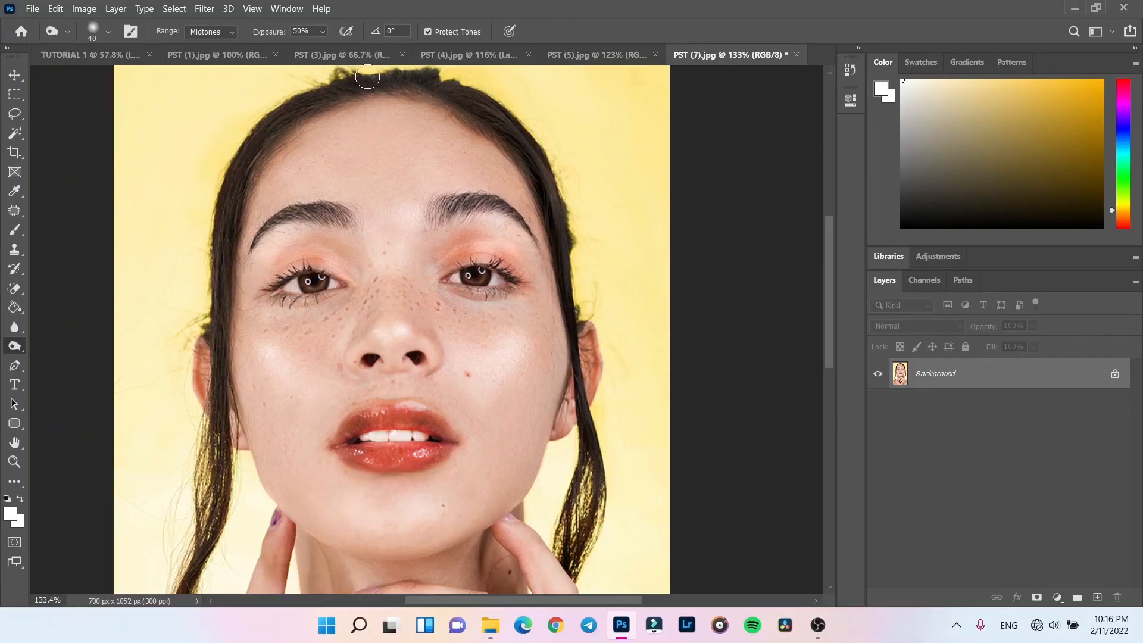
pyautogui.moveTo(379, 89)
pyautogui.mouseDown()
pyautogui.moveTo(455, 101)
pyautogui.moveTo(380, 97)
pyautogui.moveTo(303, 114)
pyautogui.moveTo(241, 195)
pyautogui.moveTo(365, 96)
pyautogui.mouseUp()
pyautogui.moveTo(558, 245)
pyautogui.mouseDown()
pyautogui.moveTo(586, 412)
pyautogui.moveTo(584, 537)
pyautogui.mouseUp()
pyautogui.moveTo(224, 462); pyautogui.dragTo(222, 327)
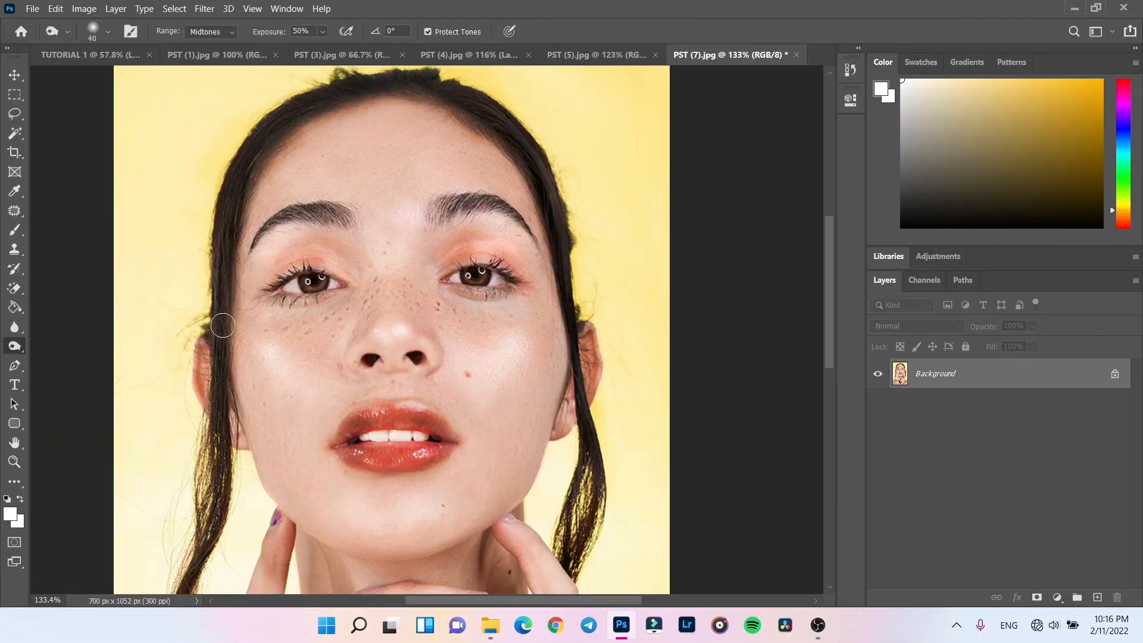
# Step: Examine the burned hair and lips and the brightened teeth both close up and in the whole portrait
pyautogui.scroll(-4, 223, 327)
pyautogui.scroll(2, 313, 233)
pyautogui.scroll(-4, 313, 232)
pyautogui.scroll(3, 313, 232)
pyautogui.scroll(-3, 373, 284)
pyautogui.scroll(3, 440, 286)
pyautogui.scroll(1, 440, 286)
pyautogui.scroll(-2, 440, 286)
pyautogui.scroll(5, 435, 285)
pyautogui.scroll(1, 431, 284)
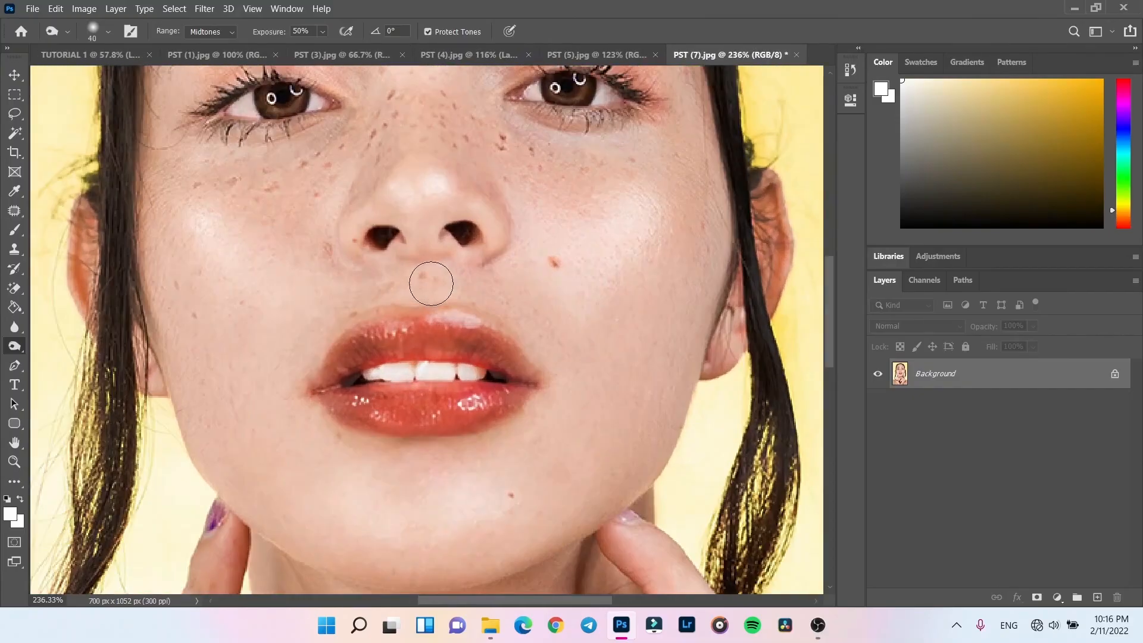
pyautogui.scroll(-3, 432, 284)
pyautogui.moveTo(431, 198); pyautogui.dragTo(447, 294)
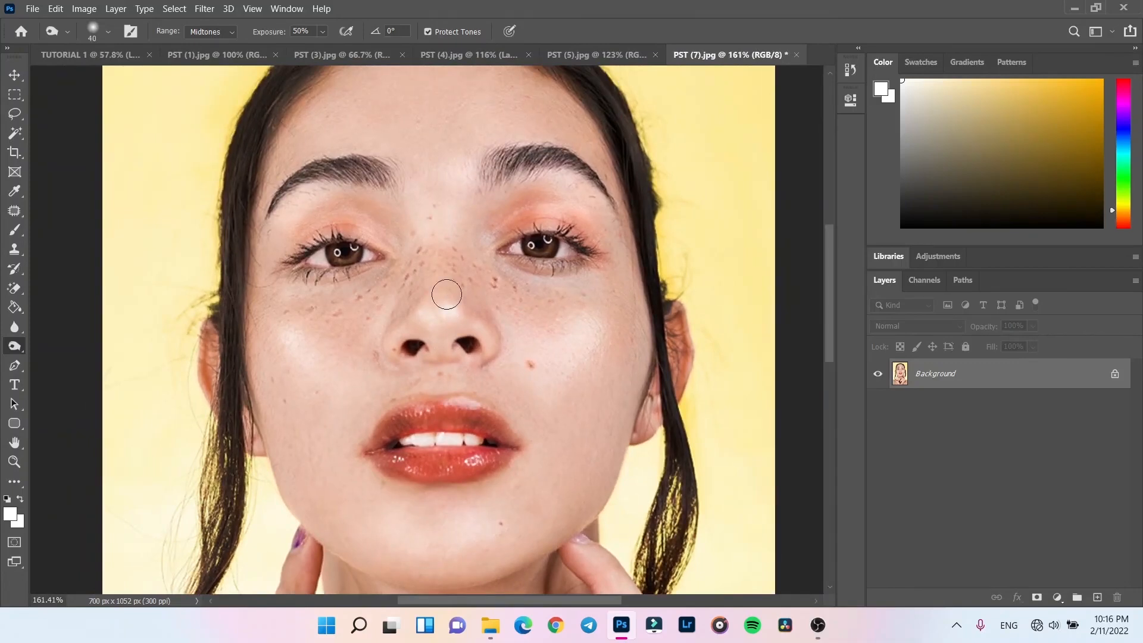
# Step: Activate the Sponge Tool and desaturate the lips to gray with Desaturate mode at 50% flow
pyautogui.rightClick(20, 351)
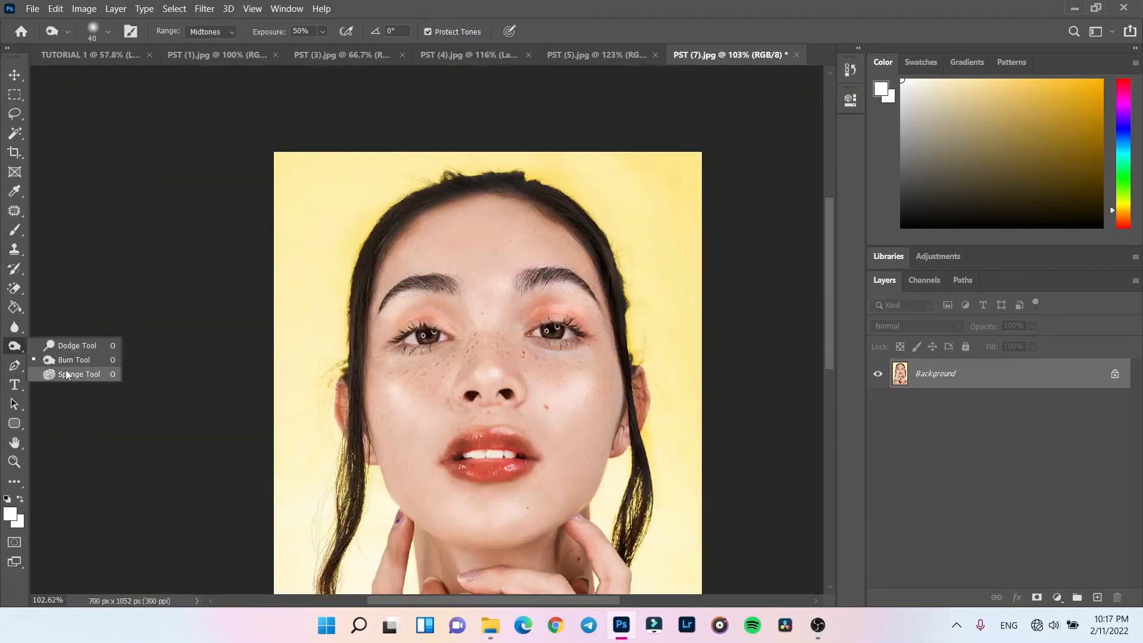
pyautogui.click(72, 374)
pyautogui.rightClick(14, 345)
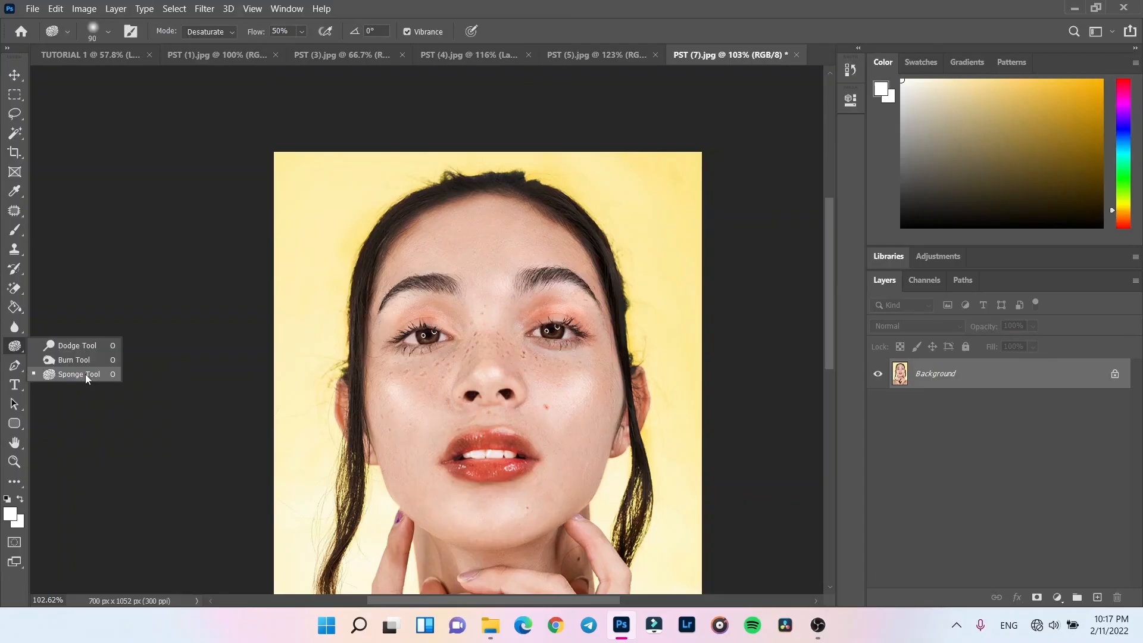
pyautogui.click(495, 458)
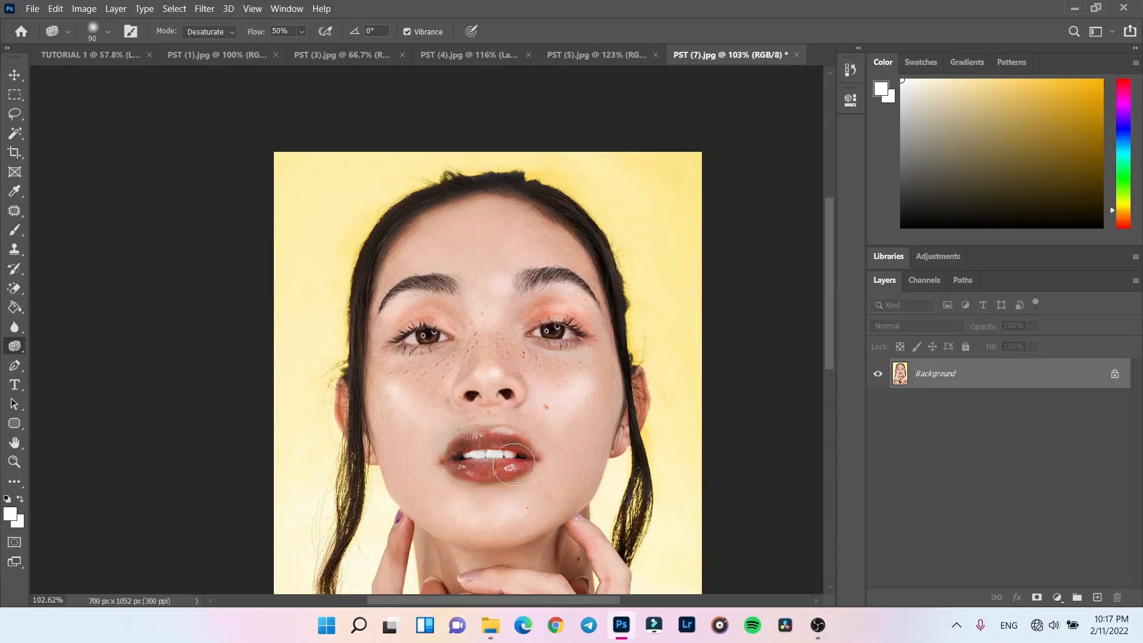
pyautogui.scroll(5, 514, 465)
pyautogui.moveTo(506, 424)
pyautogui.mouseDown()
pyautogui.moveTo(440, 437)
pyautogui.moveTo(518, 428)
pyautogui.moveTo(459, 421)
pyautogui.moveTo(512, 442)
pyautogui.moveTo(431, 441)
pyautogui.moveTo(531, 429)
pyautogui.moveTo(477, 407)
pyautogui.mouseUp()
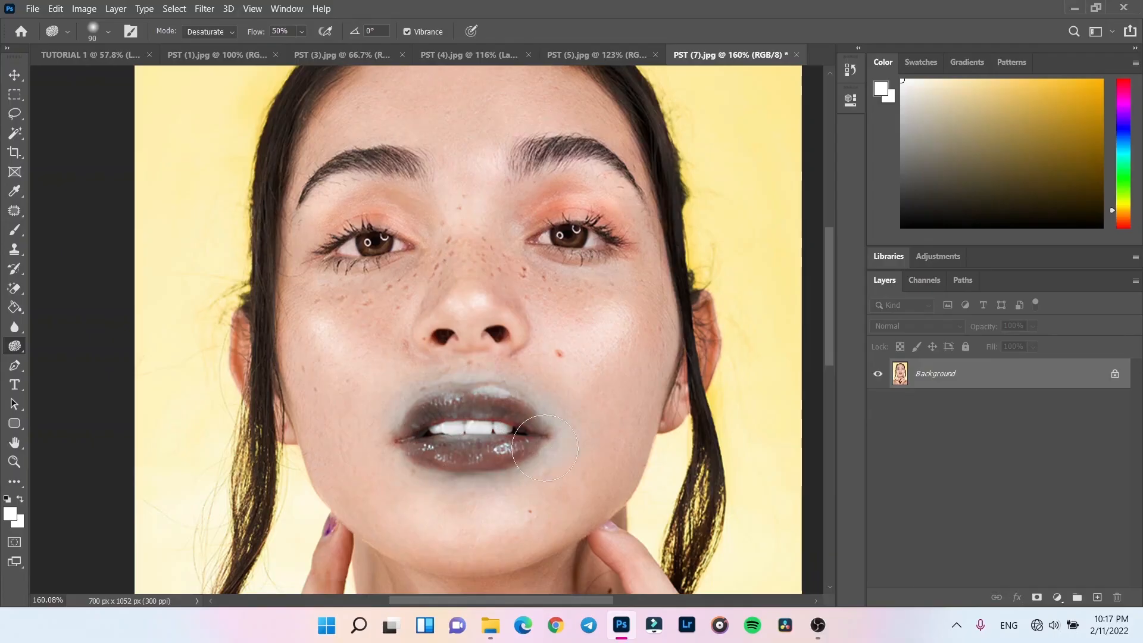
pyautogui.moveTo(406, 411)
pyautogui.mouseDown()
pyautogui.moveTo(463, 441)
pyautogui.moveTo(422, 437)
pyautogui.moveTo(524, 410)
pyautogui.moveTo(491, 436)
pyautogui.moveTo(417, 416)
pyautogui.moveTo(496, 436)
pyautogui.moveTo(404, 432)
pyautogui.moveTo(518, 427)
pyautogui.moveTo(482, 452)
pyautogui.moveTo(412, 437)
pyautogui.moveTo(594, 428)
pyautogui.moveTo(476, 413)
pyautogui.mouseUp()
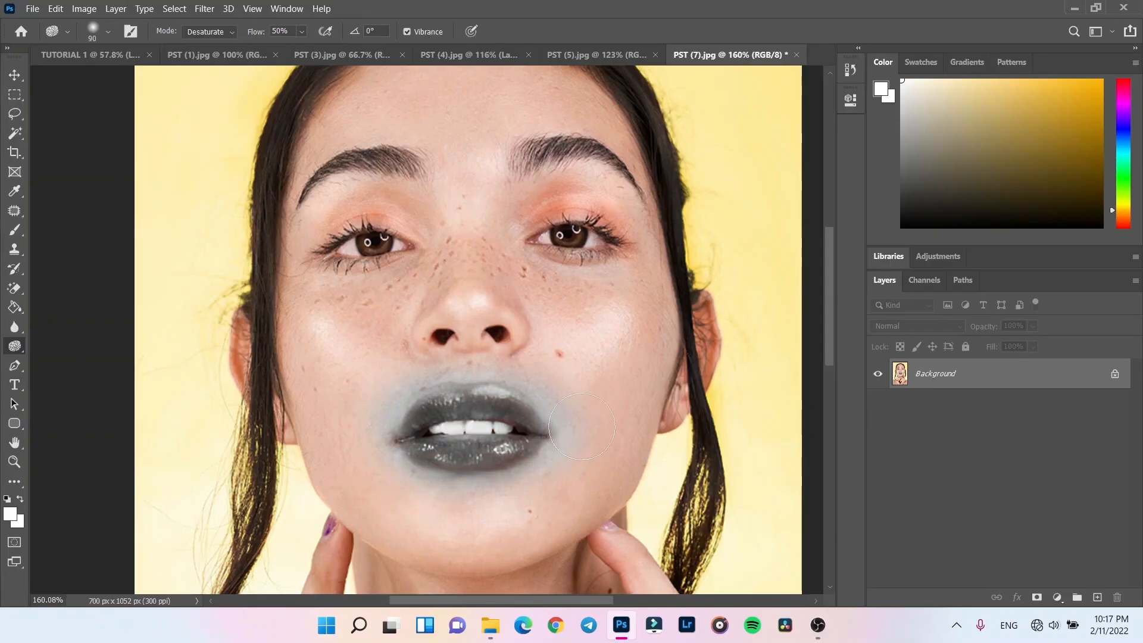
pyautogui.scroll(-3, 518, 420)
pyautogui.scroll(1, 518, 420)
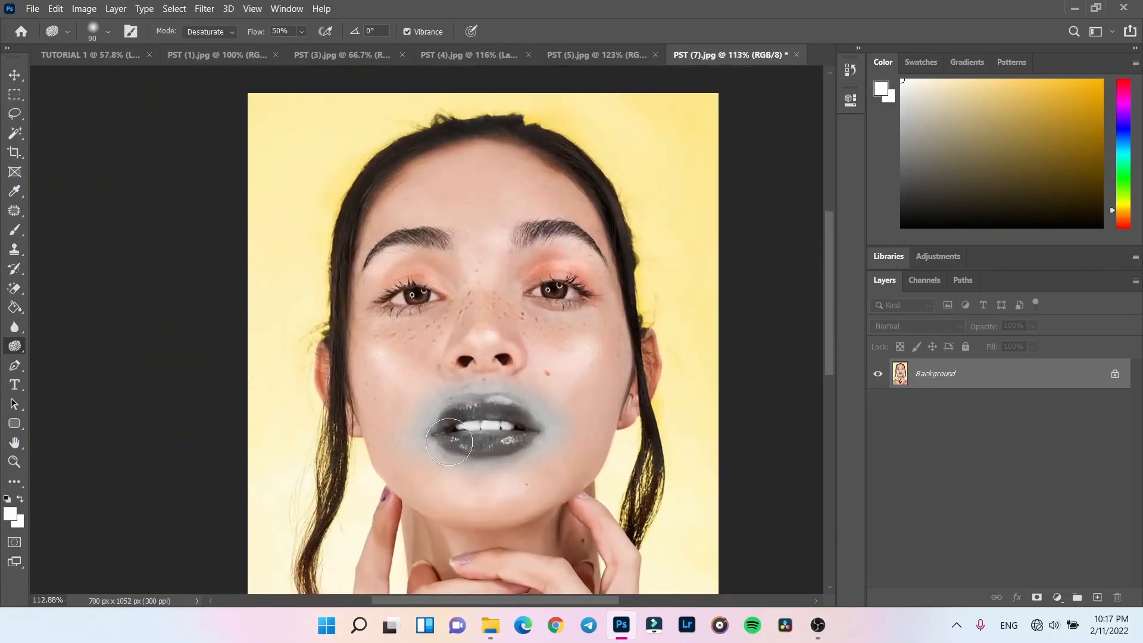
# Step: Enlarge the Sponge brush to 800 px and desaturate the woman's whole face and the surrounding background
pyautogui.press(']')
pyautogui.press(']')
pyautogui.press(']')
pyautogui.press(']')
pyautogui.press(']')
pyautogui.press(']')
pyautogui.press(']')
pyautogui.press(']')
pyautogui.press(']')
pyautogui.press(']')
pyautogui.press(']')
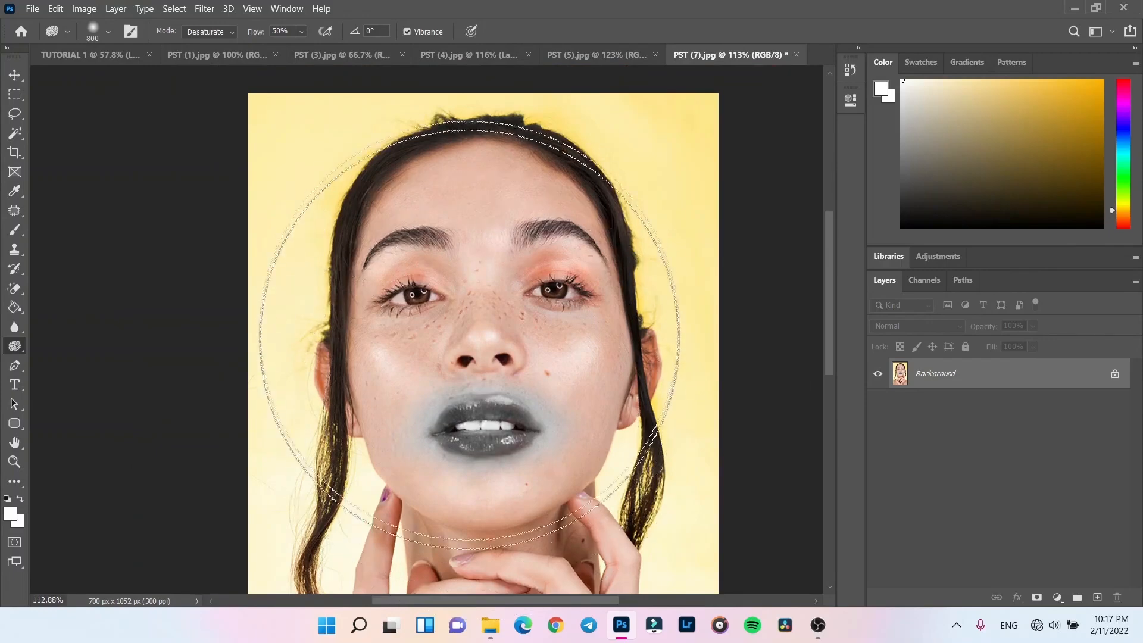
pyautogui.moveTo(464, 351)
pyautogui.mouseDown()
pyautogui.moveTo(490, 316)
pyautogui.moveTo(490, 331)
pyautogui.moveTo(472, 331)
pyautogui.moveTo(499, 331)
pyautogui.moveTo(472, 331)
pyautogui.moveTo(499, 331)
pyautogui.moveTo(475, 331)
pyautogui.moveTo(484, 325)
pyautogui.moveTo(496, 354)
pyautogui.moveTo(473, 319)
pyautogui.moveTo(490, 331)
pyautogui.moveTo(490, 349)
pyautogui.moveTo(478, 313)
pyautogui.moveTo(487, 331)
pyautogui.moveTo(487, 301)
pyautogui.moveTo(481, 325)
pyautogui.mouseUp()
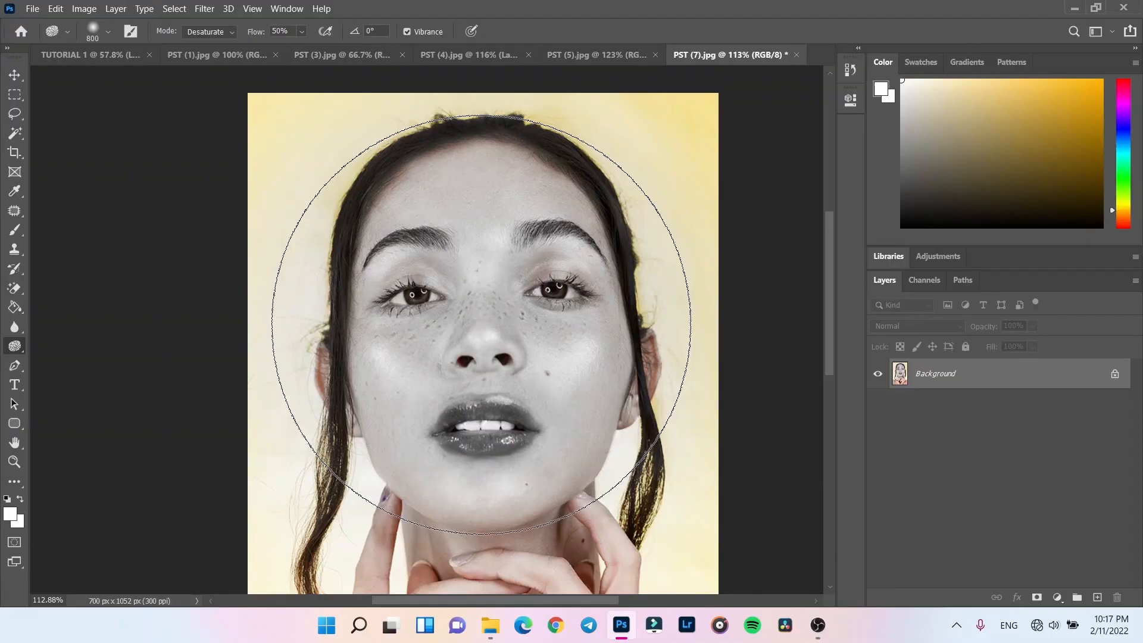
pyautogui.moveTo(481, 325)
pyautogui.mouseDown()
pyautogui.moveTo(434, 278)
pyautogui.moveTo(458, 298)
pyautogui.mouseUp()
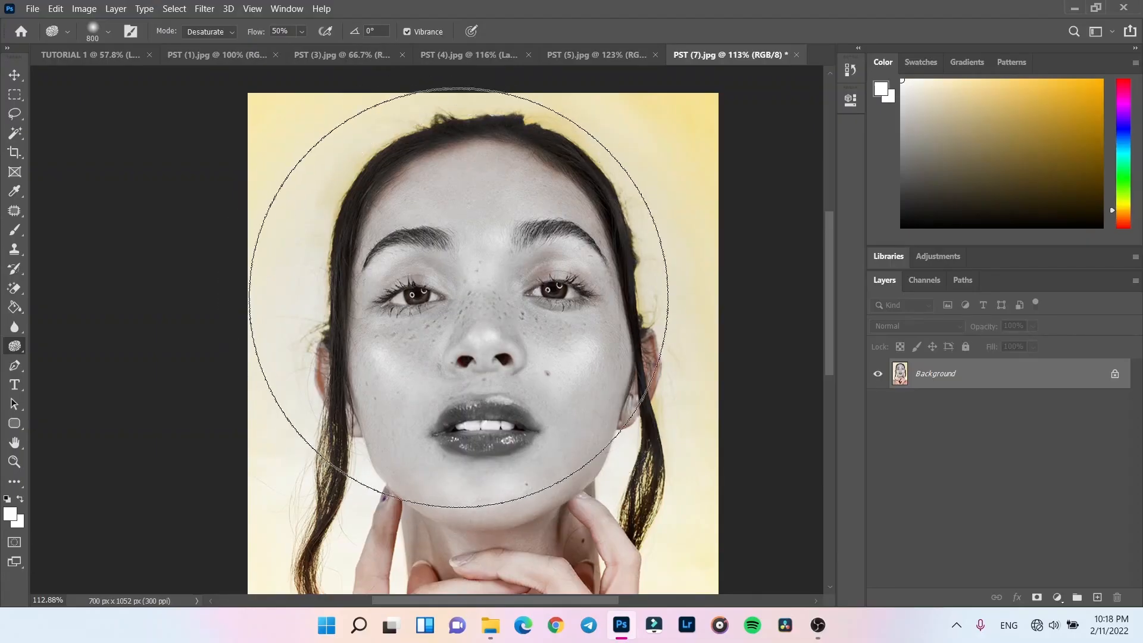
# Step: Restore the original face and background colors with the History Brush, starting at the eye and nose and enlarging the brush to 700 px
pyautogui.click(14, 269)
pyautogui.moveTo(589, 273)
pyautogui.mouseDown()
pyautogui.moveTo(530, 285)
pyautogui.moveTo(457, 367)
pyautogui.mouseUp()
pyautogui.press(']')
pyautogui.press(']')
pyautogui.press(']')
pyautogui.press(']')
pyautogui.press(']')
pyautogui.press(']')
pyautogui.press(']')
pyautogui.press(']')
pyautogui.press(']')
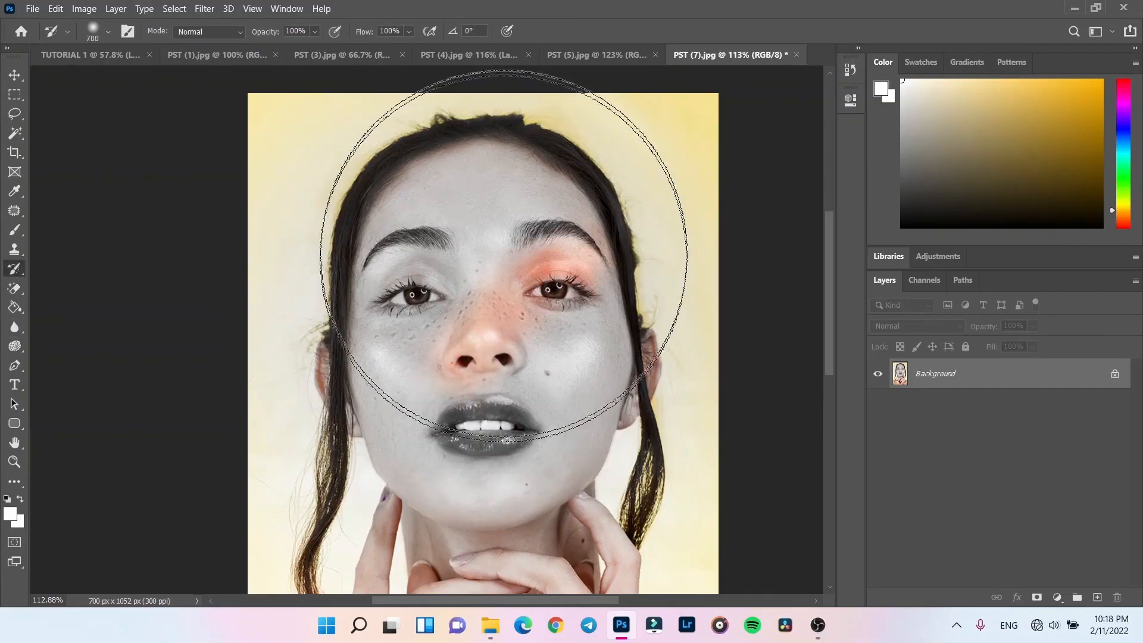
pyautogui.moveTo(485, 255); pyautogui.dragTo(449, 425)
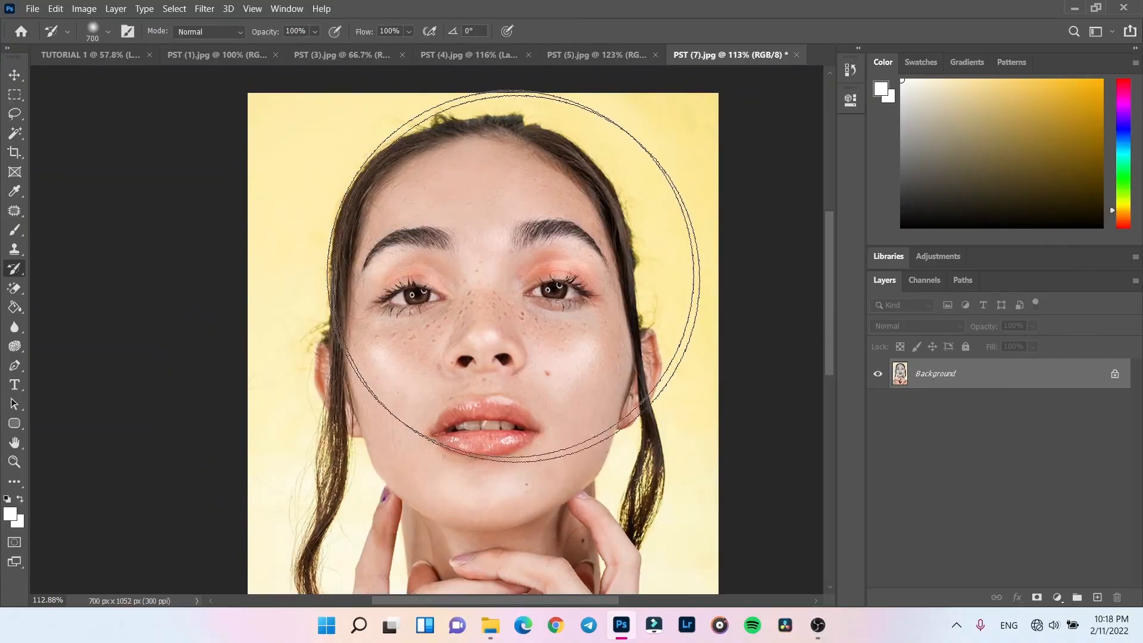